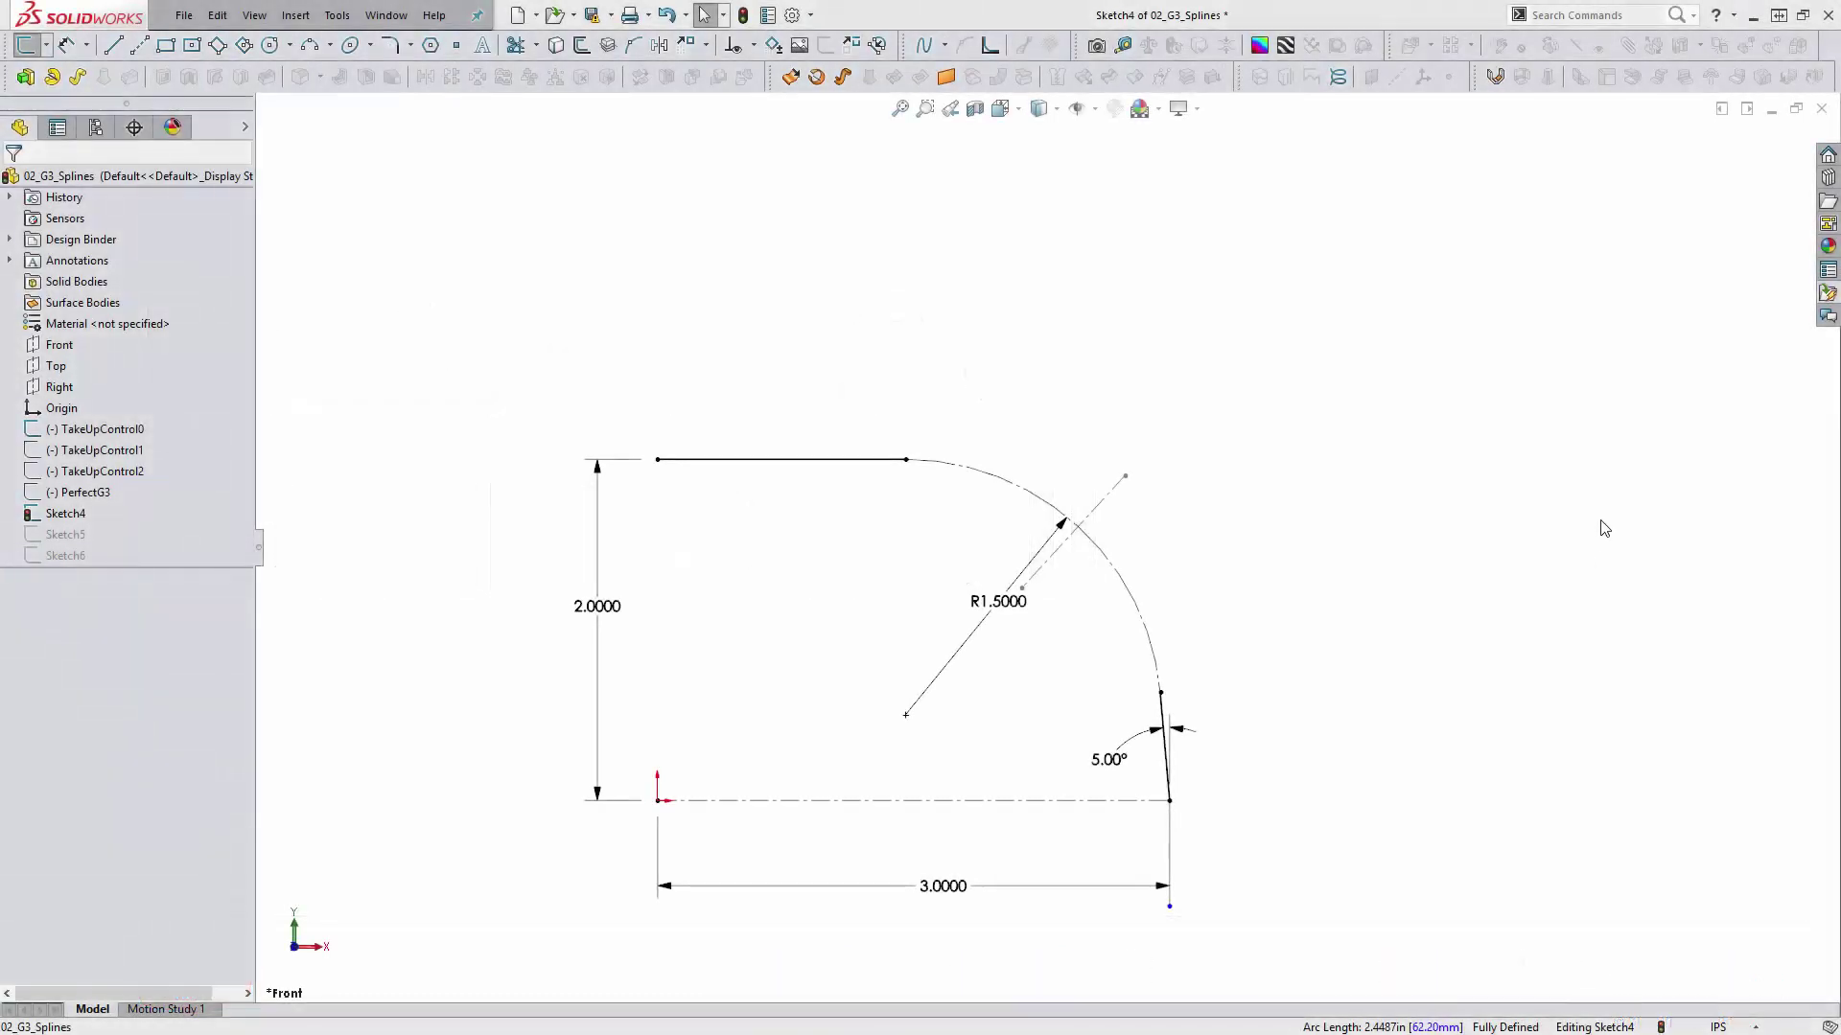
Step: Draw a Bezier style spline between the two ends of the R1.5 construction arc and raise its curve degree to 6
left_click(944, 45)
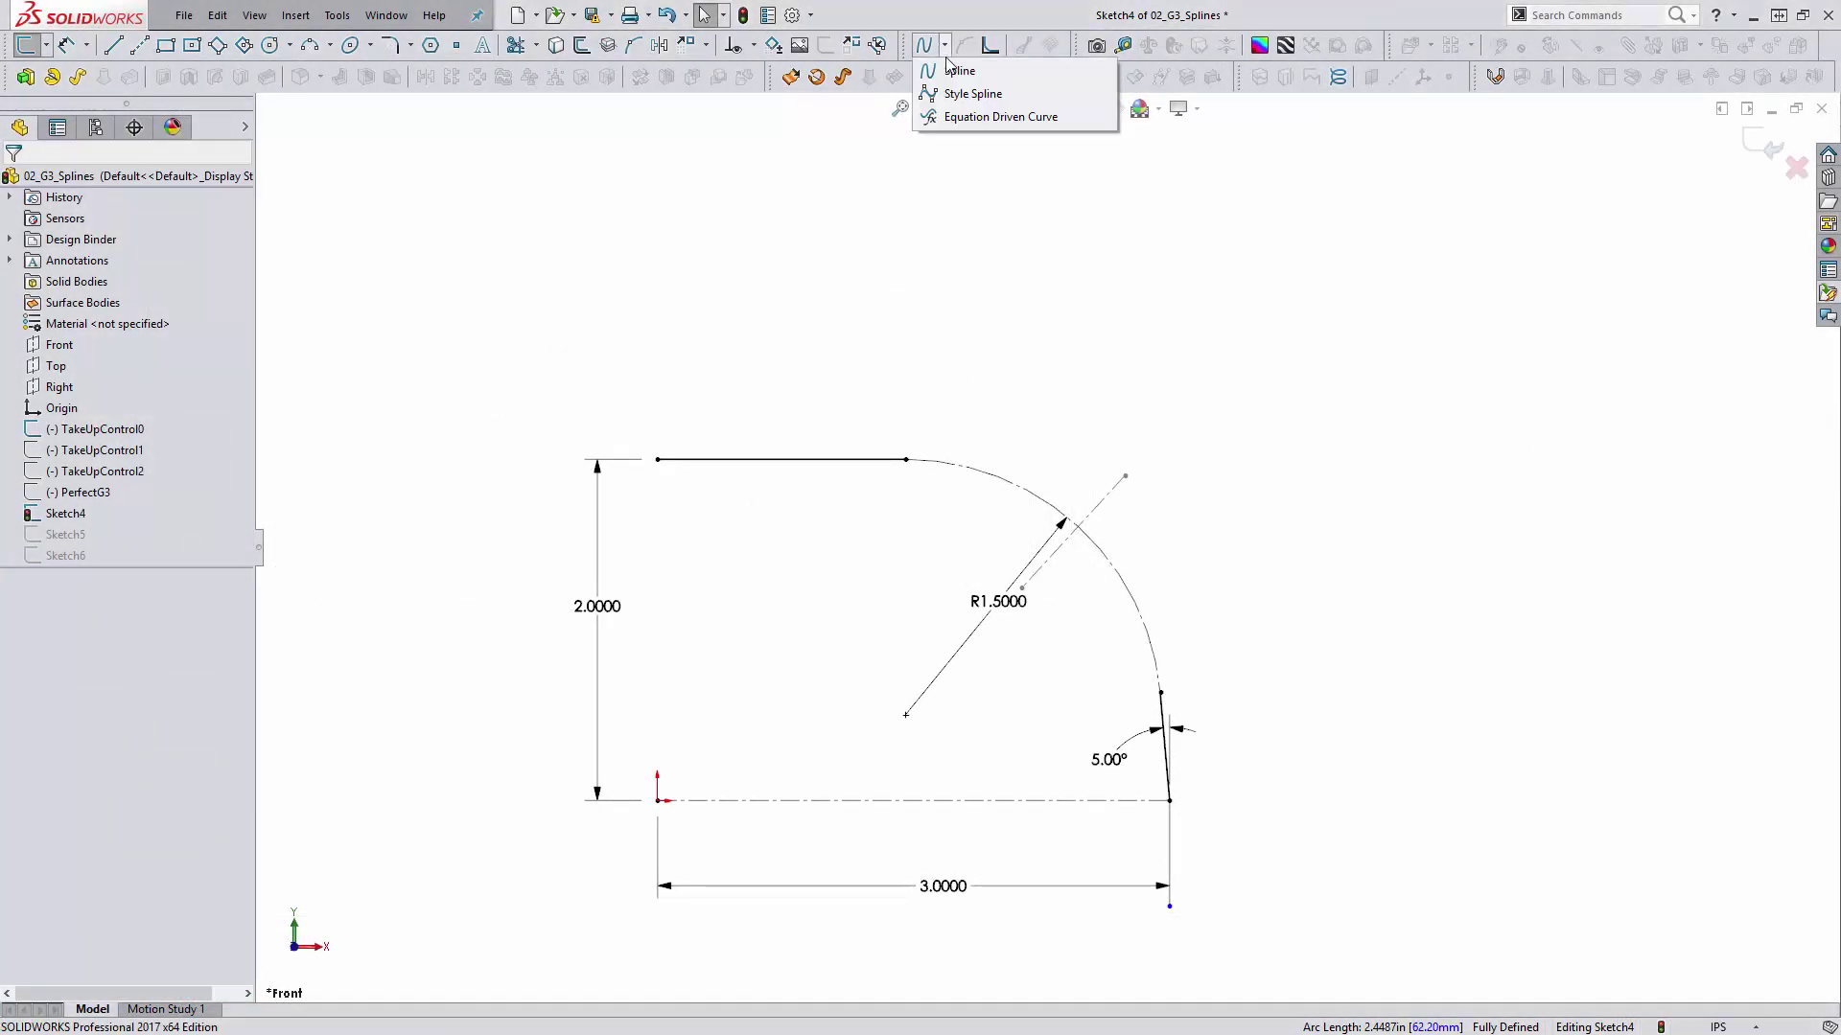
left_click(972, 94)
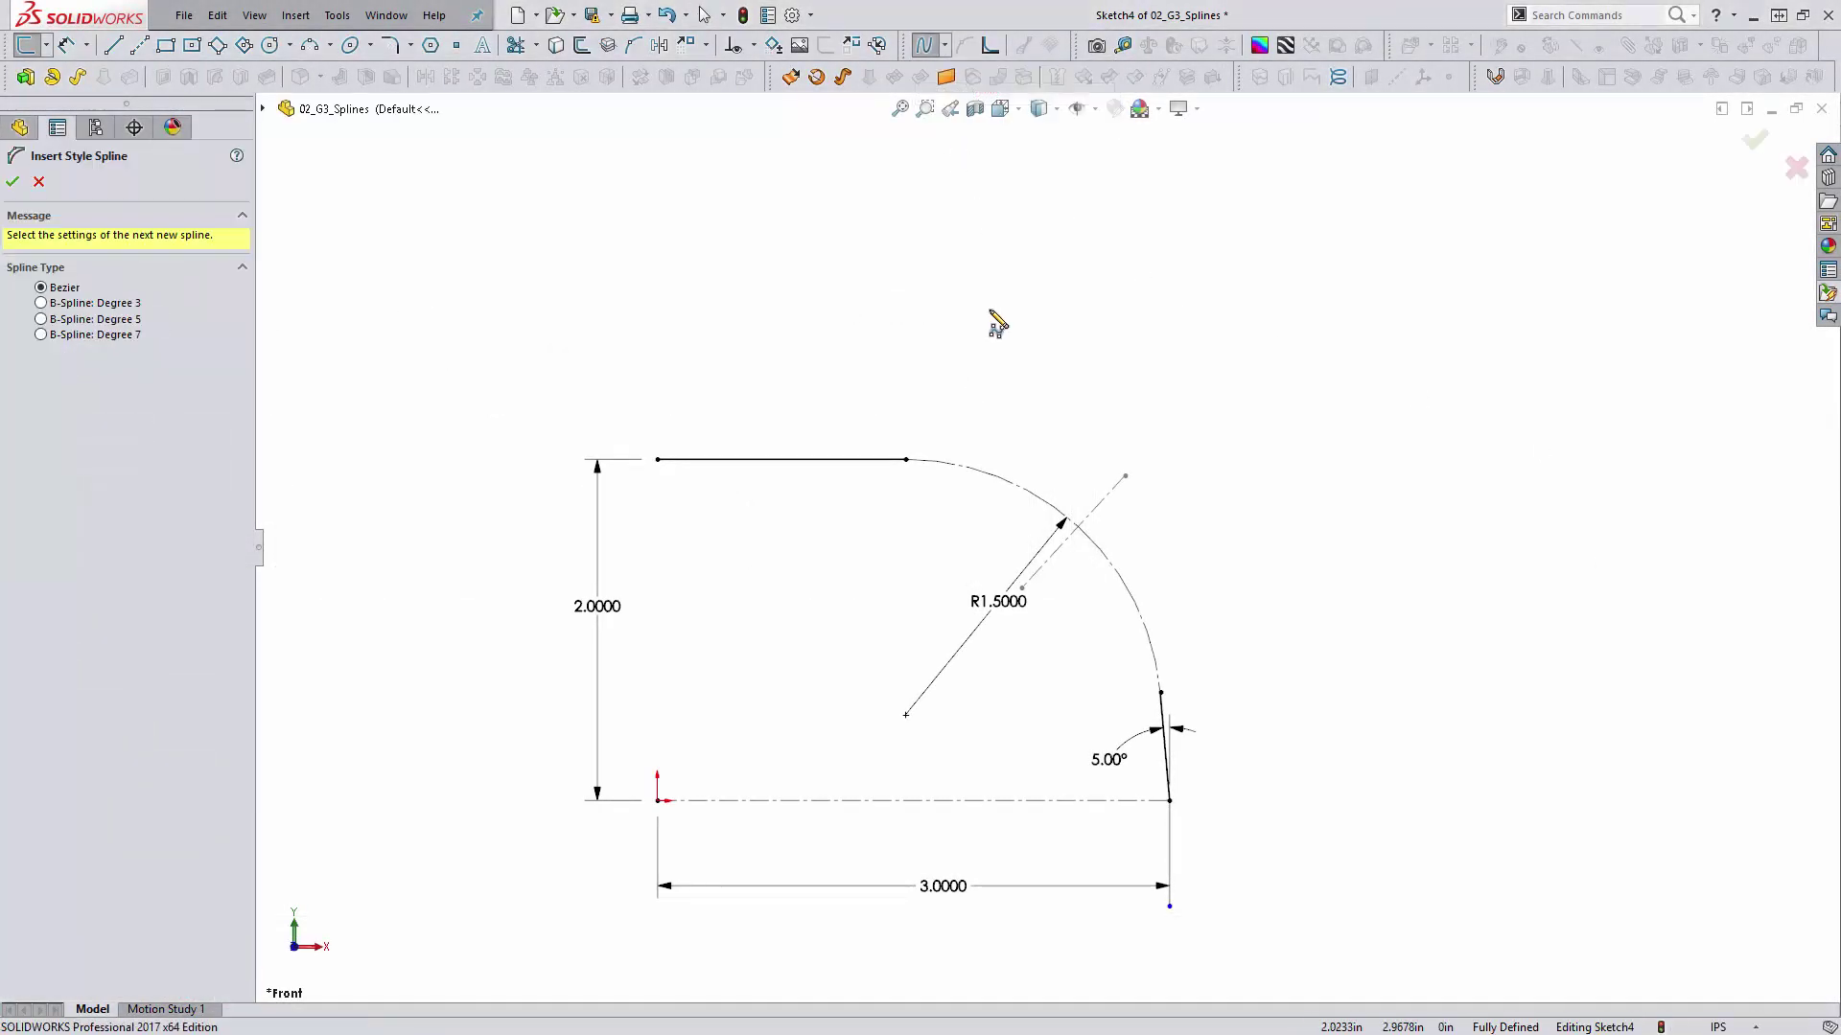
left_click(906, 460)
left_click(1071, 404)
left_click(1221, 513)
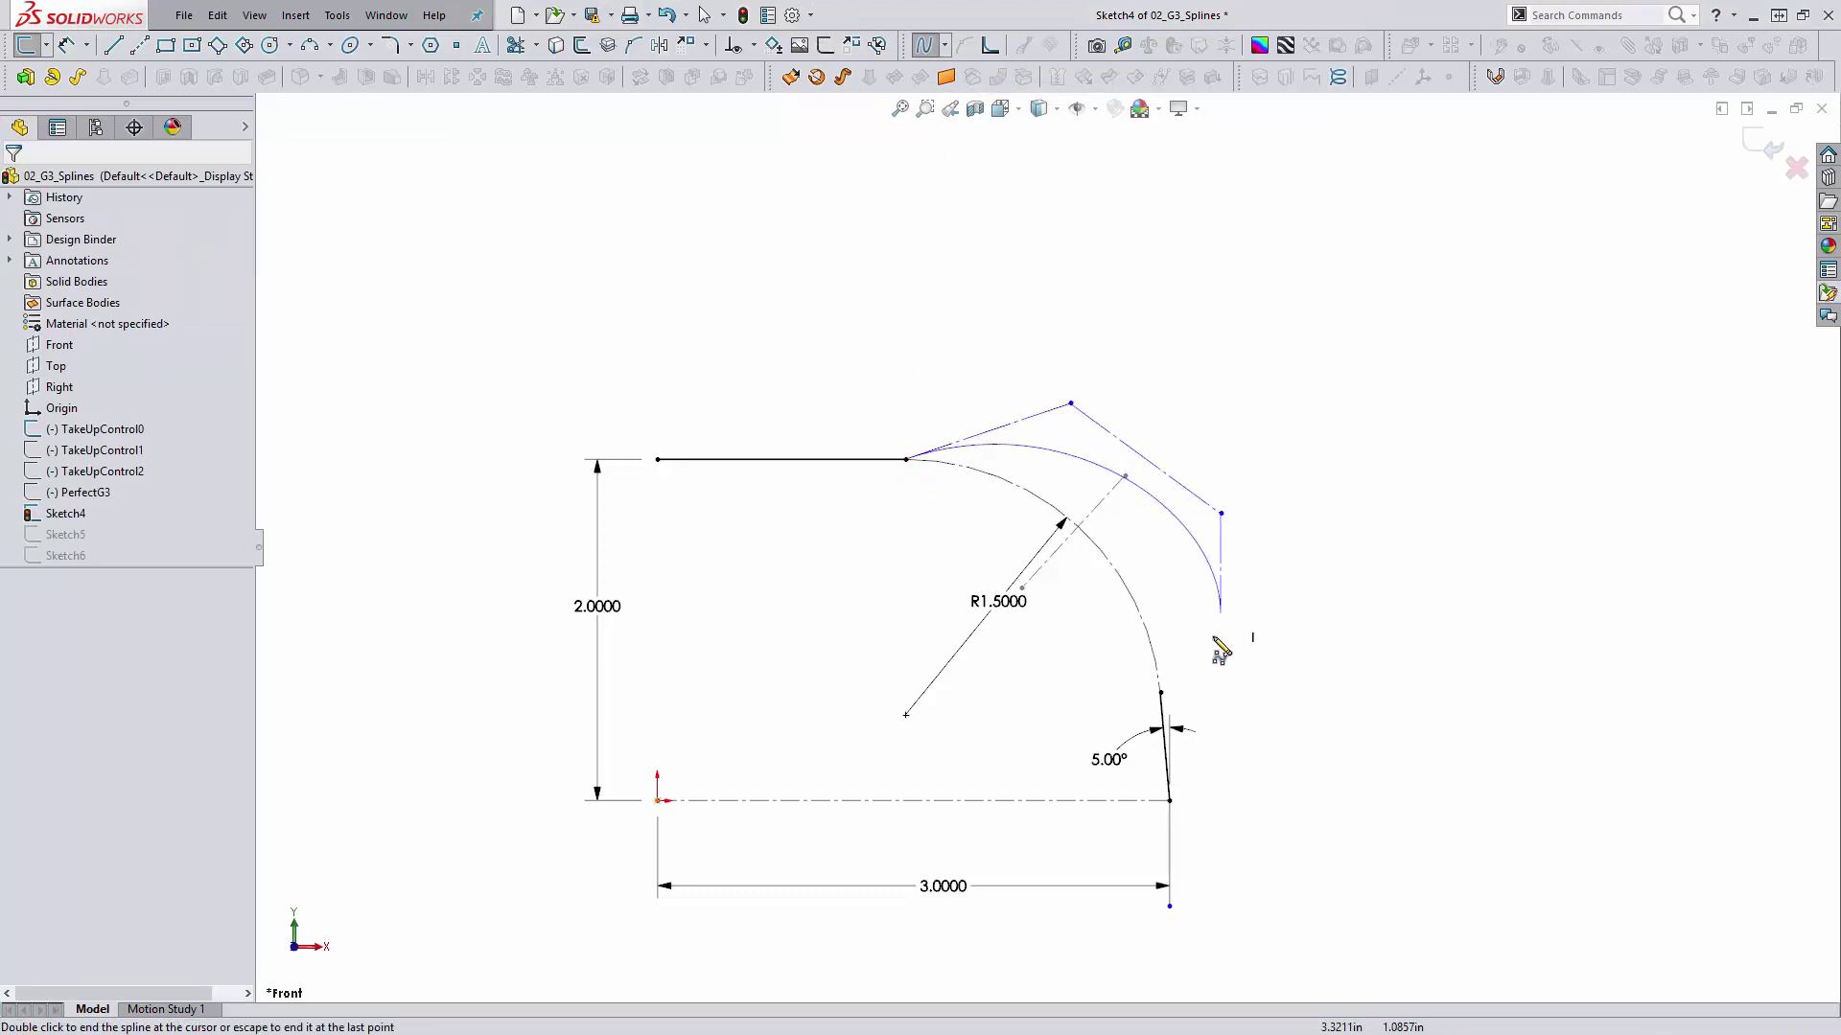
left_click(1199, 656)
double_click(1160, 696)
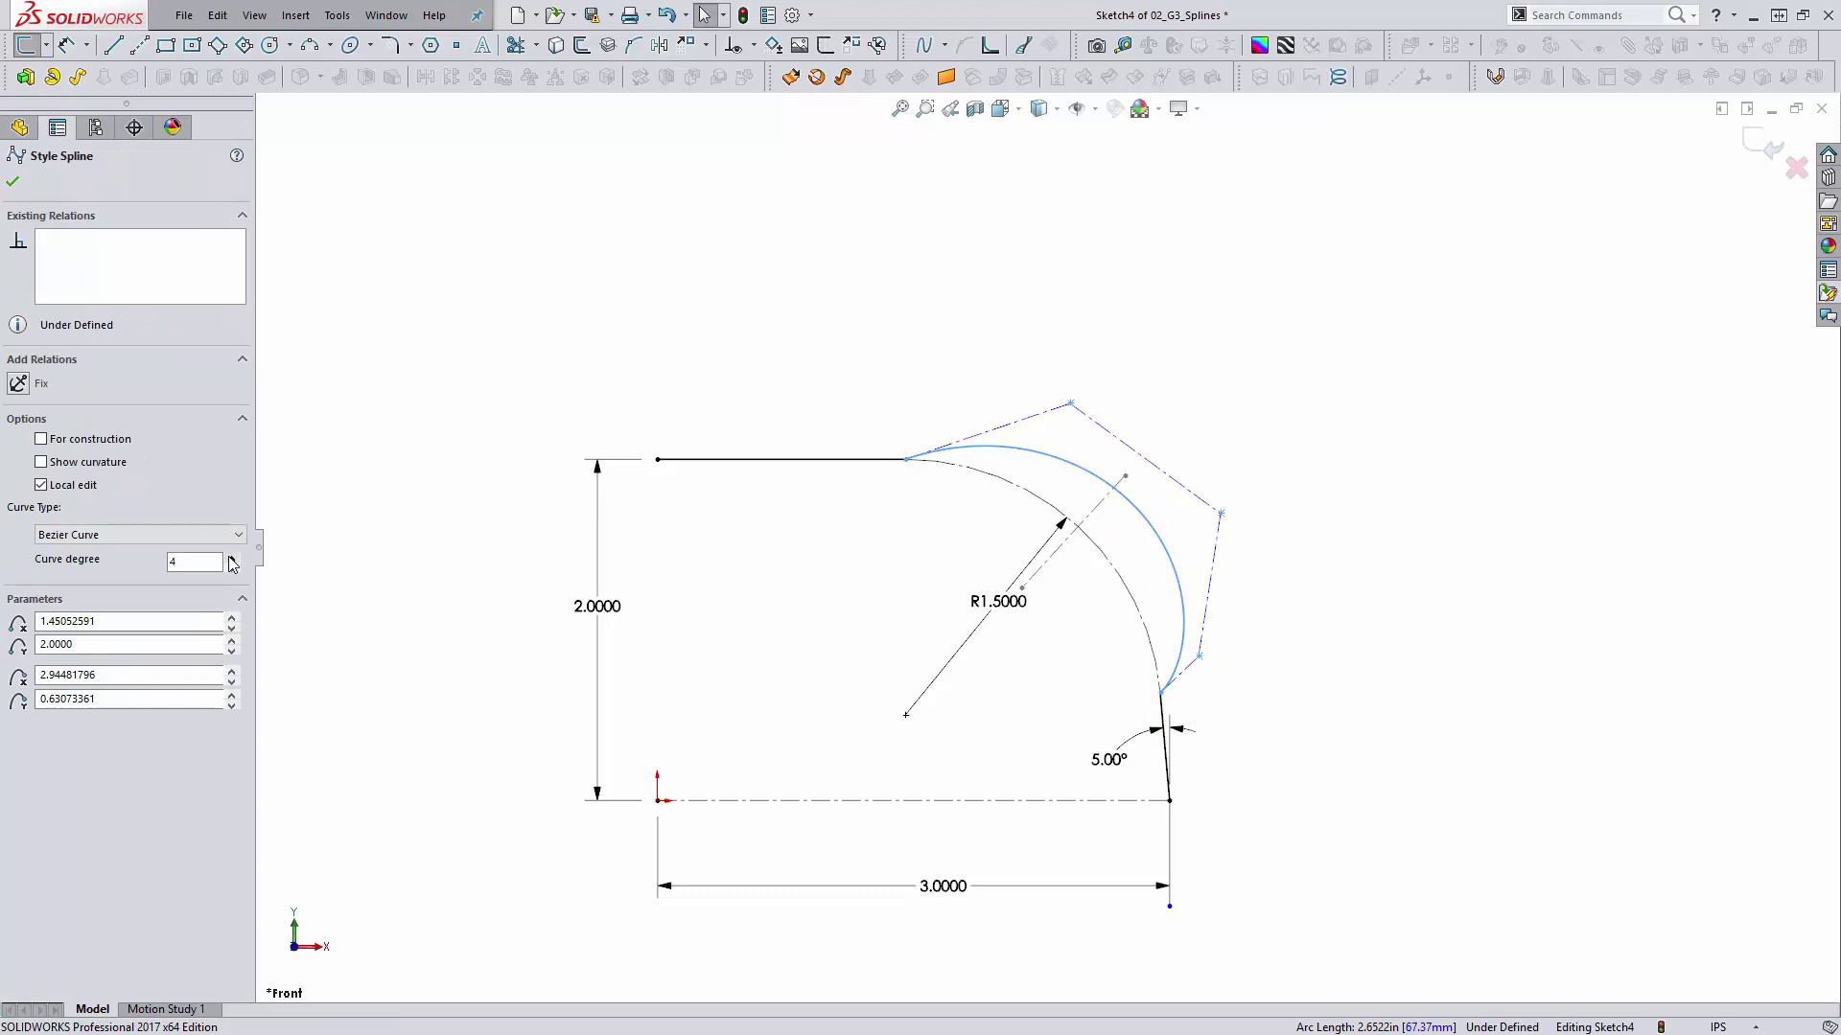
left_click(231, 558)
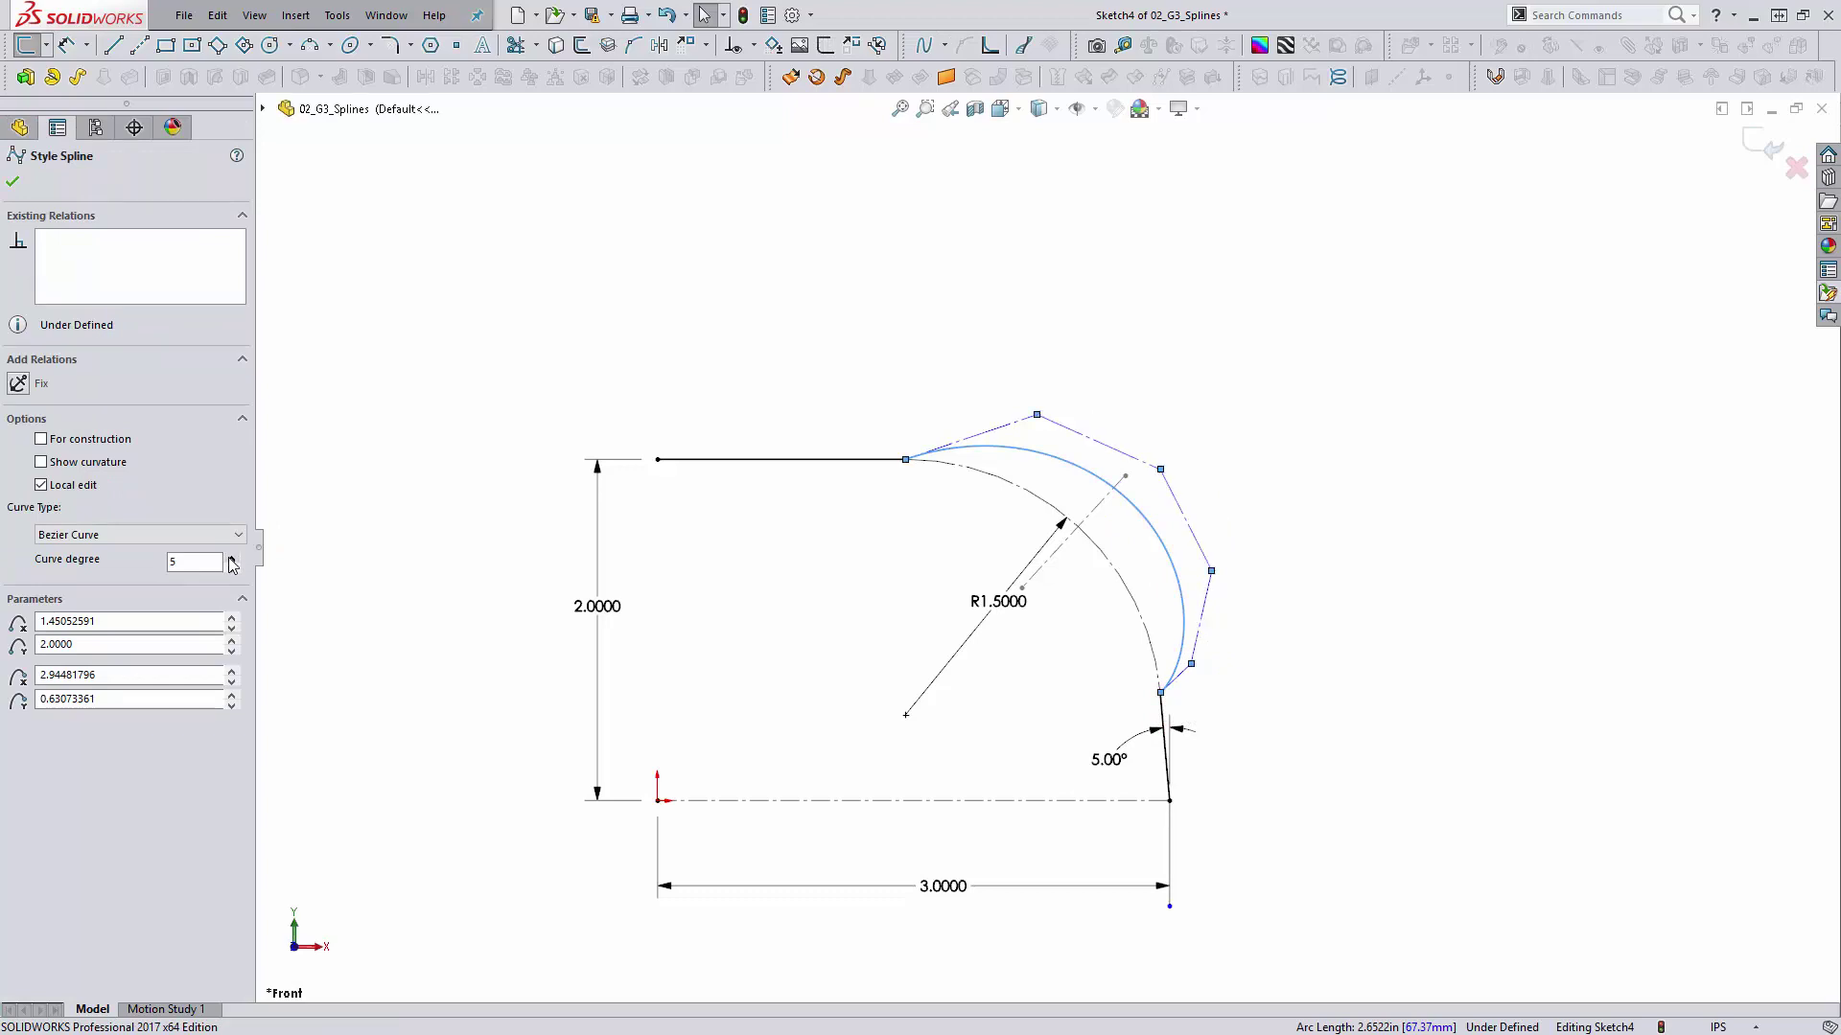
left_click(764, 551)
left_click(892, 461)
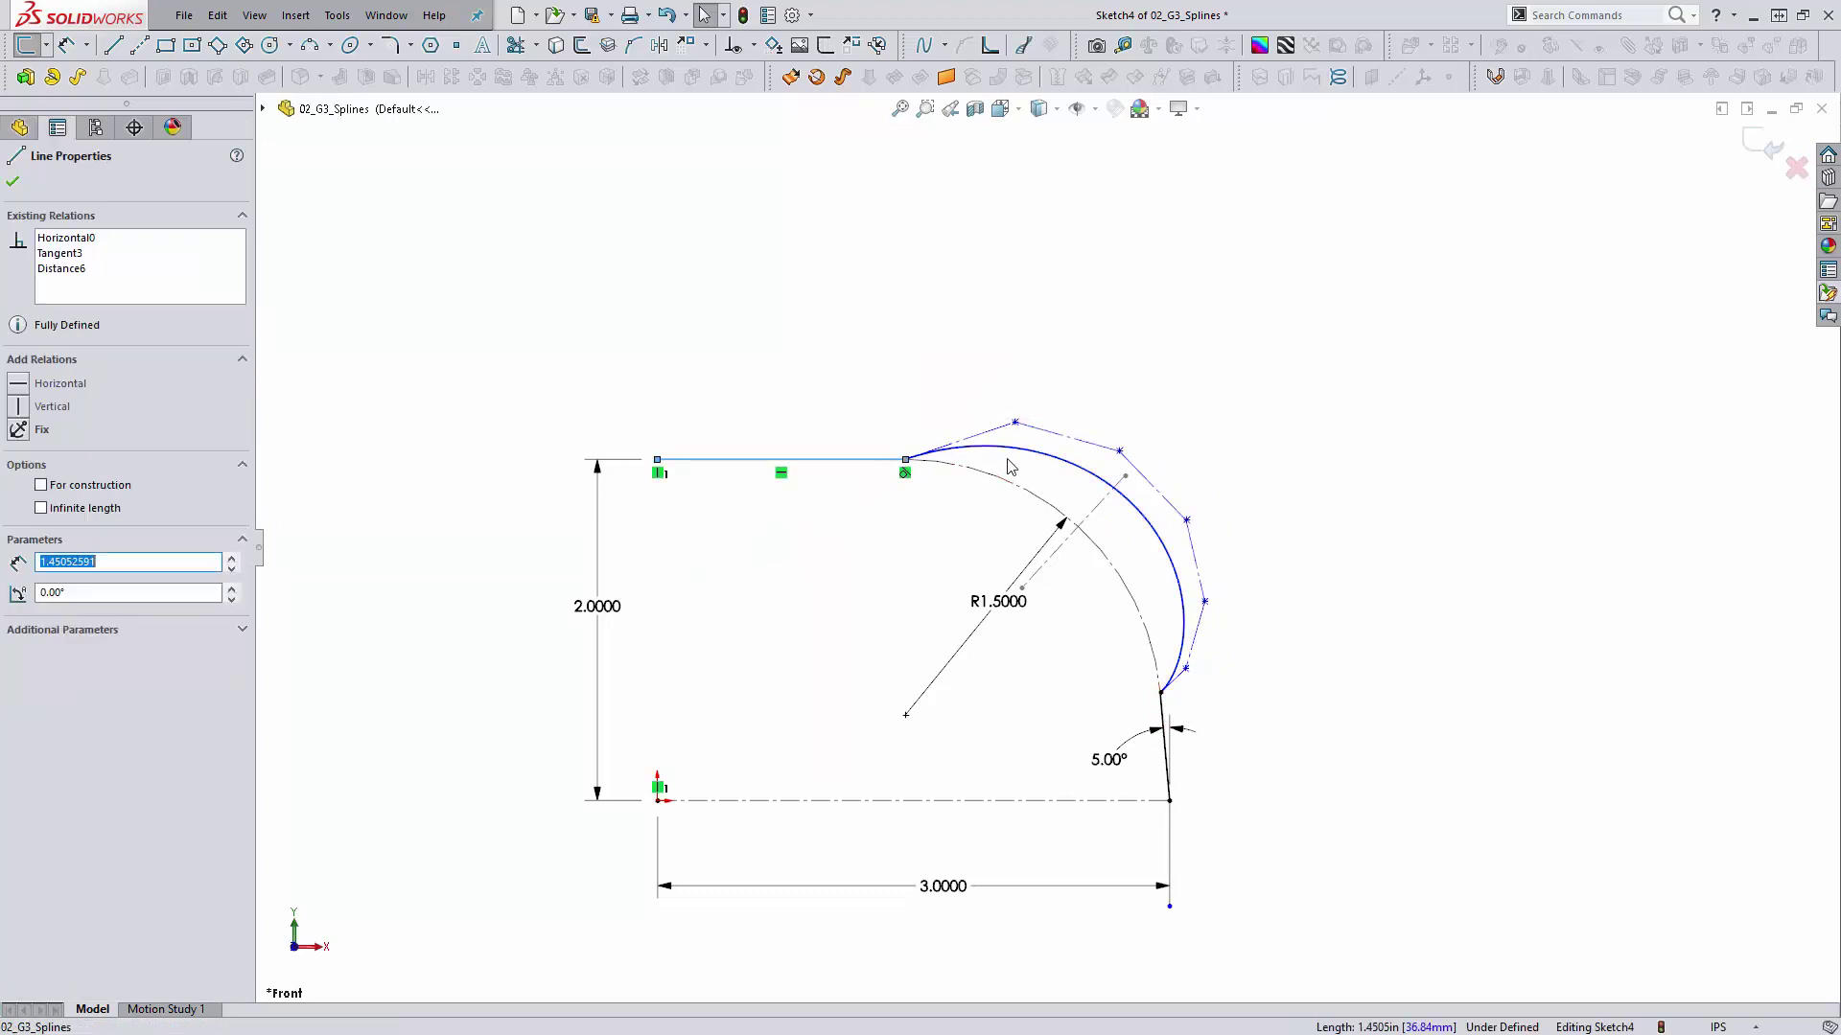
left_click(1012, 451, "ctrl")
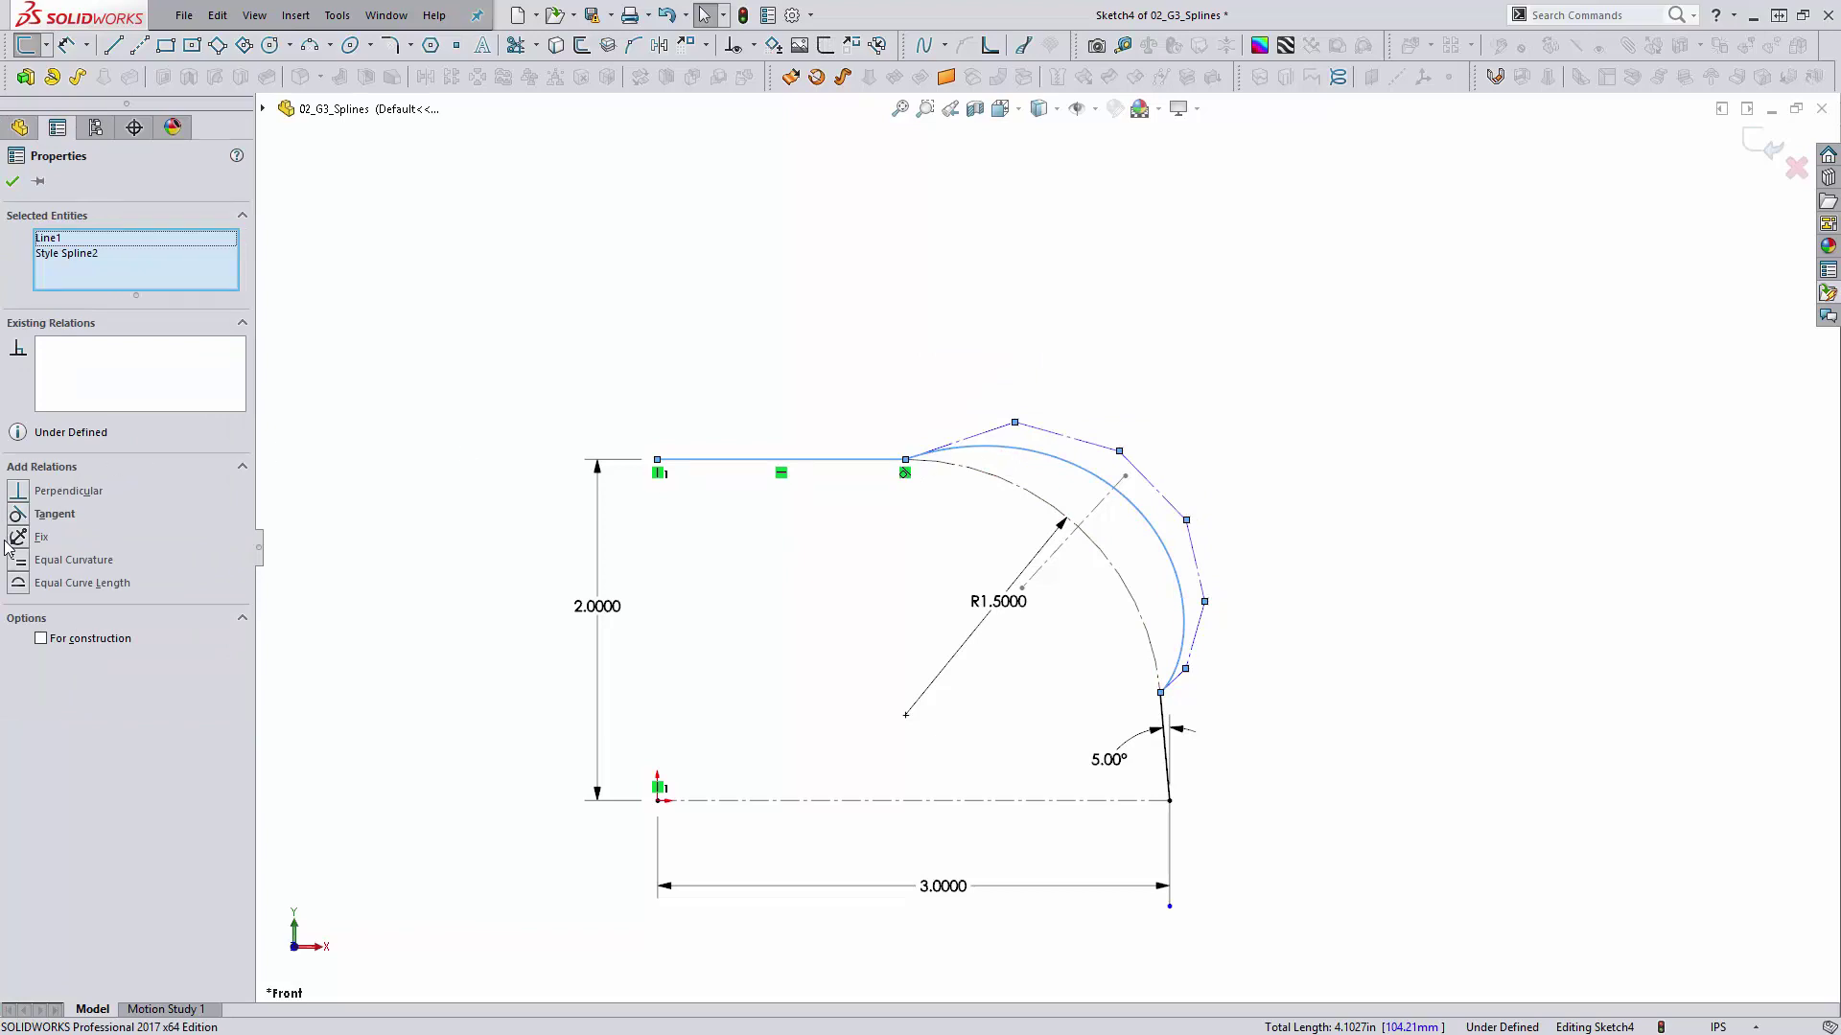
left_click(940, 426)
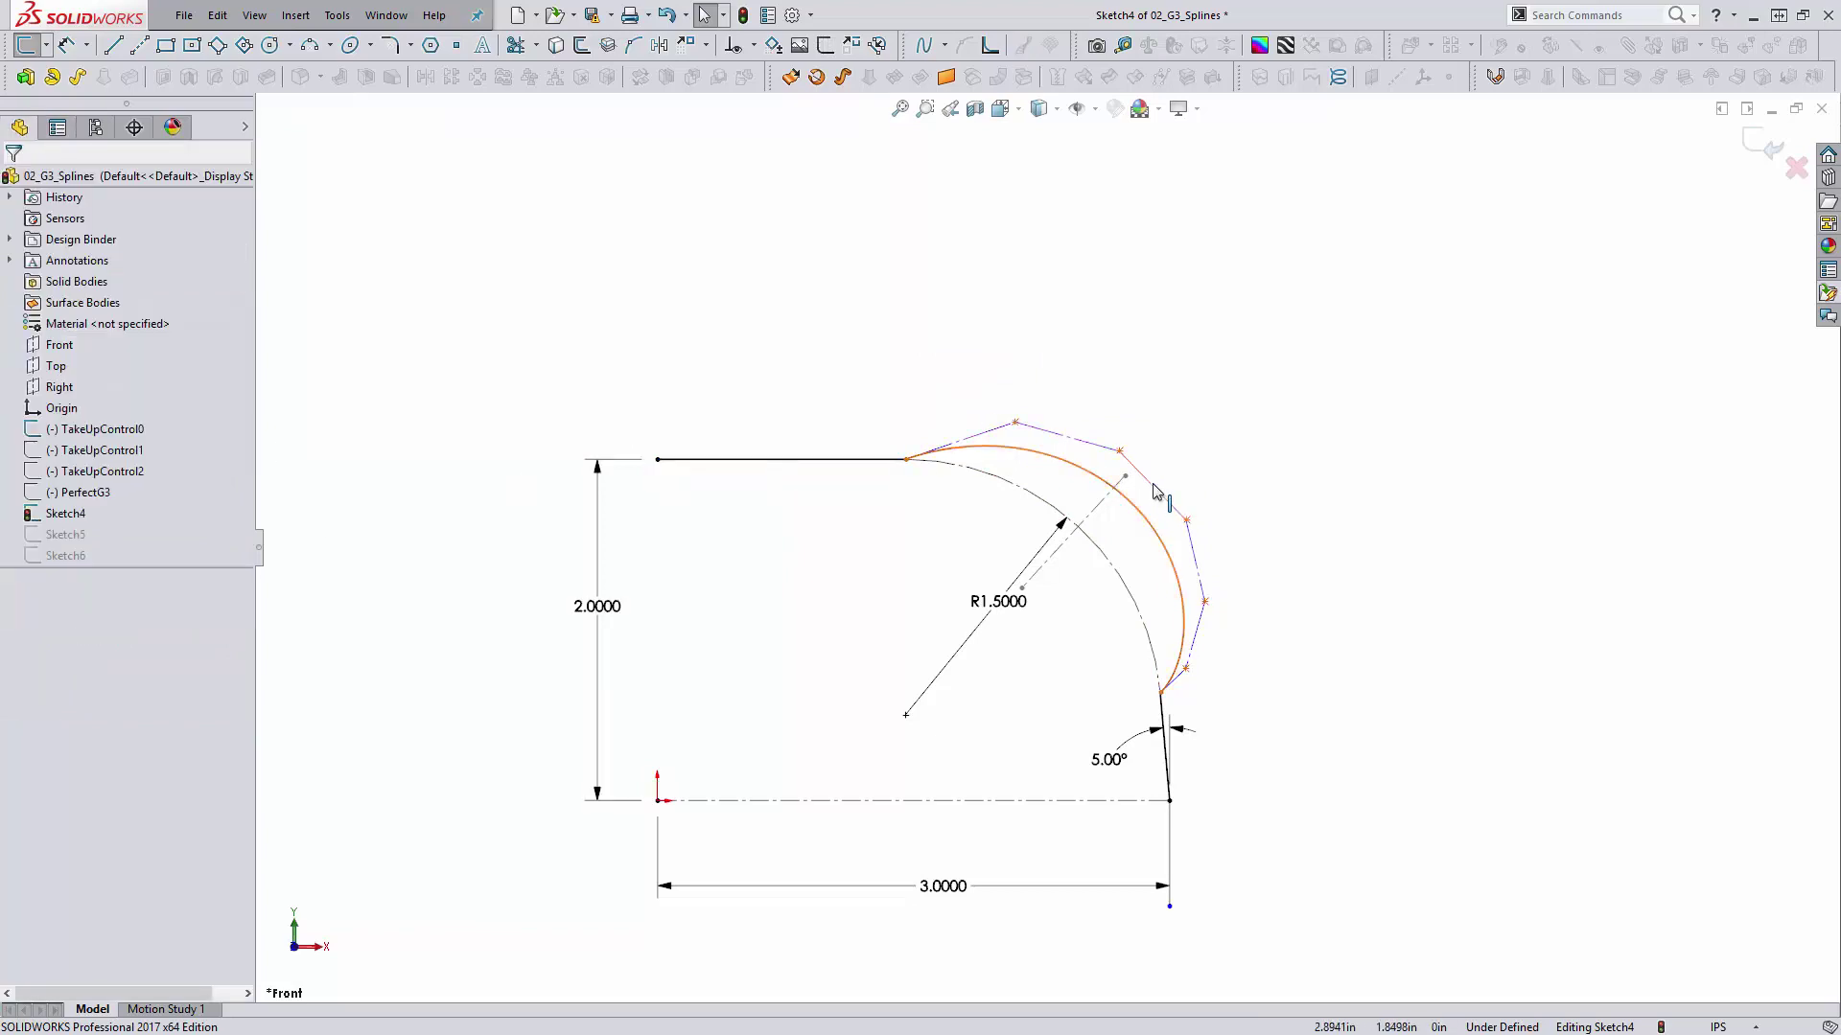
Step: Make the spline's first three control polygon segments collinear with the upper horizontal line
left_click(1155, 492)
left_click(1077, 439)
left_click(997, 428, "ctrl")
left_click(987, 432)
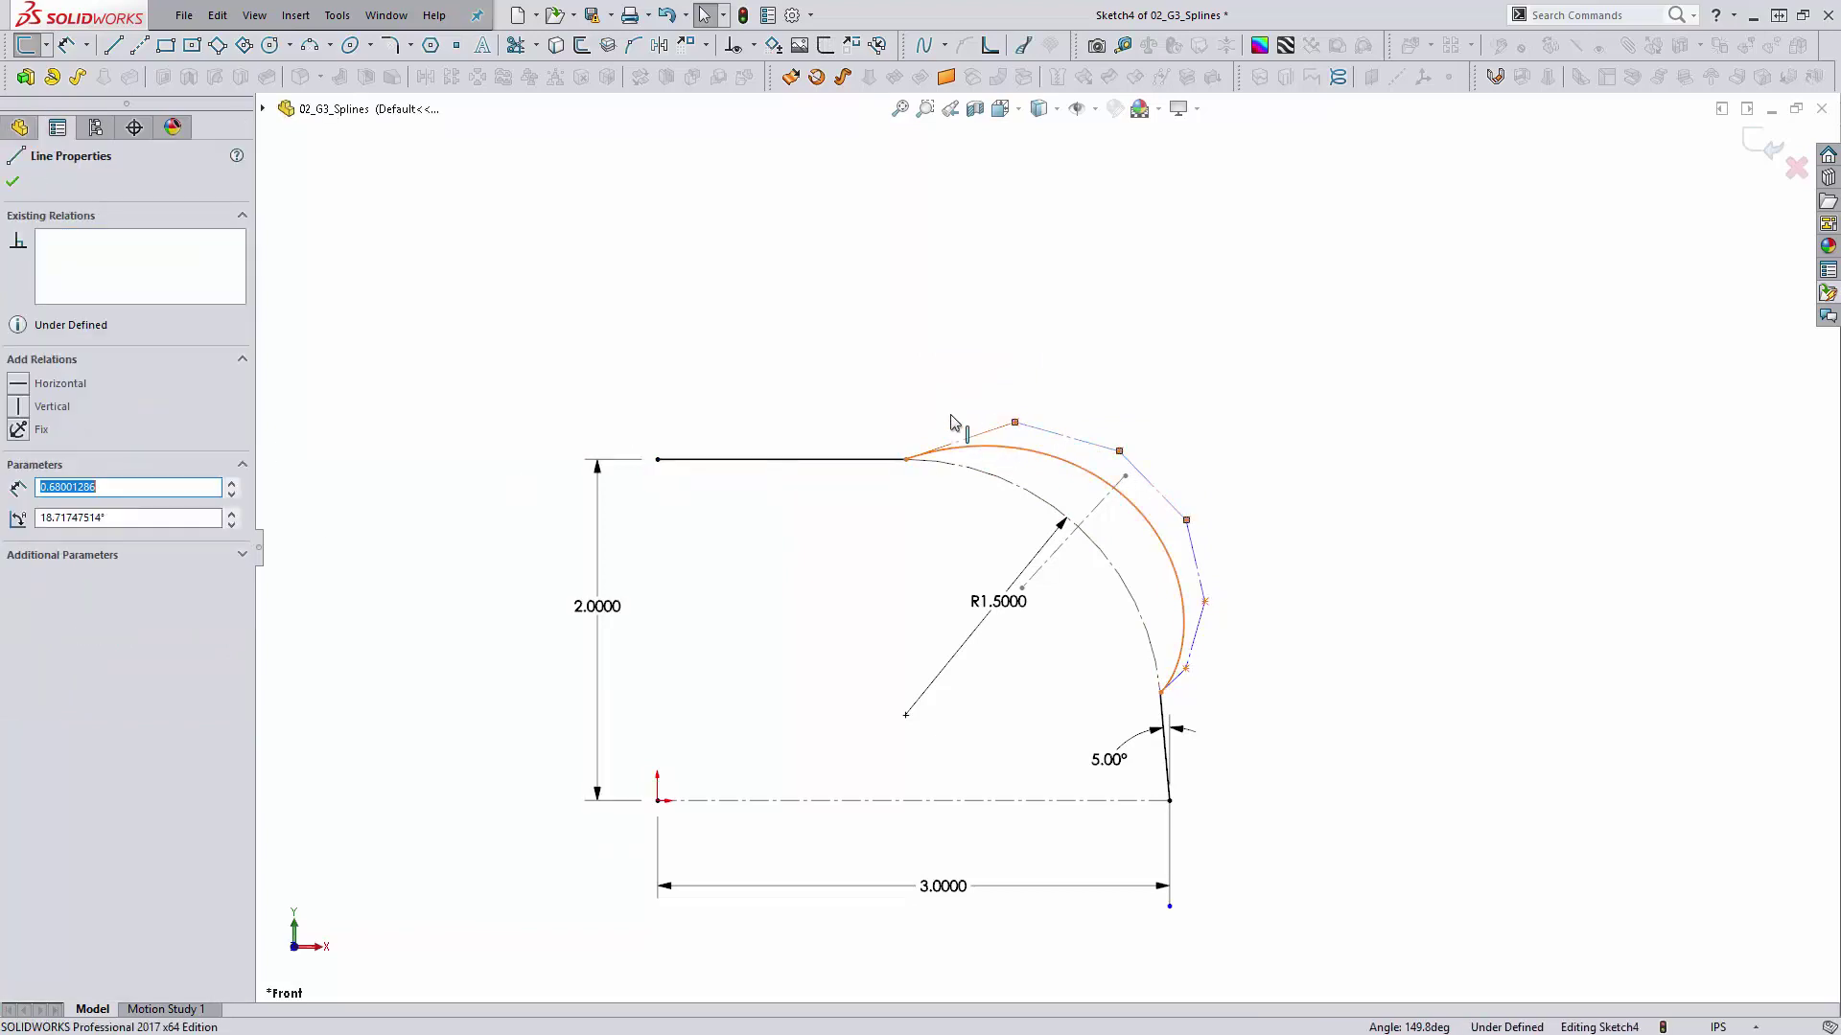
double_click(954, 422)
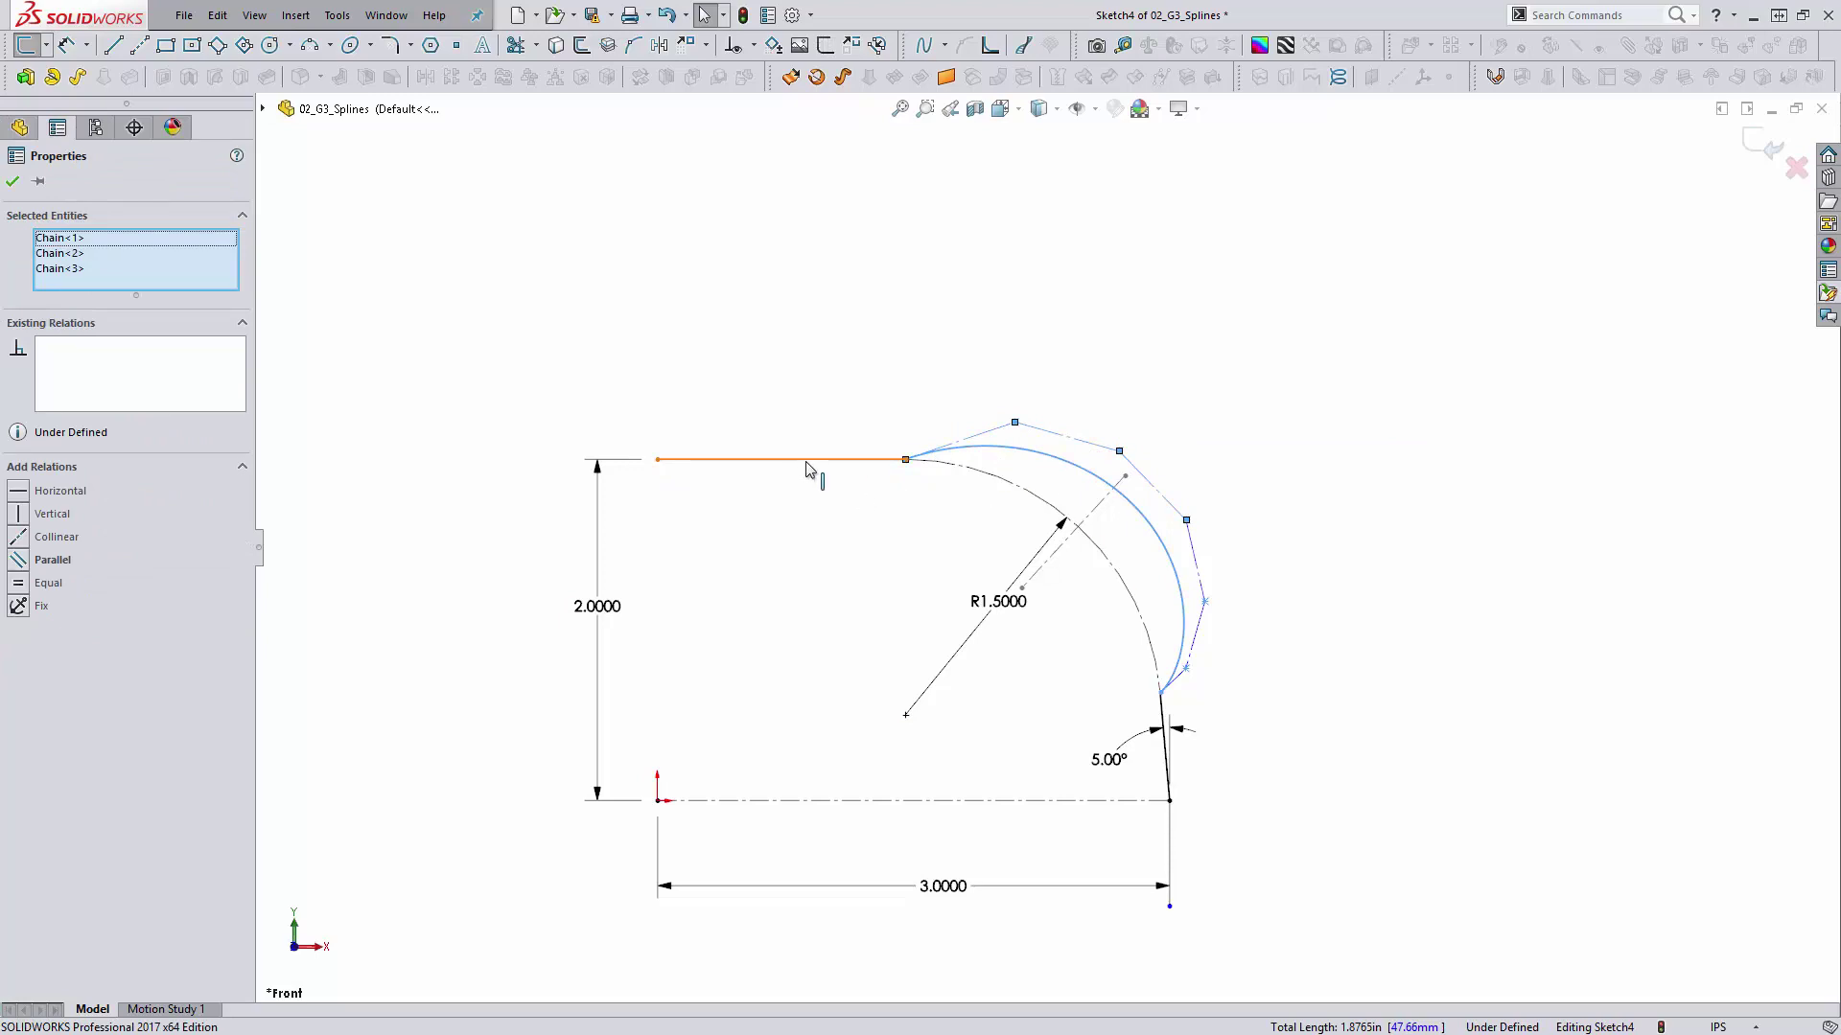
left_click(805, 462, "ctrl")
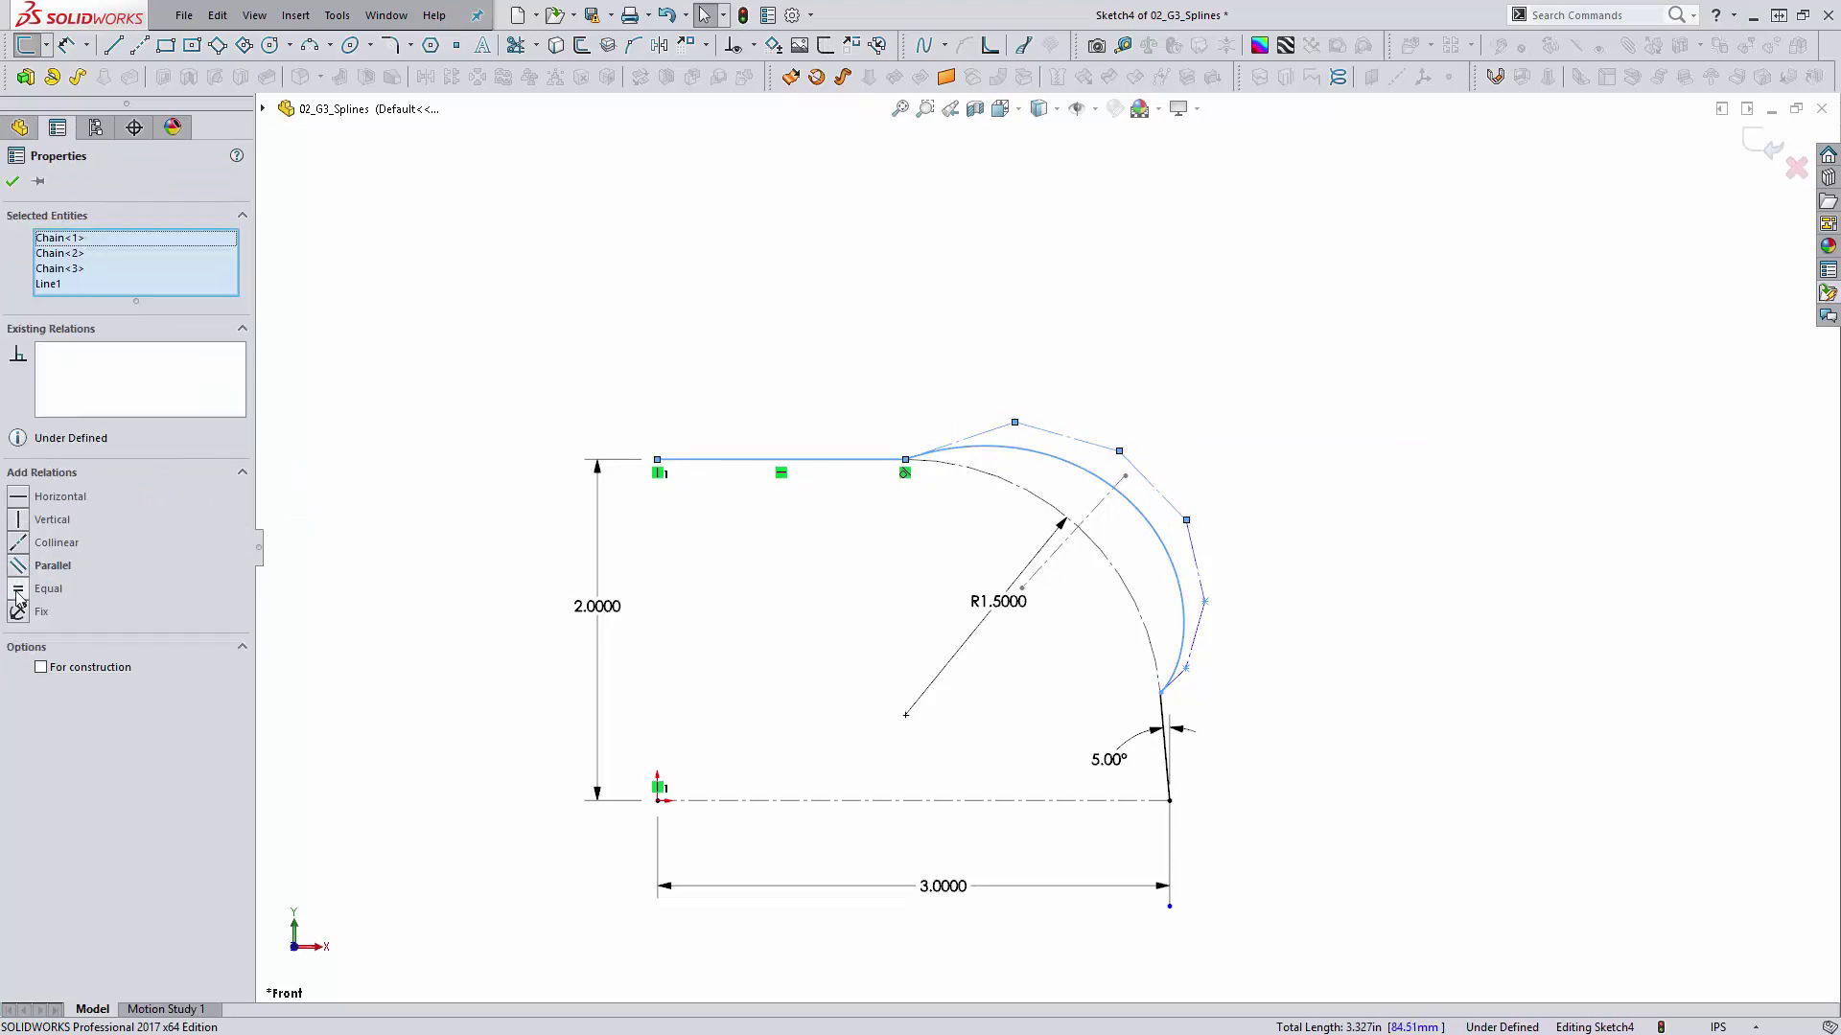
left_click(18, 542)
left_click(824, 547)
Step: Make the spline's last three control polygon segments collinear with the 5° angled line
scroll(1198, 661, "down", 2)
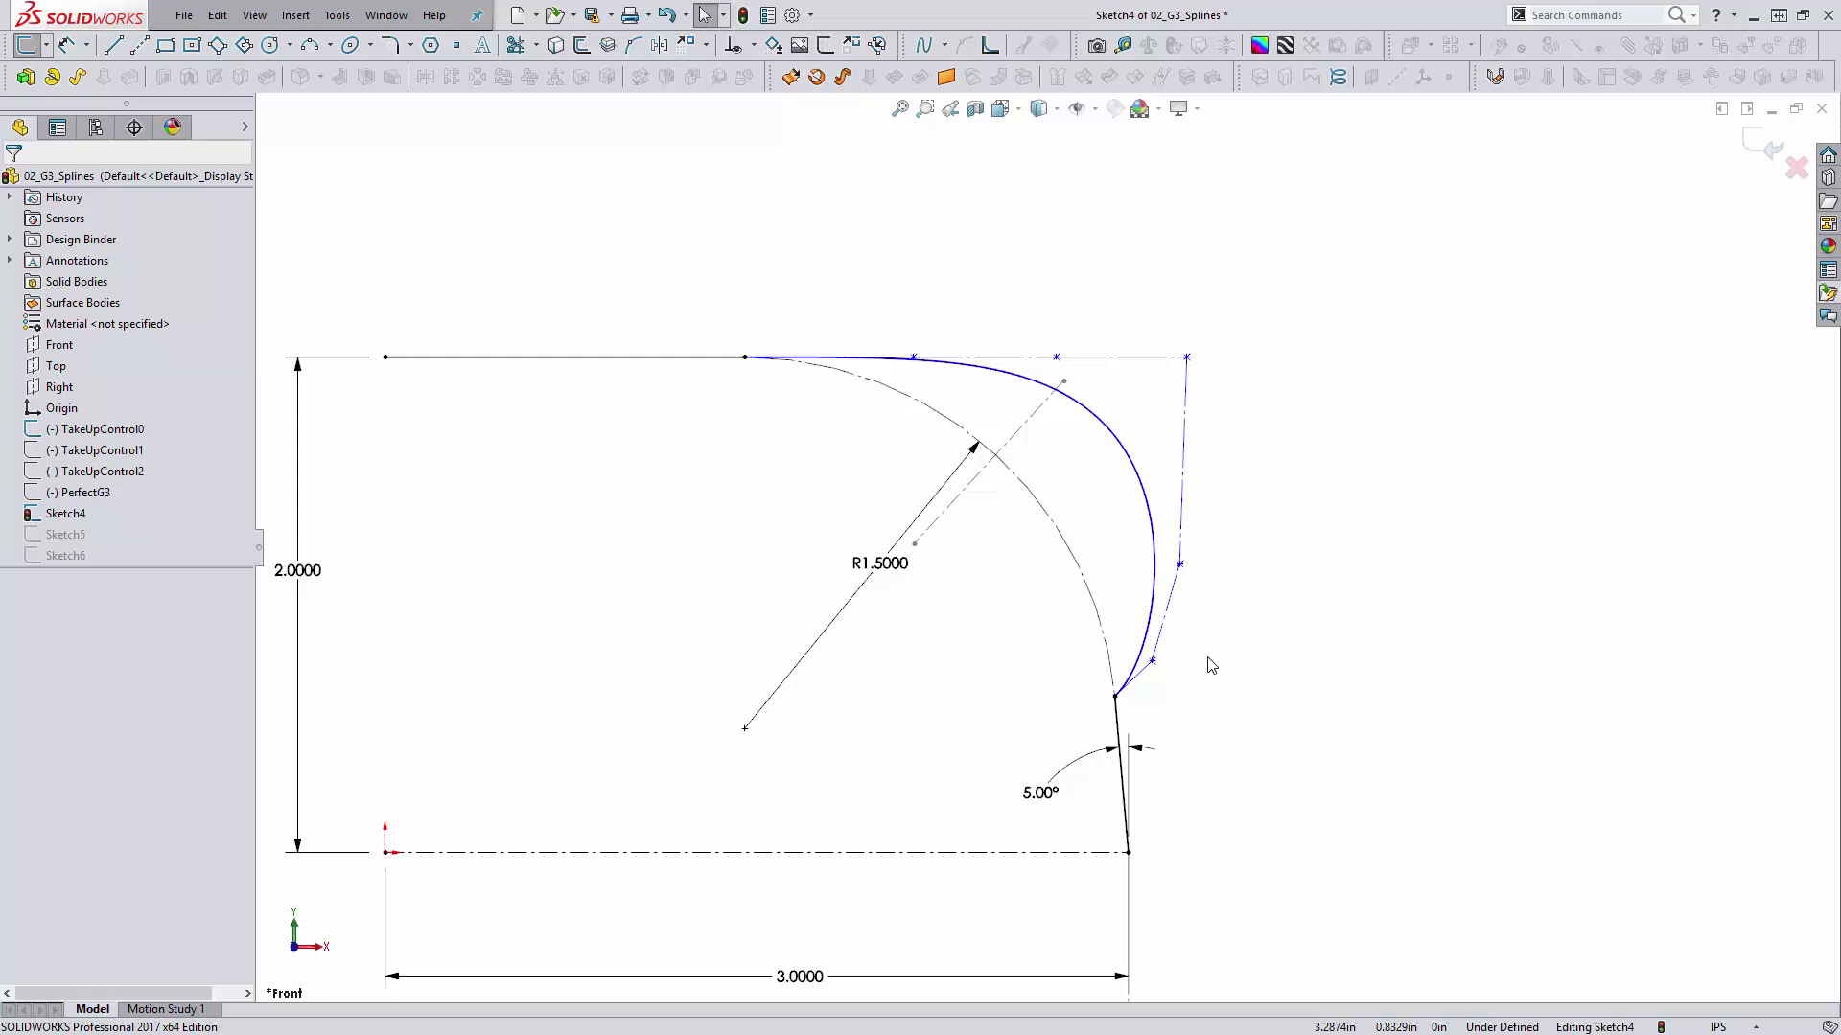
left_click(1143, 673)
left_click(1163, 640, "ctrl")
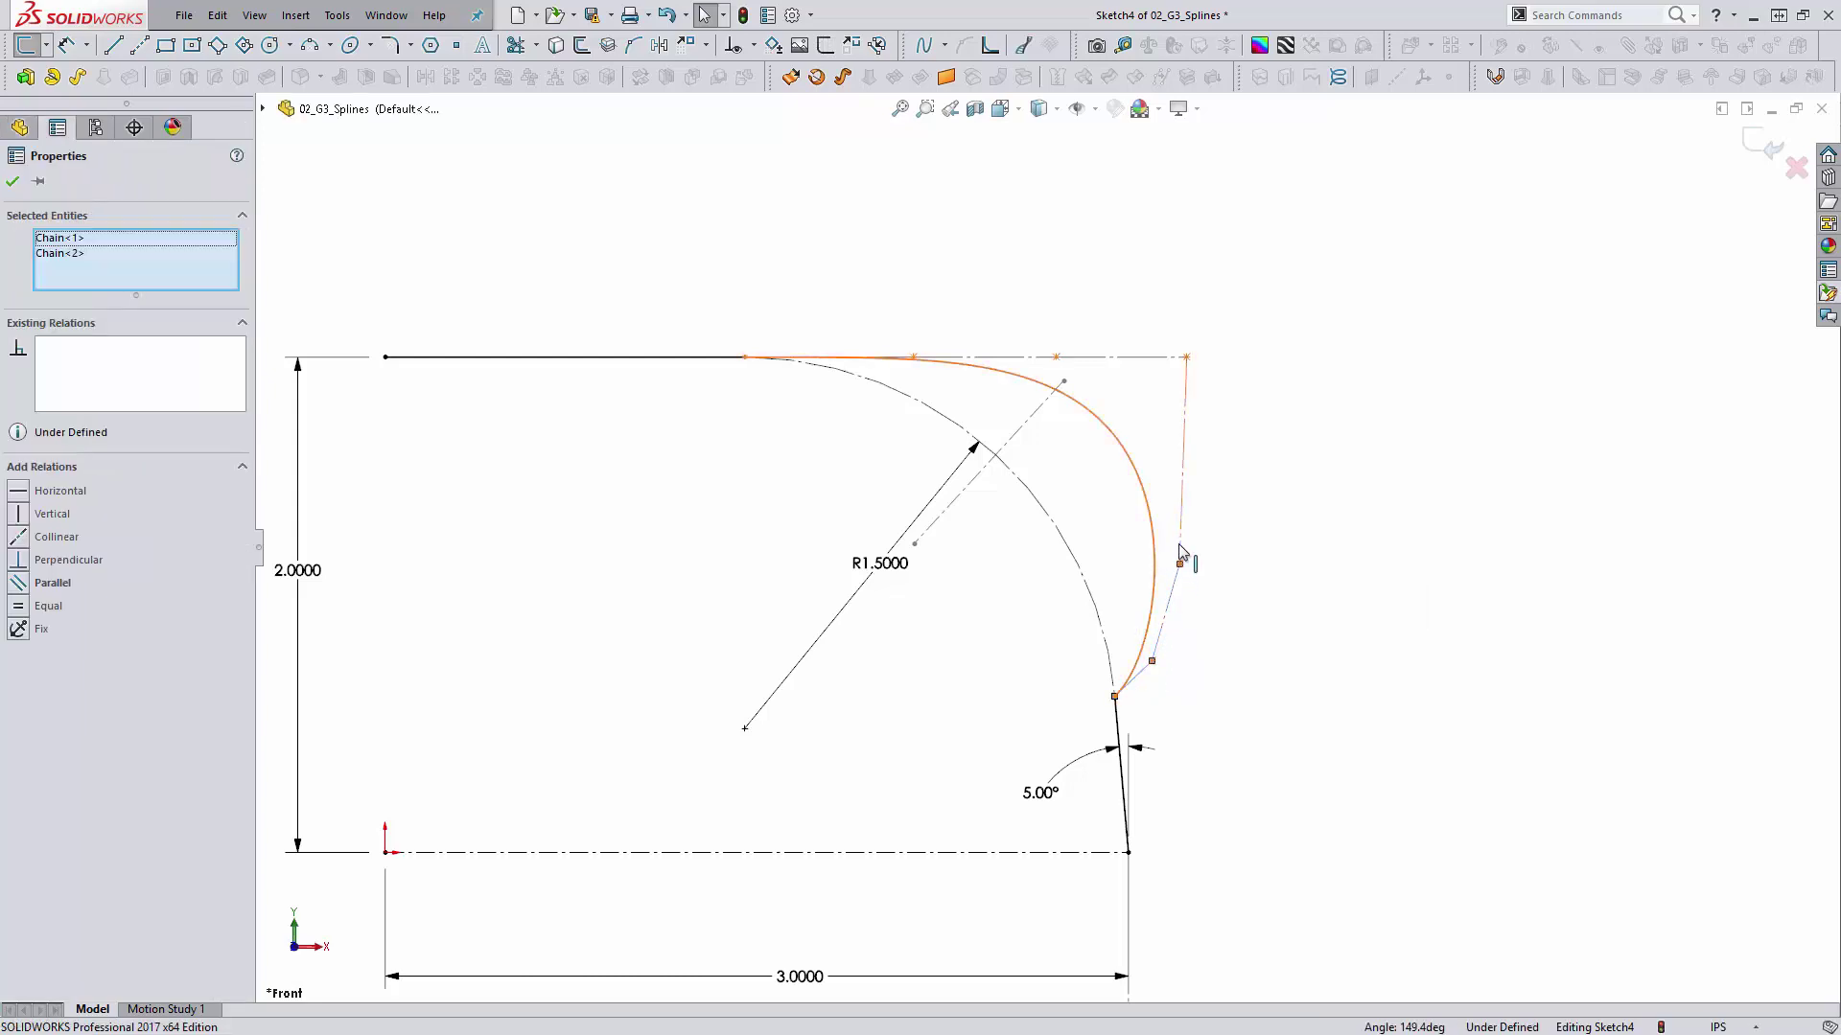
left_click(1119, 757, "ctrl")
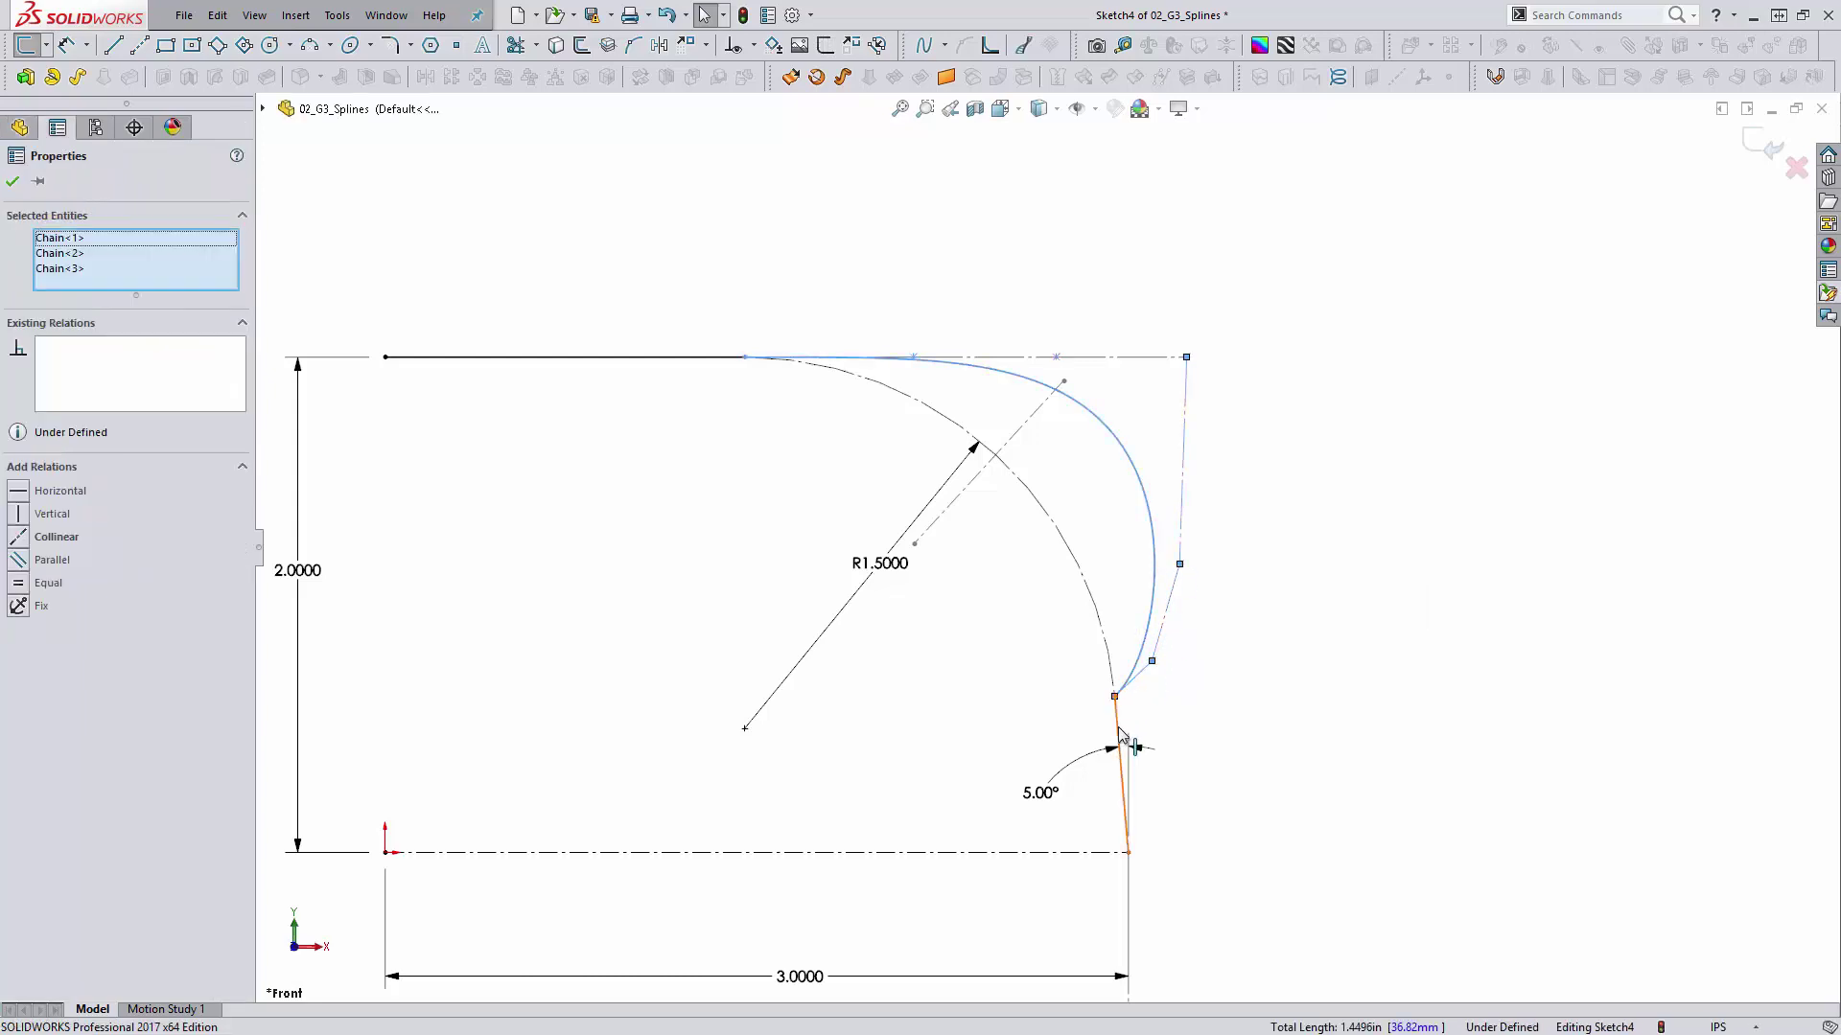
left_click(26, 565)
left_click(719, 508)
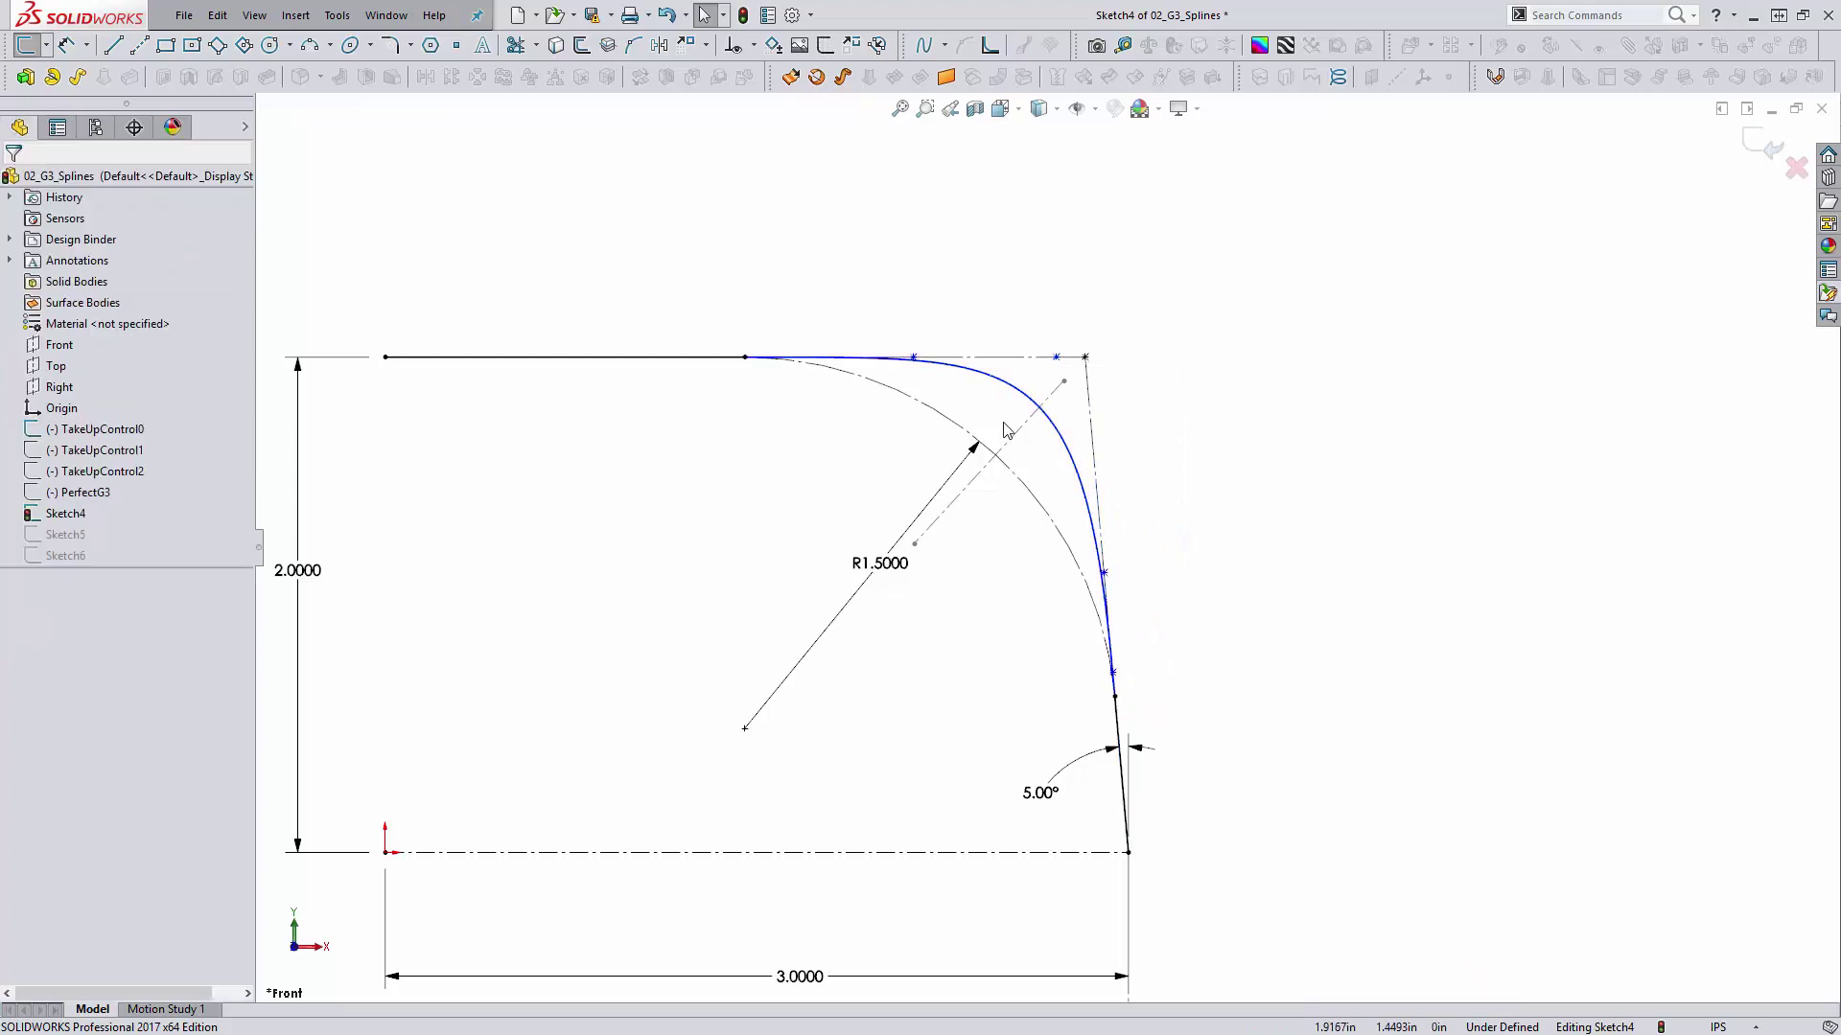
Step: Move the horizontal control vertex nearest the corner back along its line to X about 2.454 in
left_click(993, 357)
scroll(1079, 316, "down", 2)
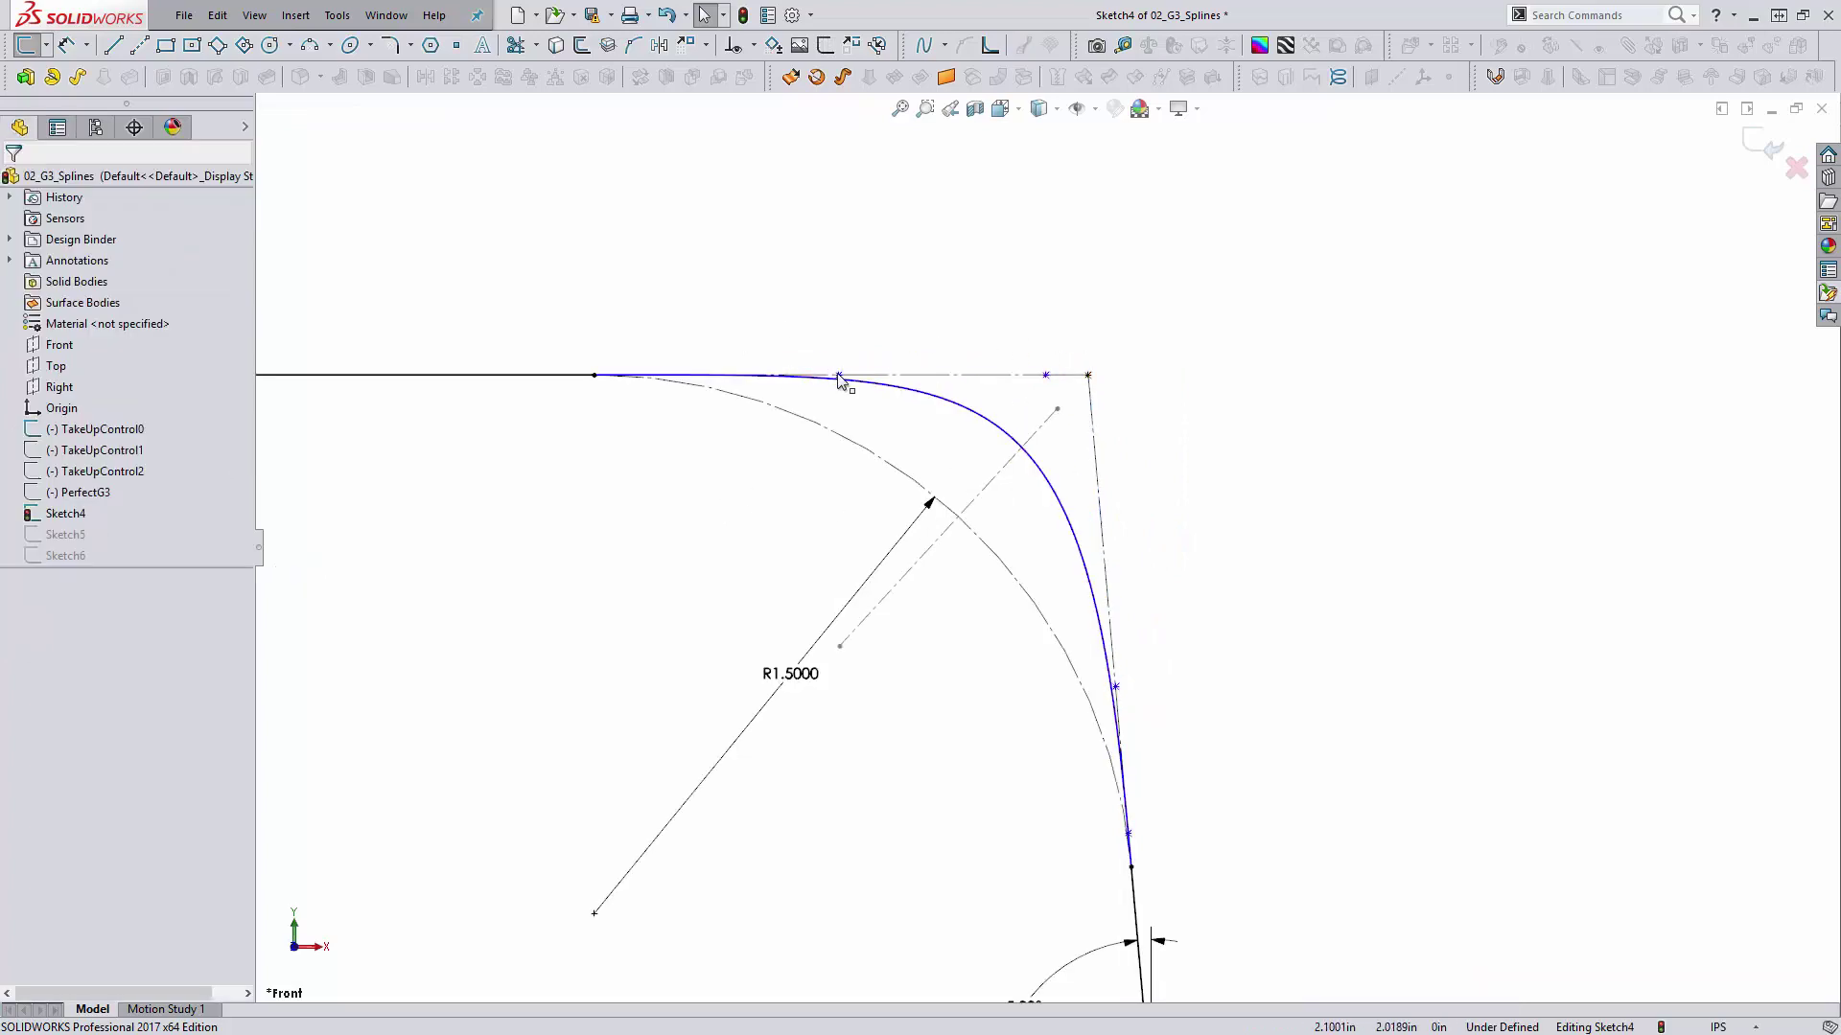
scroll(1070, 403, "down", 2)
left_click_drag(1035, 378, 902, 377)
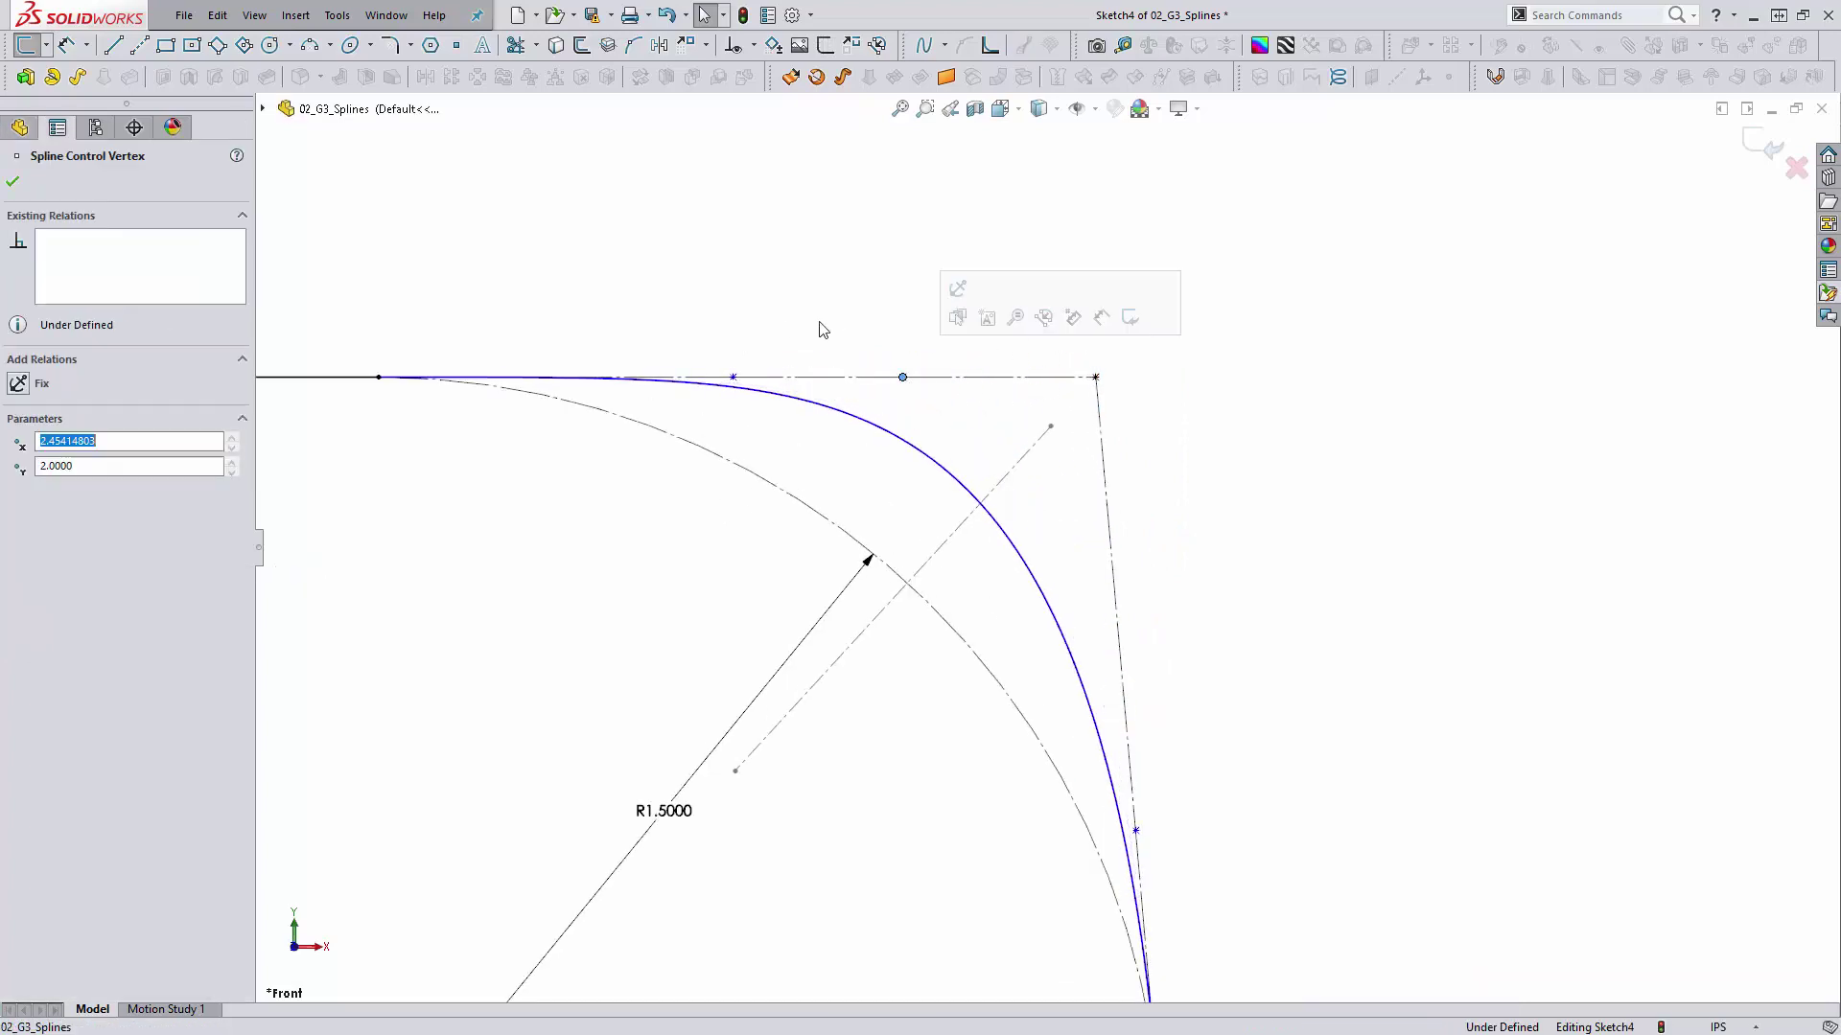
Step: Apply an Equal relation to the three horizontal control polygon segments of the spline
left_click(852, 378)
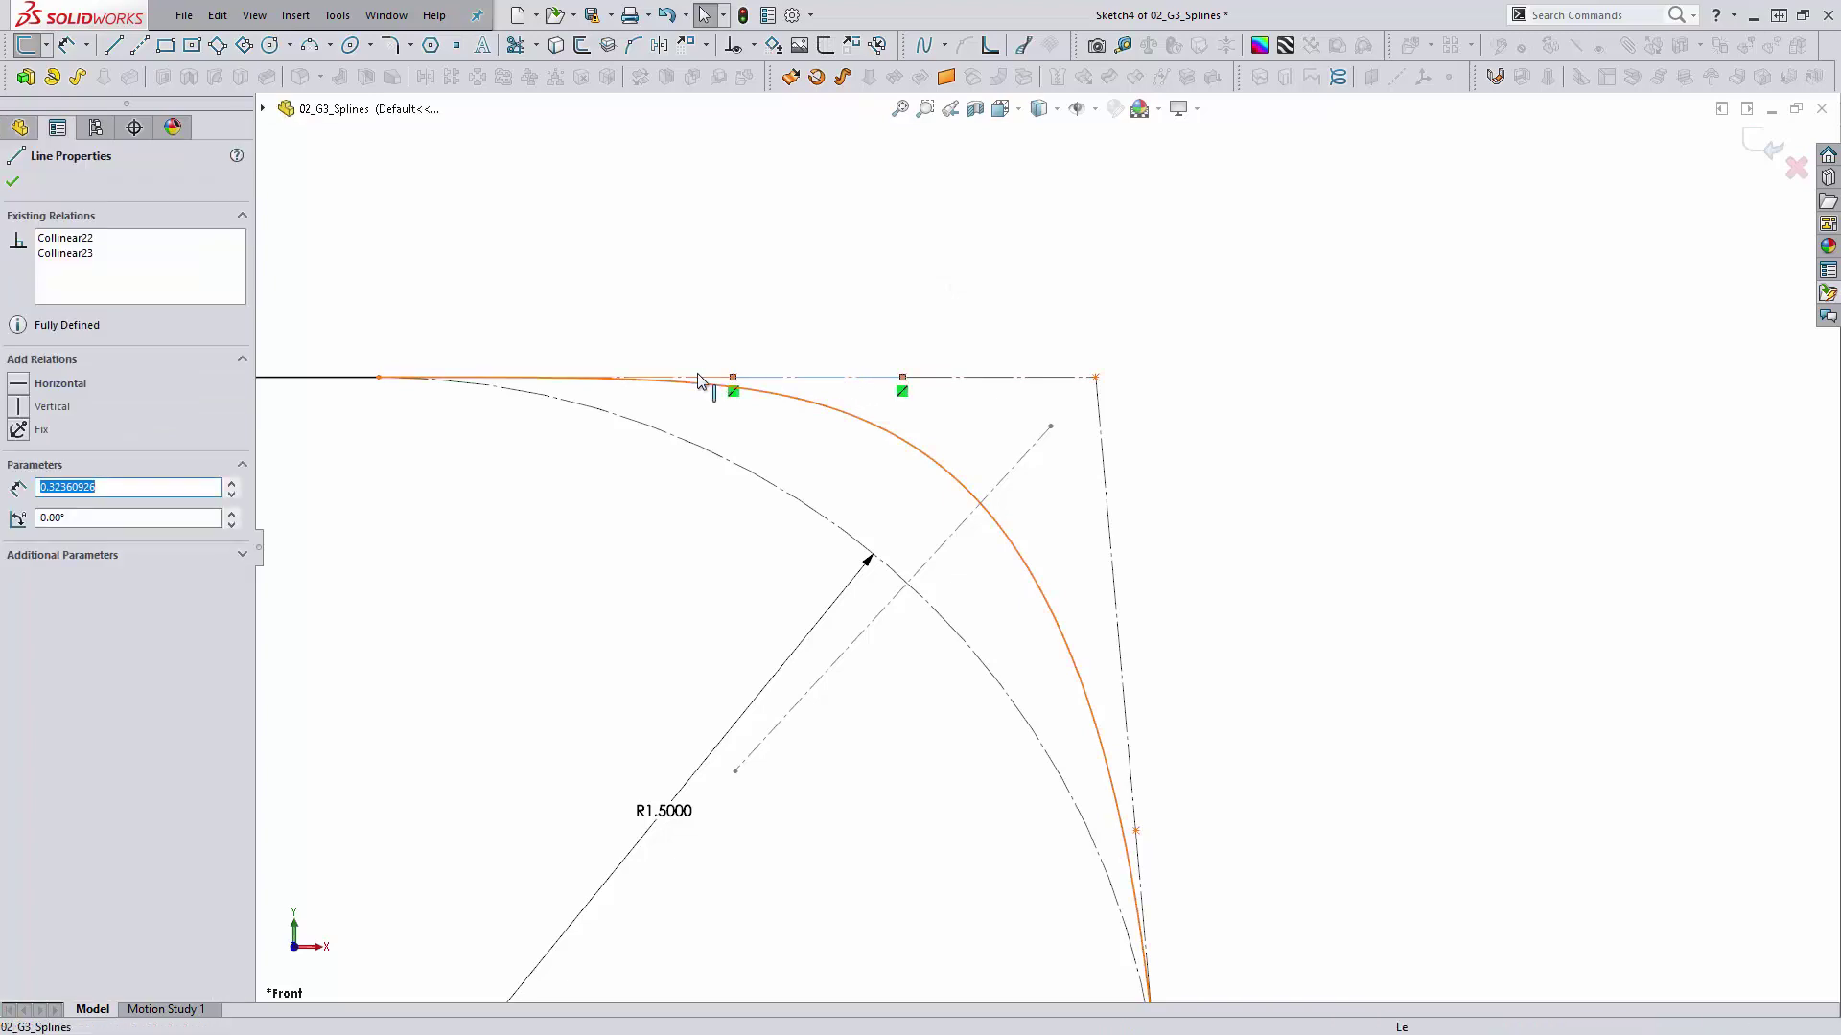
scroll(714, 615, "up", 2)
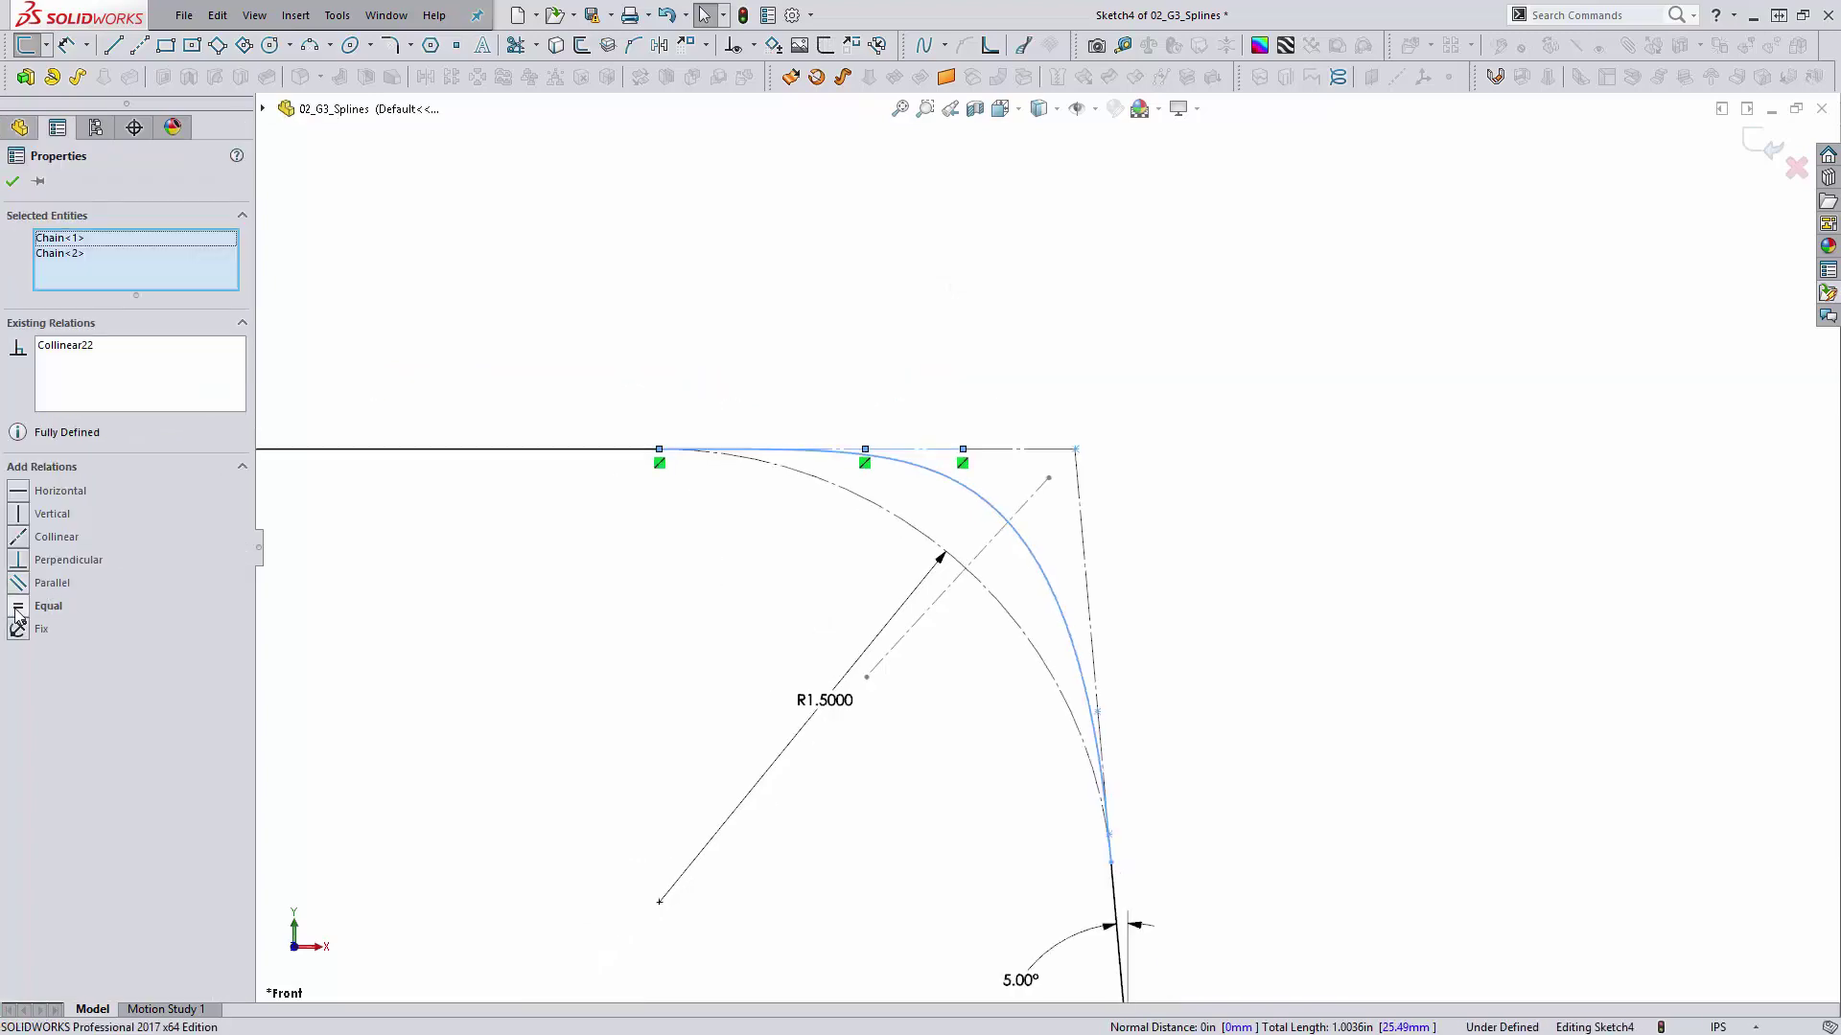
scroll(1006, 506, "down", 2)
left_click(1013, 422, "ctrl")
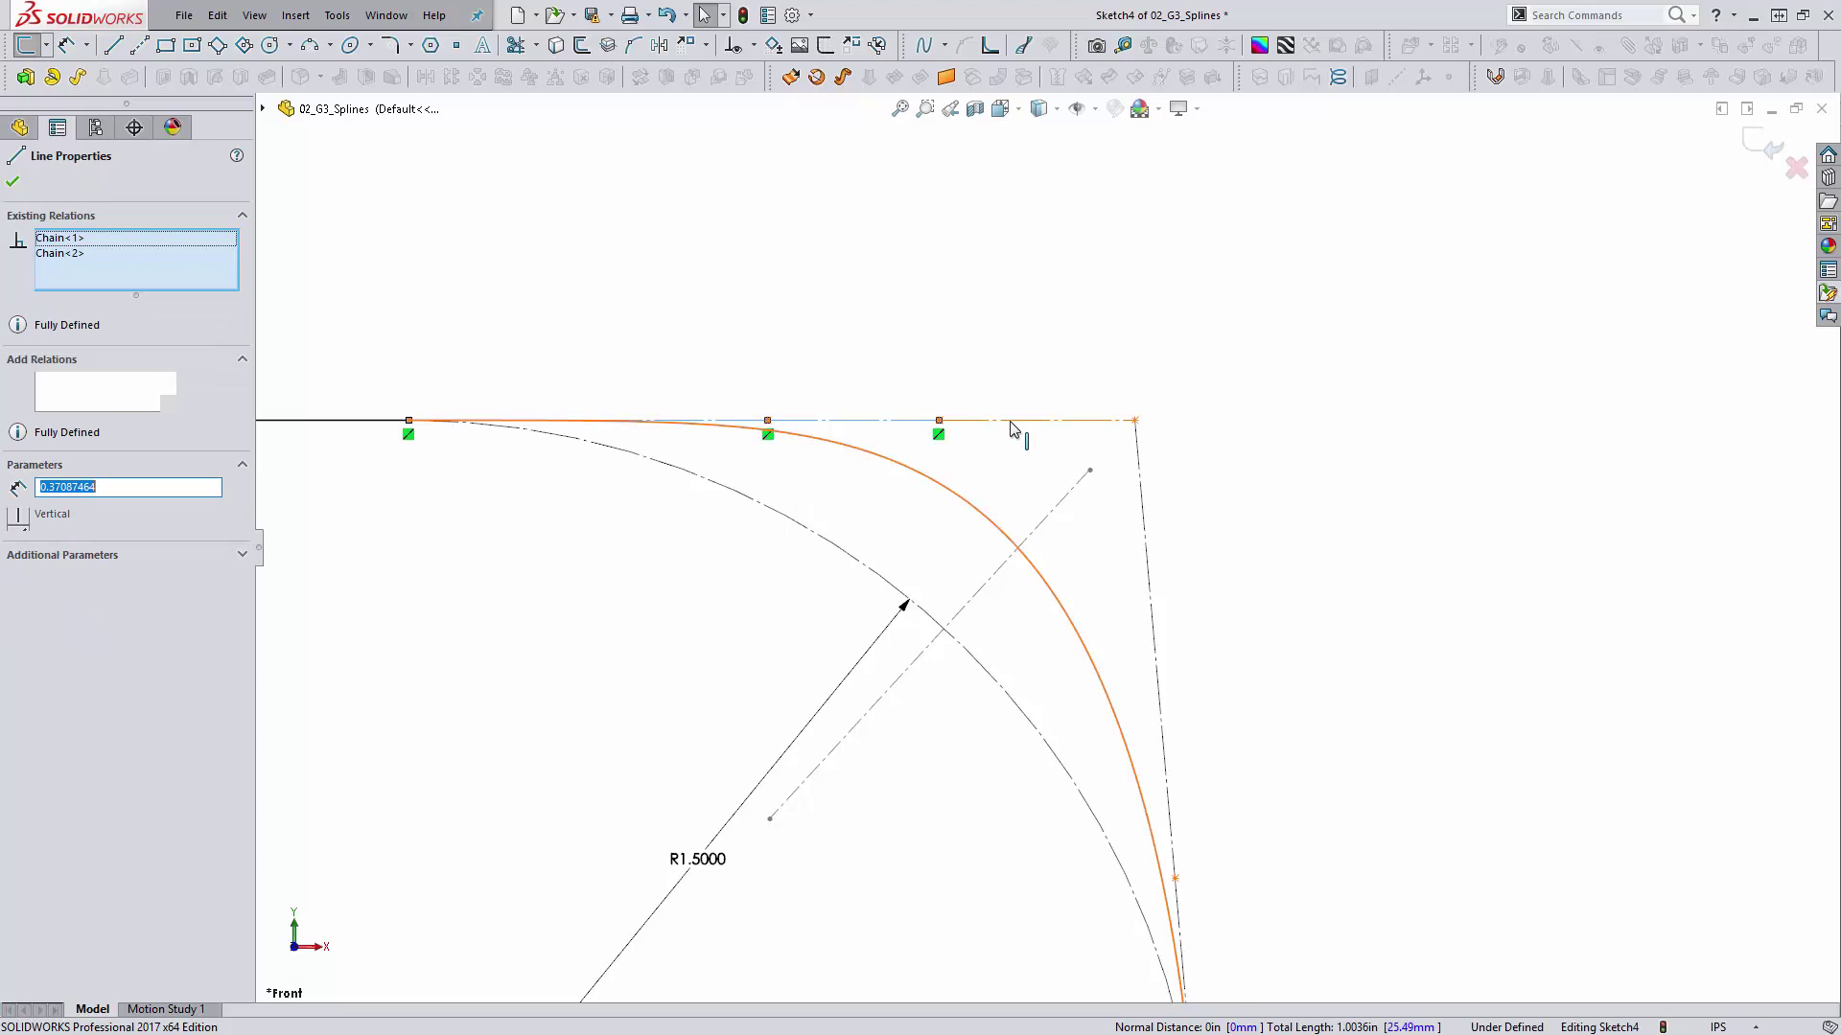
left_click(48, 583)
left_click(470, 602)
Step: Slide the two control vertices on the 5° angled side up along their line toward the corner
scroll(1088, 561, "up", 2)
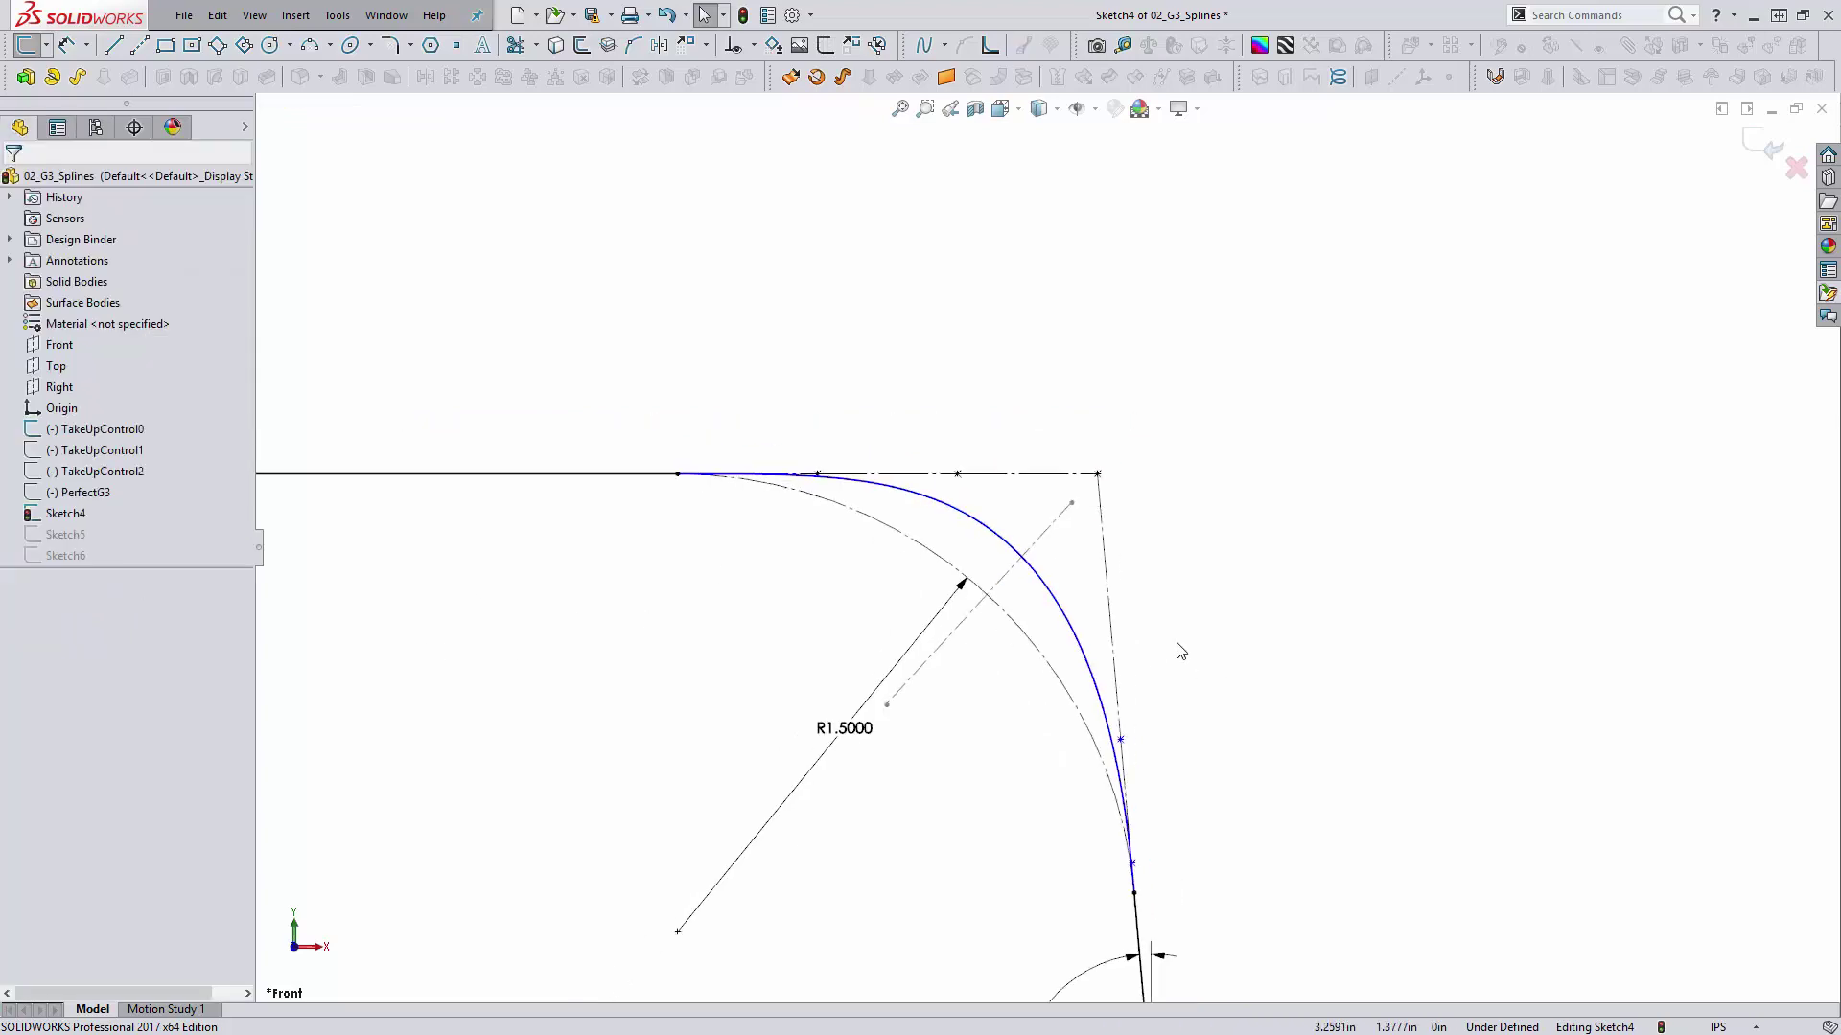
left_click(1131, 863)
scroll(1150, 815, "up", 2)
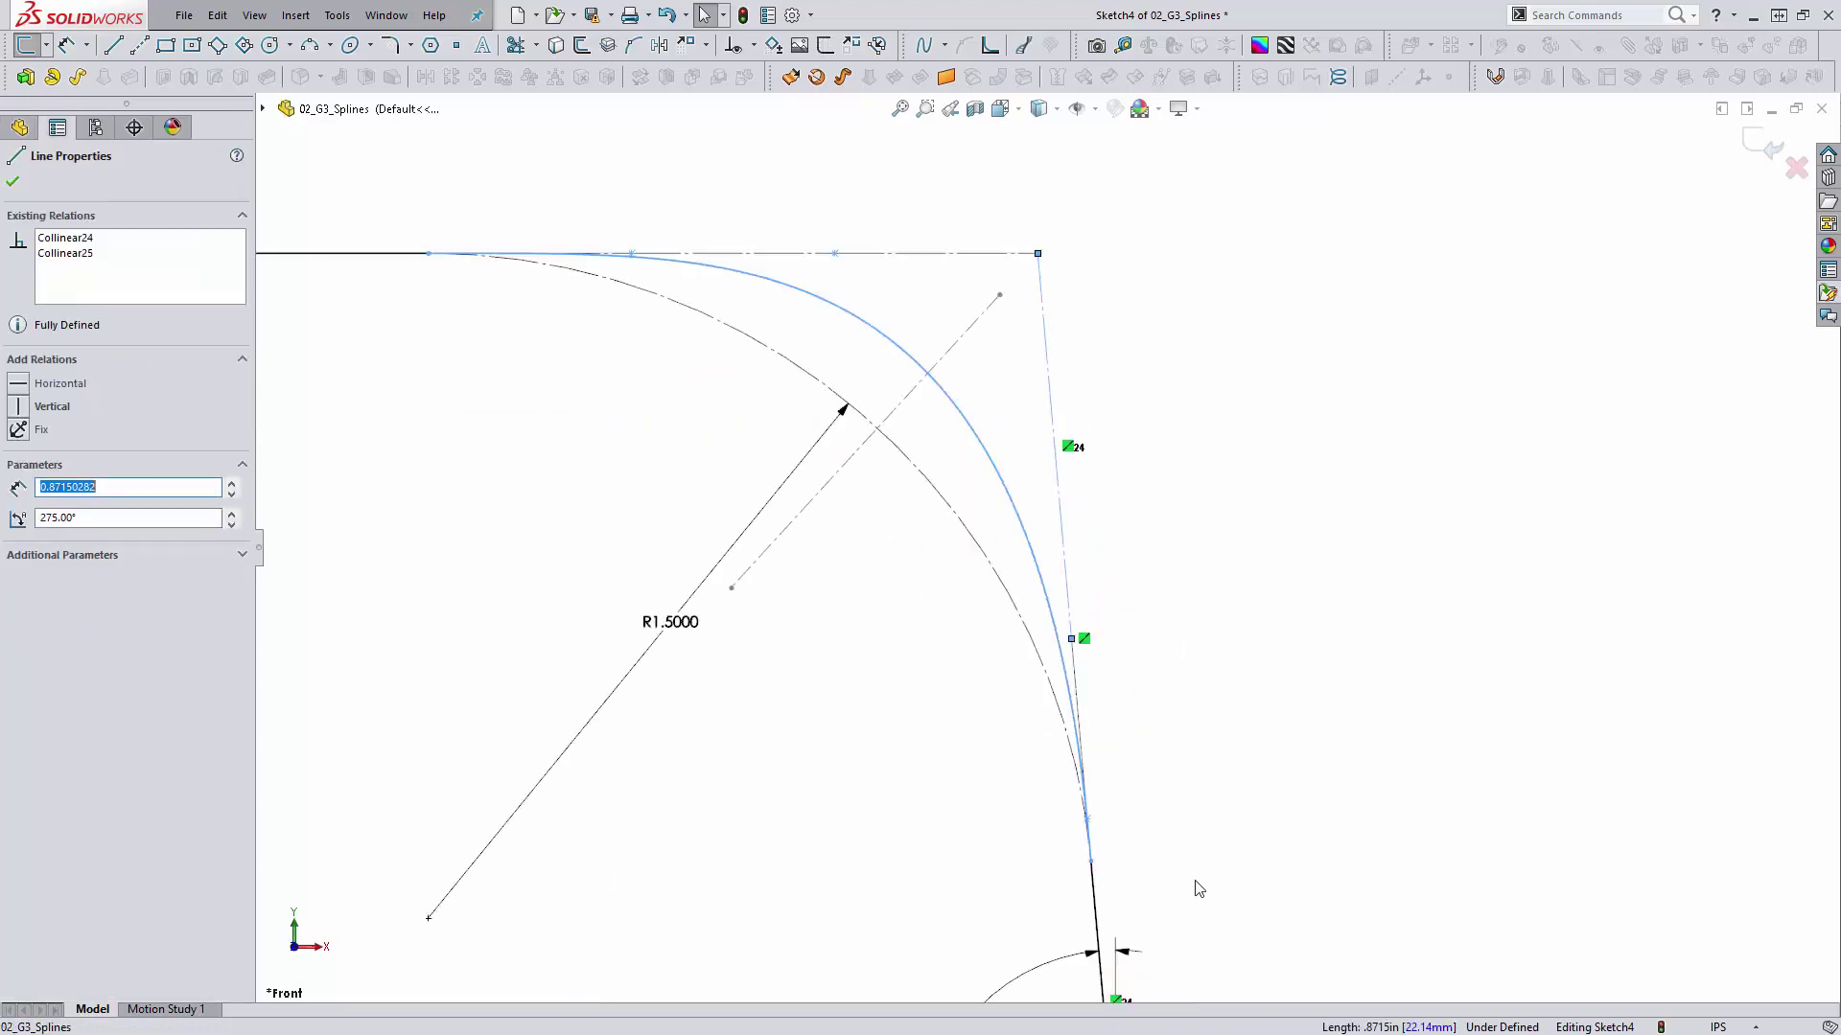
left_click(1113, 723)
left_click(1042, 561)
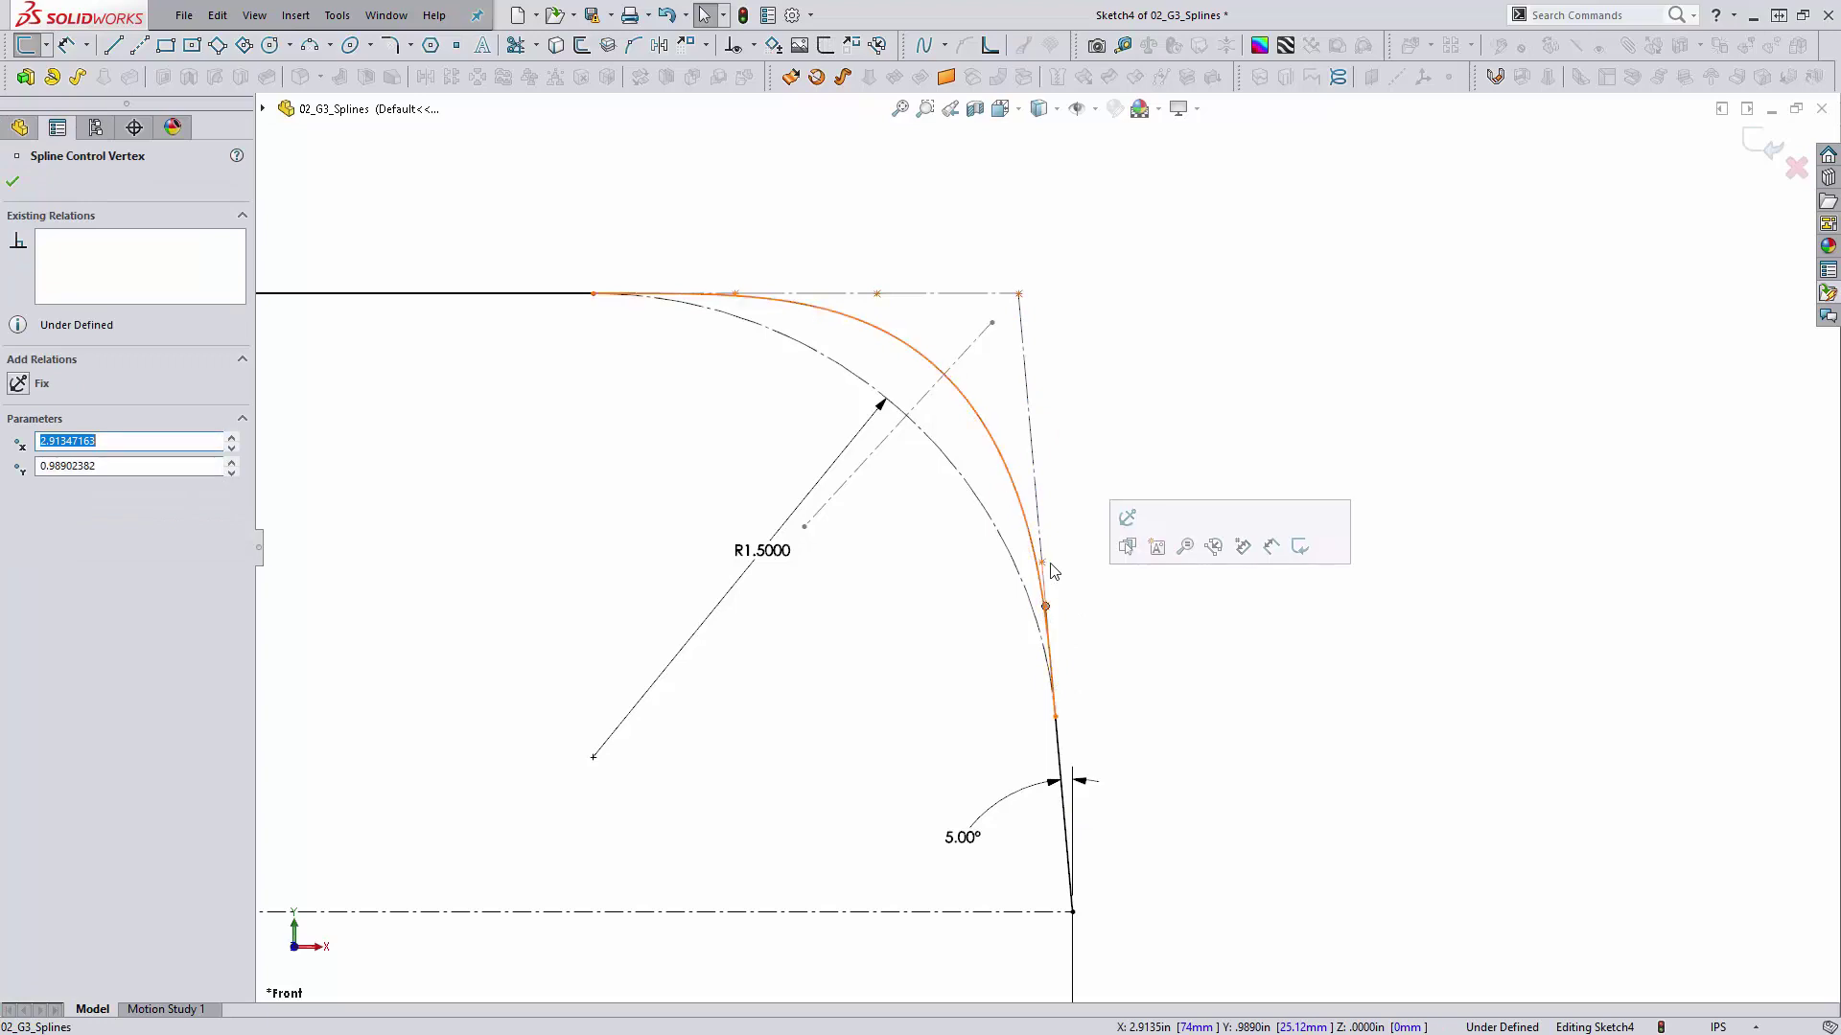
left_click_drag(1043, 565, 1036, 394)
Step: Apply an Equal relation to the three control polygon segments along the 5° angled side
left_click(1030, 393)
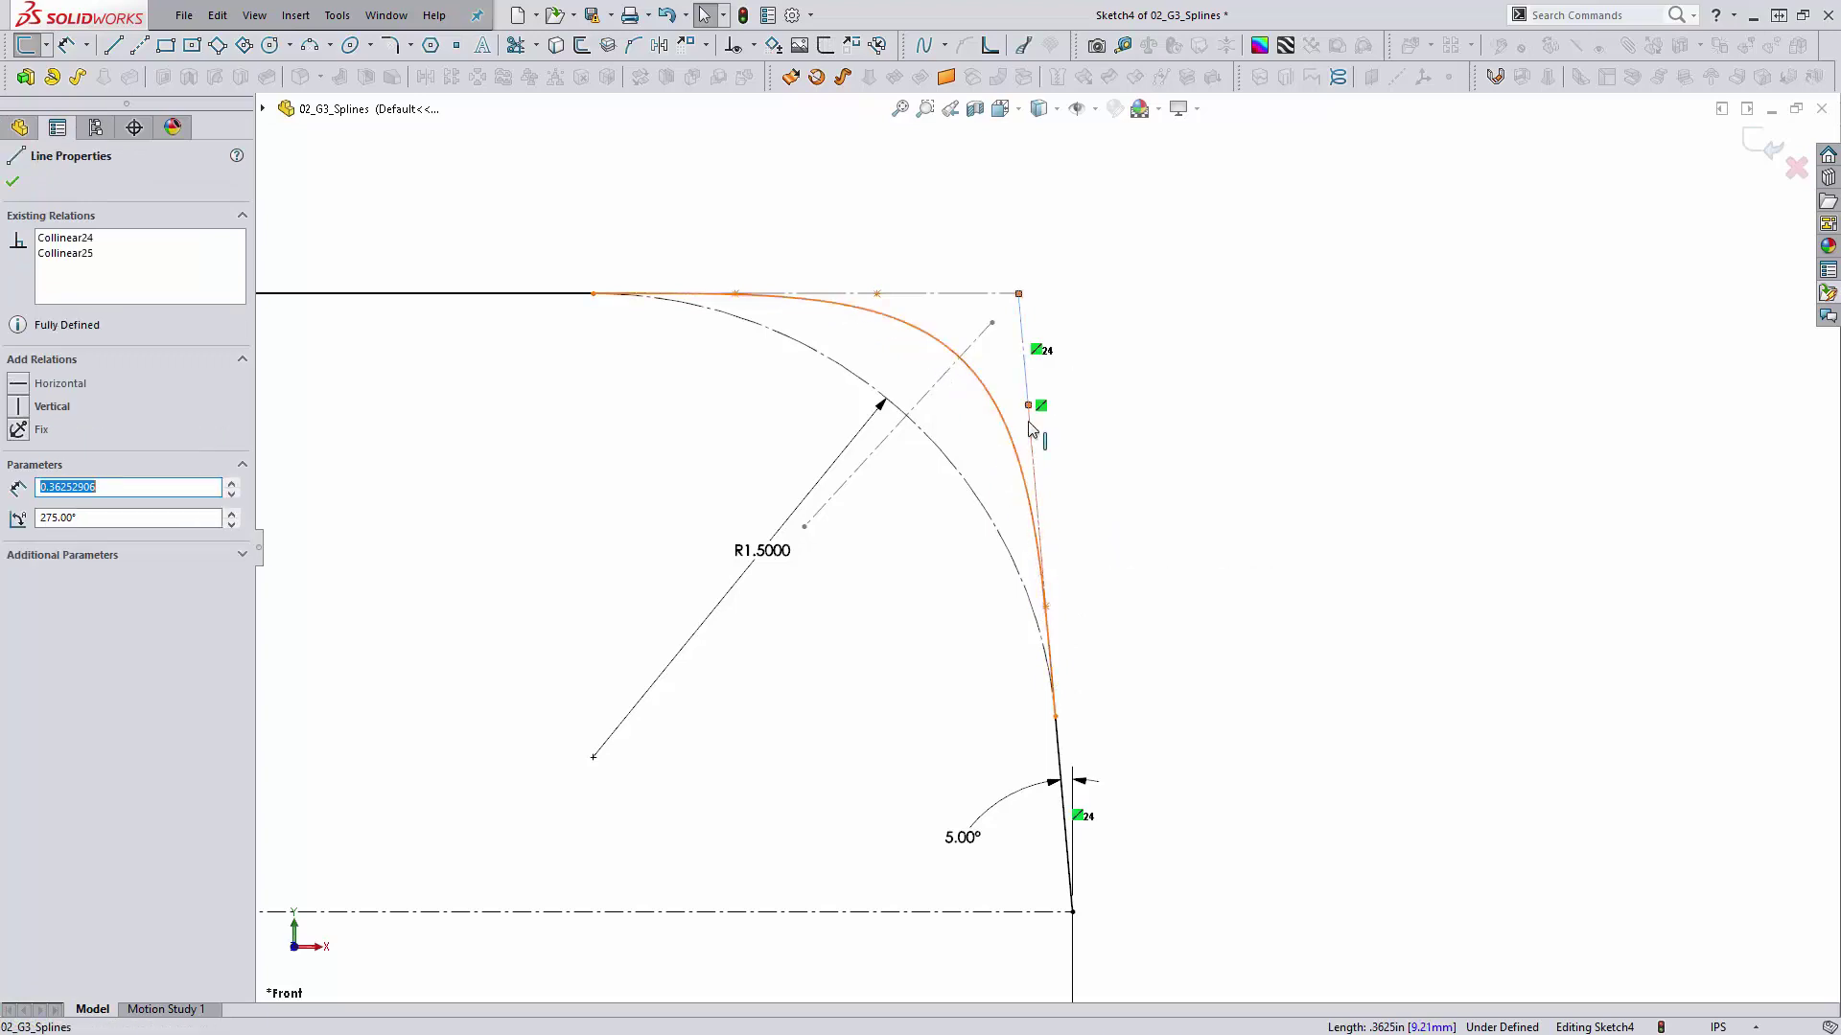
scroll(1064, 645, "down", 3)
scroll(997, 572, "down", 2)
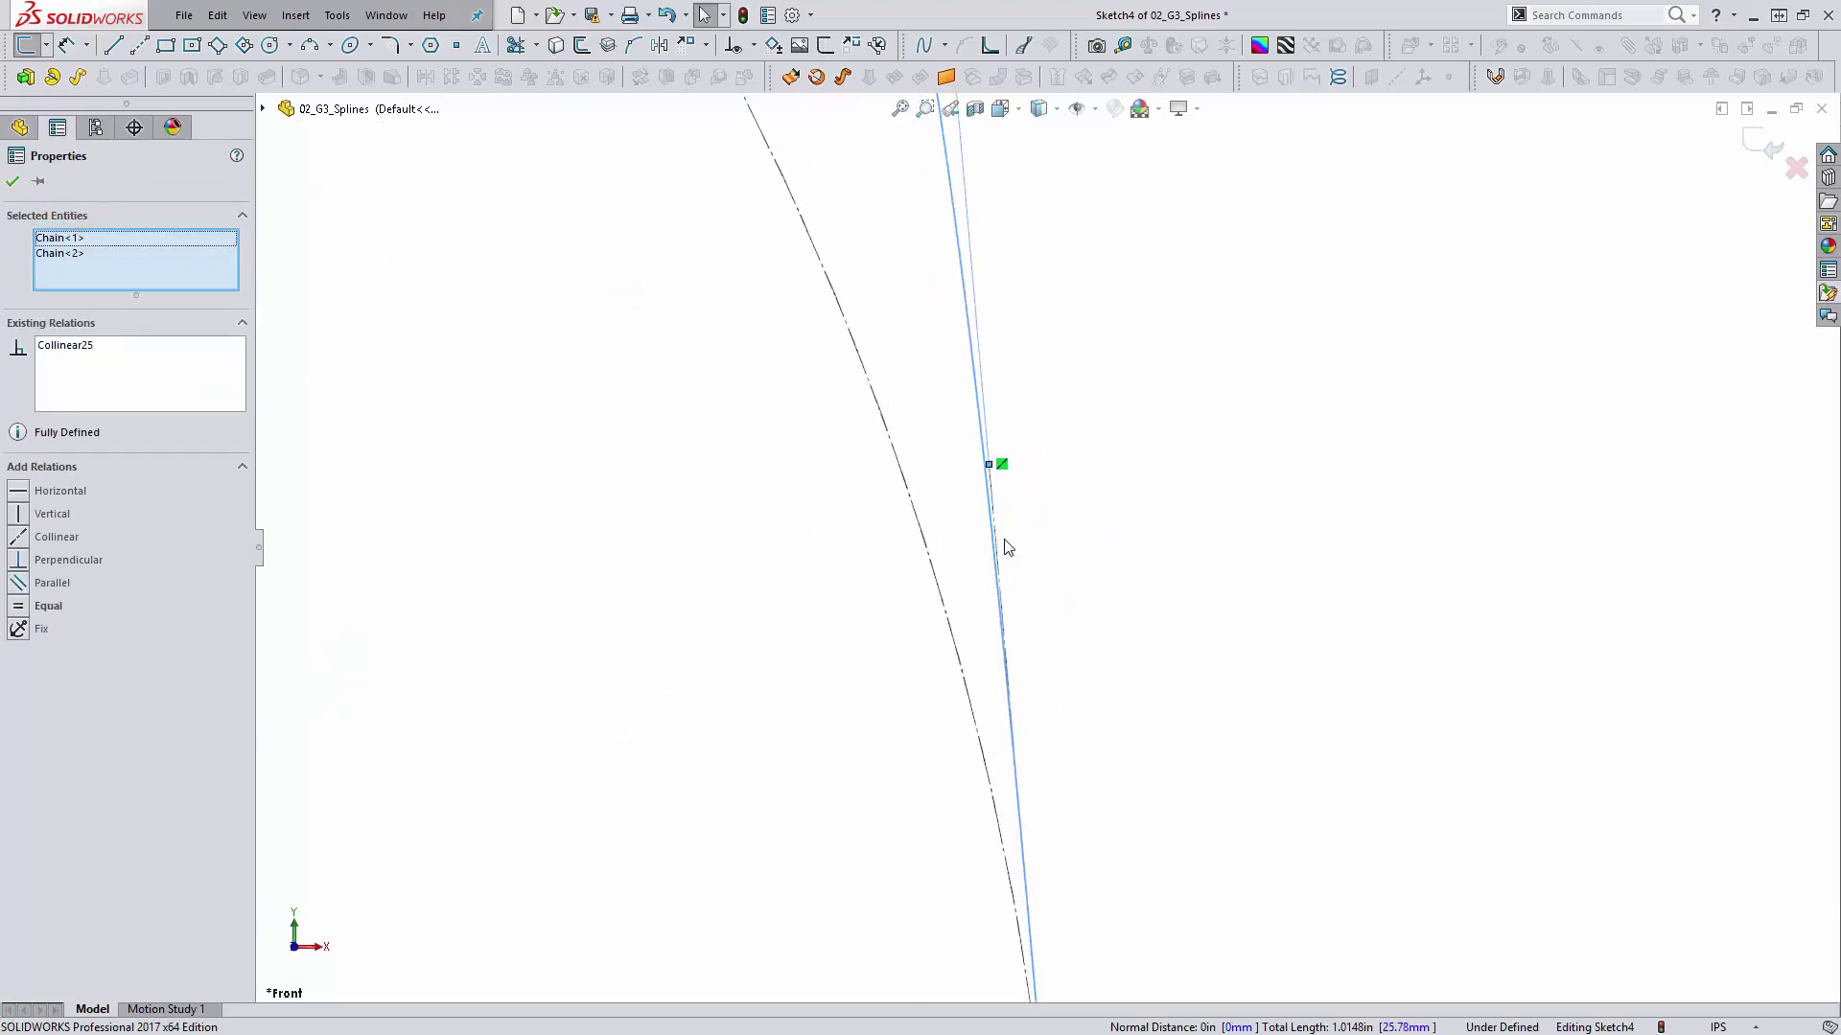
left_click(997, 440)
left_click(38, 543)
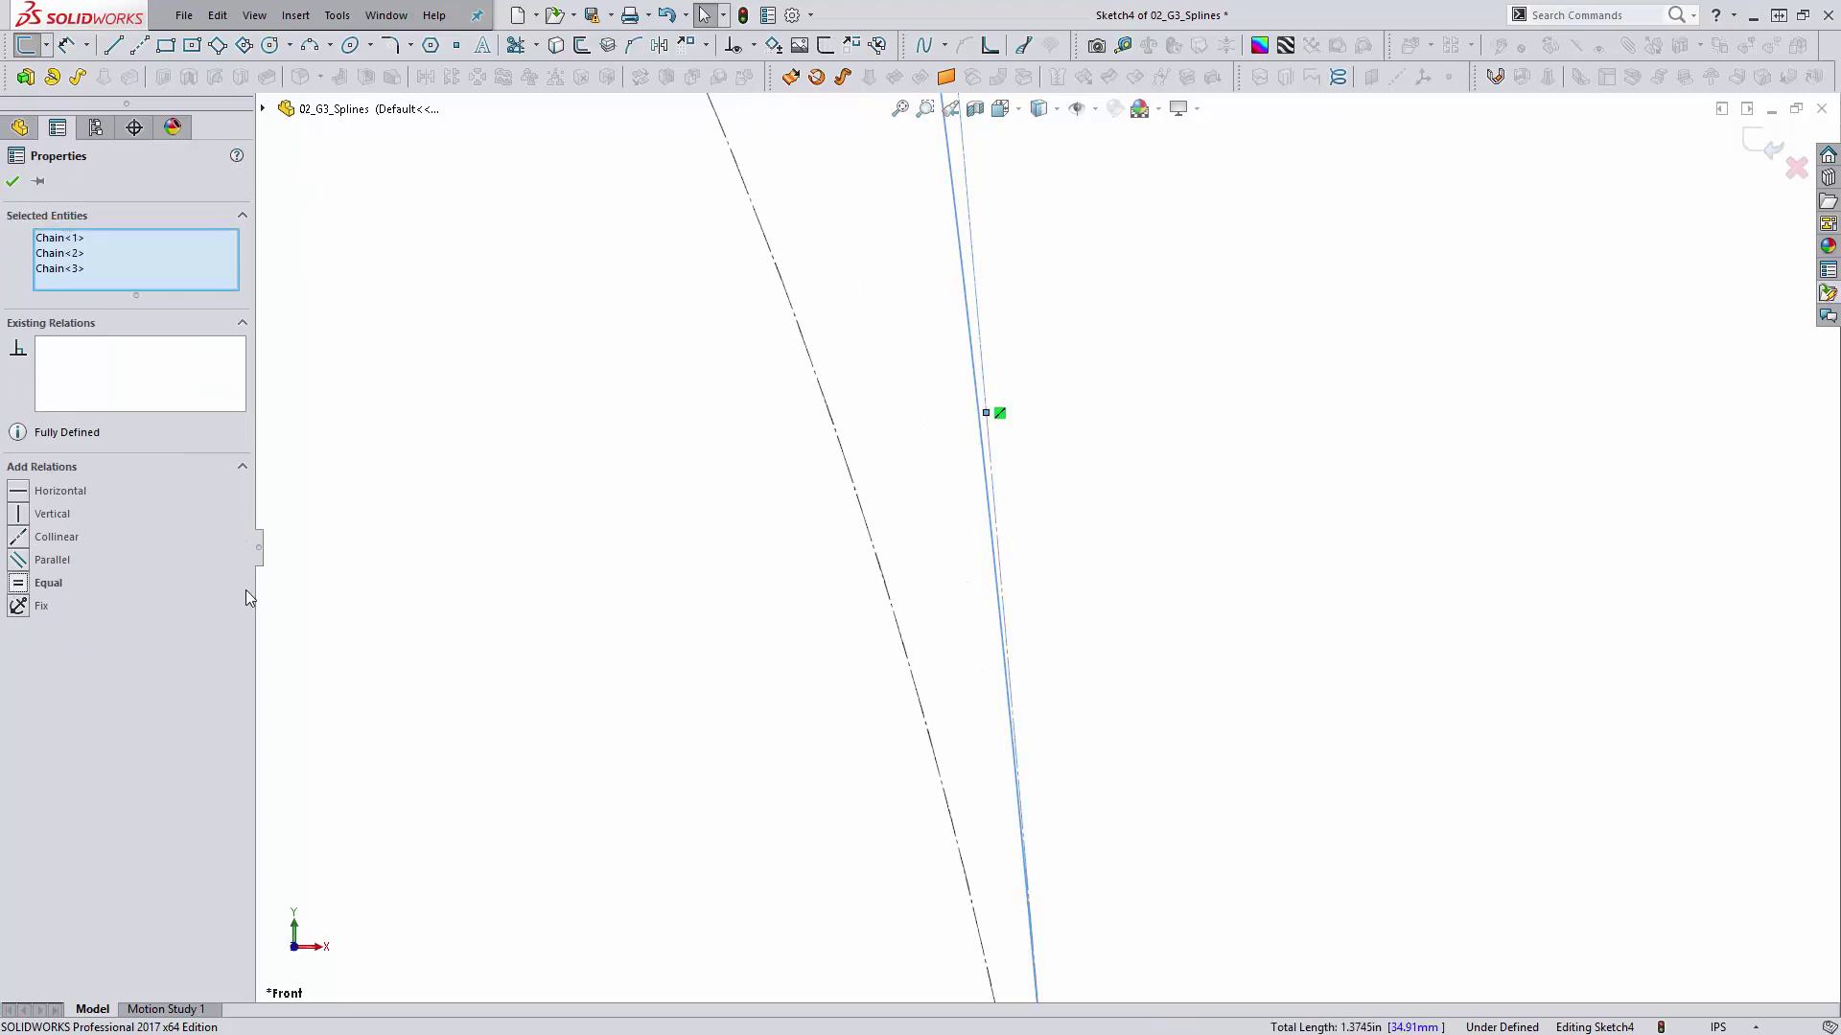
scroll(891, 592, "up", 4)
left_click(898, 591)
scroll(892, 591, "up", 3)
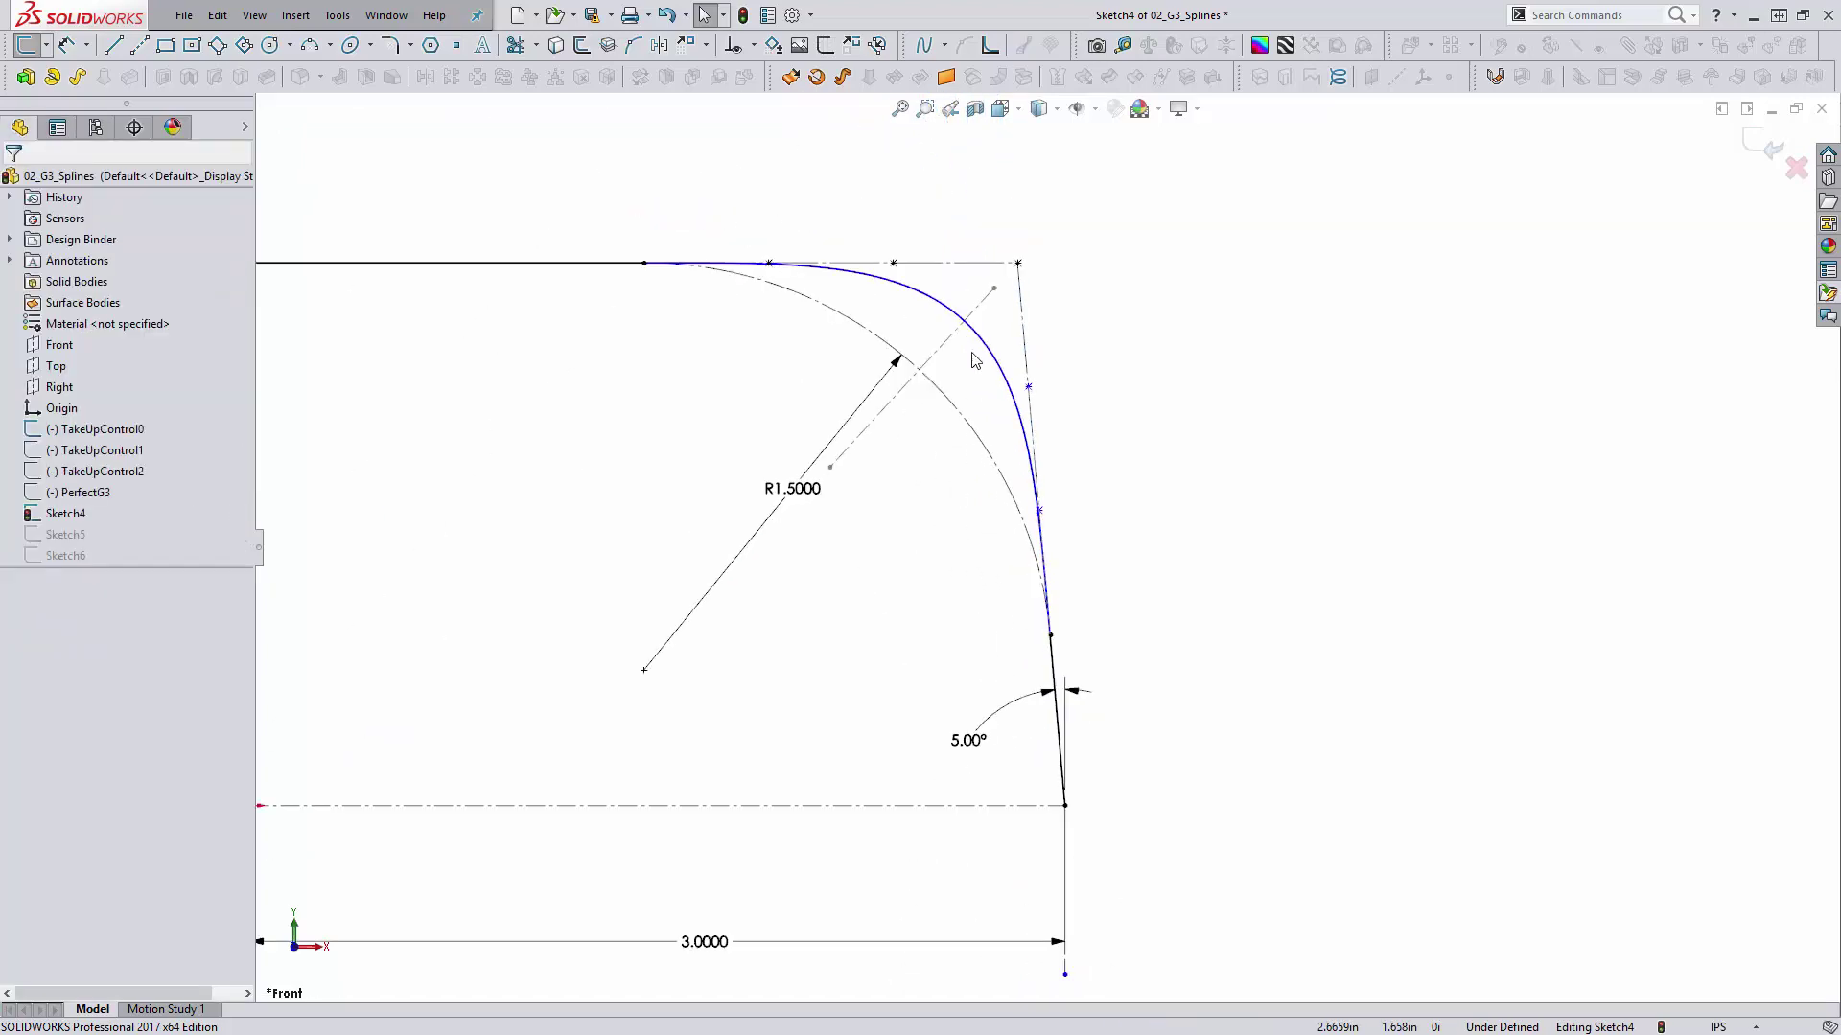
left_click(1073, 592)
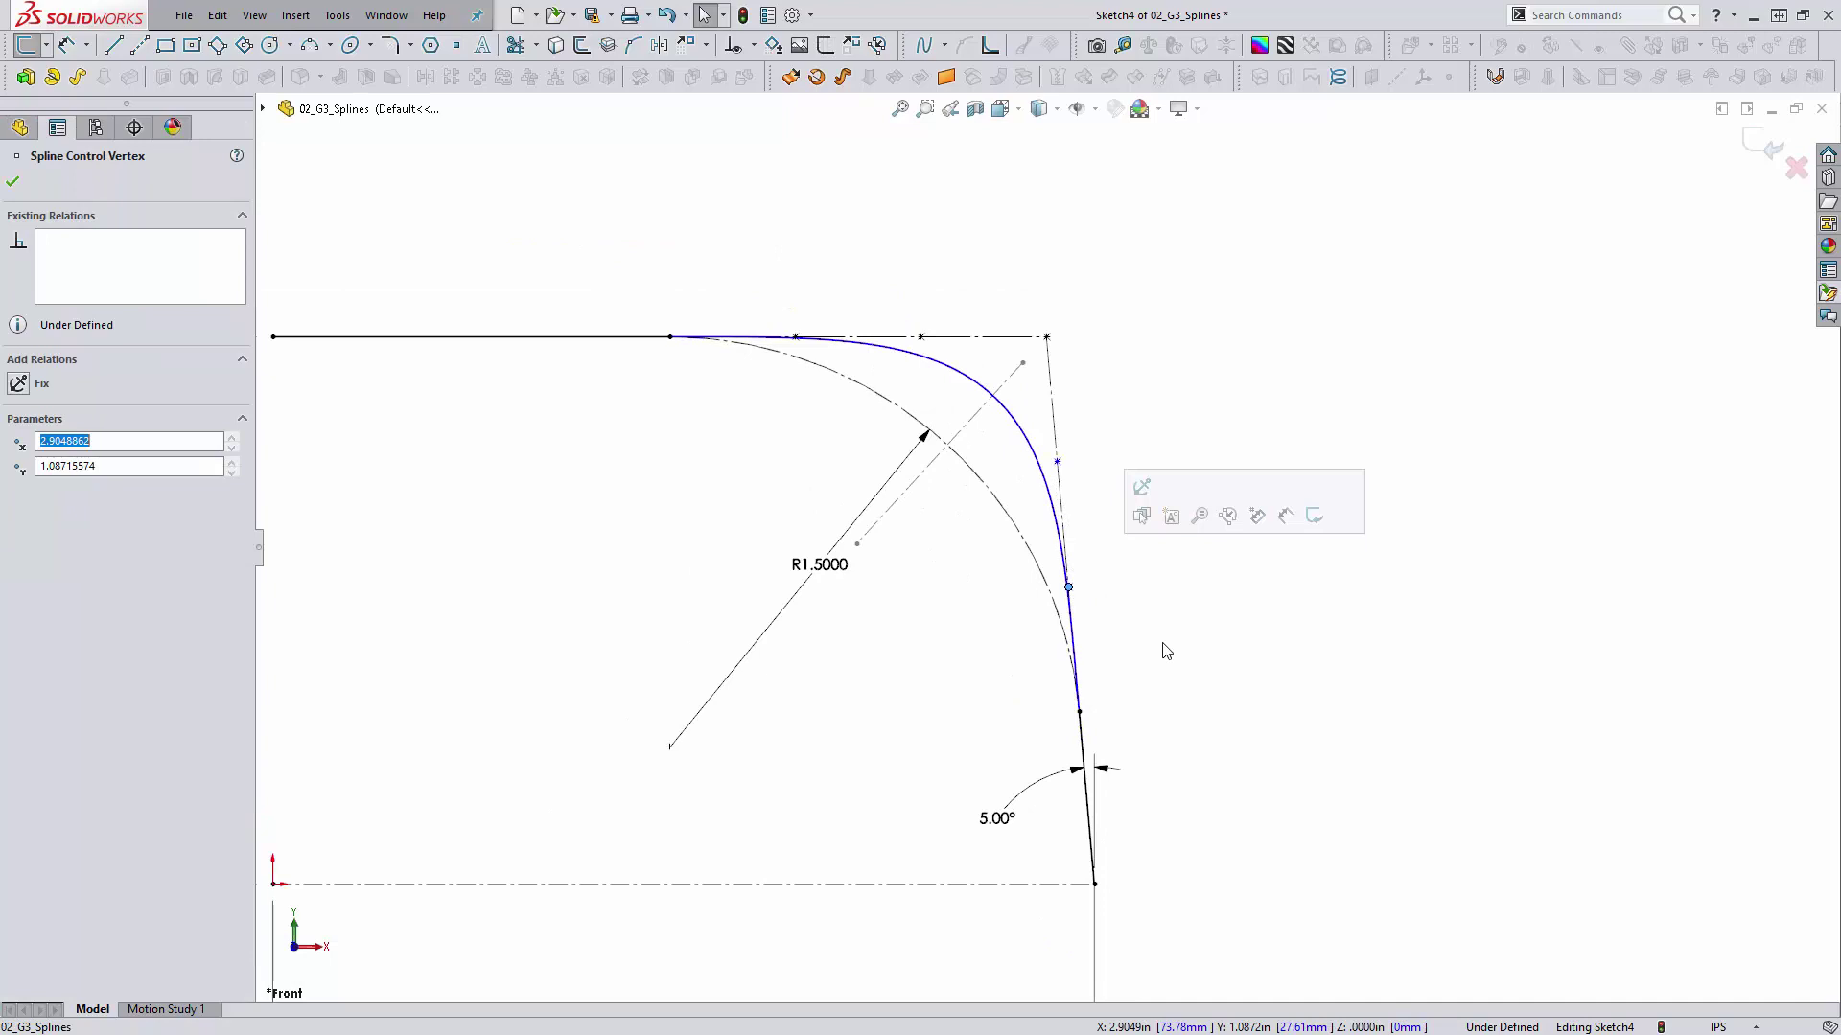
left_click(1163, 645)
left_click(1060, 462)
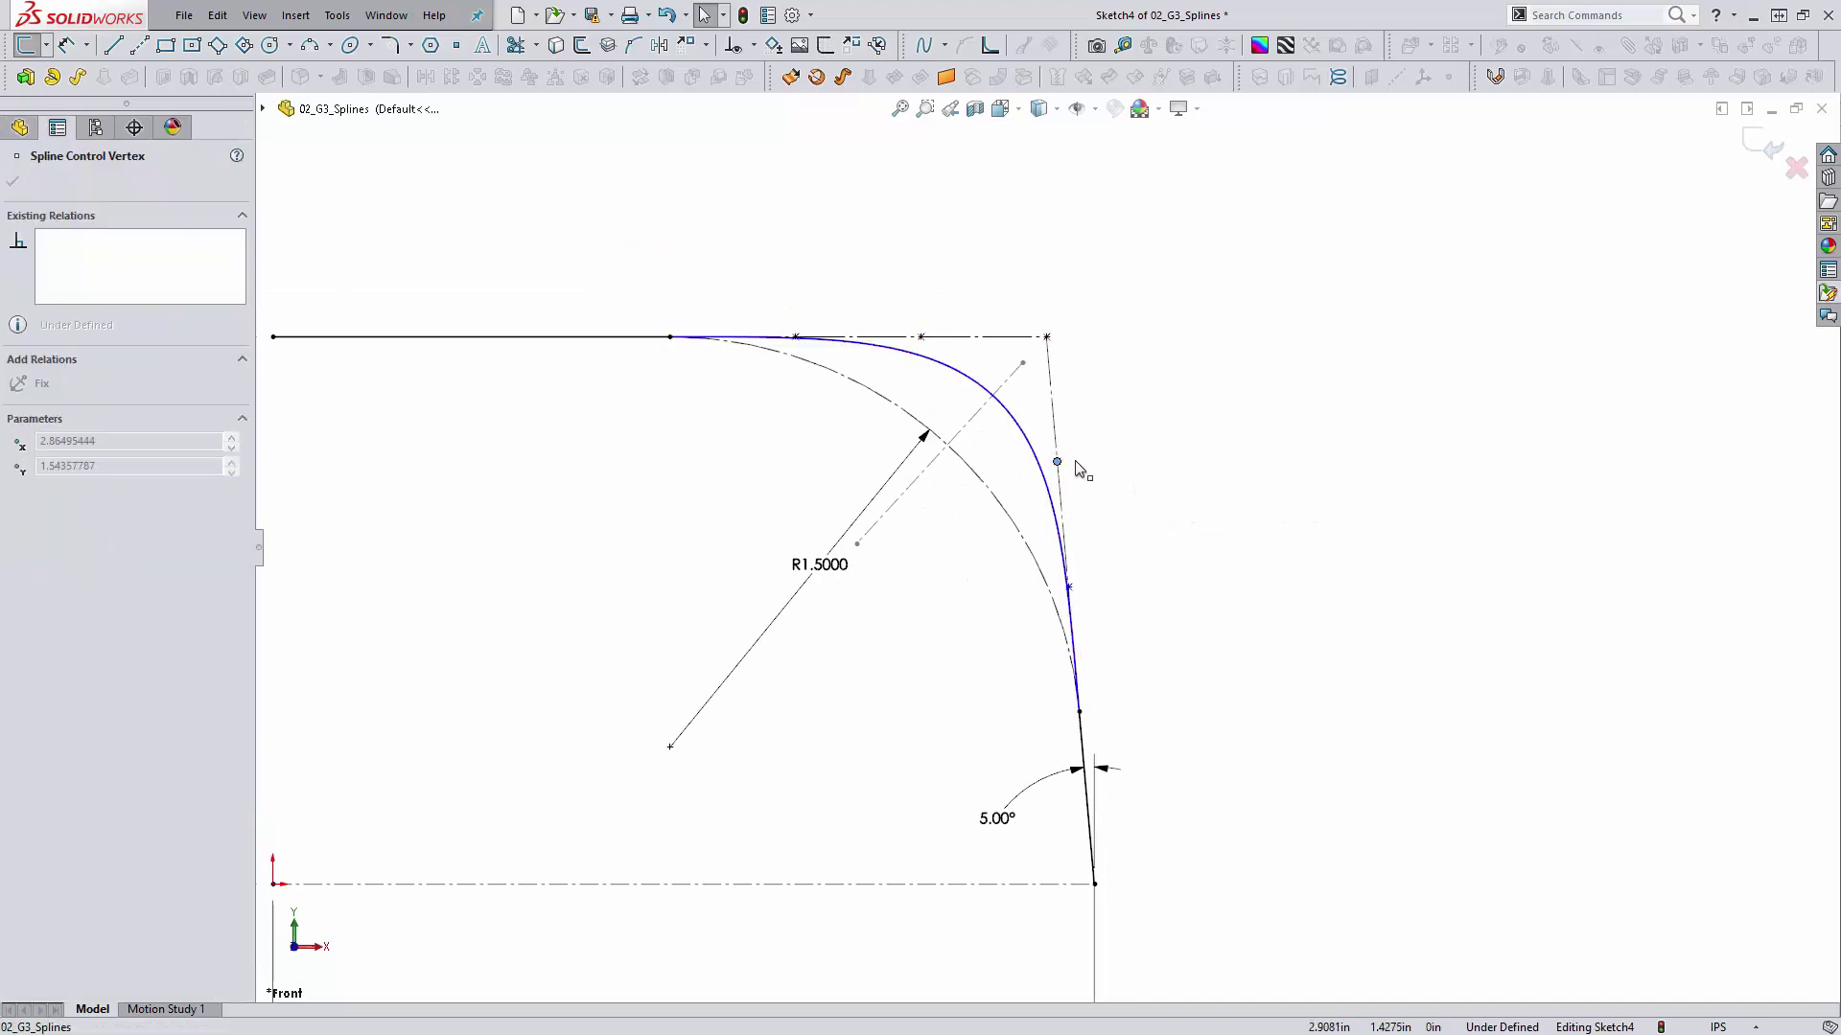
left_click(1102, 501)
Step: Set the profile's overall horizontal width dimension to 3.25 in
scroll(1048, 547, "up", 3)
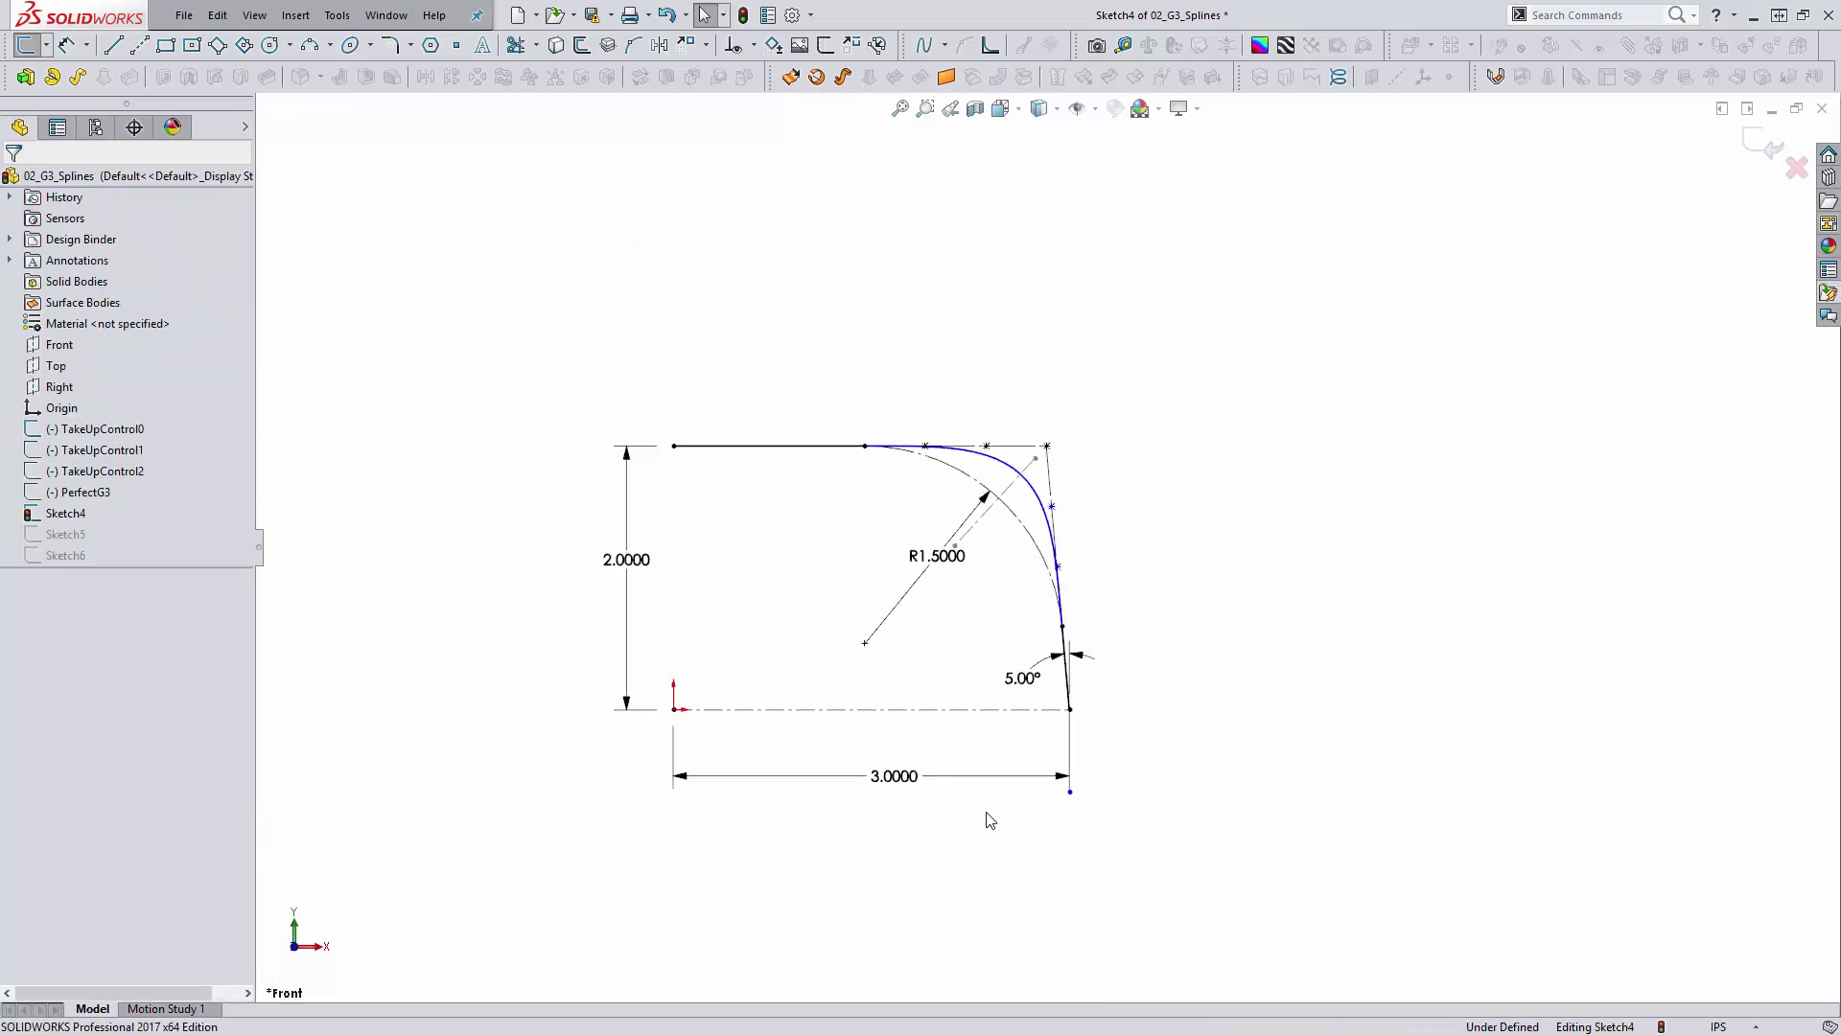
double_click(906, 784)
type("3.25")
key("Return")
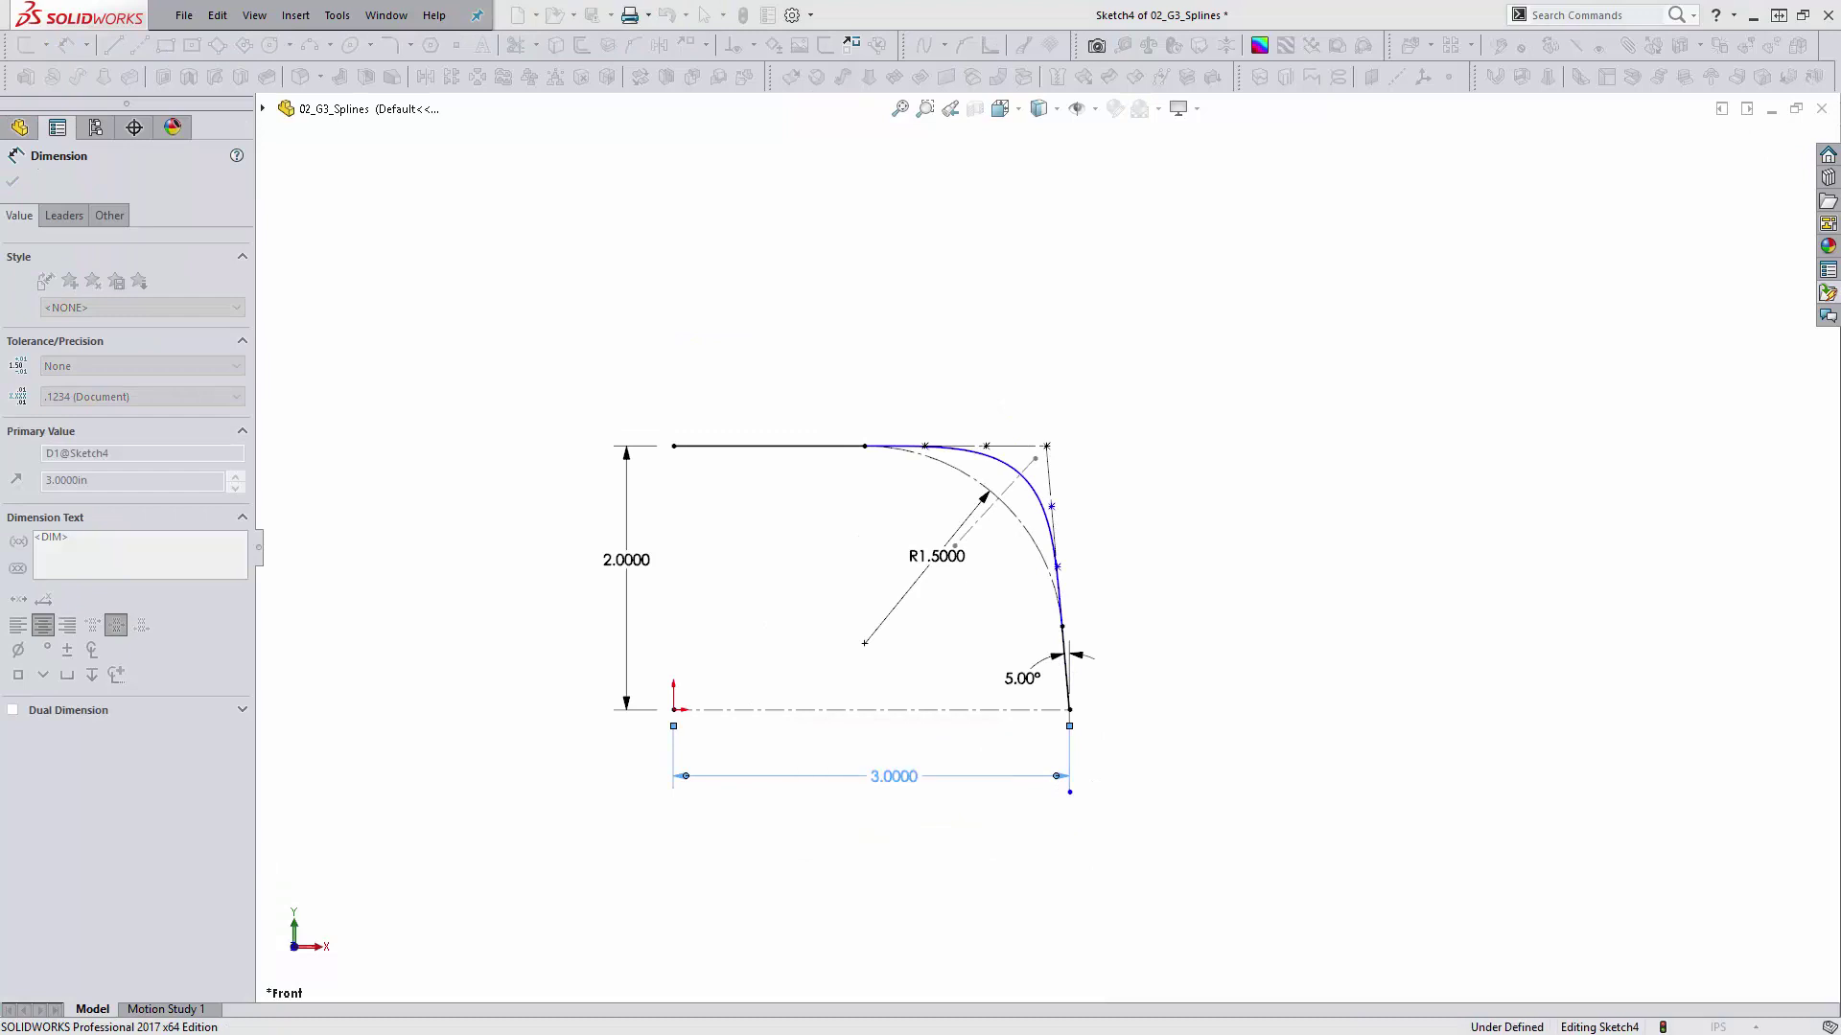
left_click(909, 801)
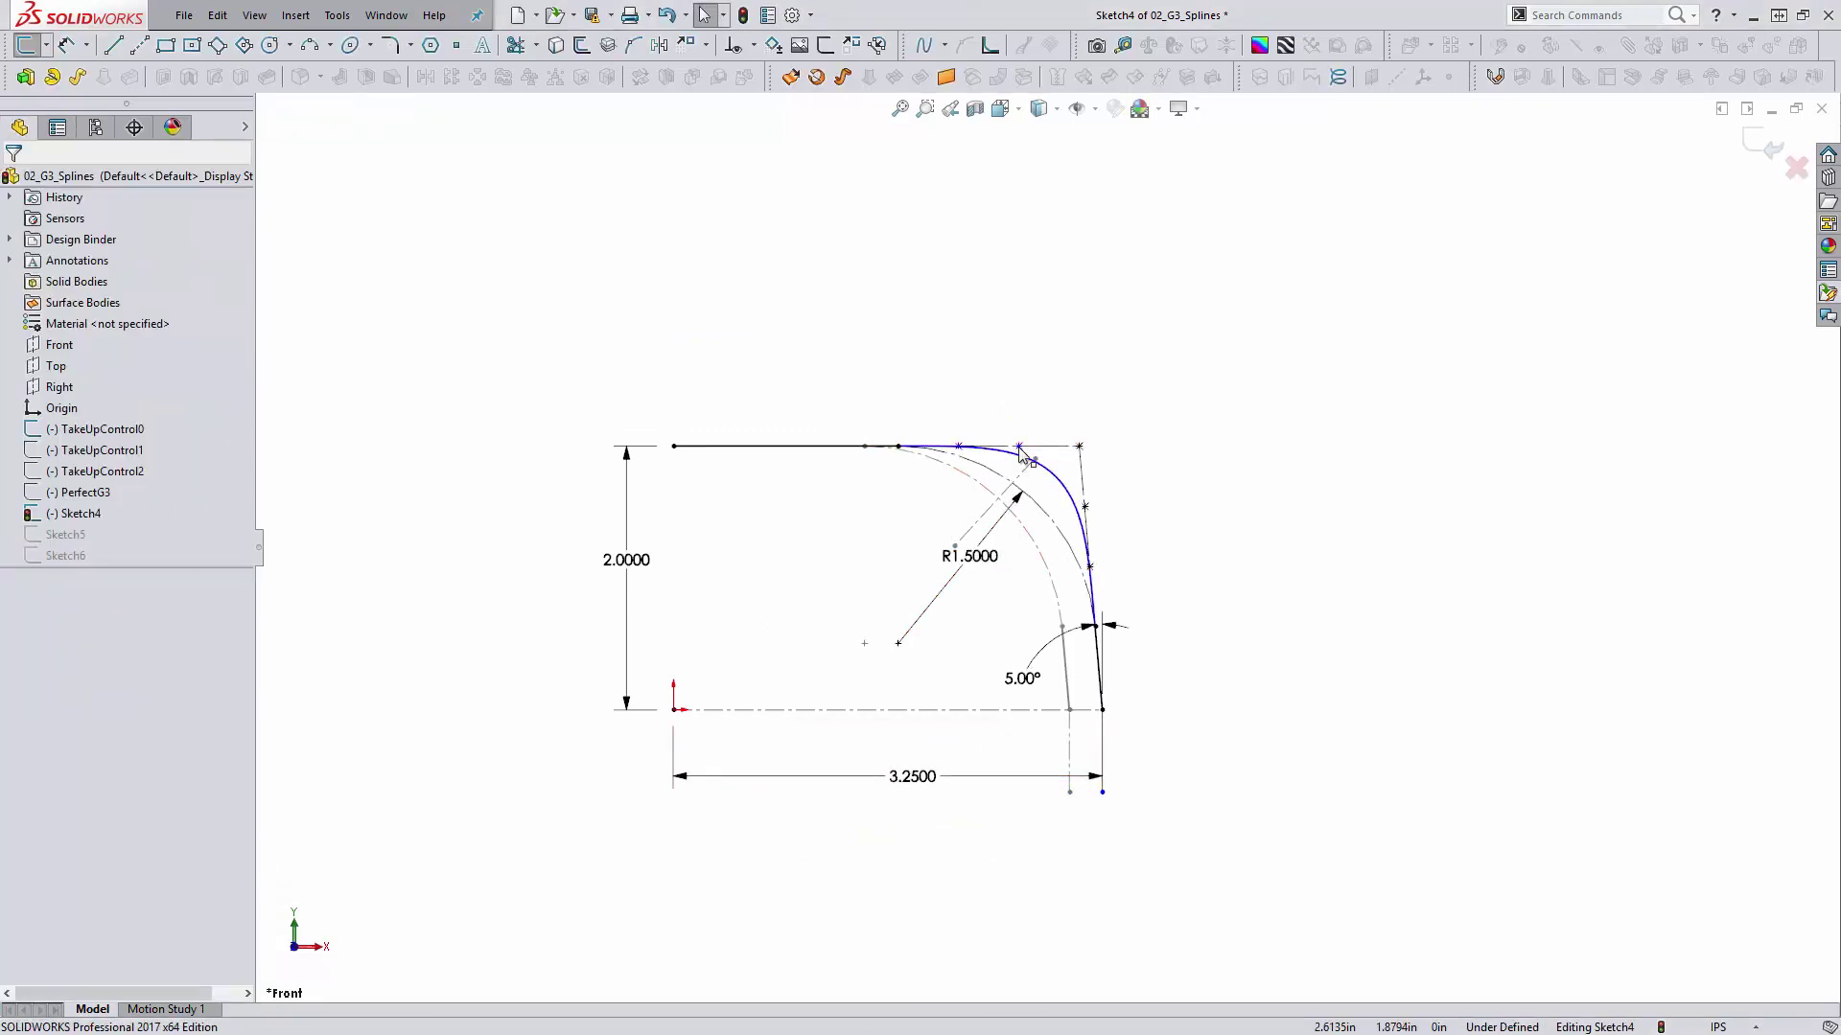
Step: Set the profile's overall horizontal width dimension to 3.5 in
double_click(933, 783)
type("3.5")
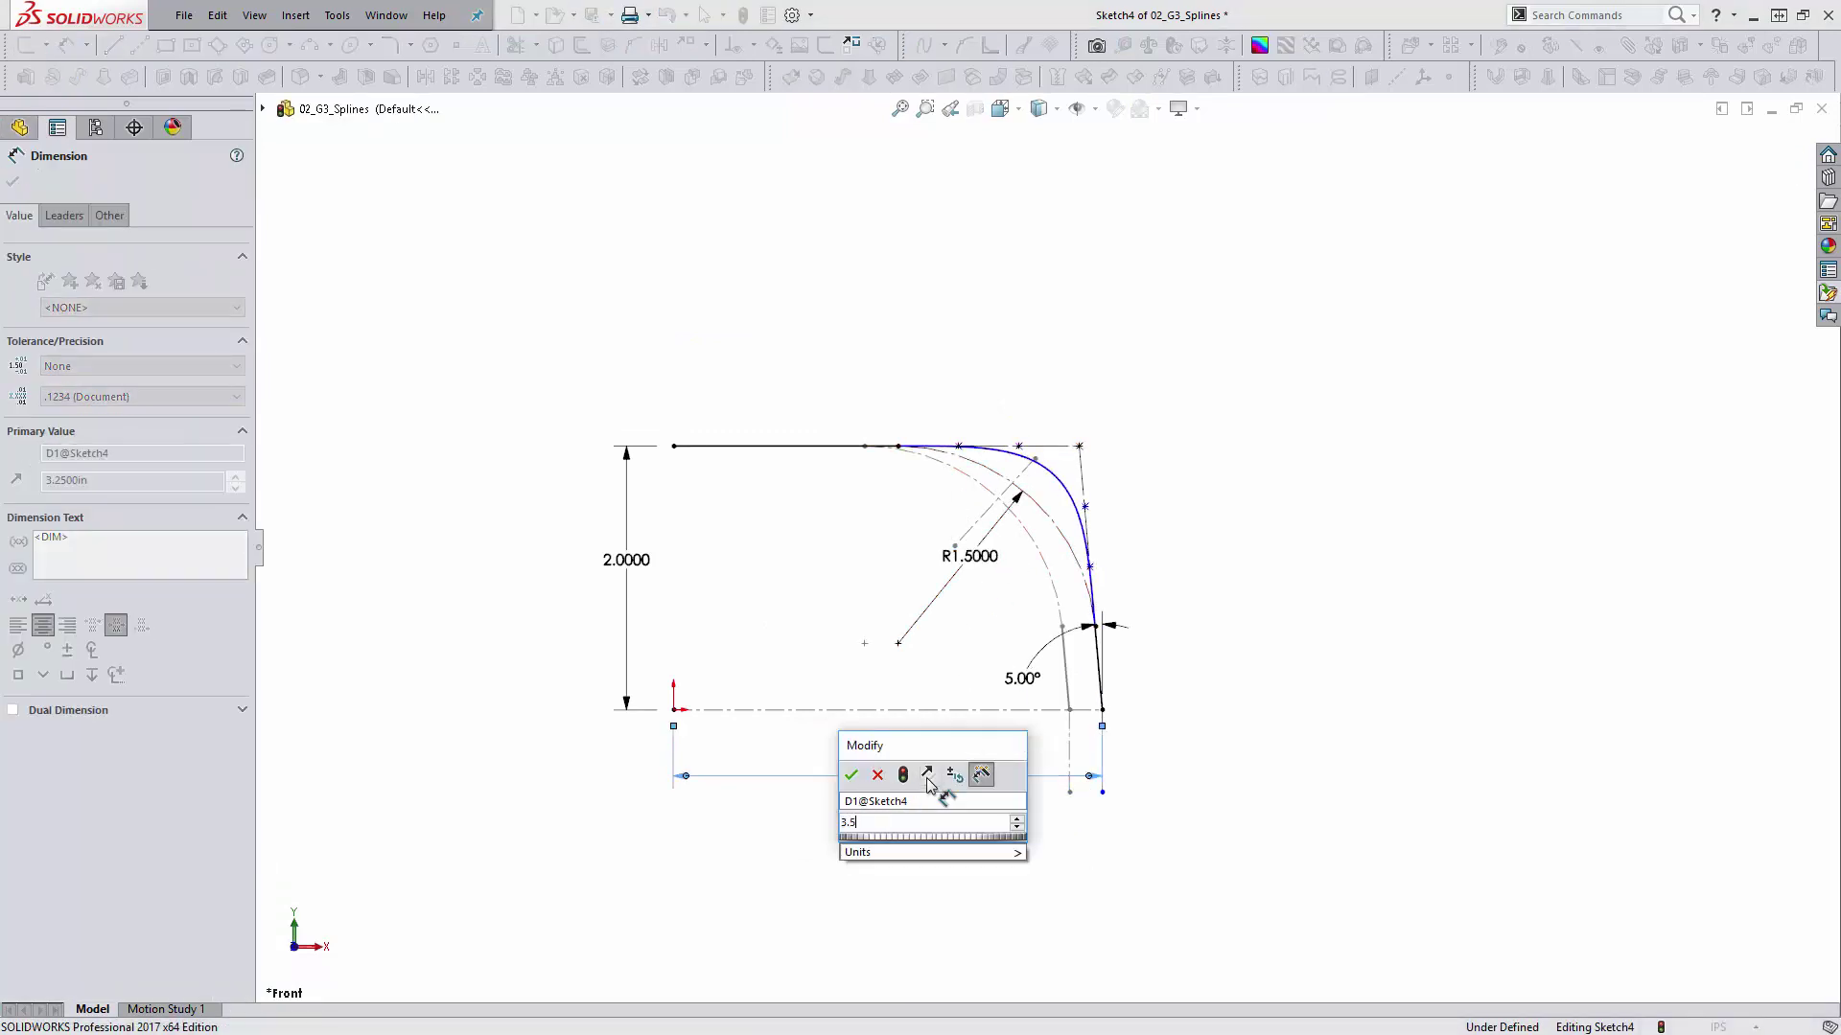
key("Return")
left_click(987, 905)
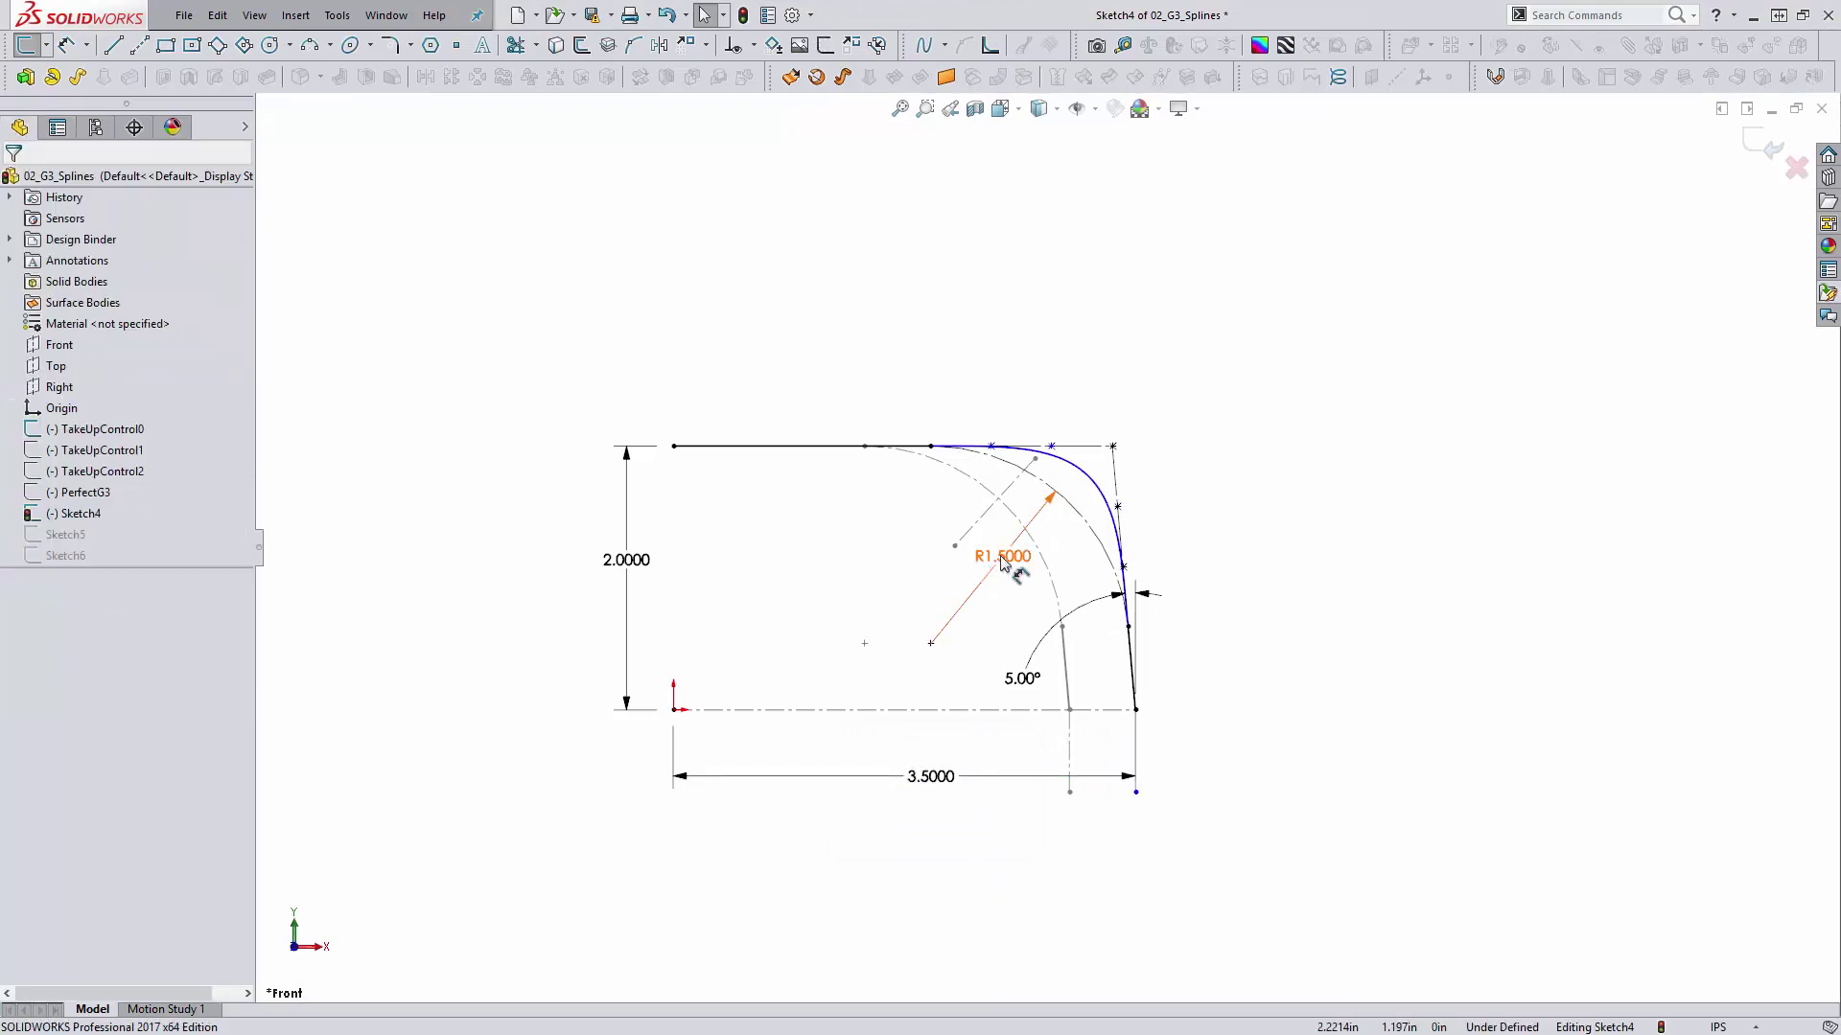
Step: Display the corner spline's curvature comb and check how it meets the straight lines at both ends
left_click(1096, 484)
left_click(1024, 45)
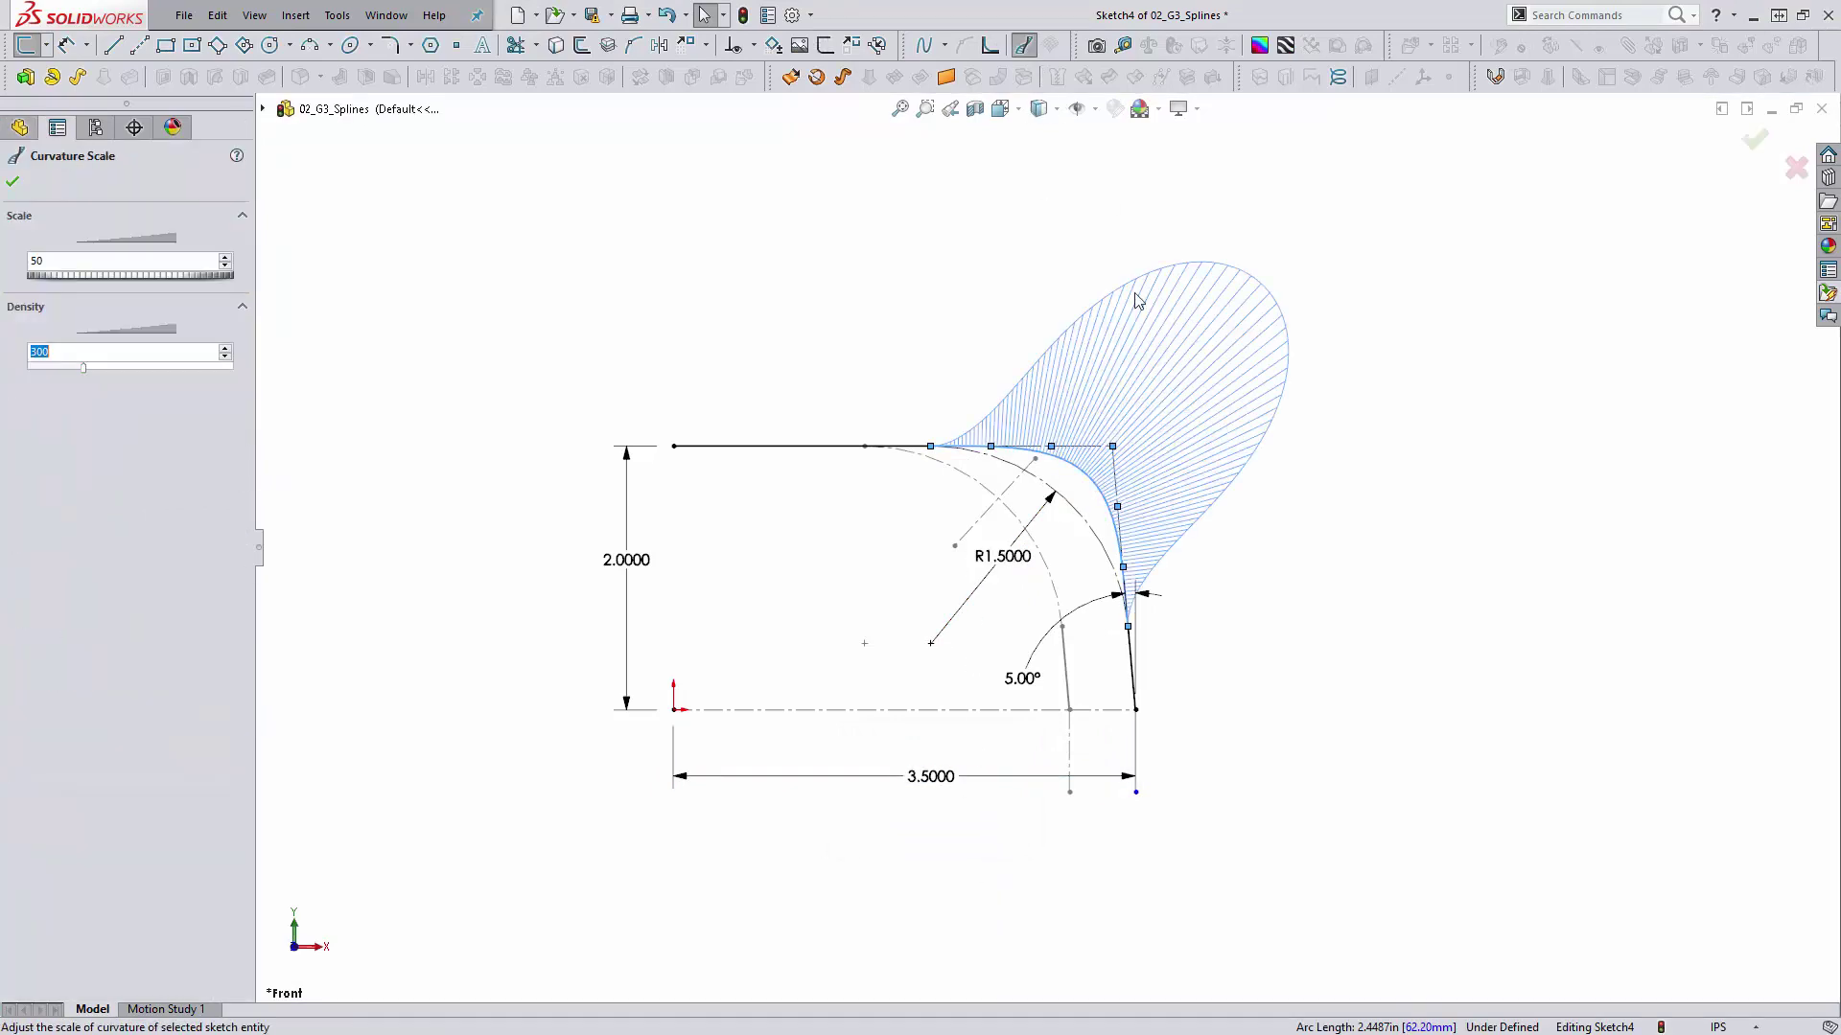
left_click(1002, 333)
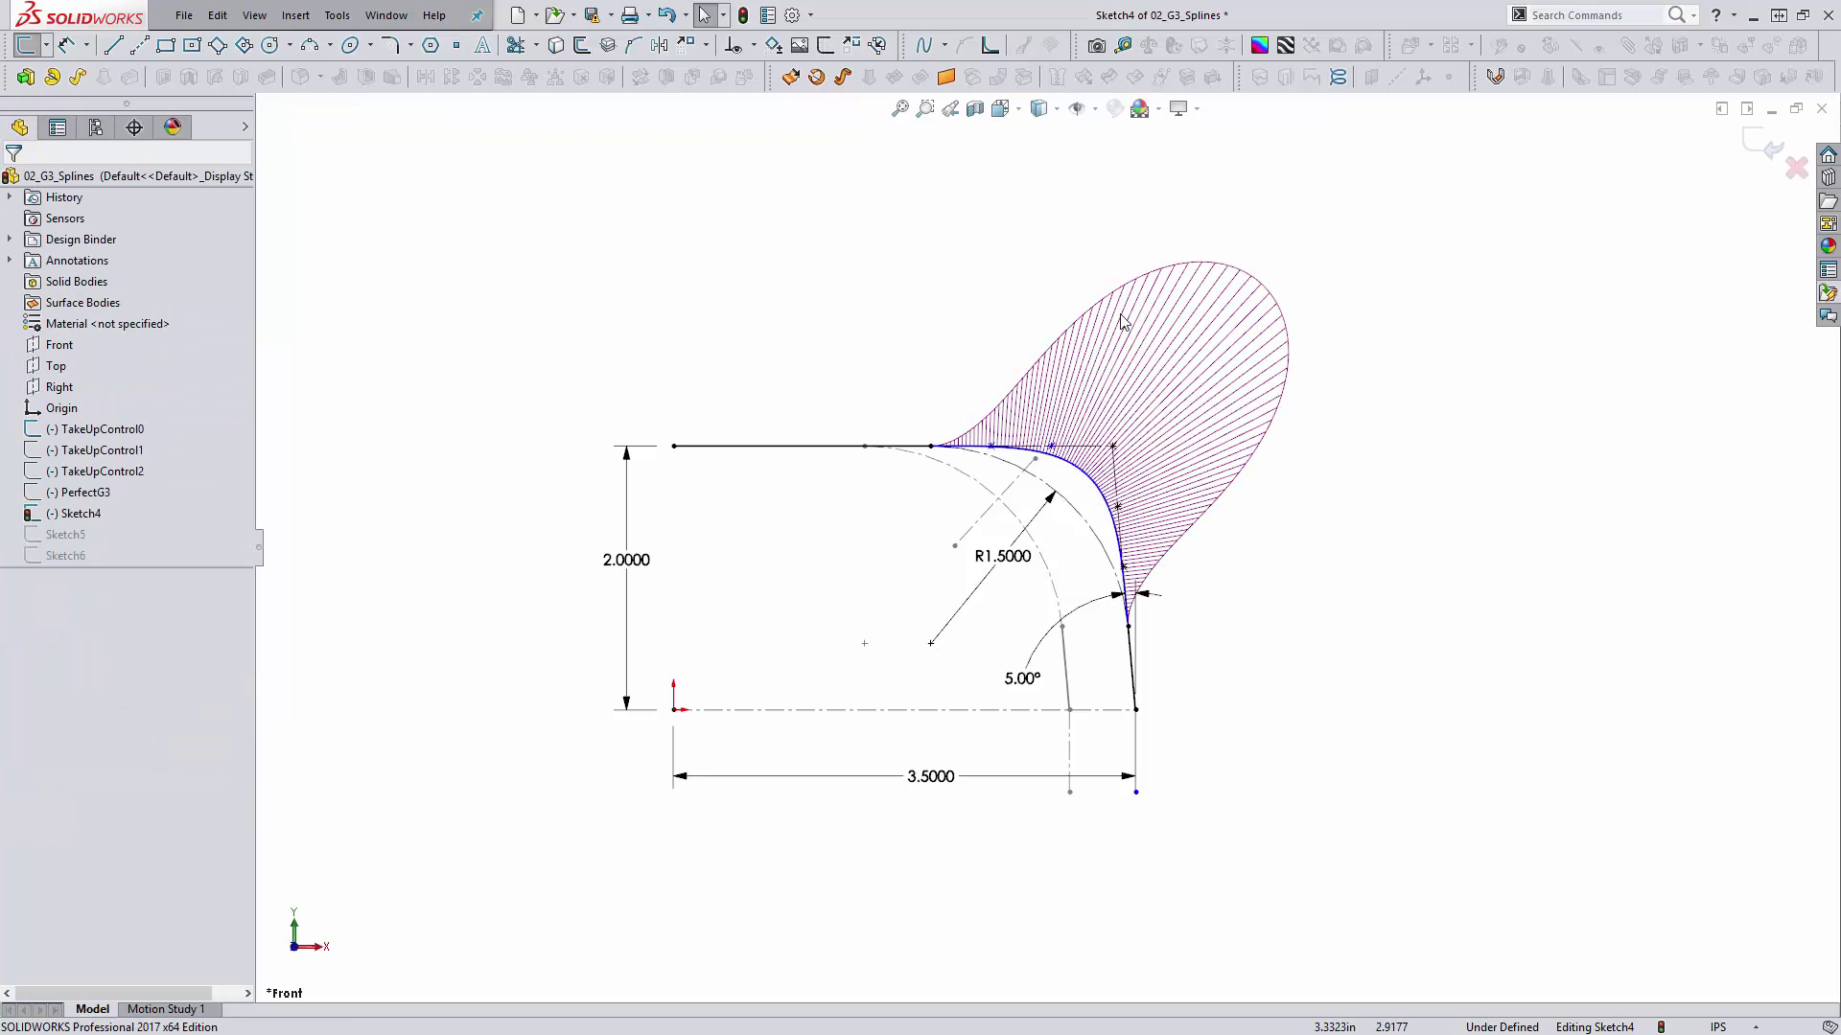
left_click(1132, 667)
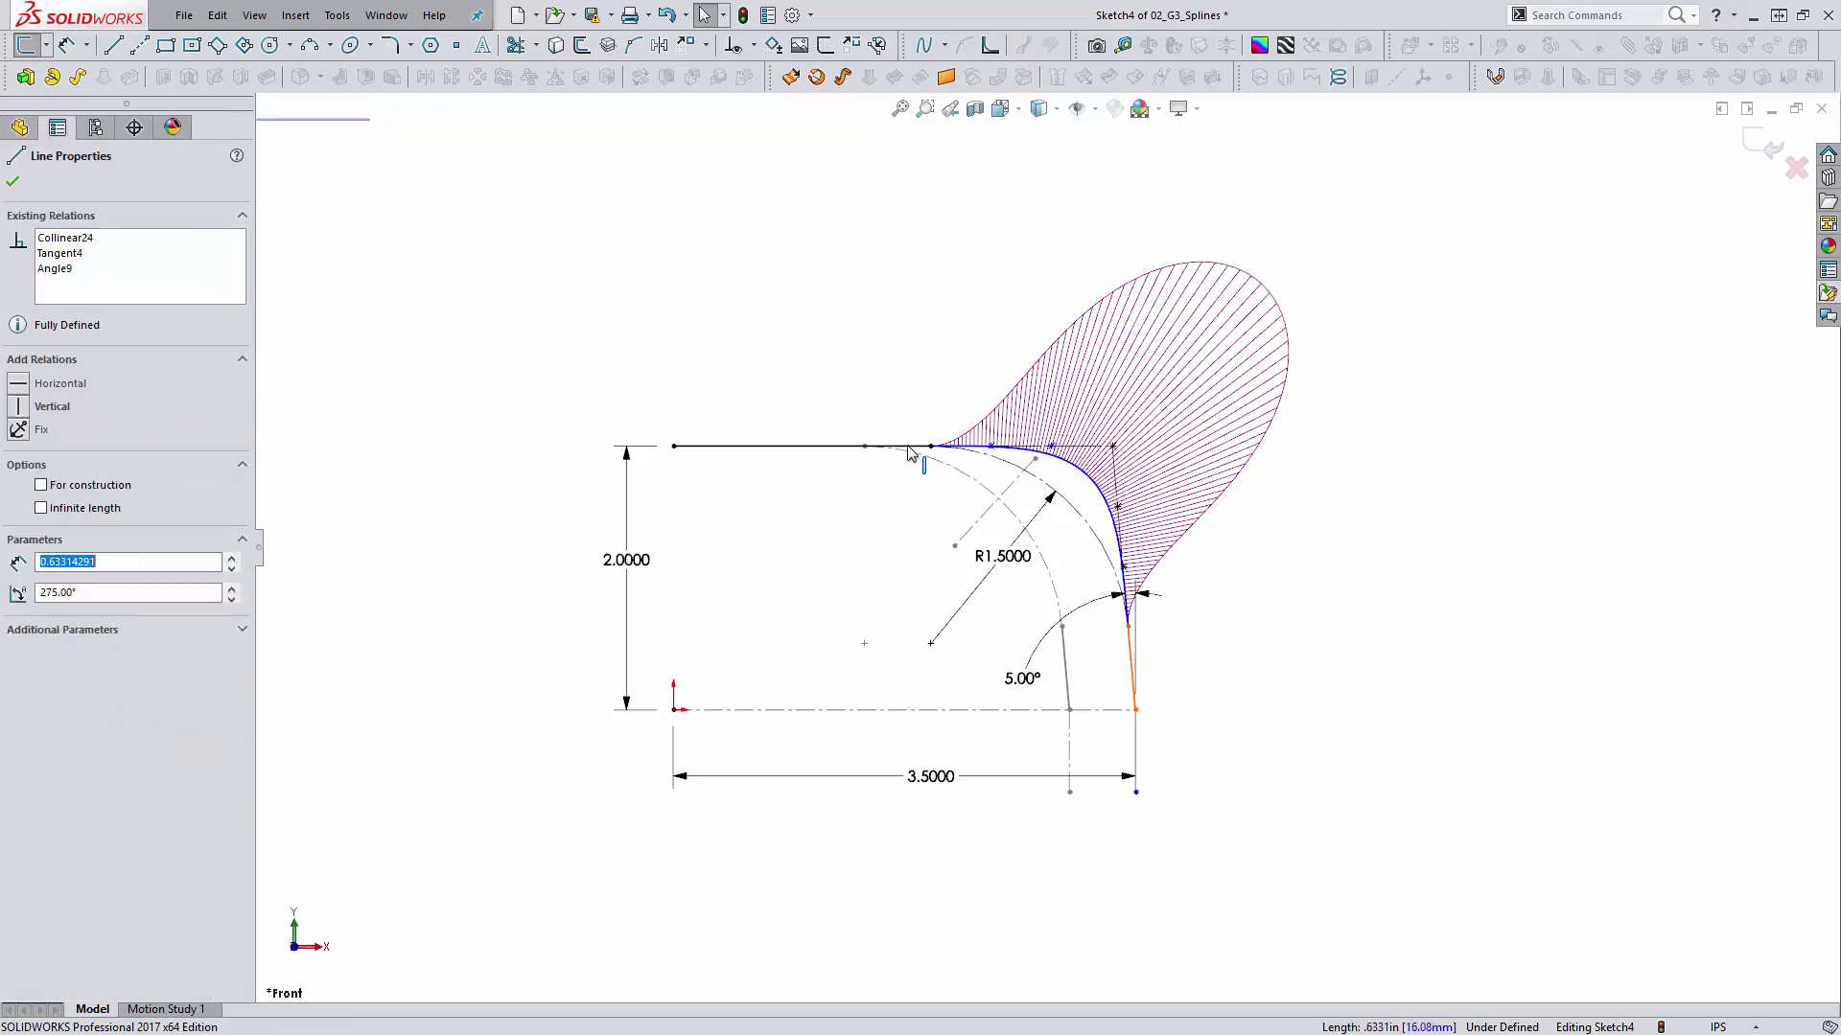
left_click(921, 384)
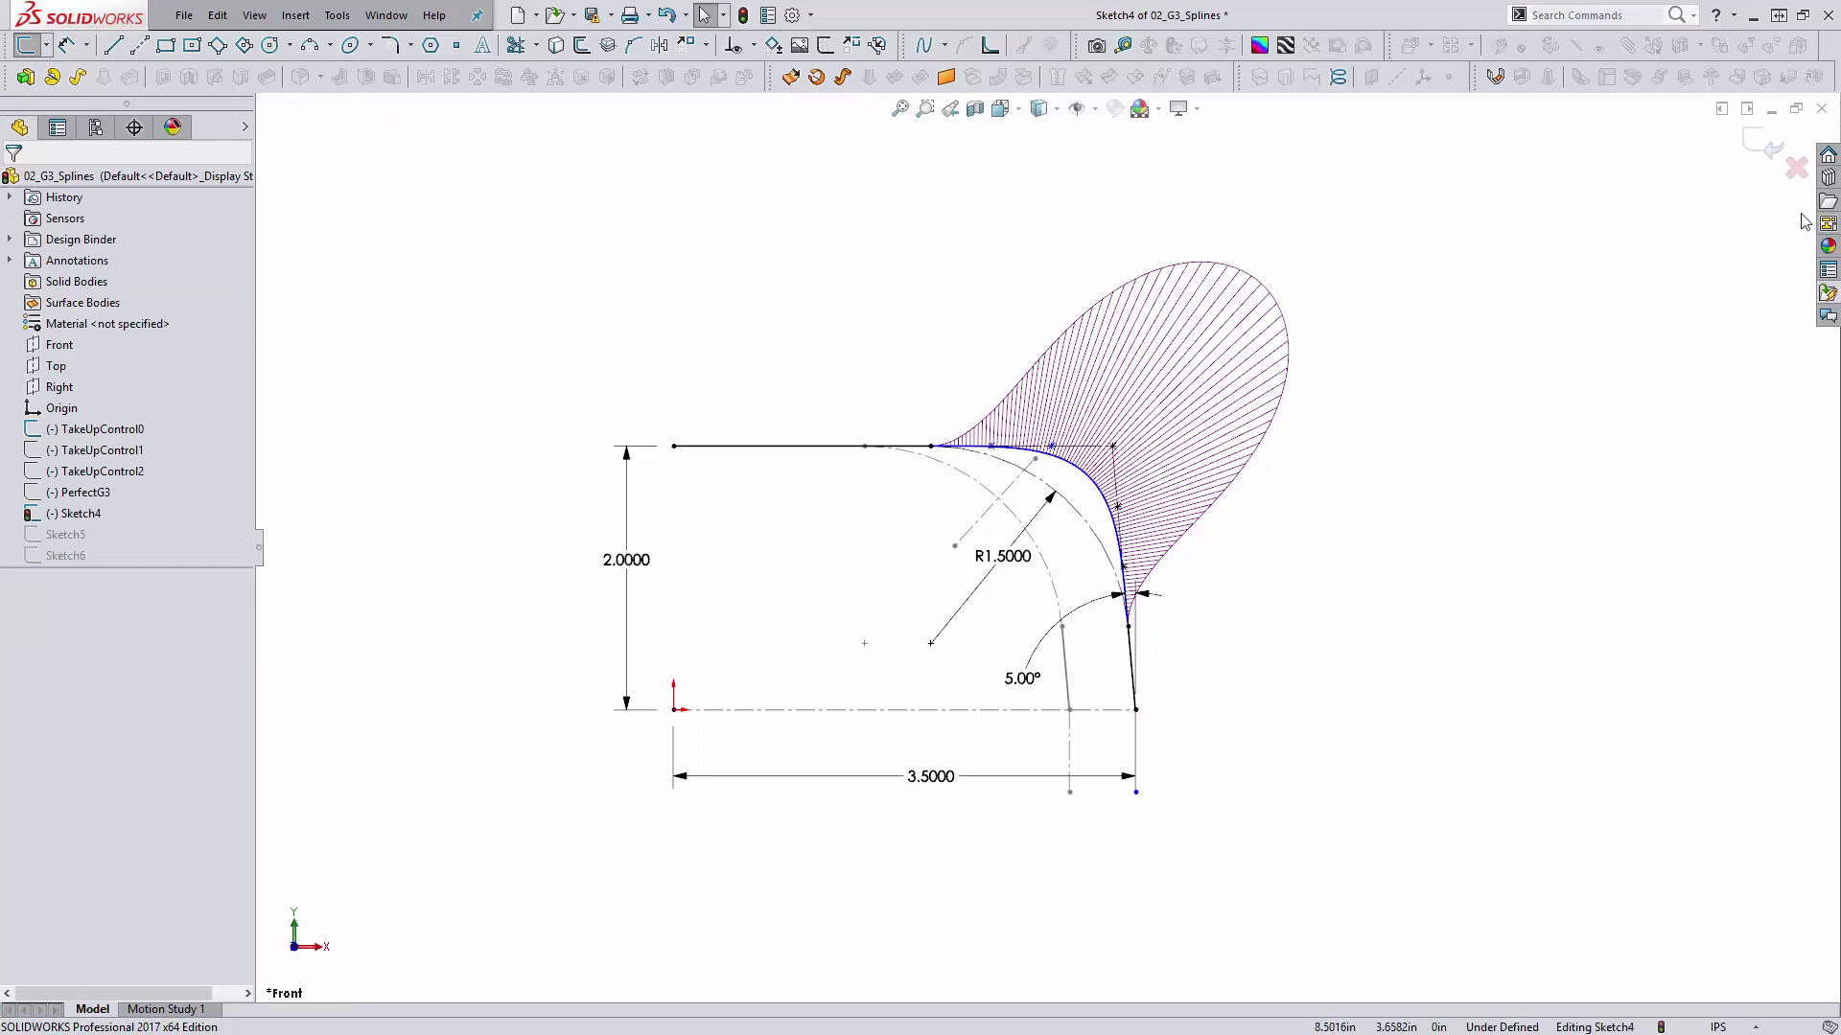
Step: Discard the current edits to Sketch4 and open Sketch5 for editing
left_click(1796, 171)
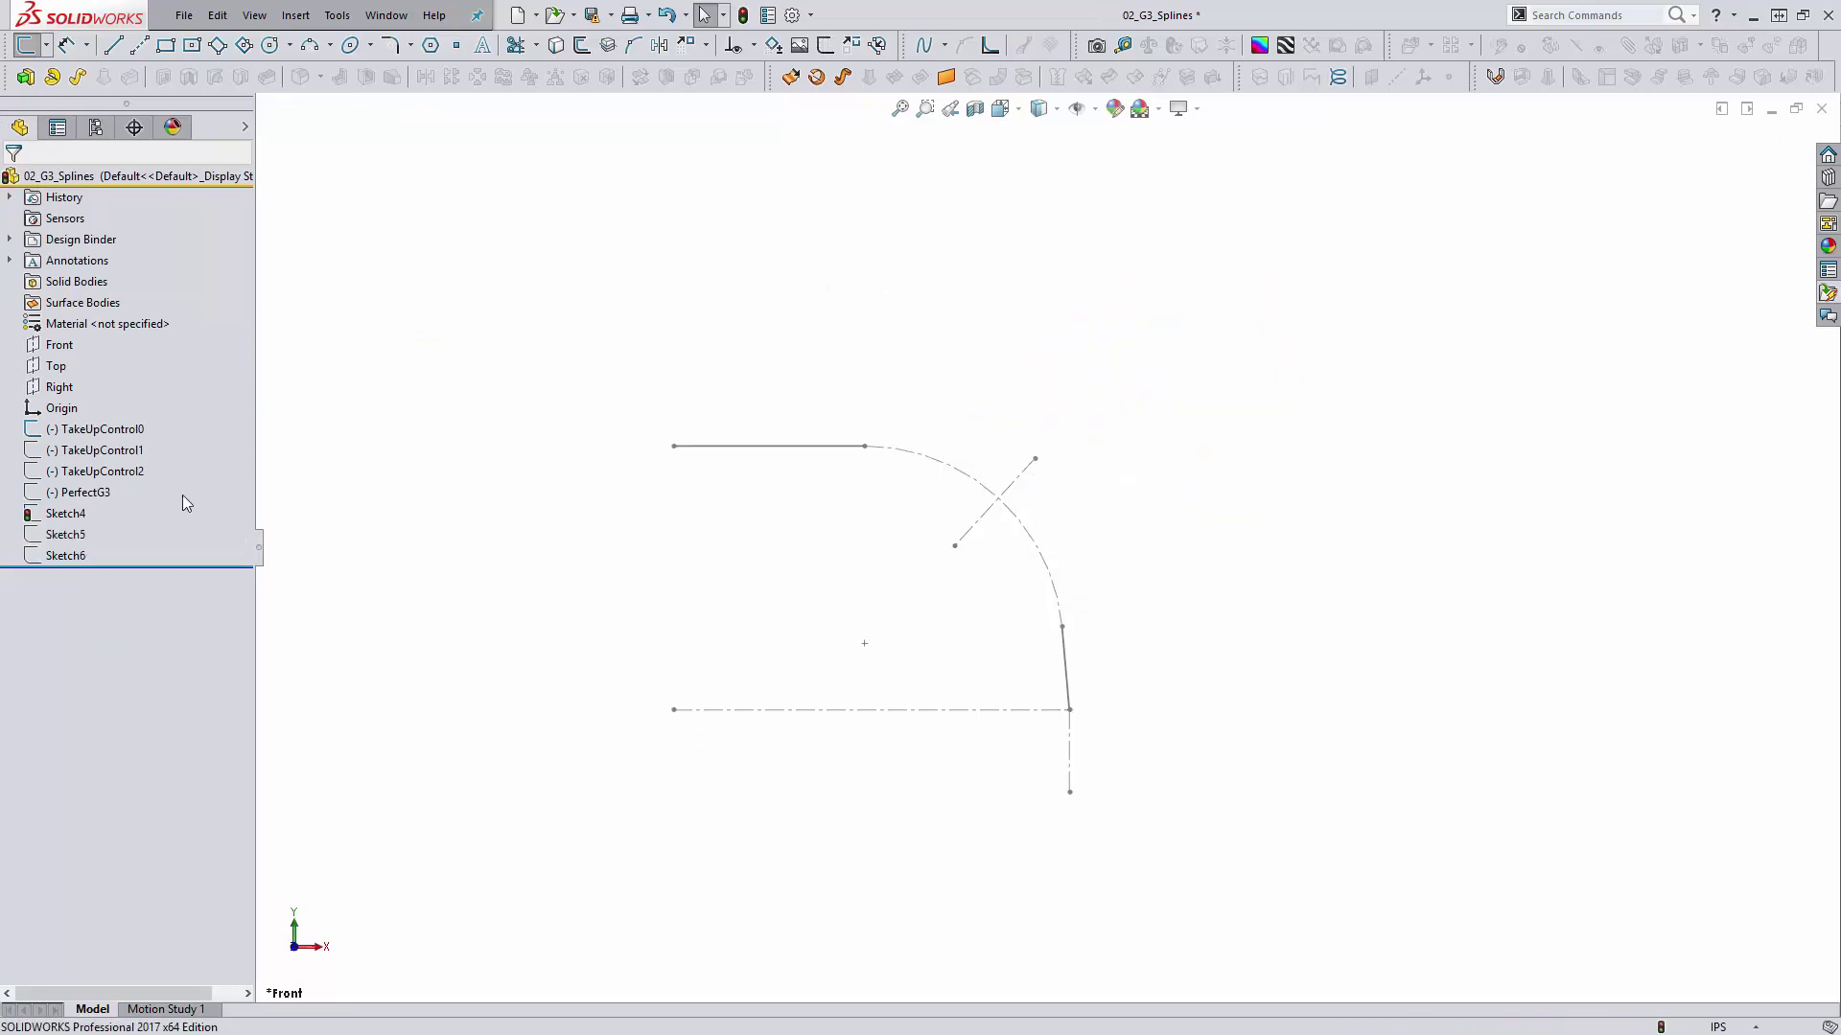
left_click(65, 534)
left_click(67, 488)
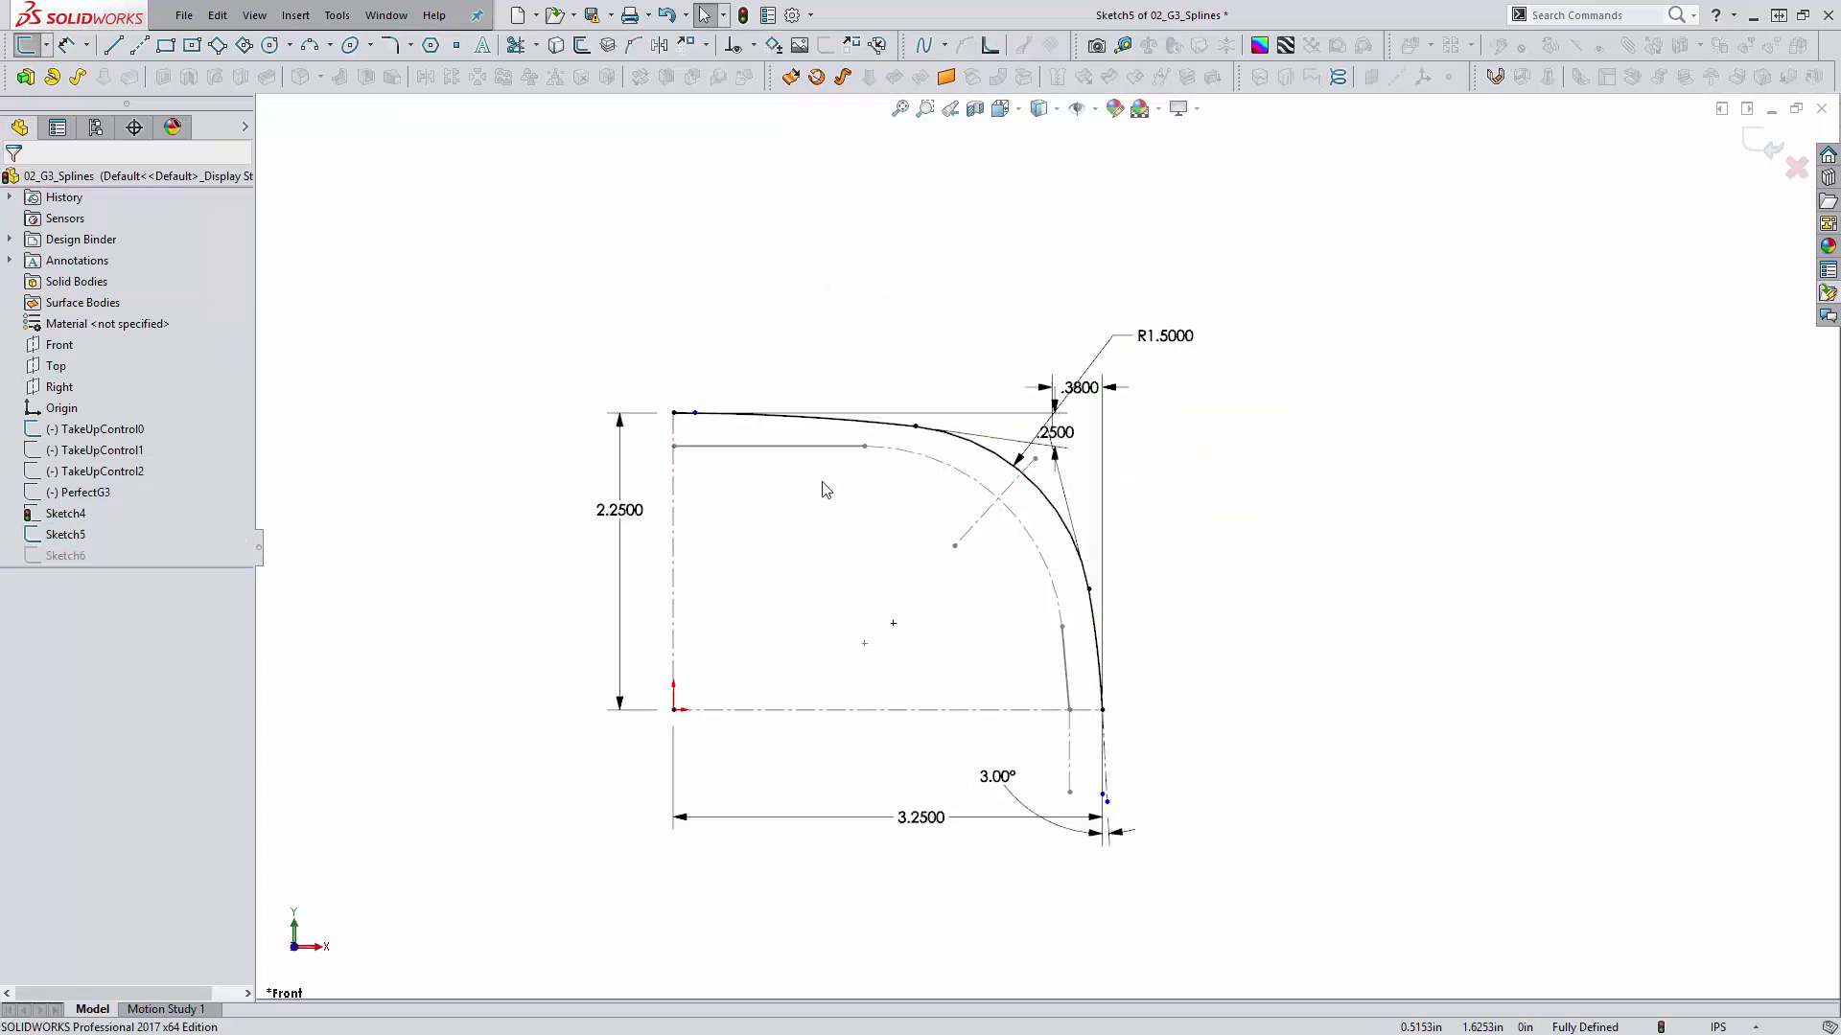
Step: Examine Sketch5's top arc, R1.5 corner arc and the corner arc's endpoints, and close the sketch
left_click(868, 419)
key("Escape")
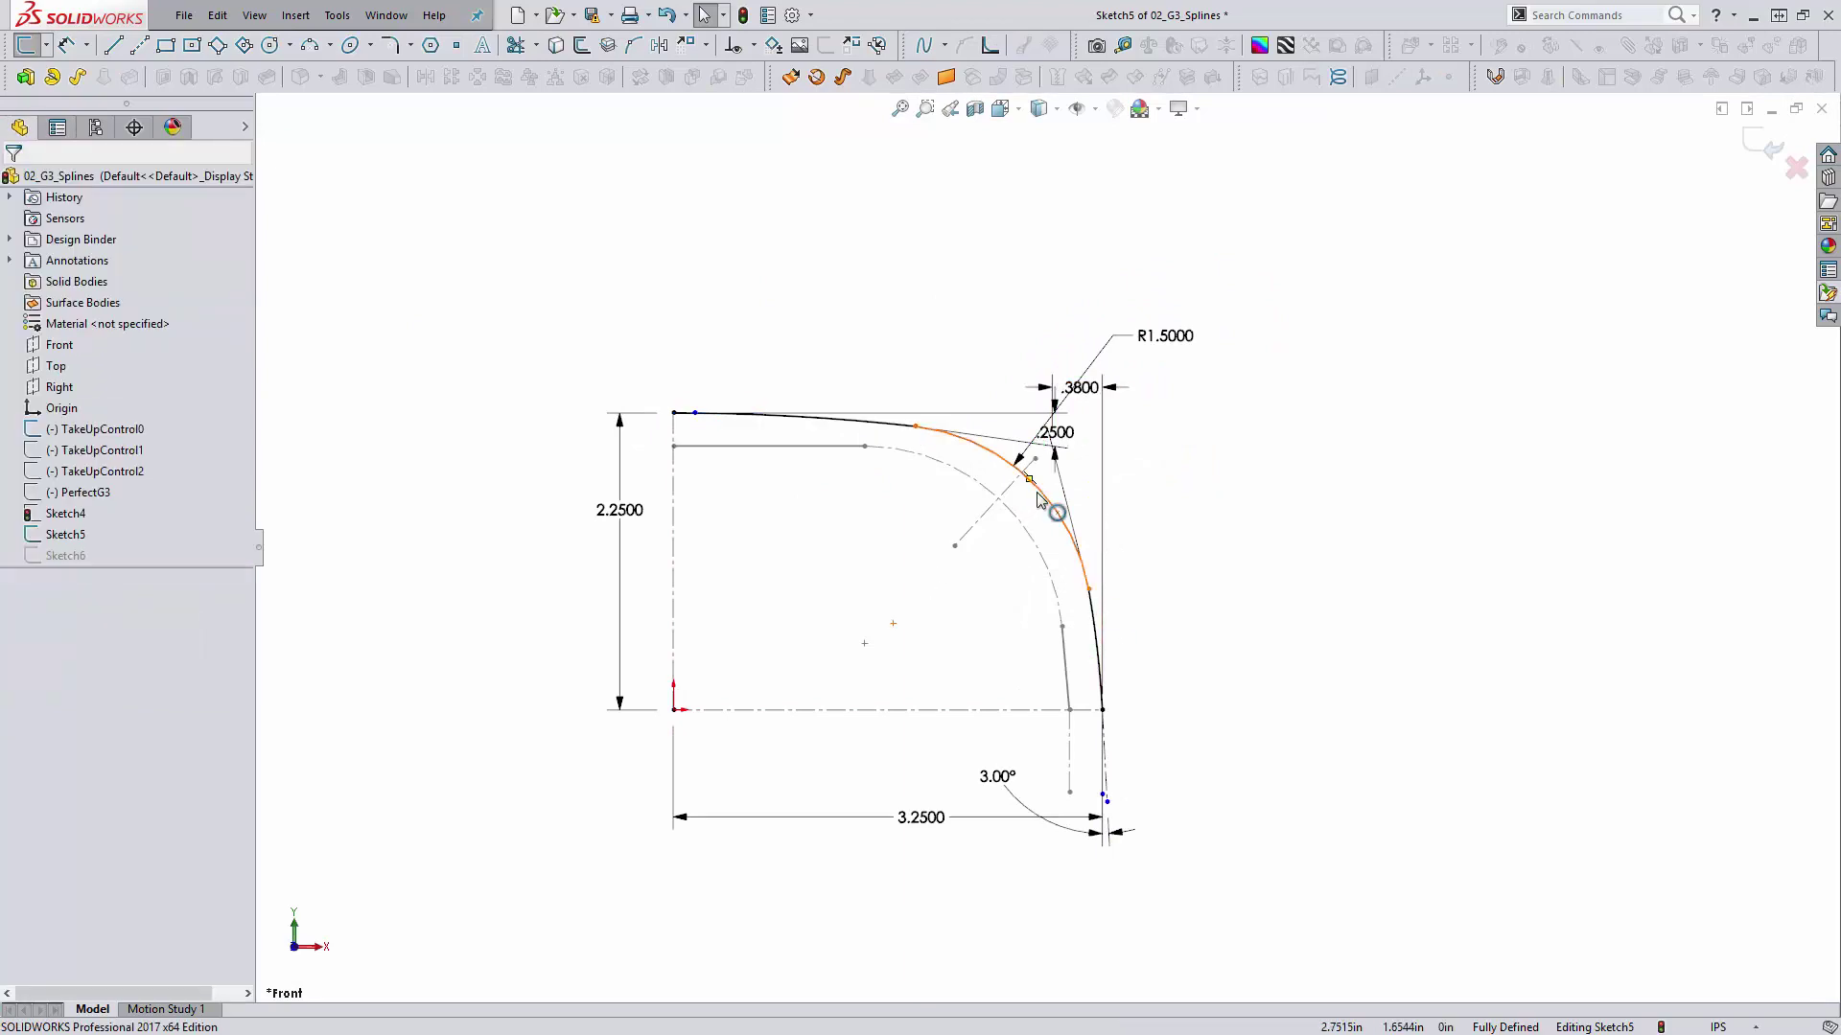
left_click(1038, 500)
left_click(860, 571)
left_click(914, 429)
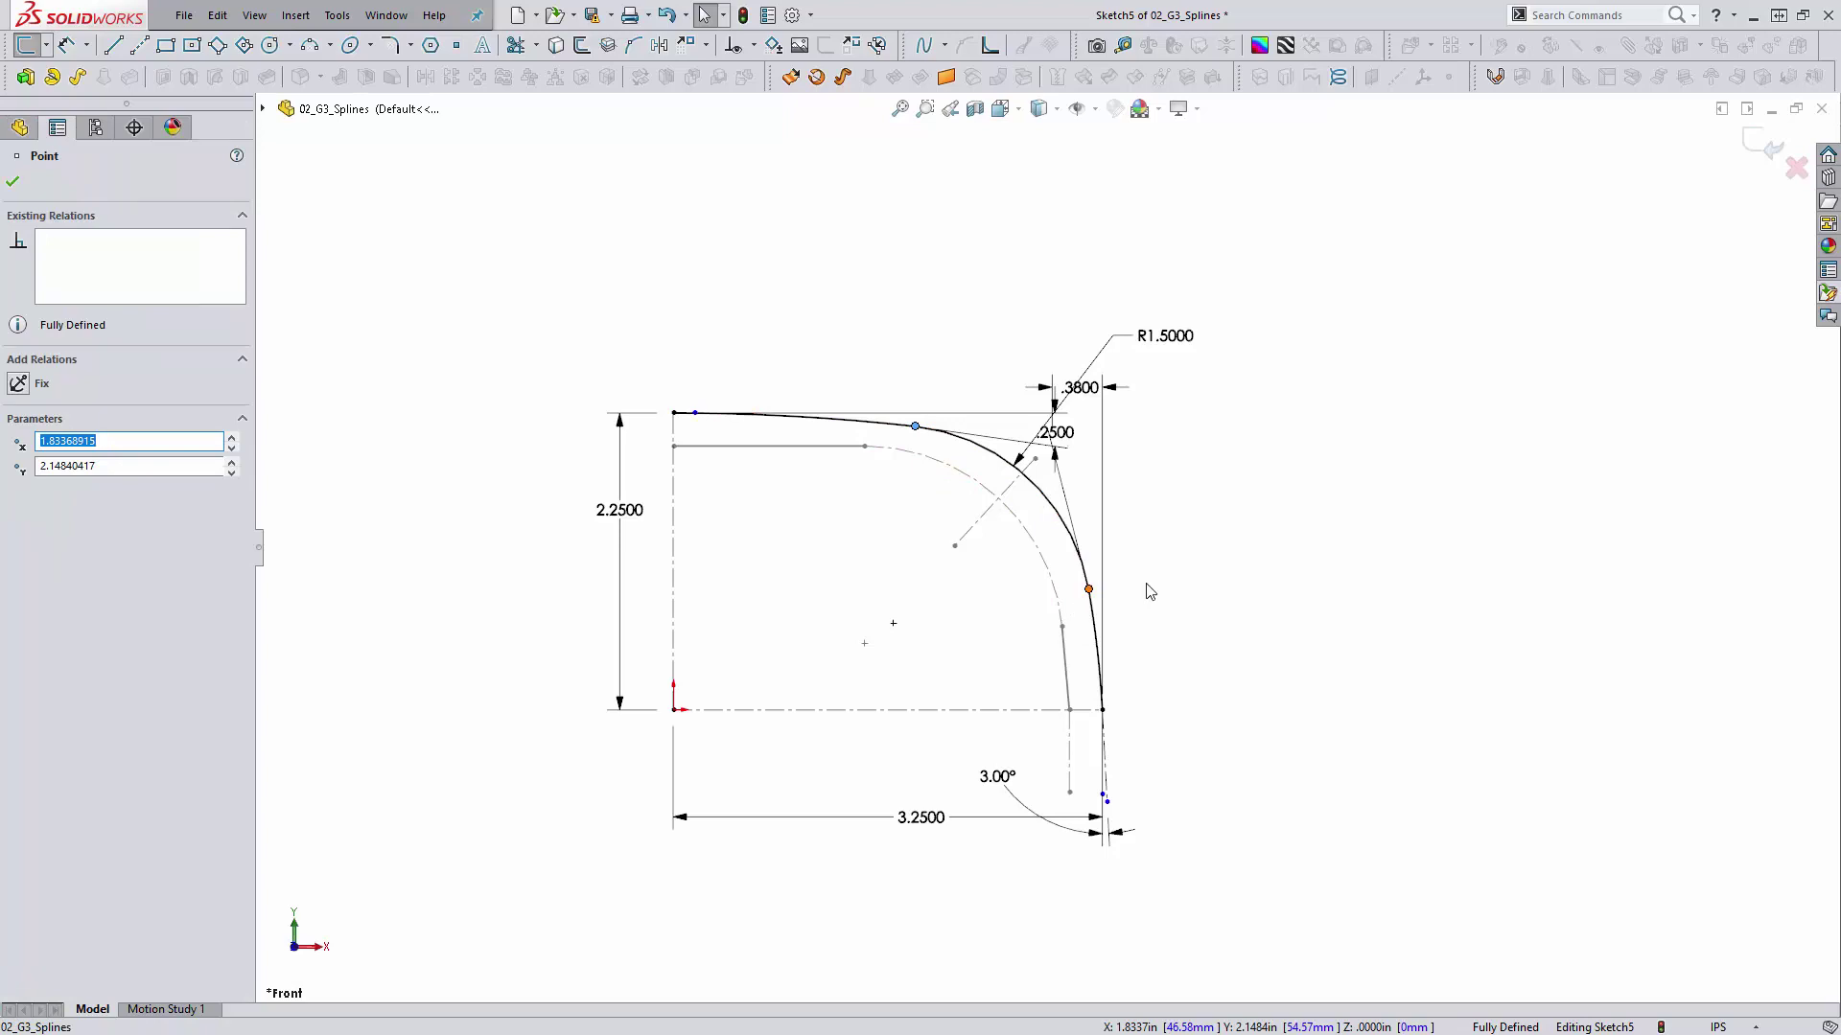
left_click(1517, 589)
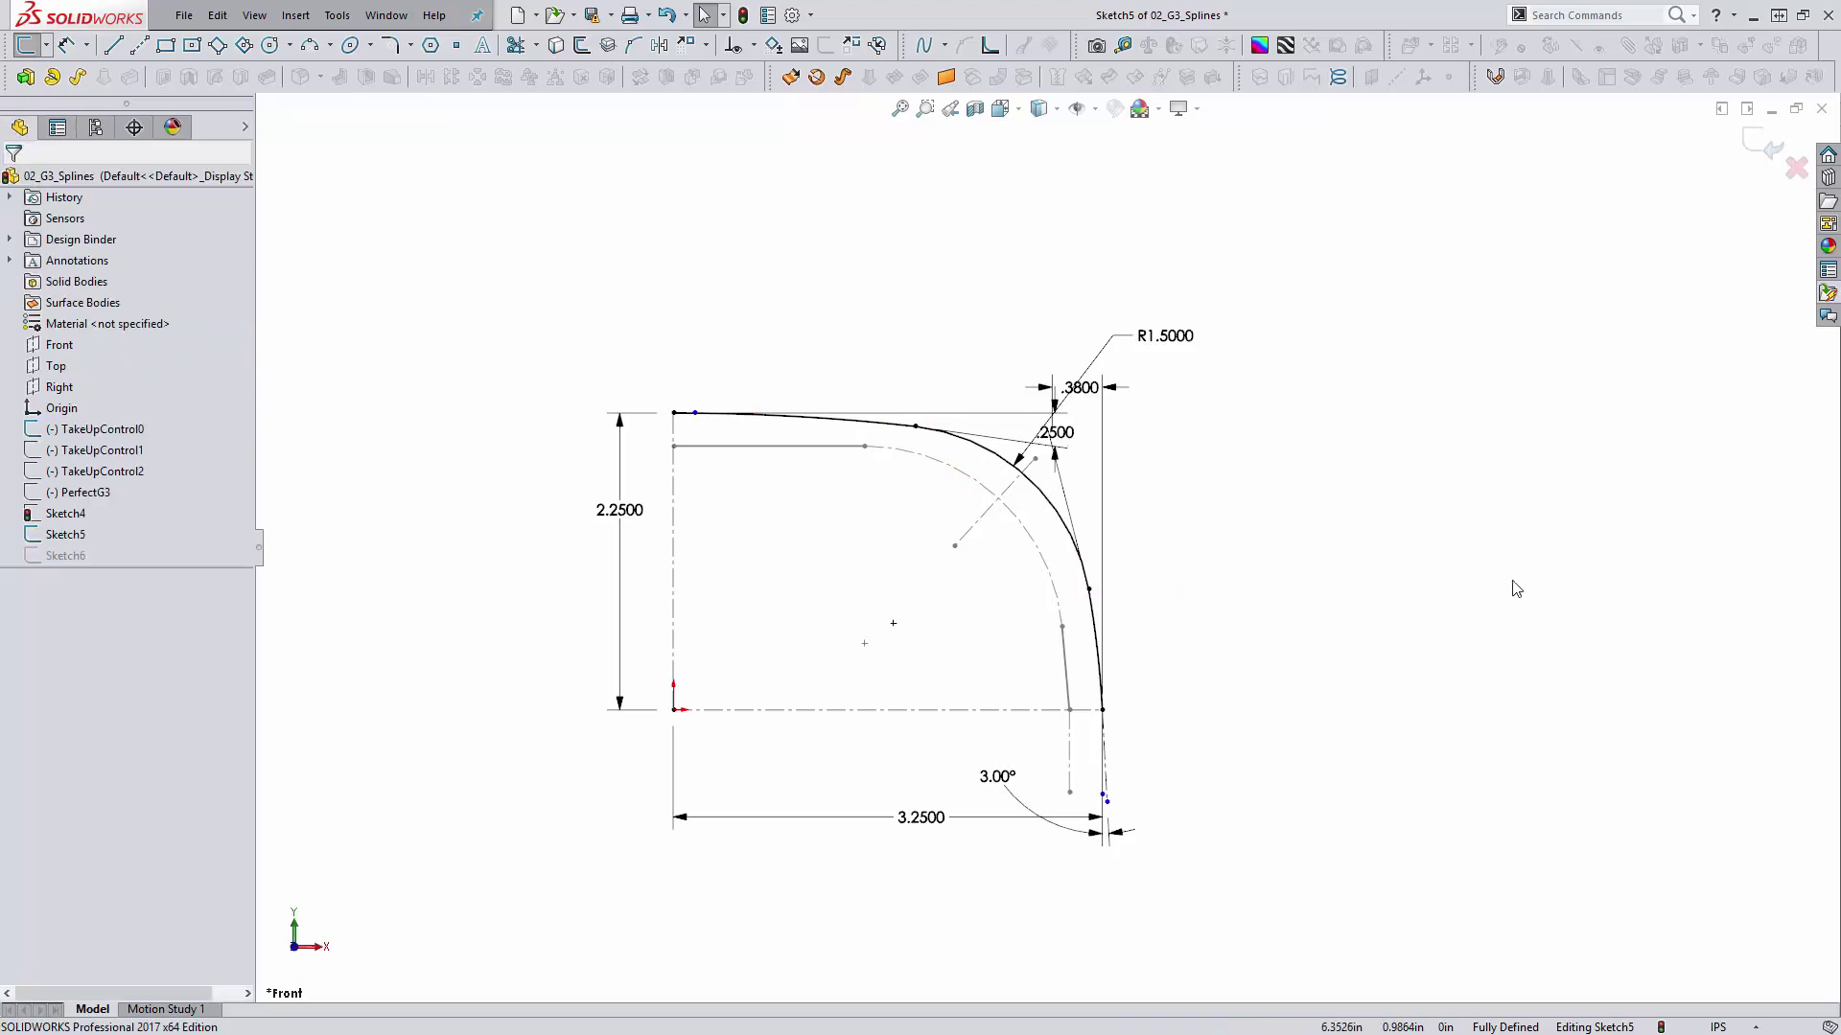
left_click(1771, 145)
Step: Open Sketch6 for editing and hide the TakeUpControl0 sketch
left_click(81, 561)
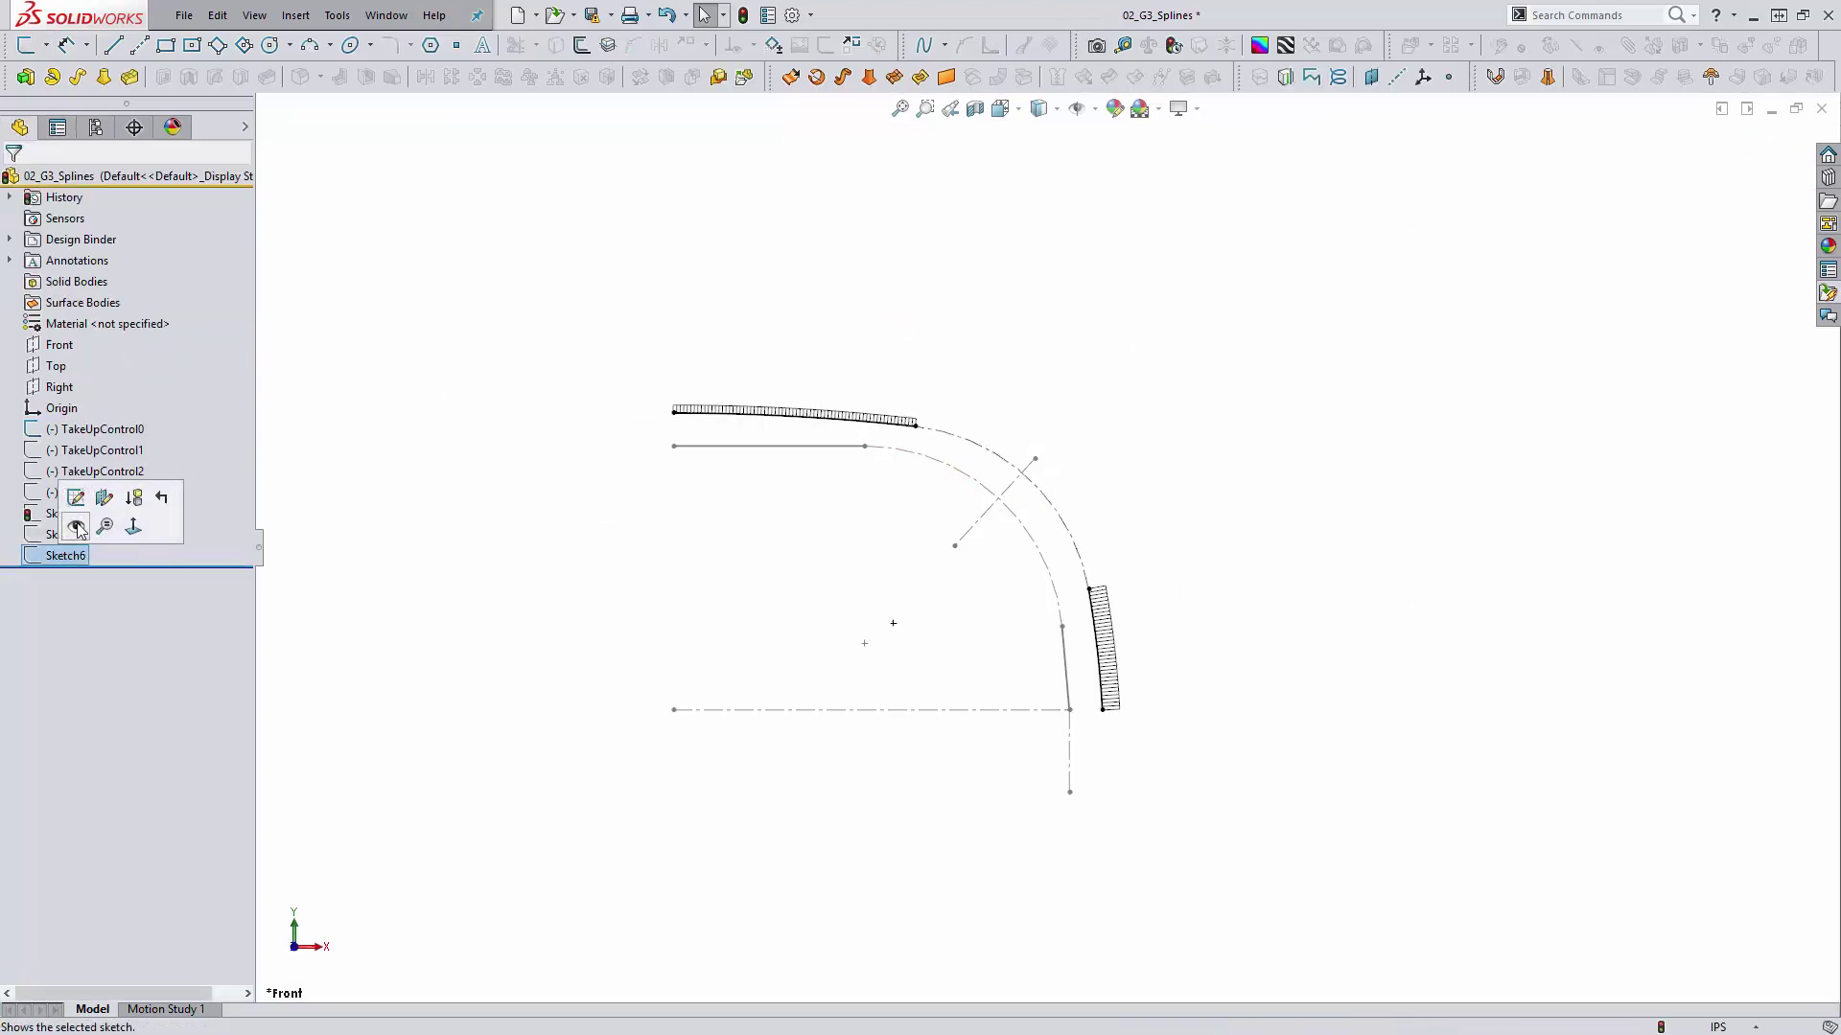
left_click(79, 515)
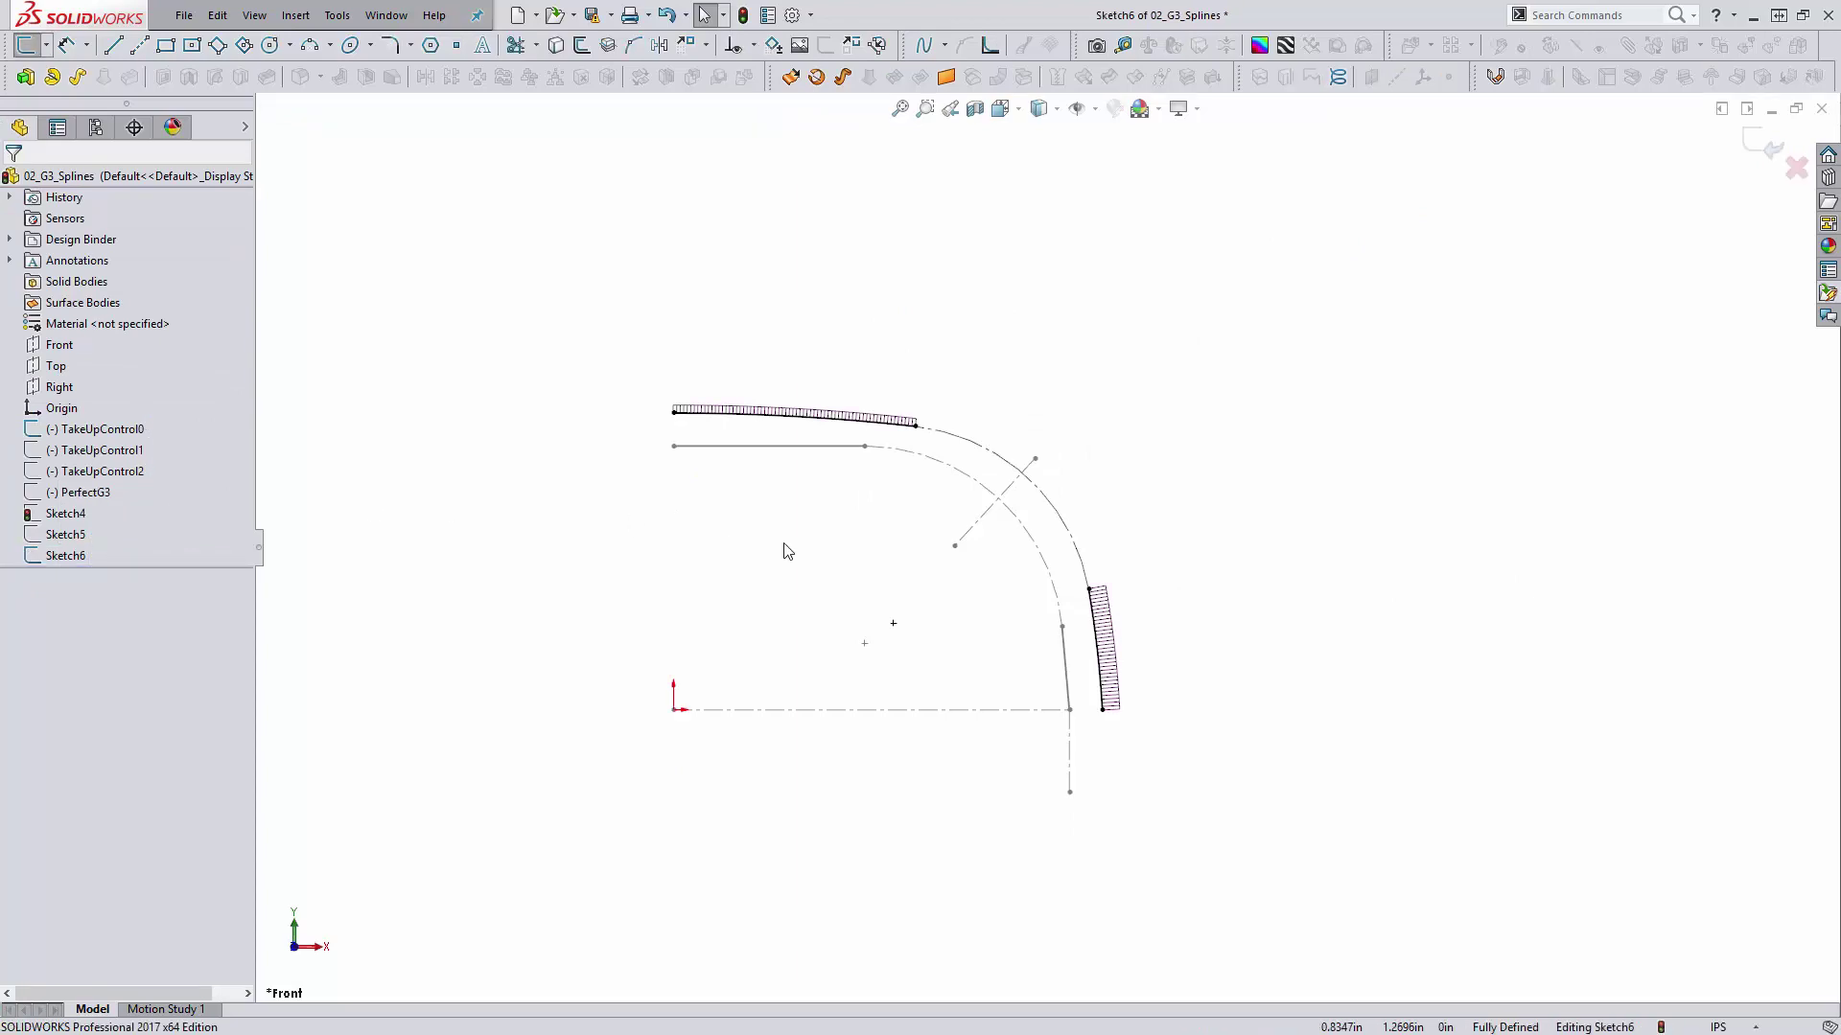
right_click(96, 429)
left_click(92, 393)
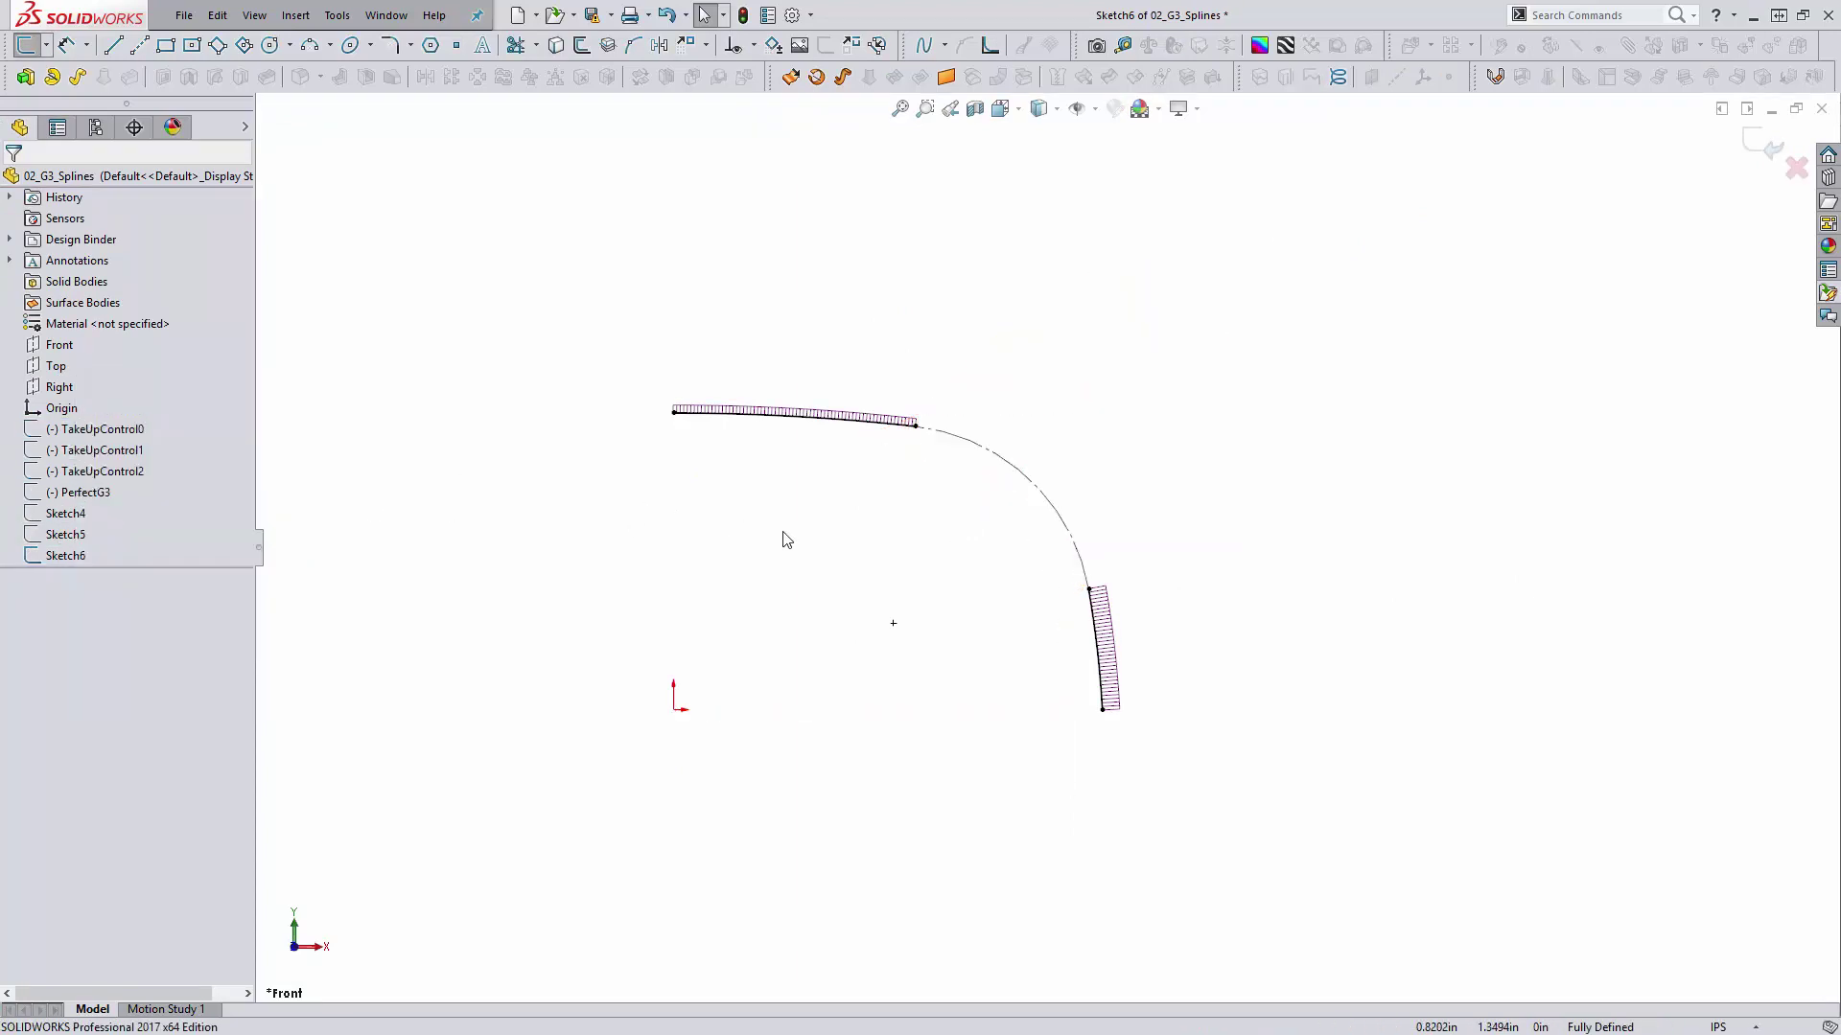
left_click(1030, 481)
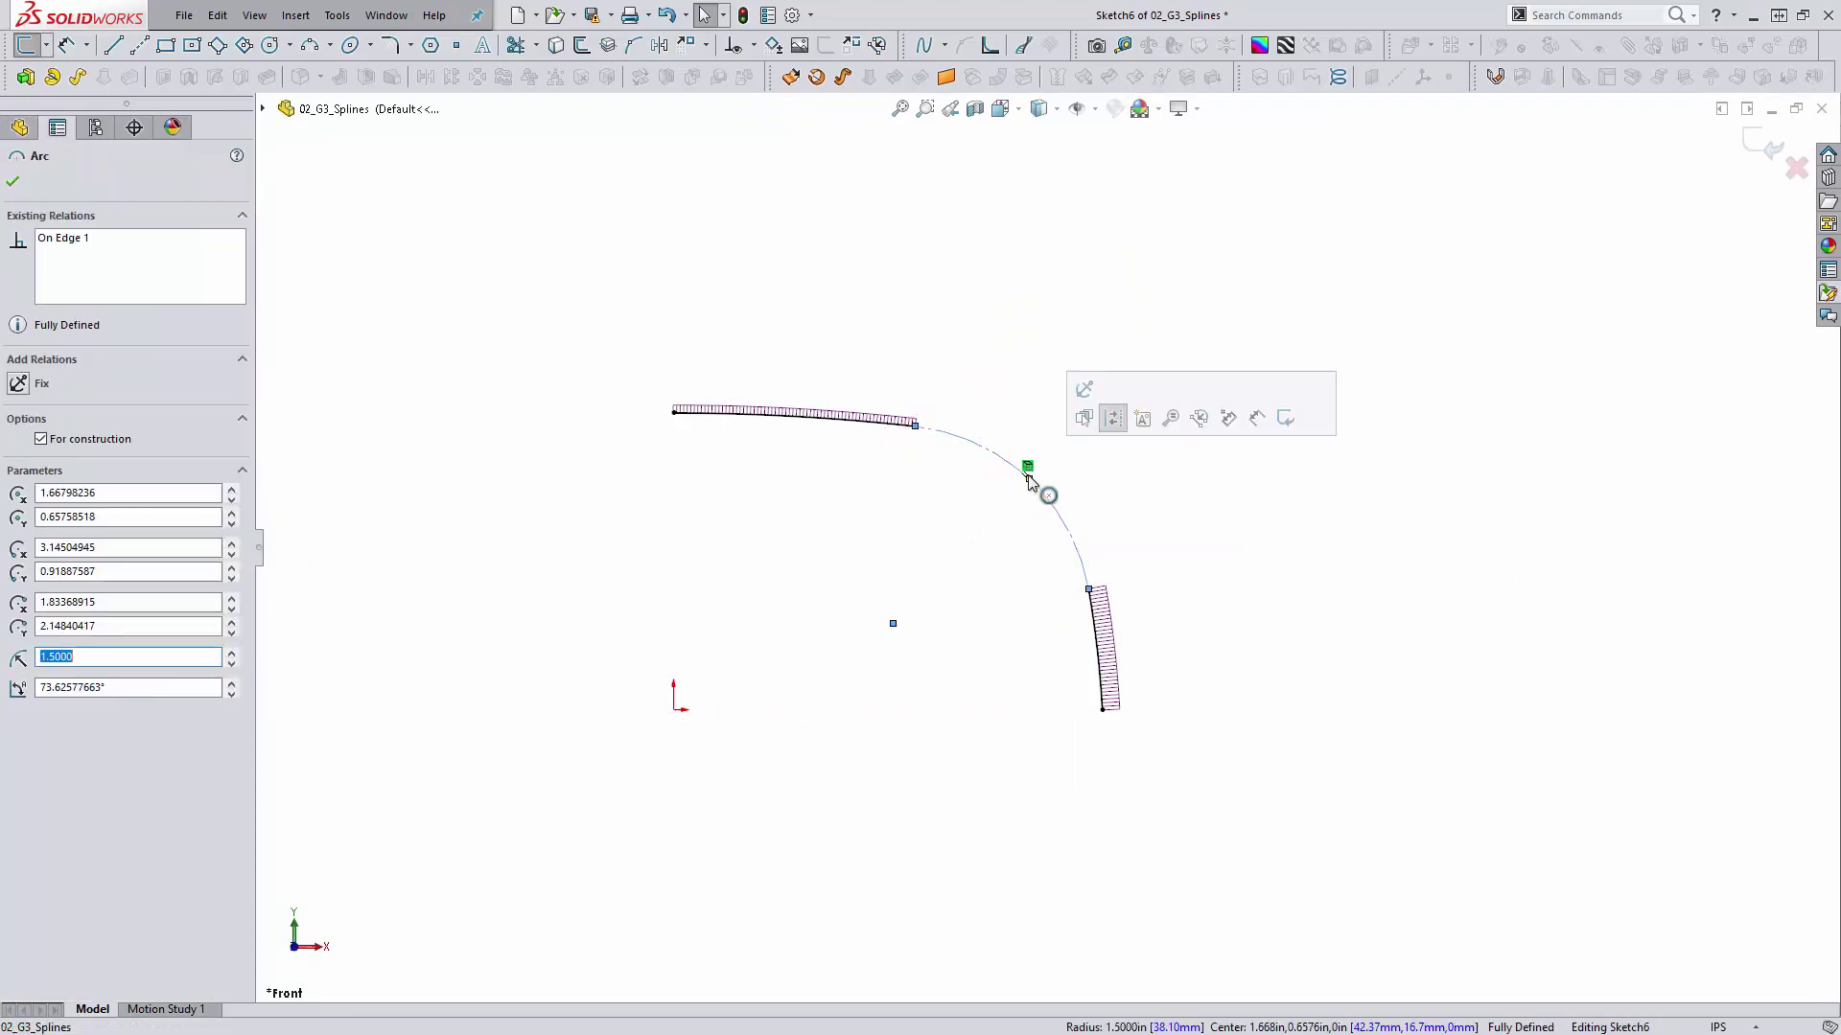
left_click(973, 516)
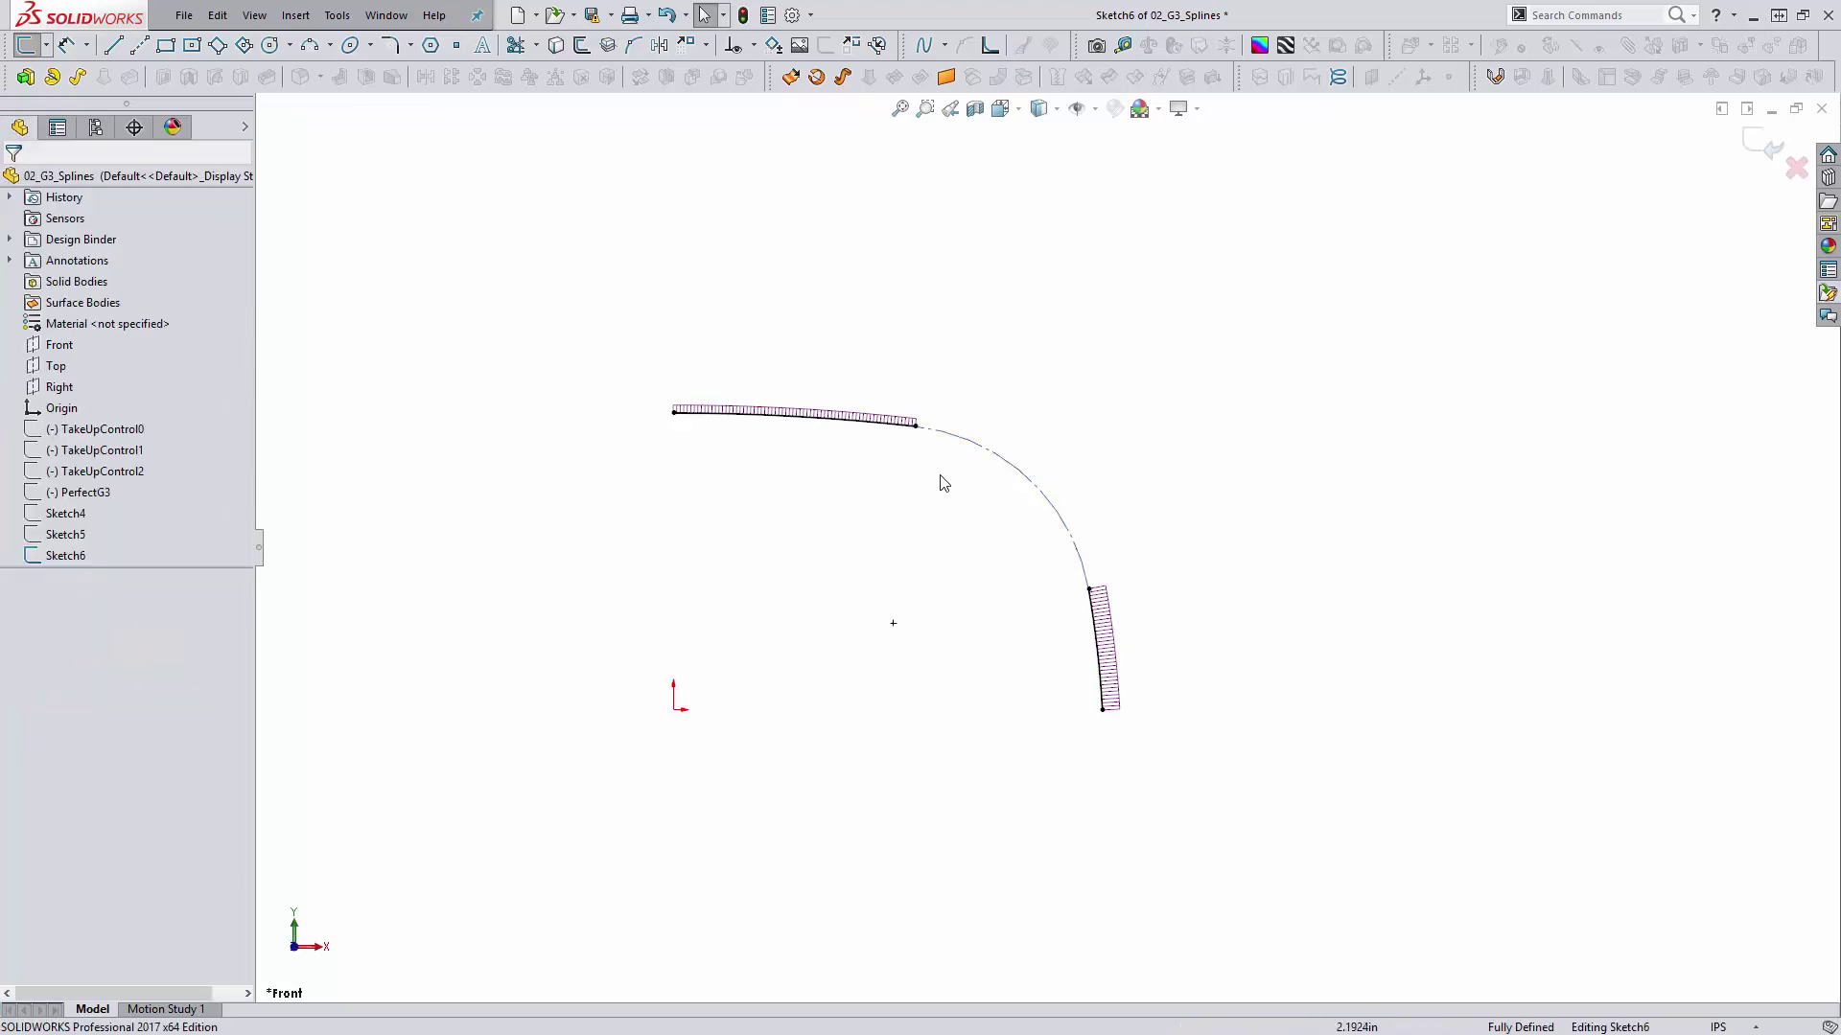
Step: Draw a style spline from the top arc's end to the side arc's upper end, with three control vertices outside the construction arc
left_click(945, 44)
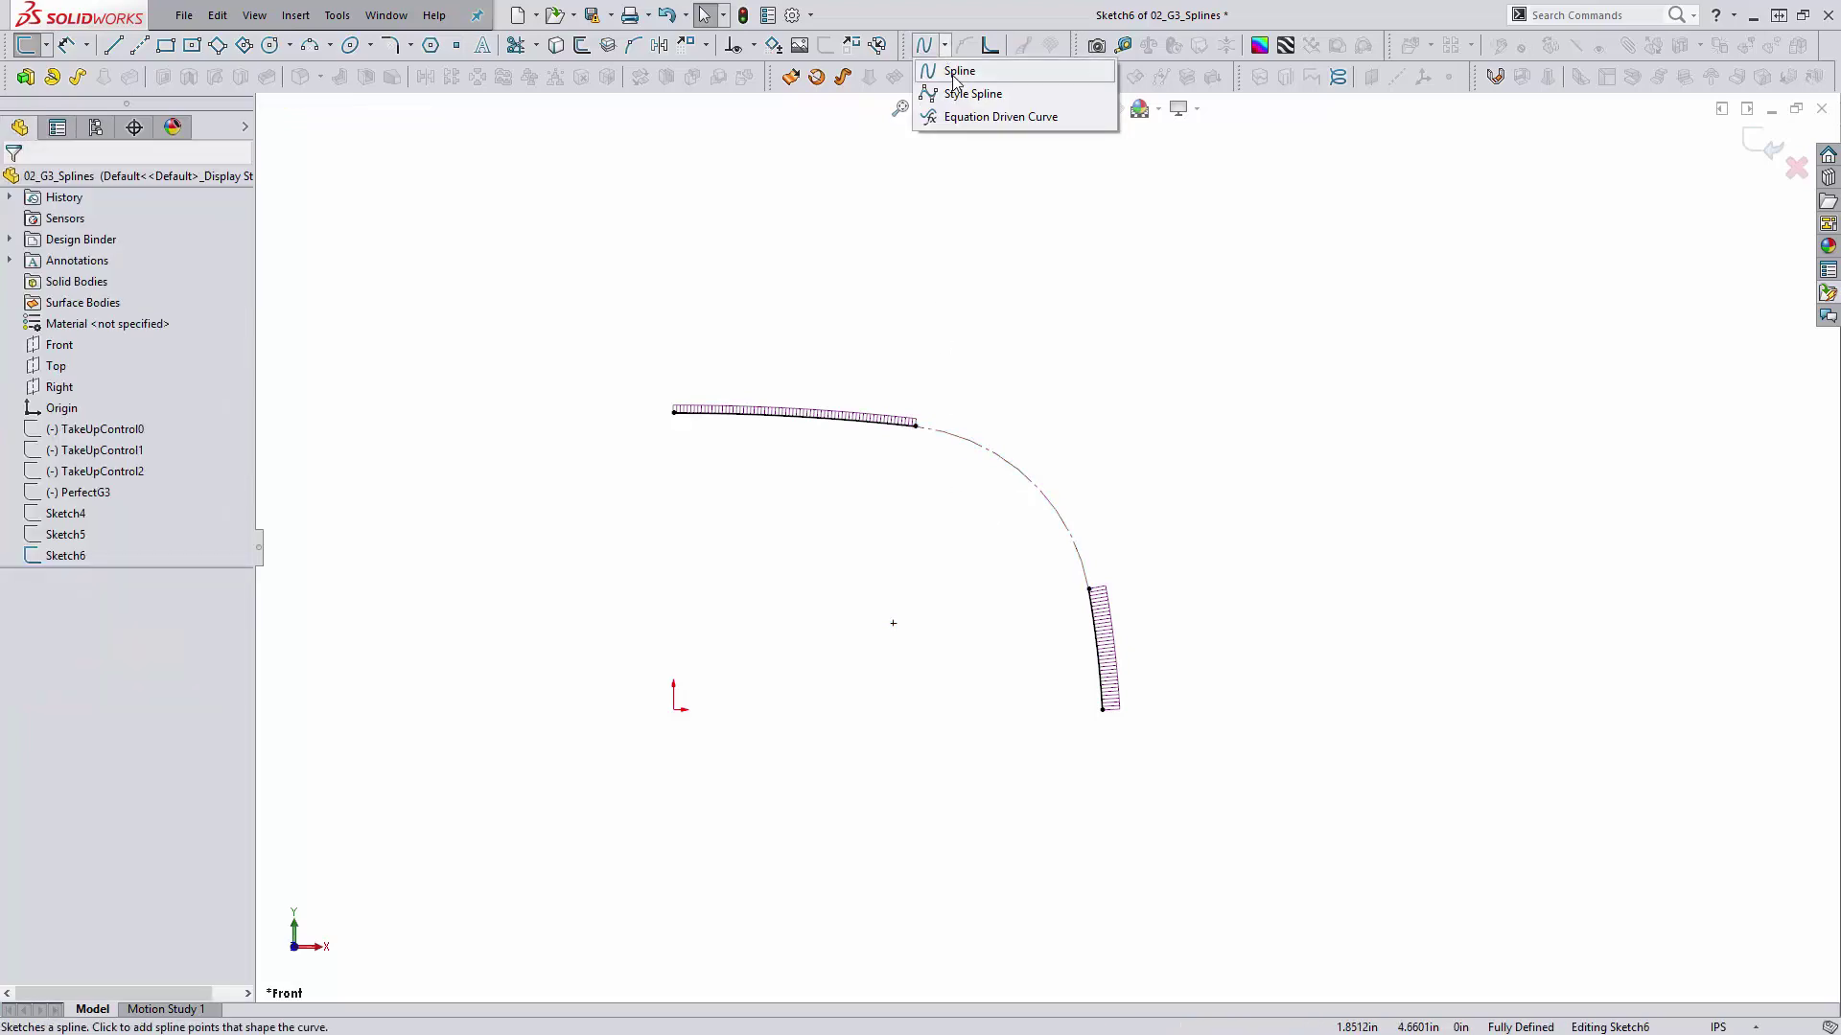
left_click(953, 96)
left_click(916, 424)
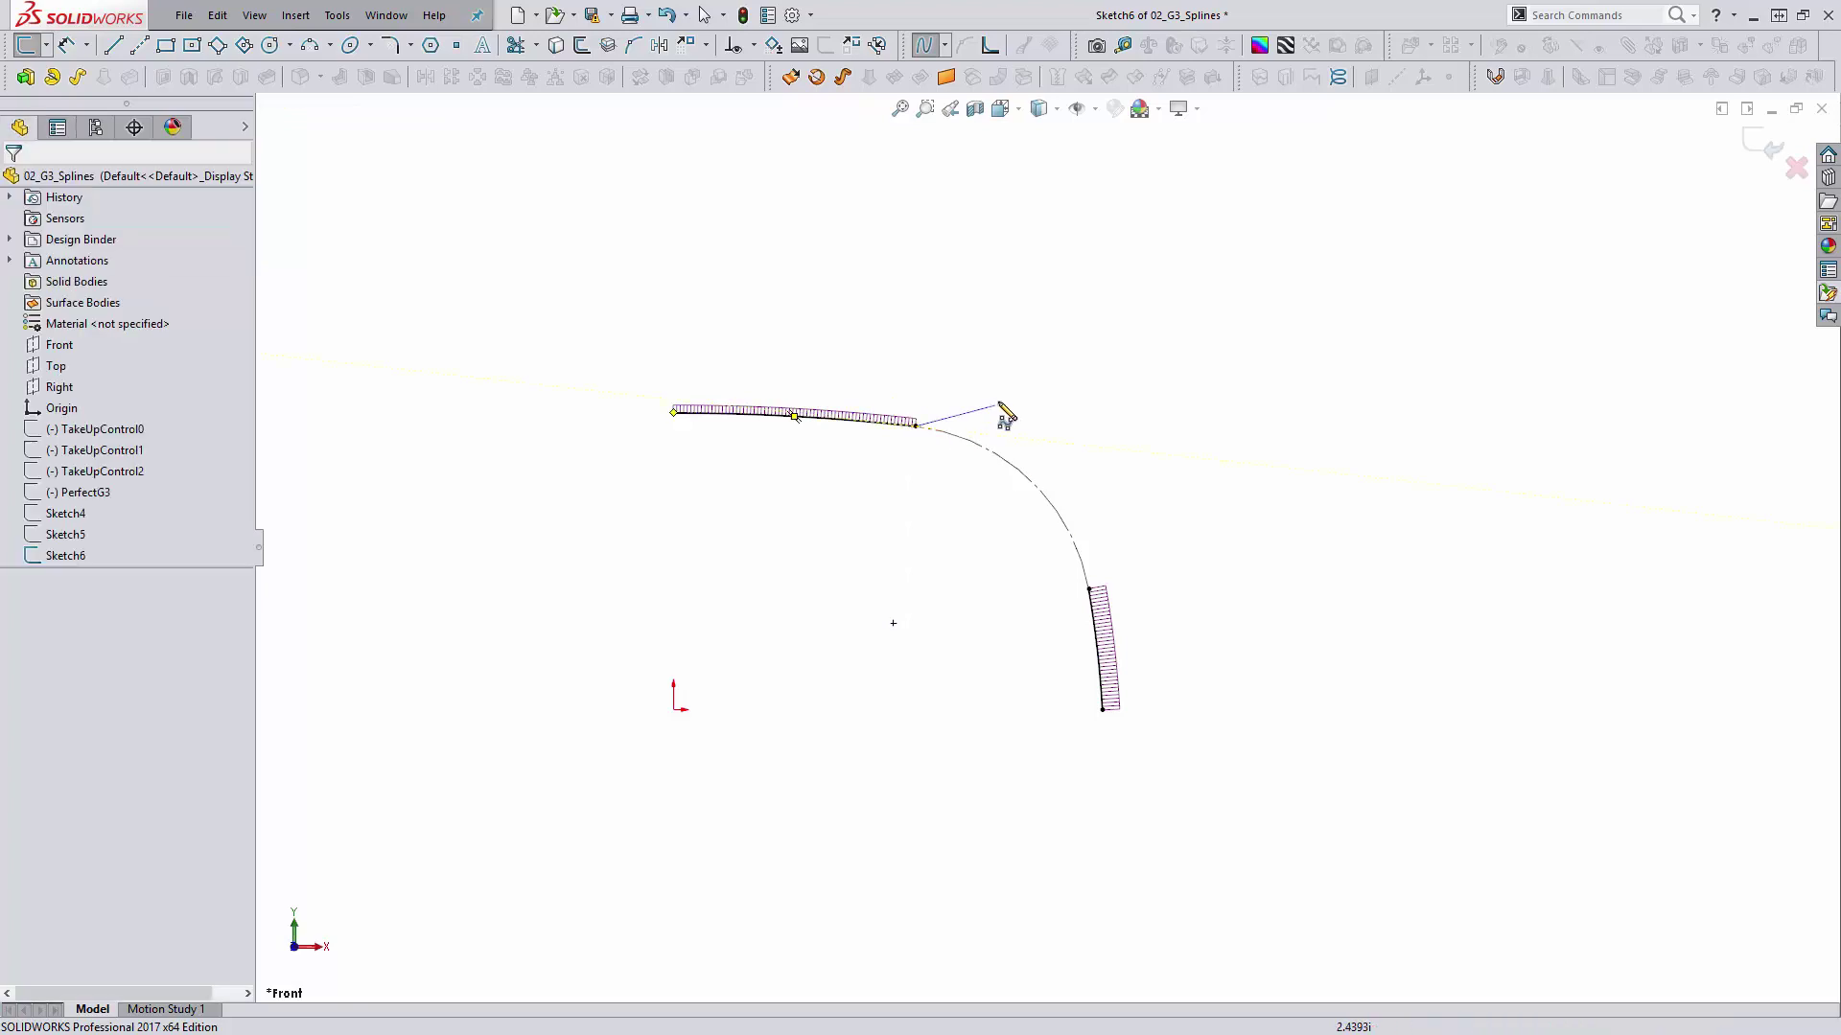
left_click(999, 401)
left_click(1165, 420)
left_click(1093, 474)
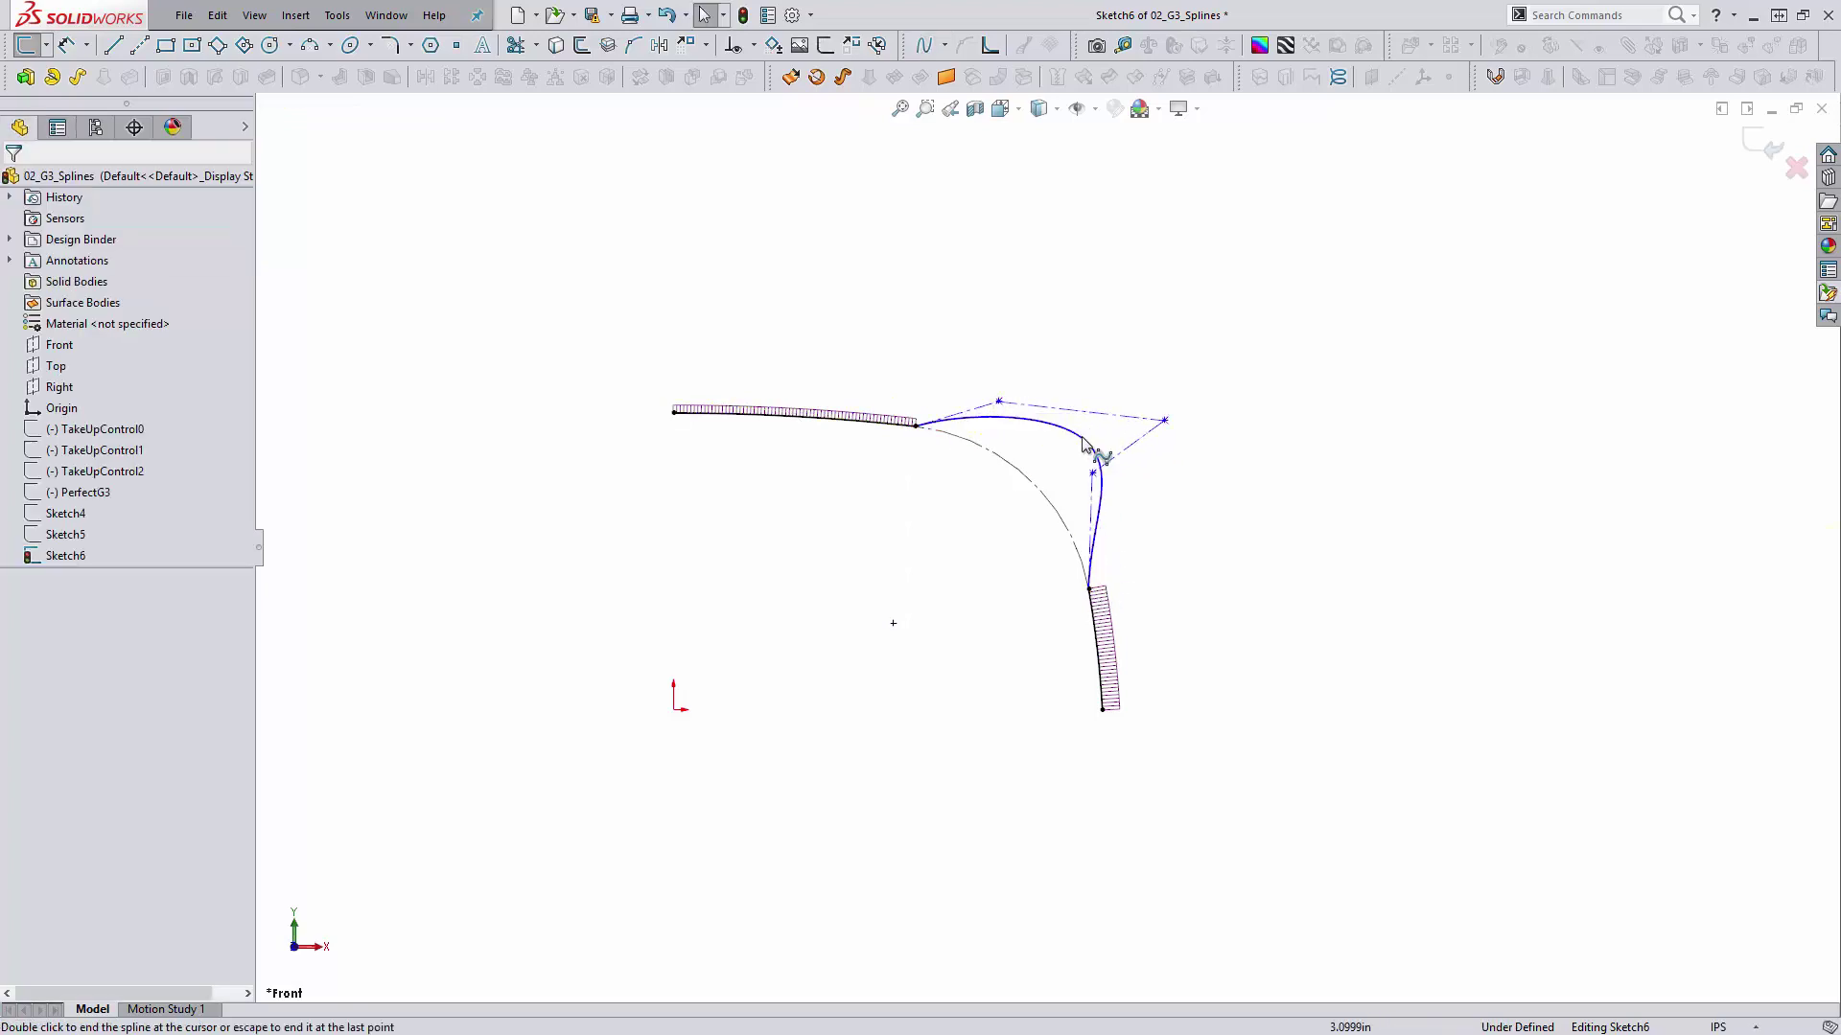
double_click(1090, 591)
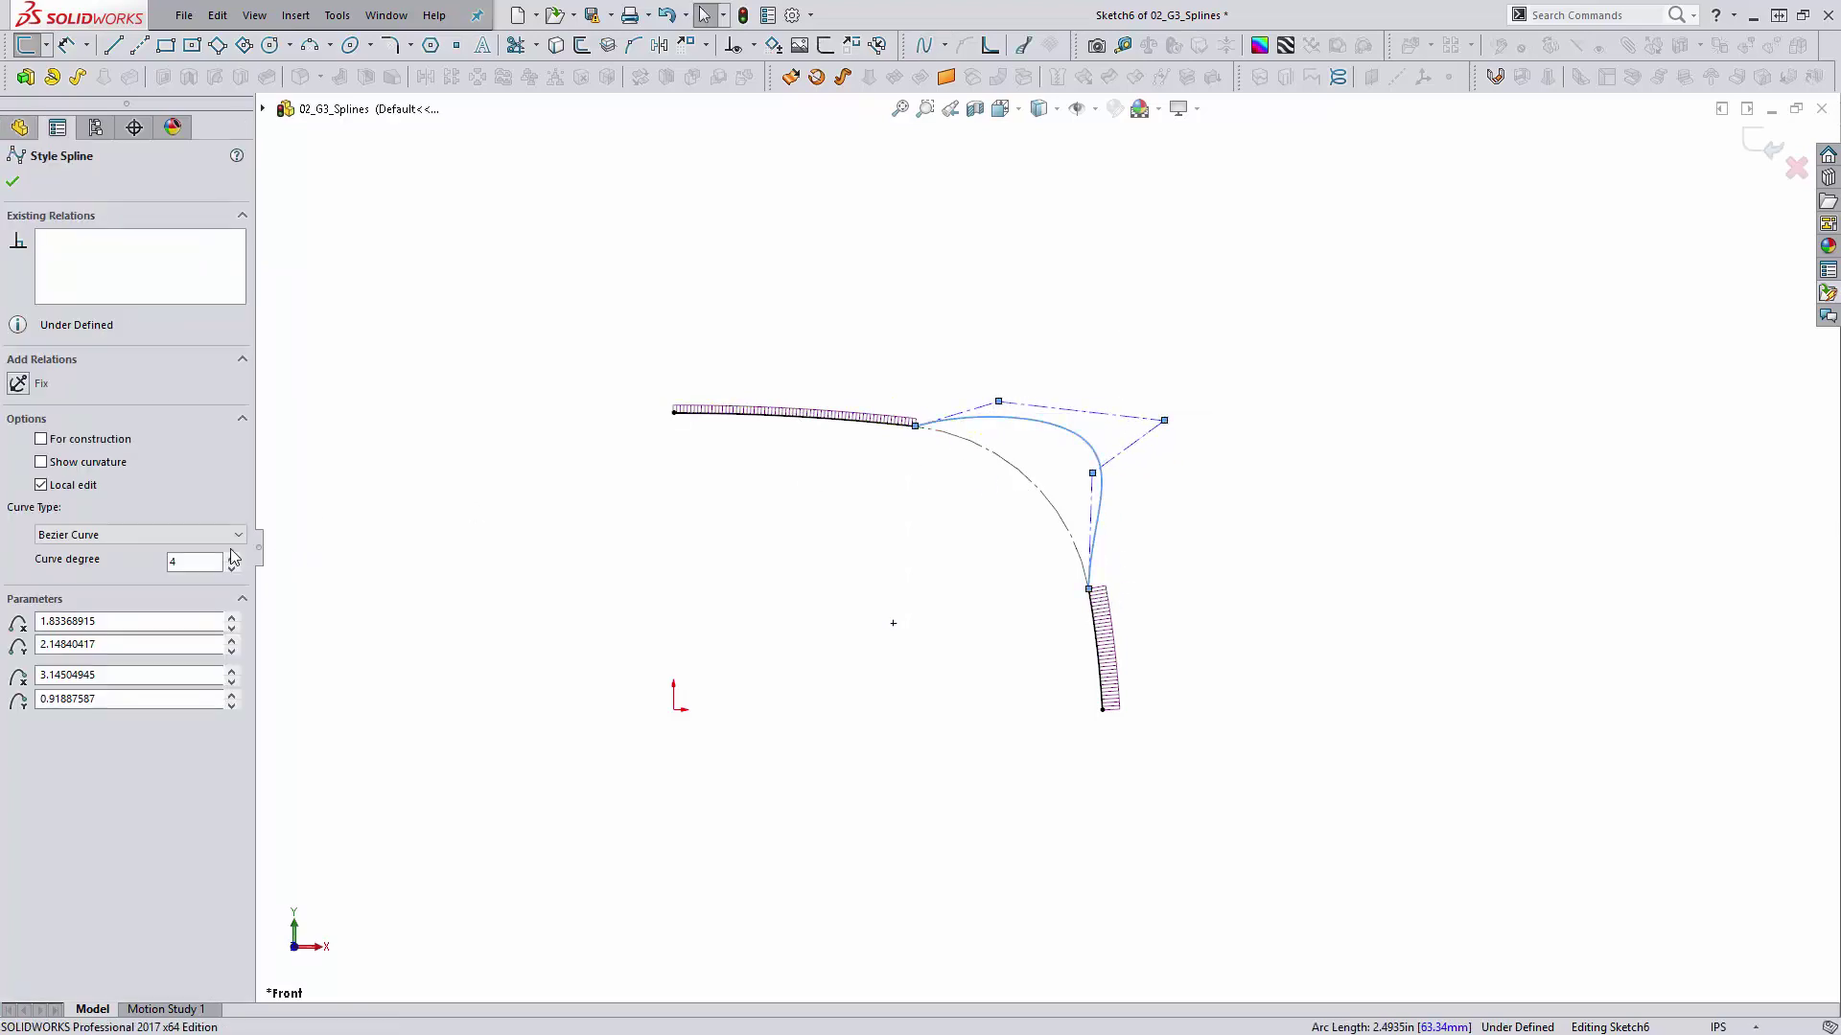
Step: Raise the Bezier style spline's curve degree to 6
left_click(232, 557)
left_click(232, 557)
left_click(841, 648)
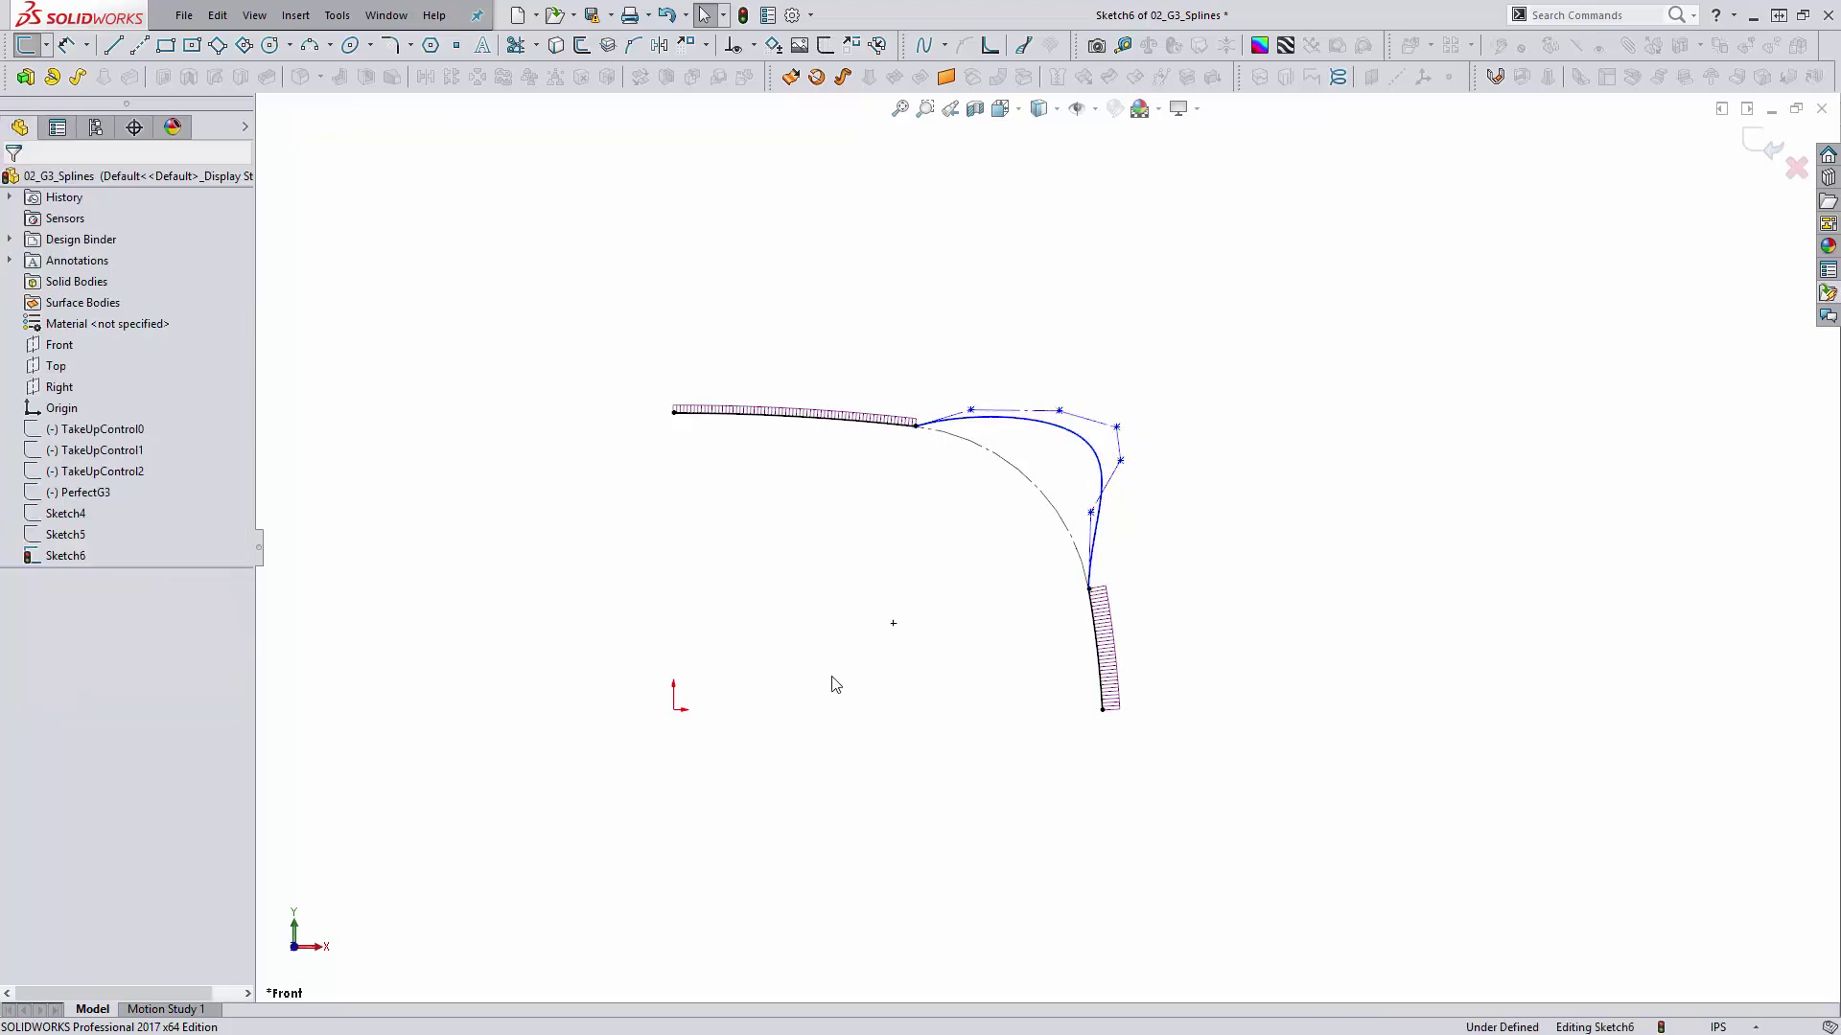
Step: Reposition the spline's three middle control vertices, placing the third at the corner and the other two toward the arcs
scroll(1107, 441, "down", 5)
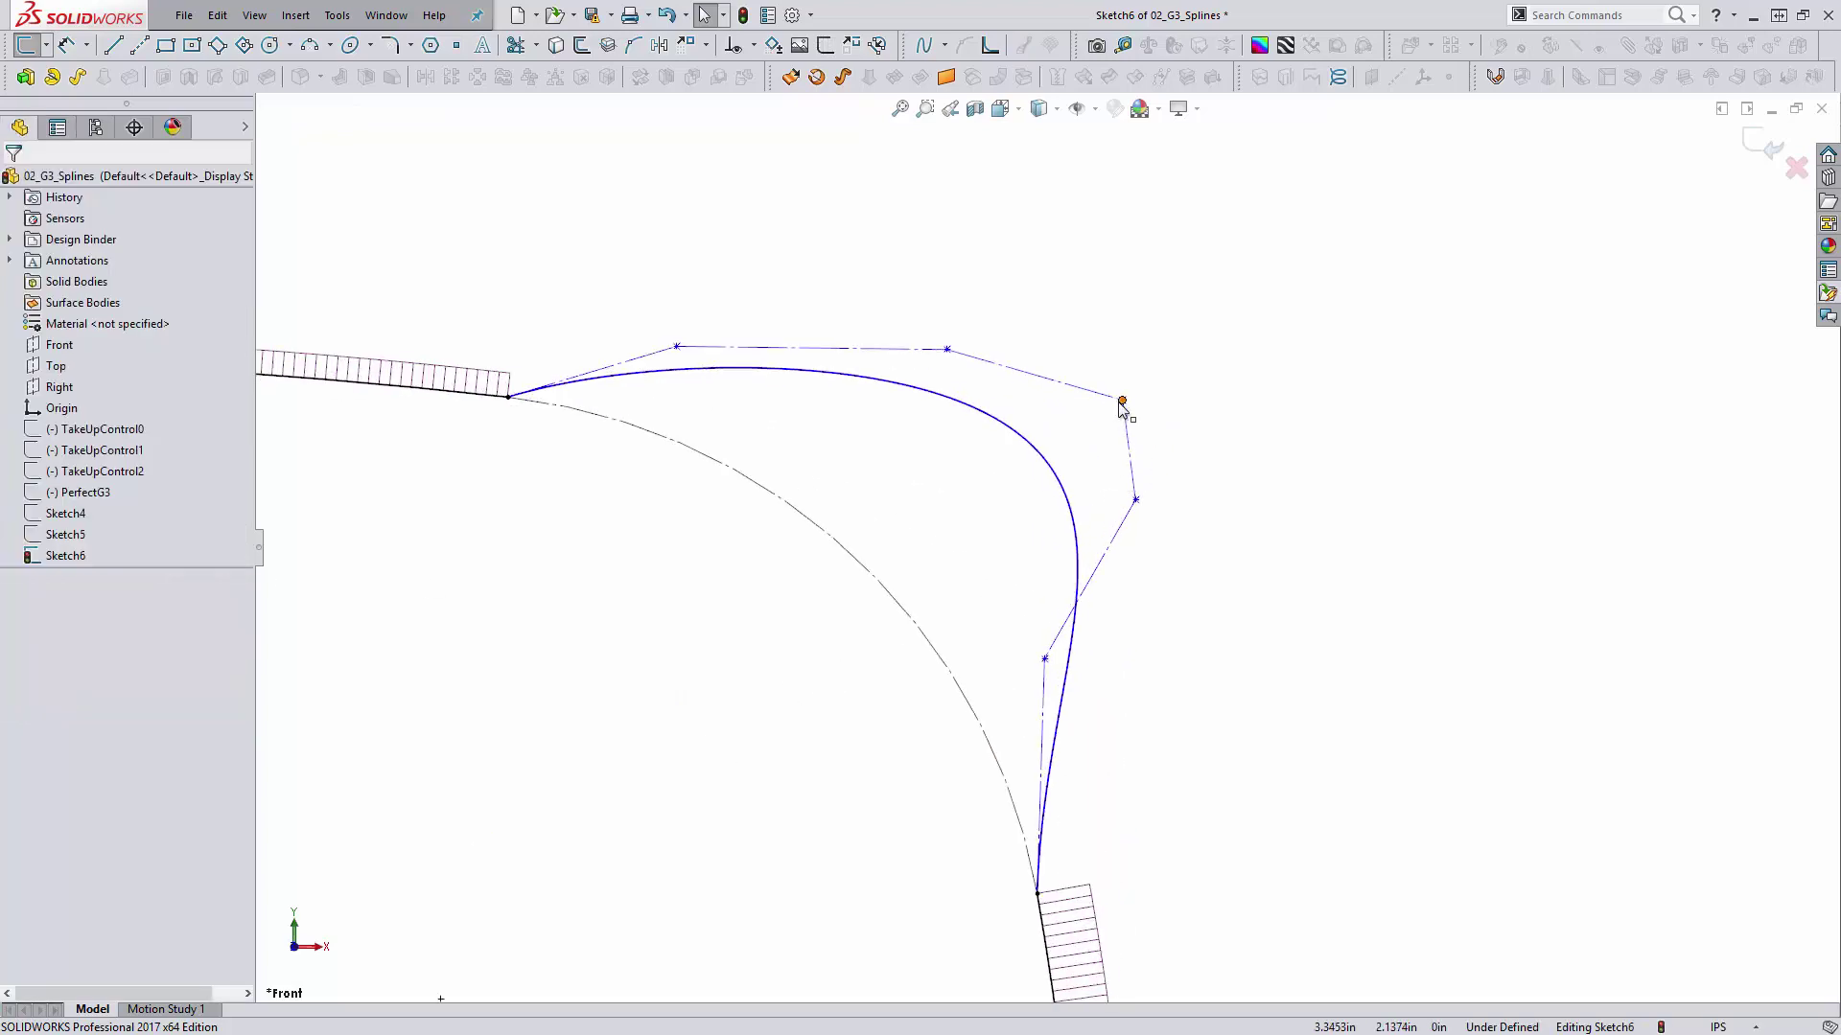
left_click_drag(1122, 403, 763, 357)
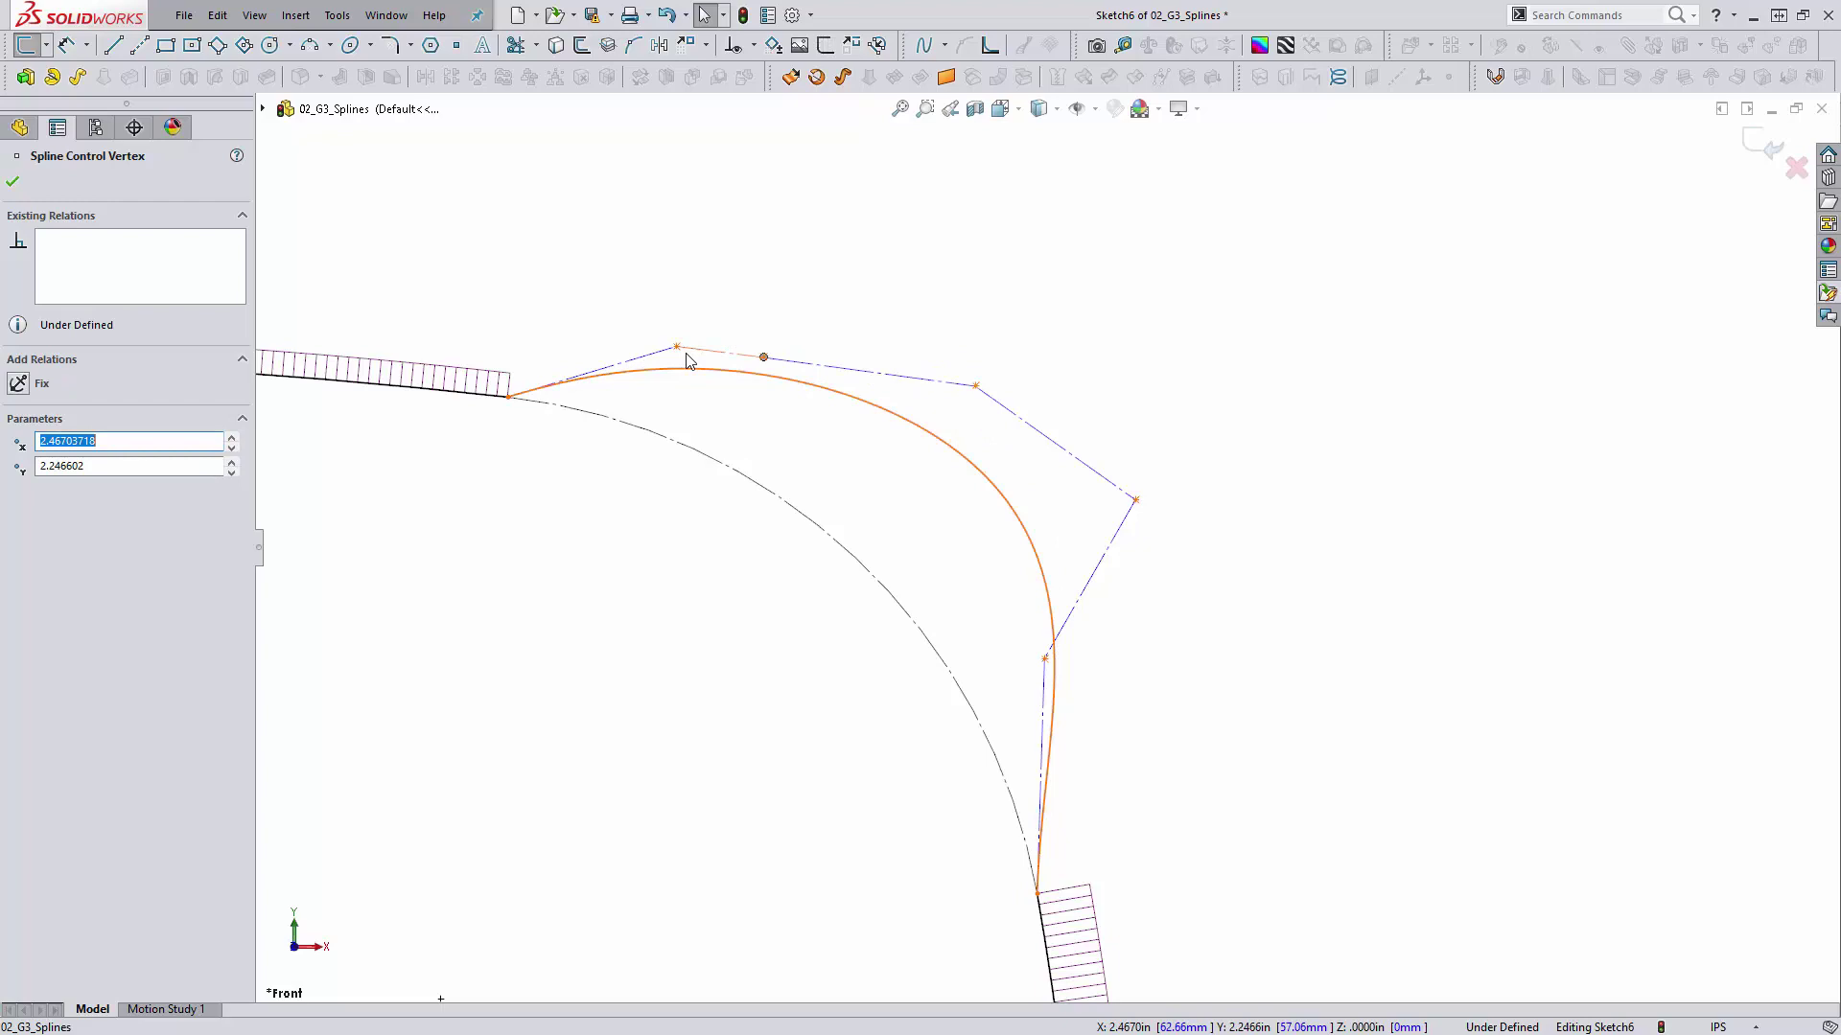
left_click(687, 360)
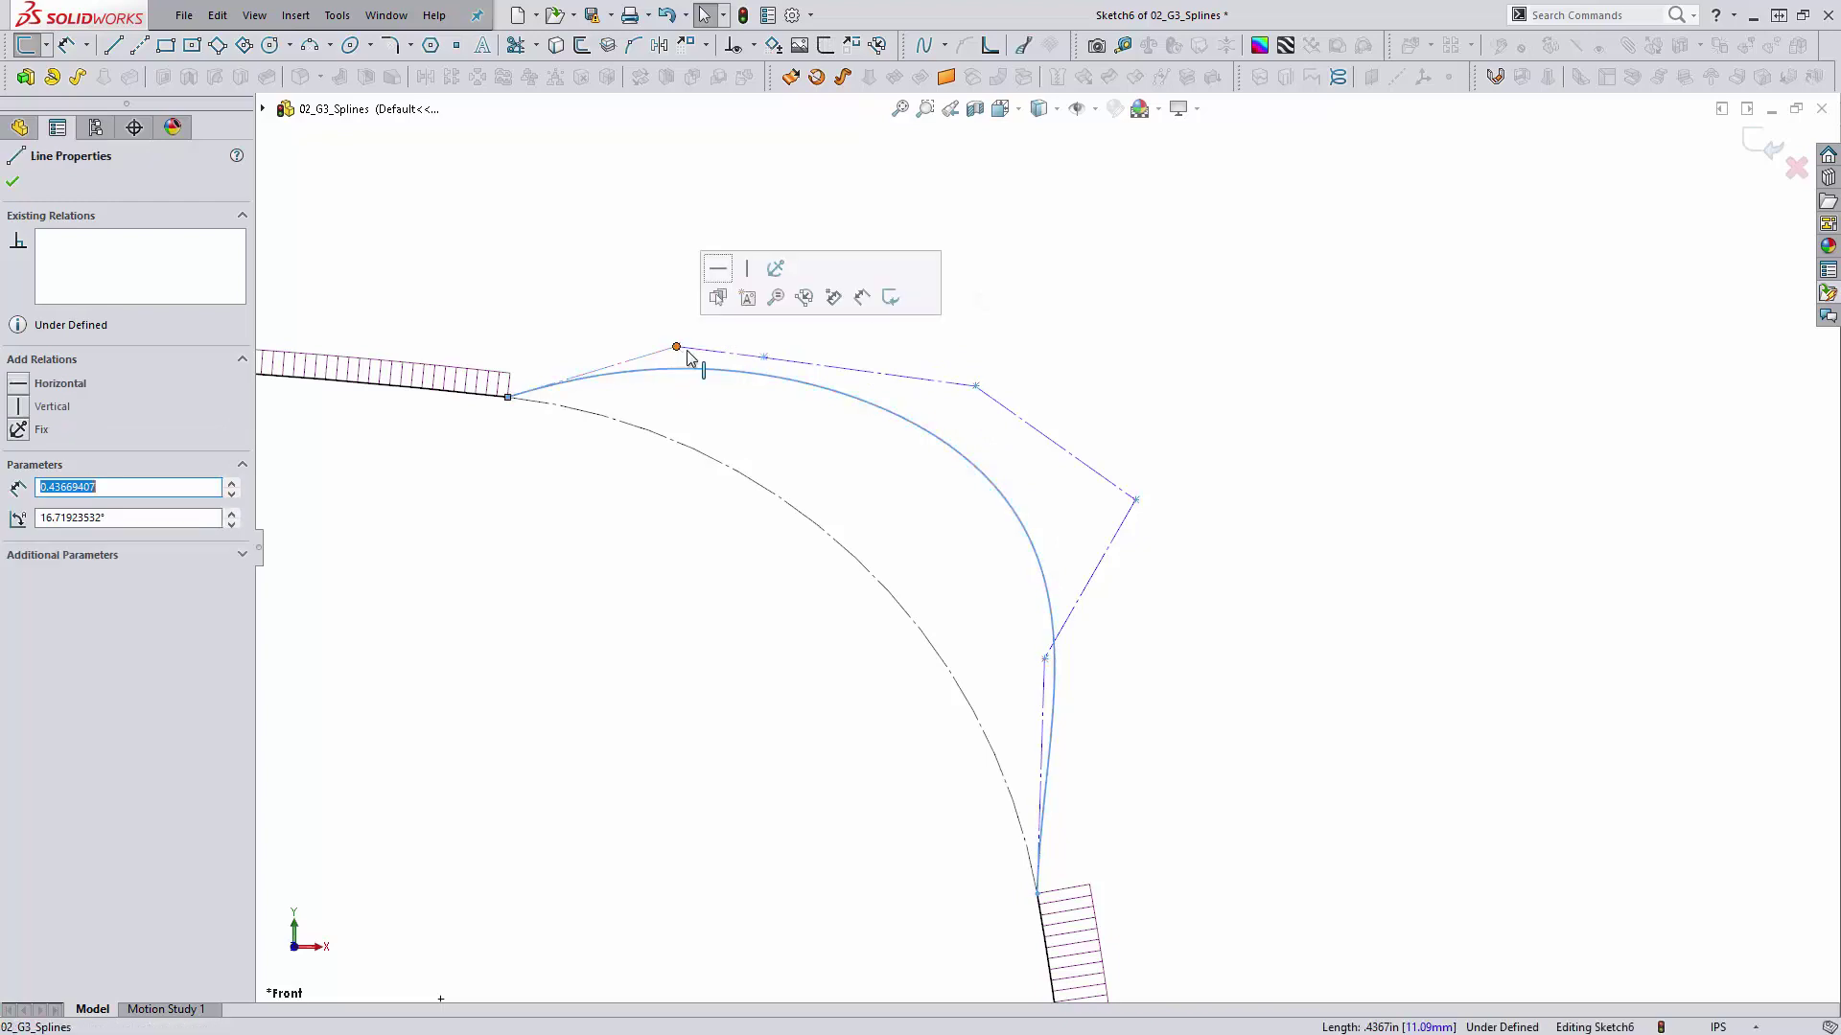
left_click(1118, 522)
scroll(1118, 522, "up", 1)
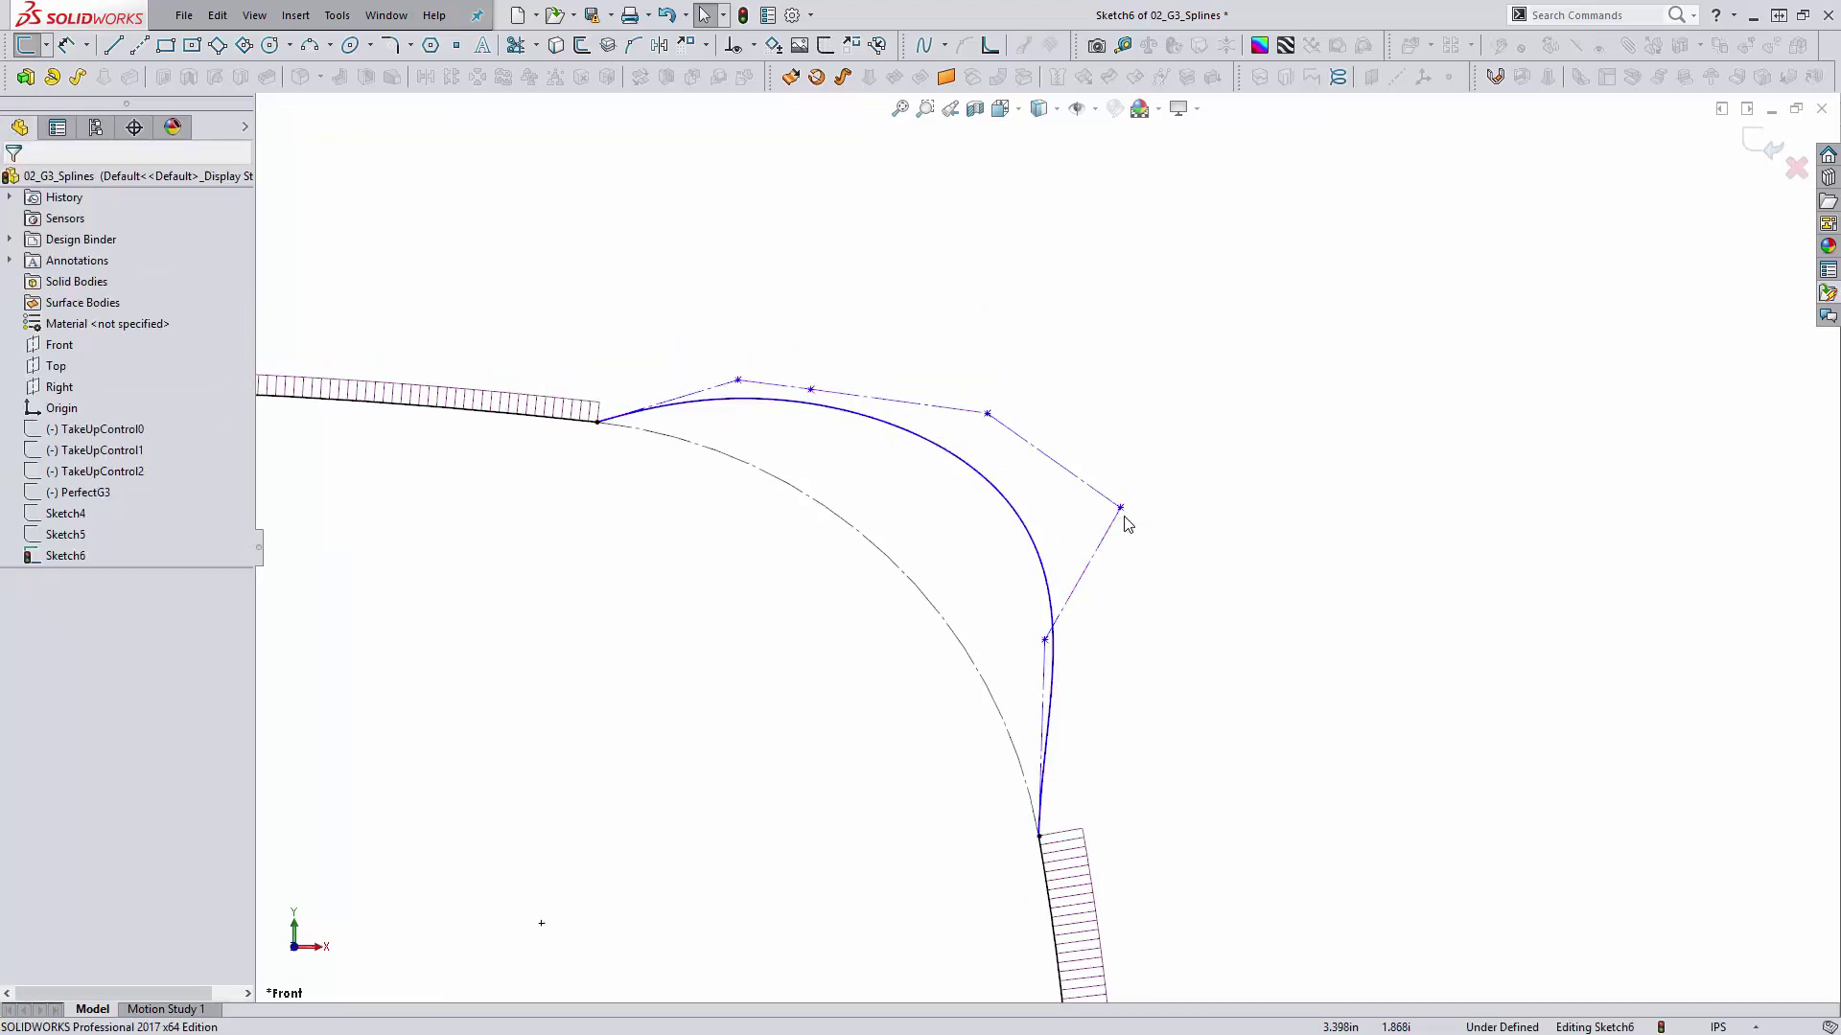
left_click_drag(1120, 510, 986, 548)
left_click(768, 658)
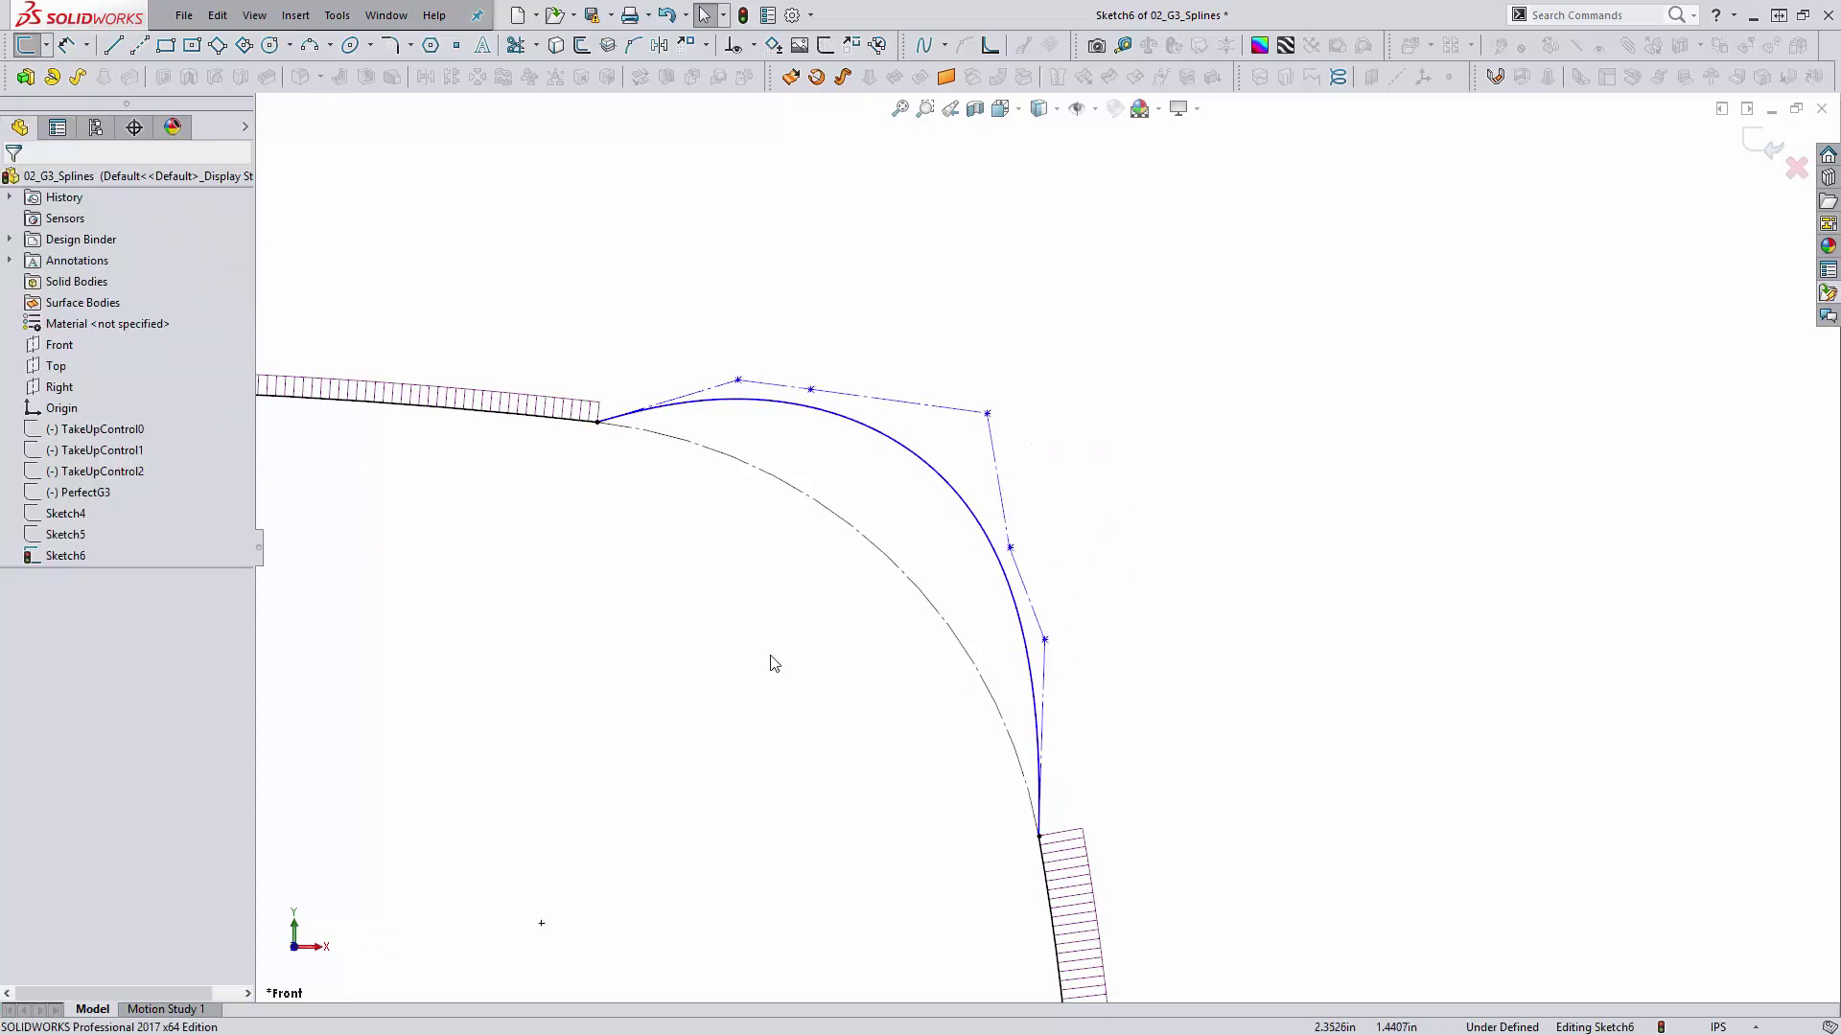
Step: Move the two control vertices nearest the top arc down so they roughly follow that arc's end direction
scroll(906, 479, "up", 1)
left_click_drag(856, 419, 875, 476)
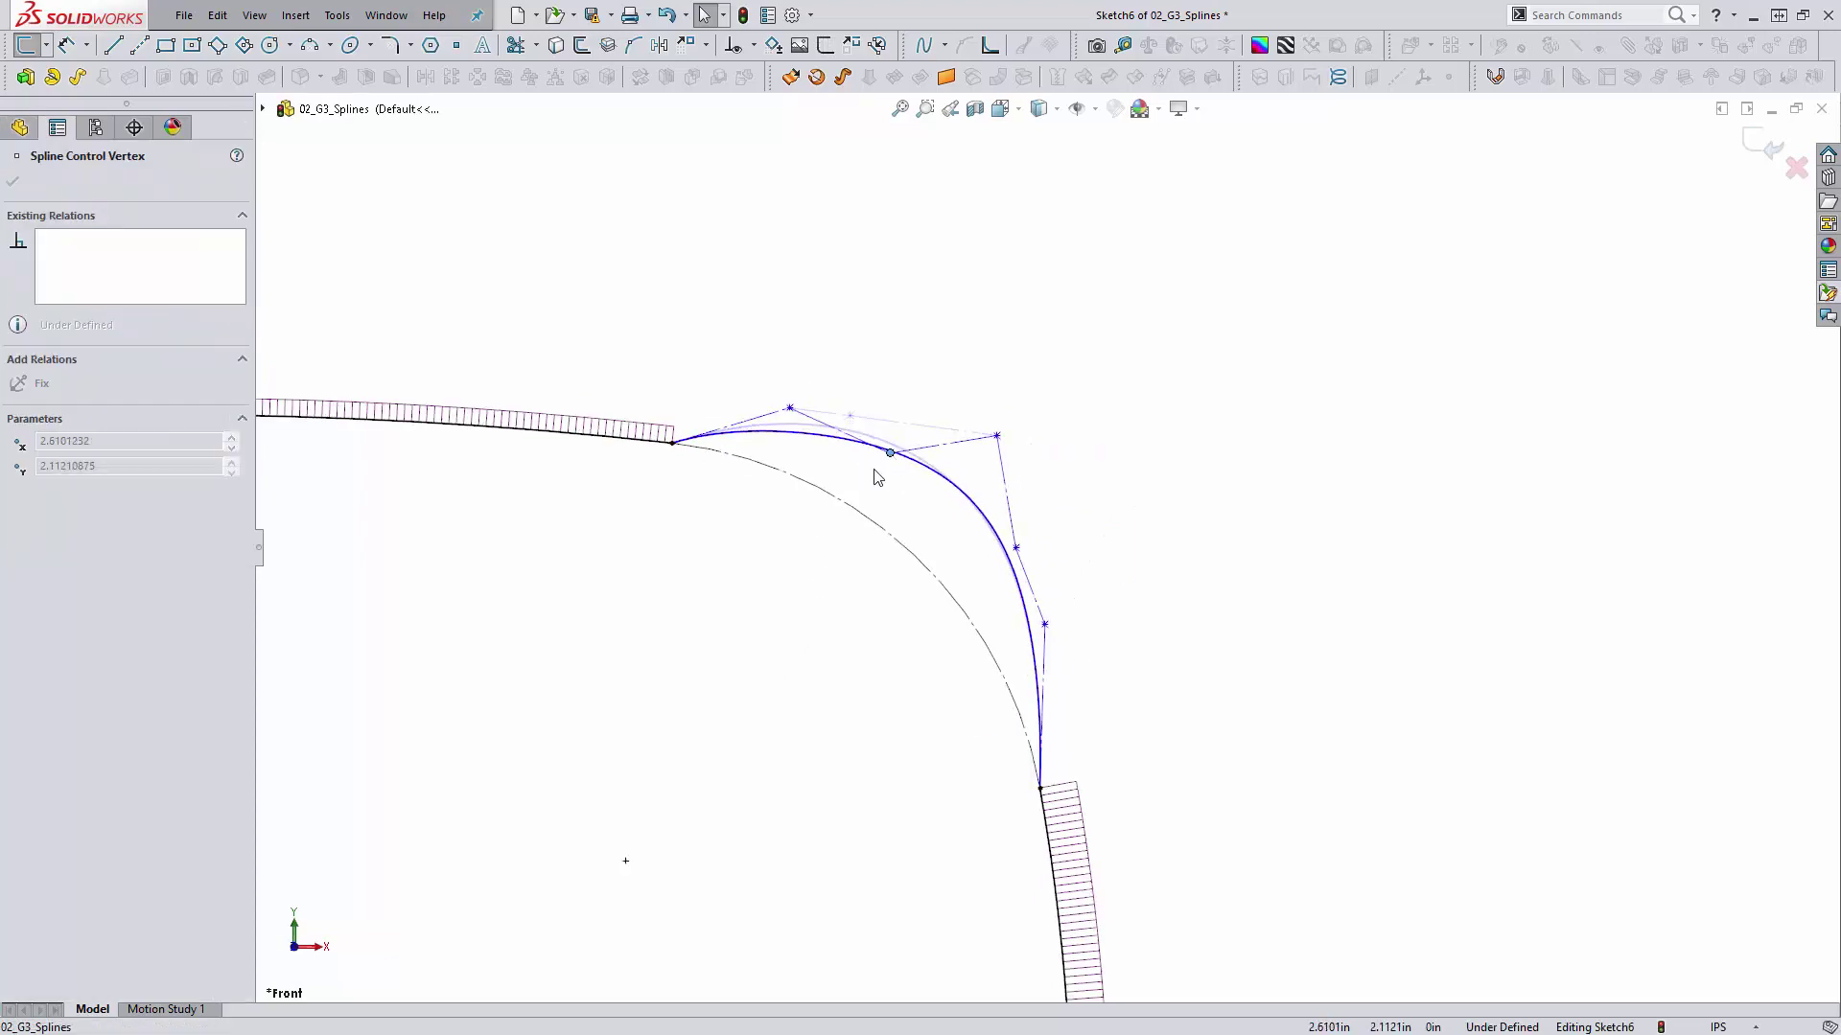
left_click(852, 480)
left_click(838, 452)
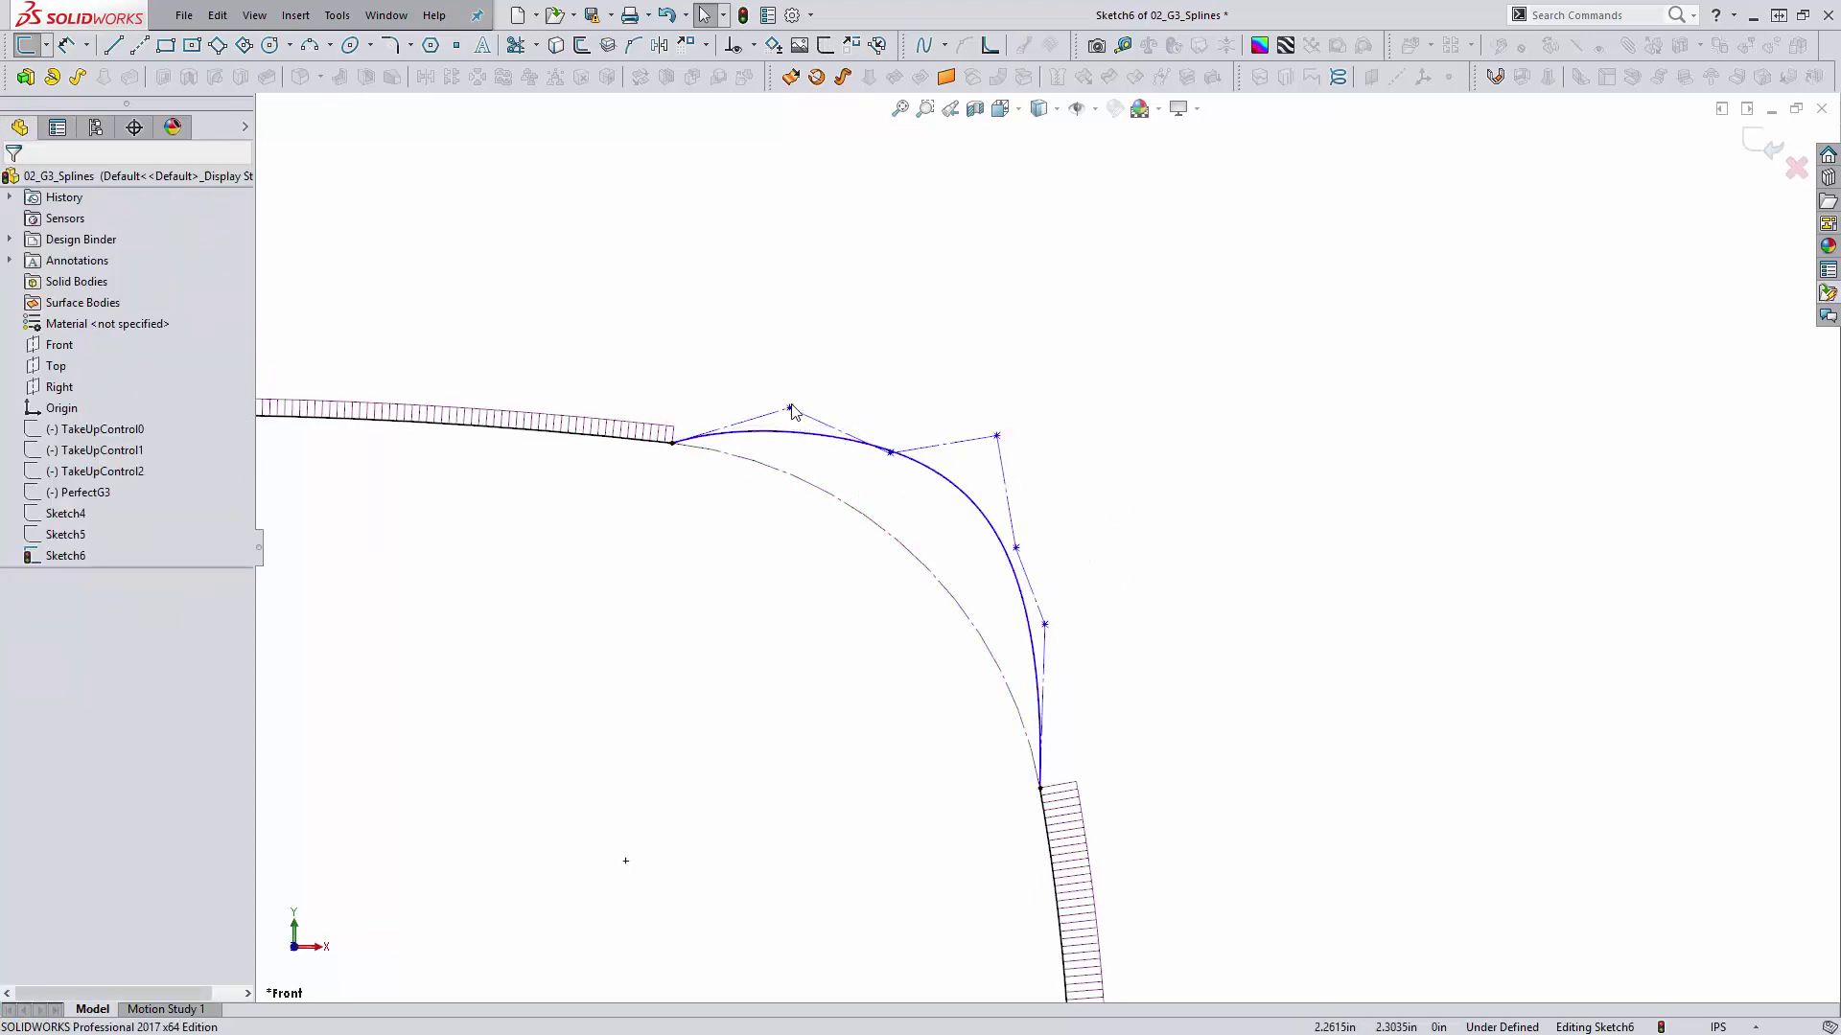
left_click_drag(790, 409, 787, 444)
left_click(788, 448)
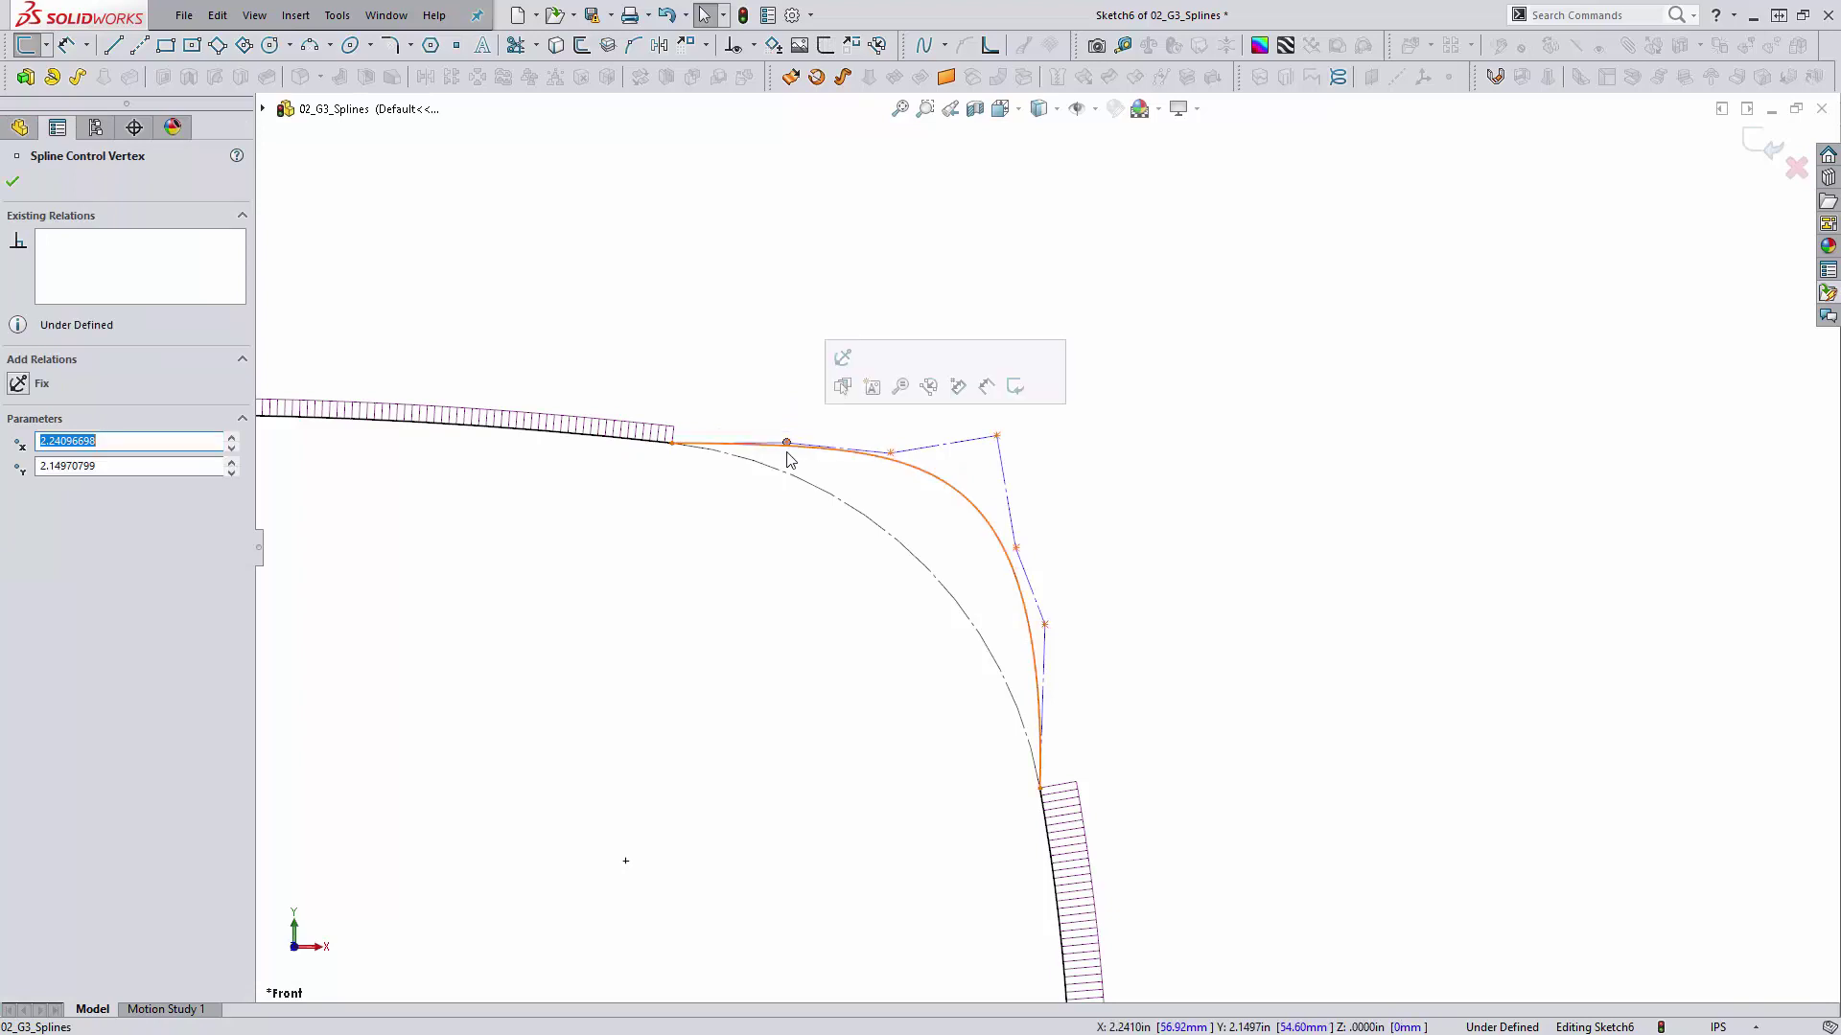
left_click(663, 442, "ctrl")
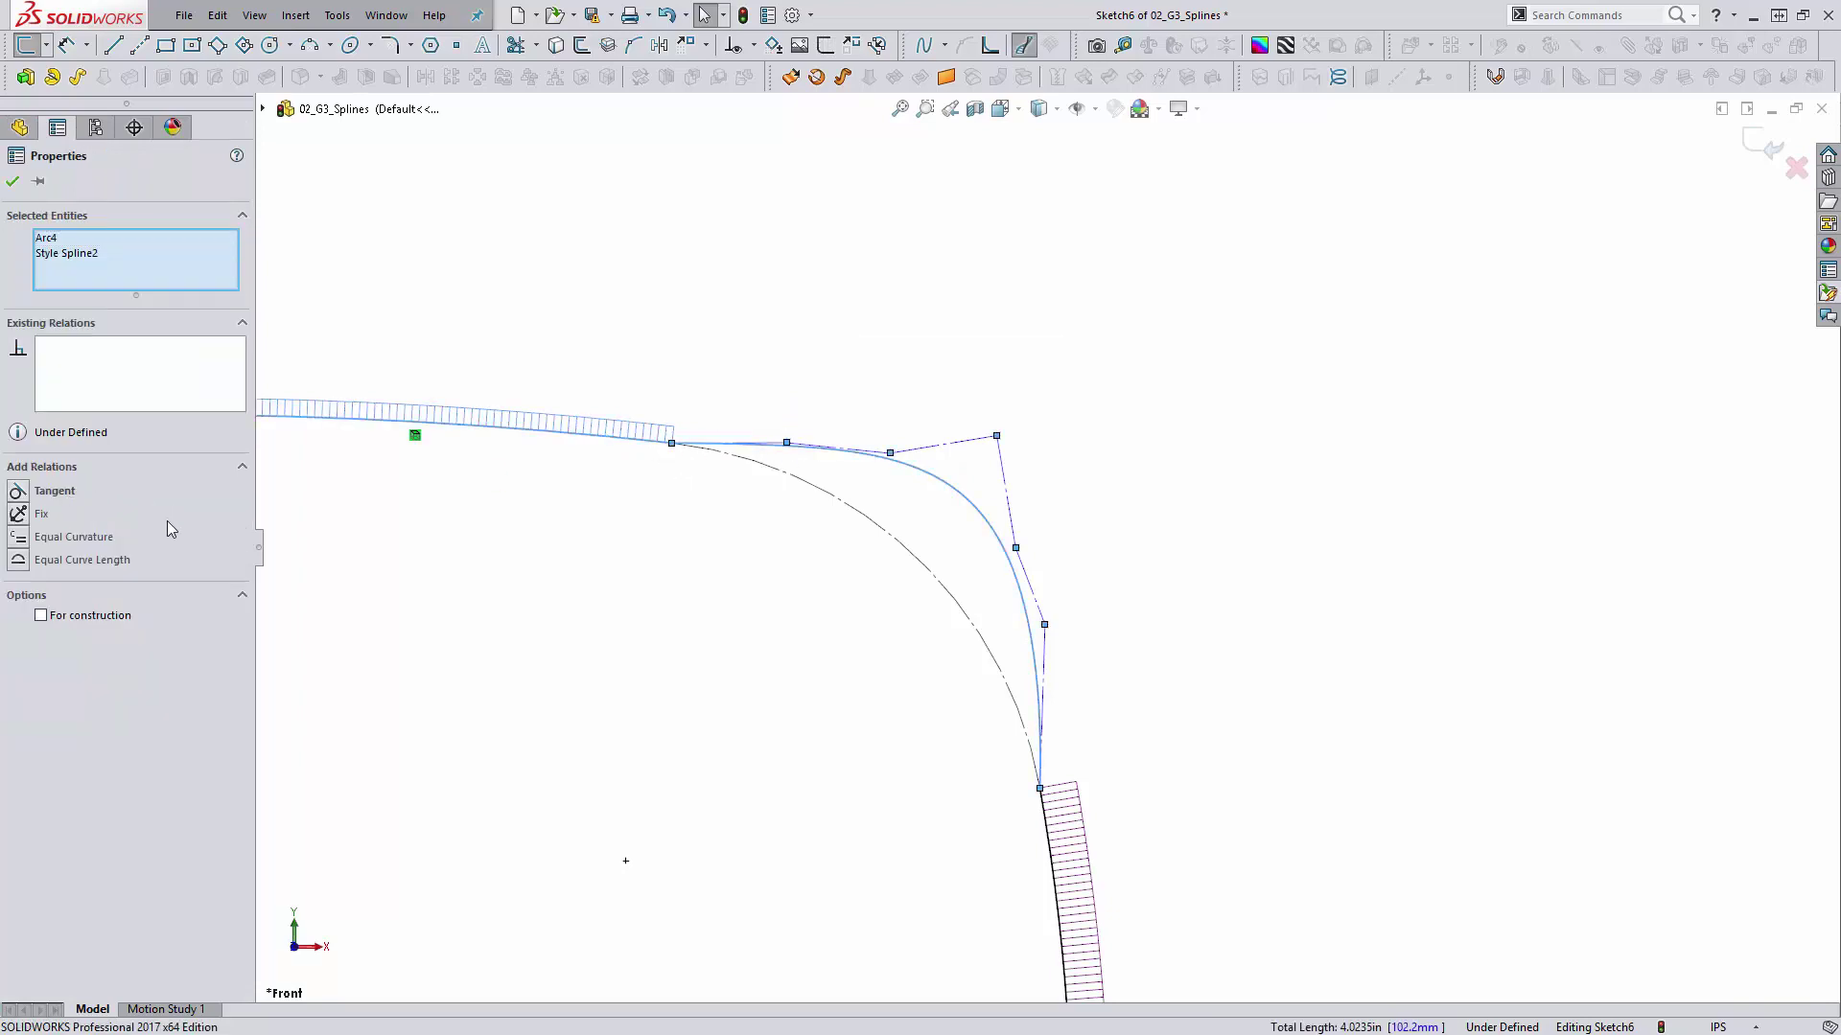
left_click(630, 556)
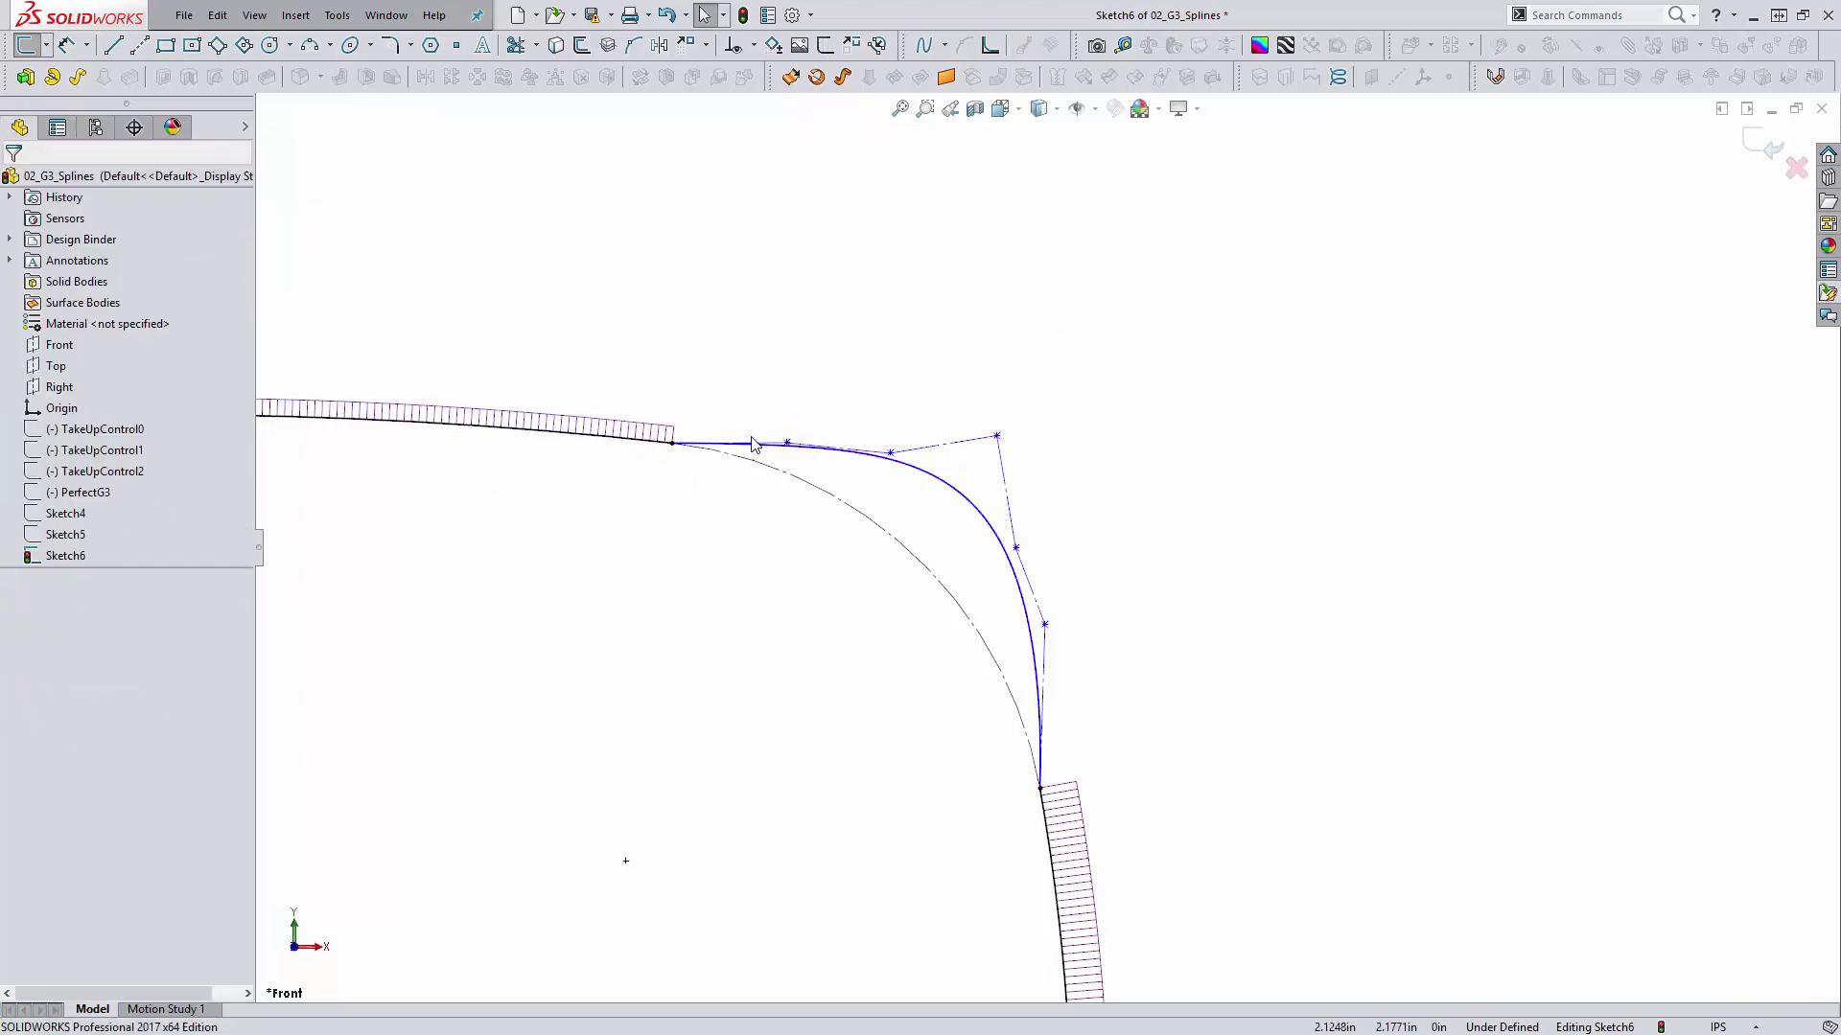
left_click(572, 437)
left_click(681, 602)
Step: Add an Equal Curvature relation between the style spline and the top arc
key("z")
left_click(898, 491)
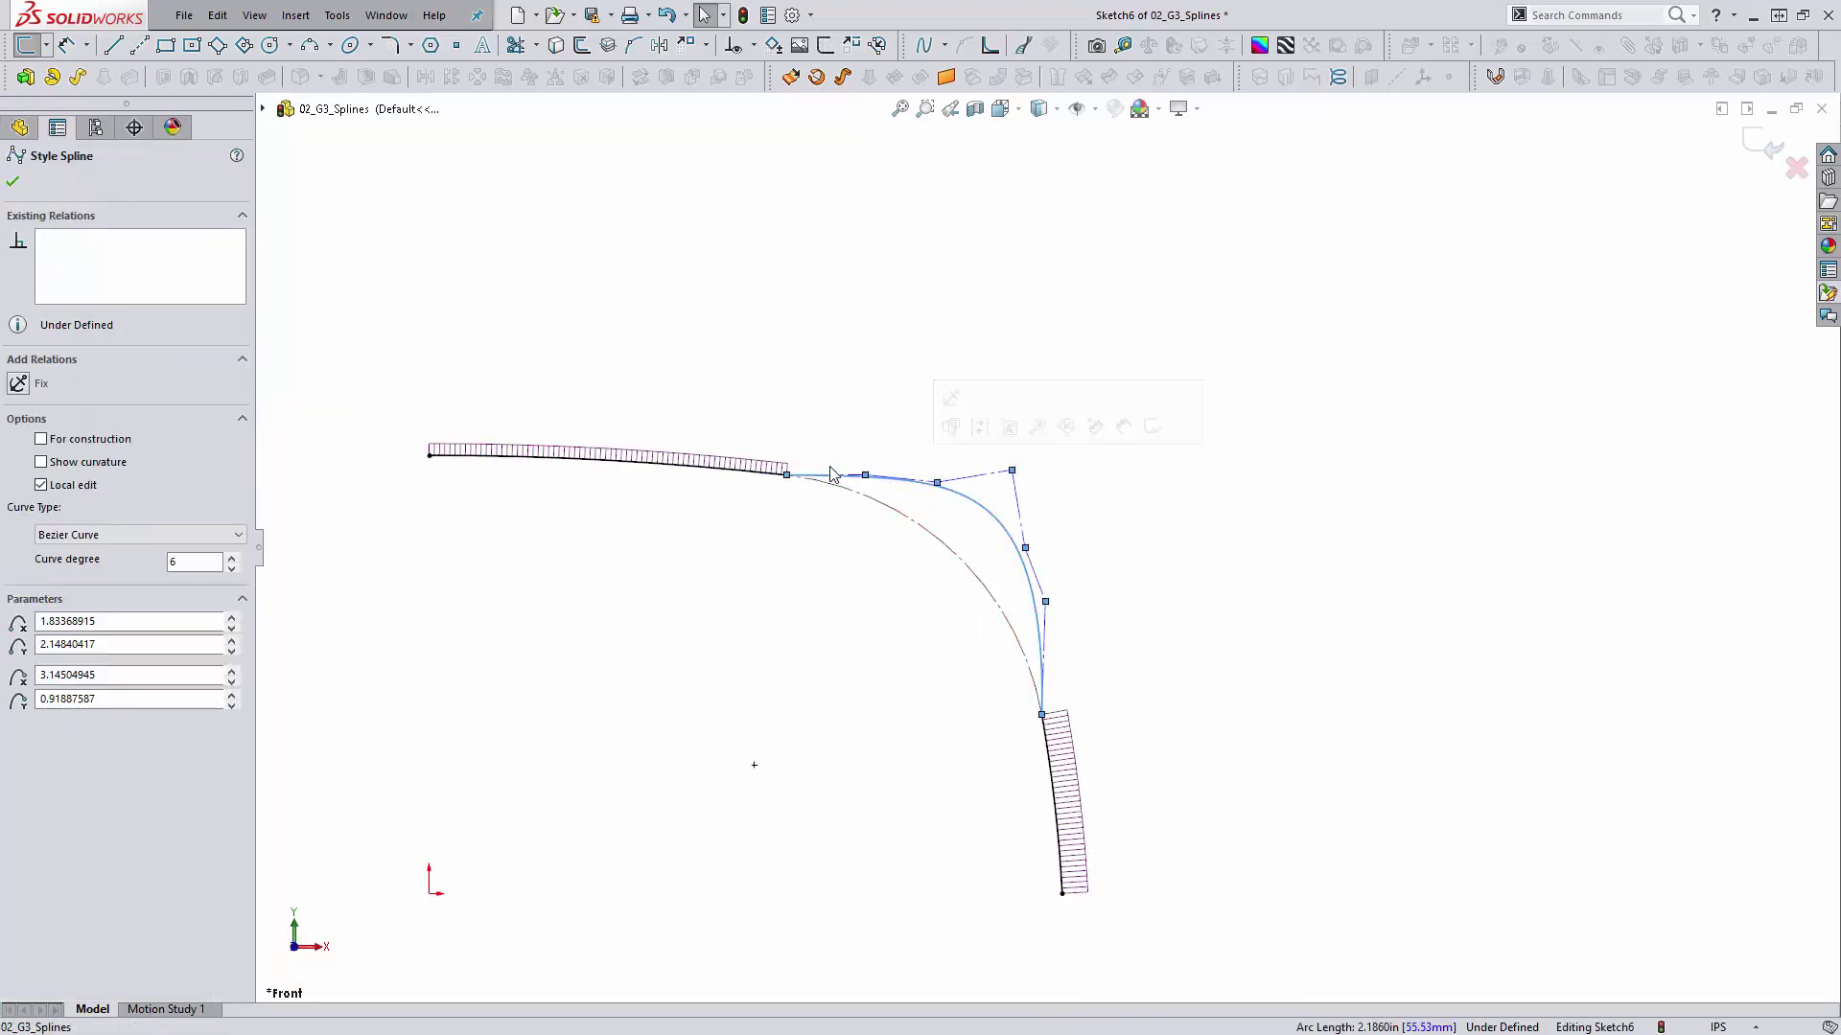
left_click(744, 482)
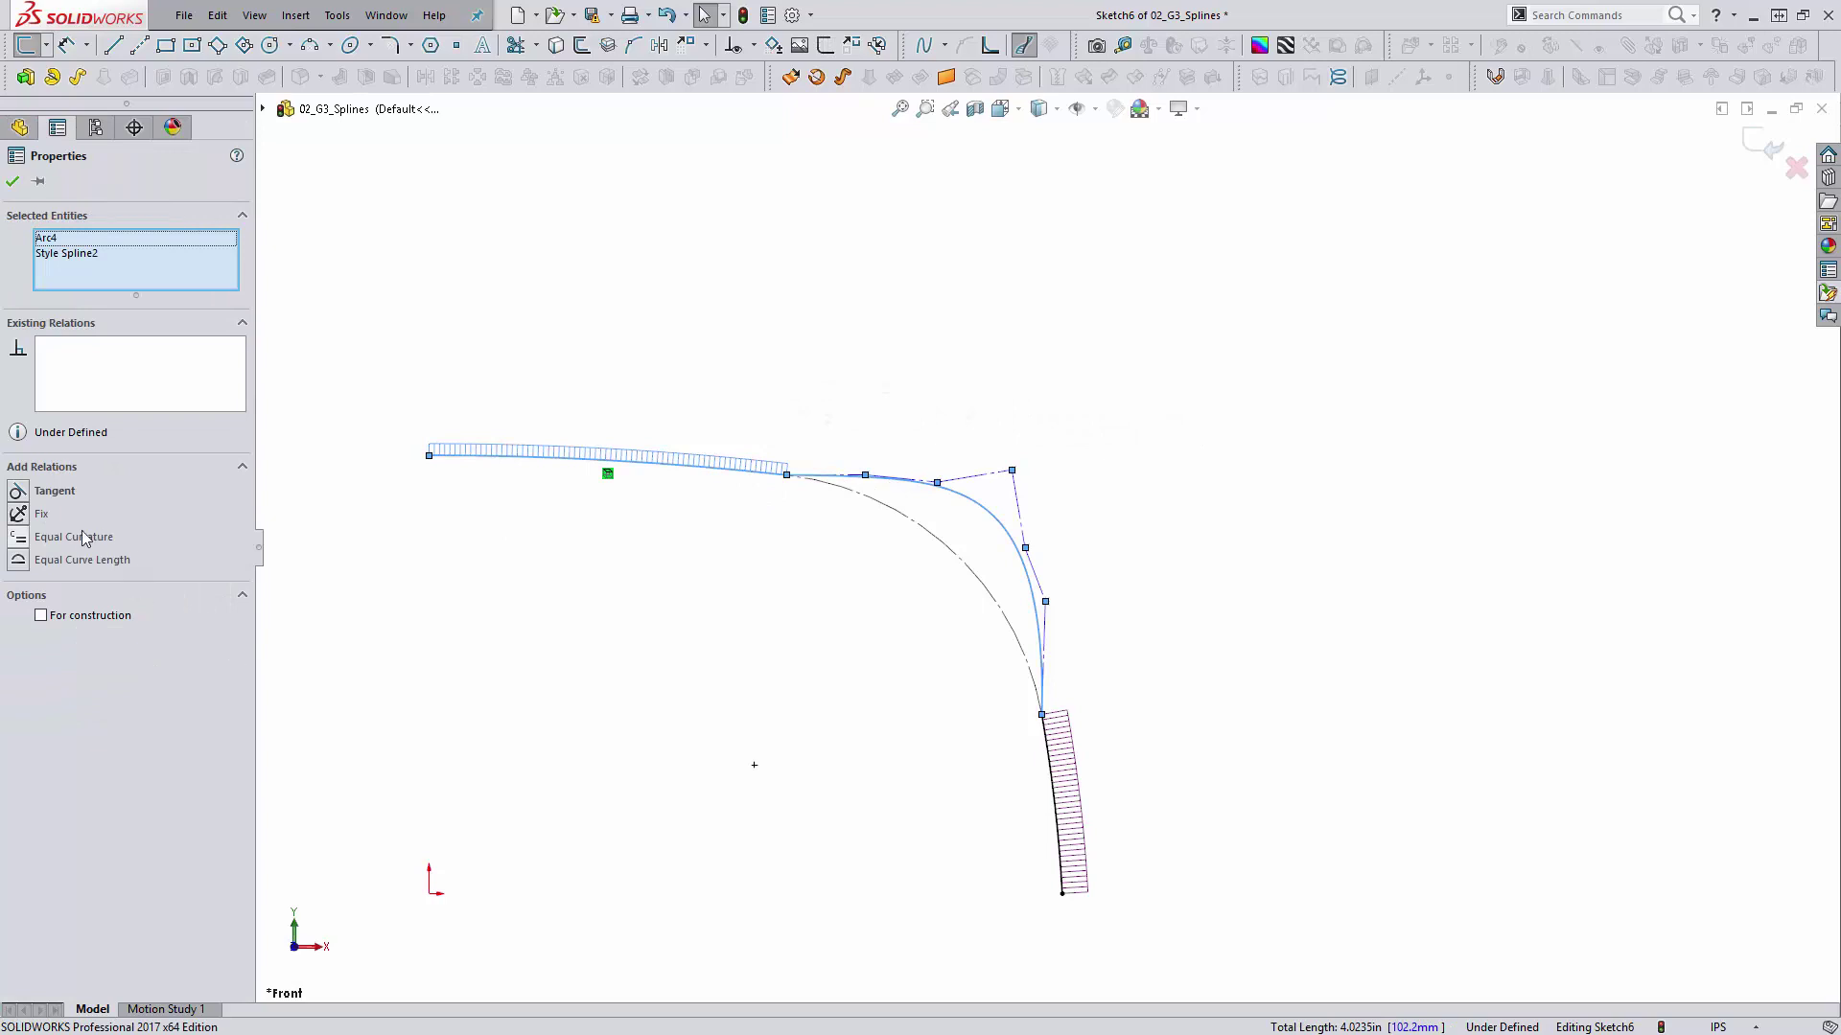
left_click(18, 539)
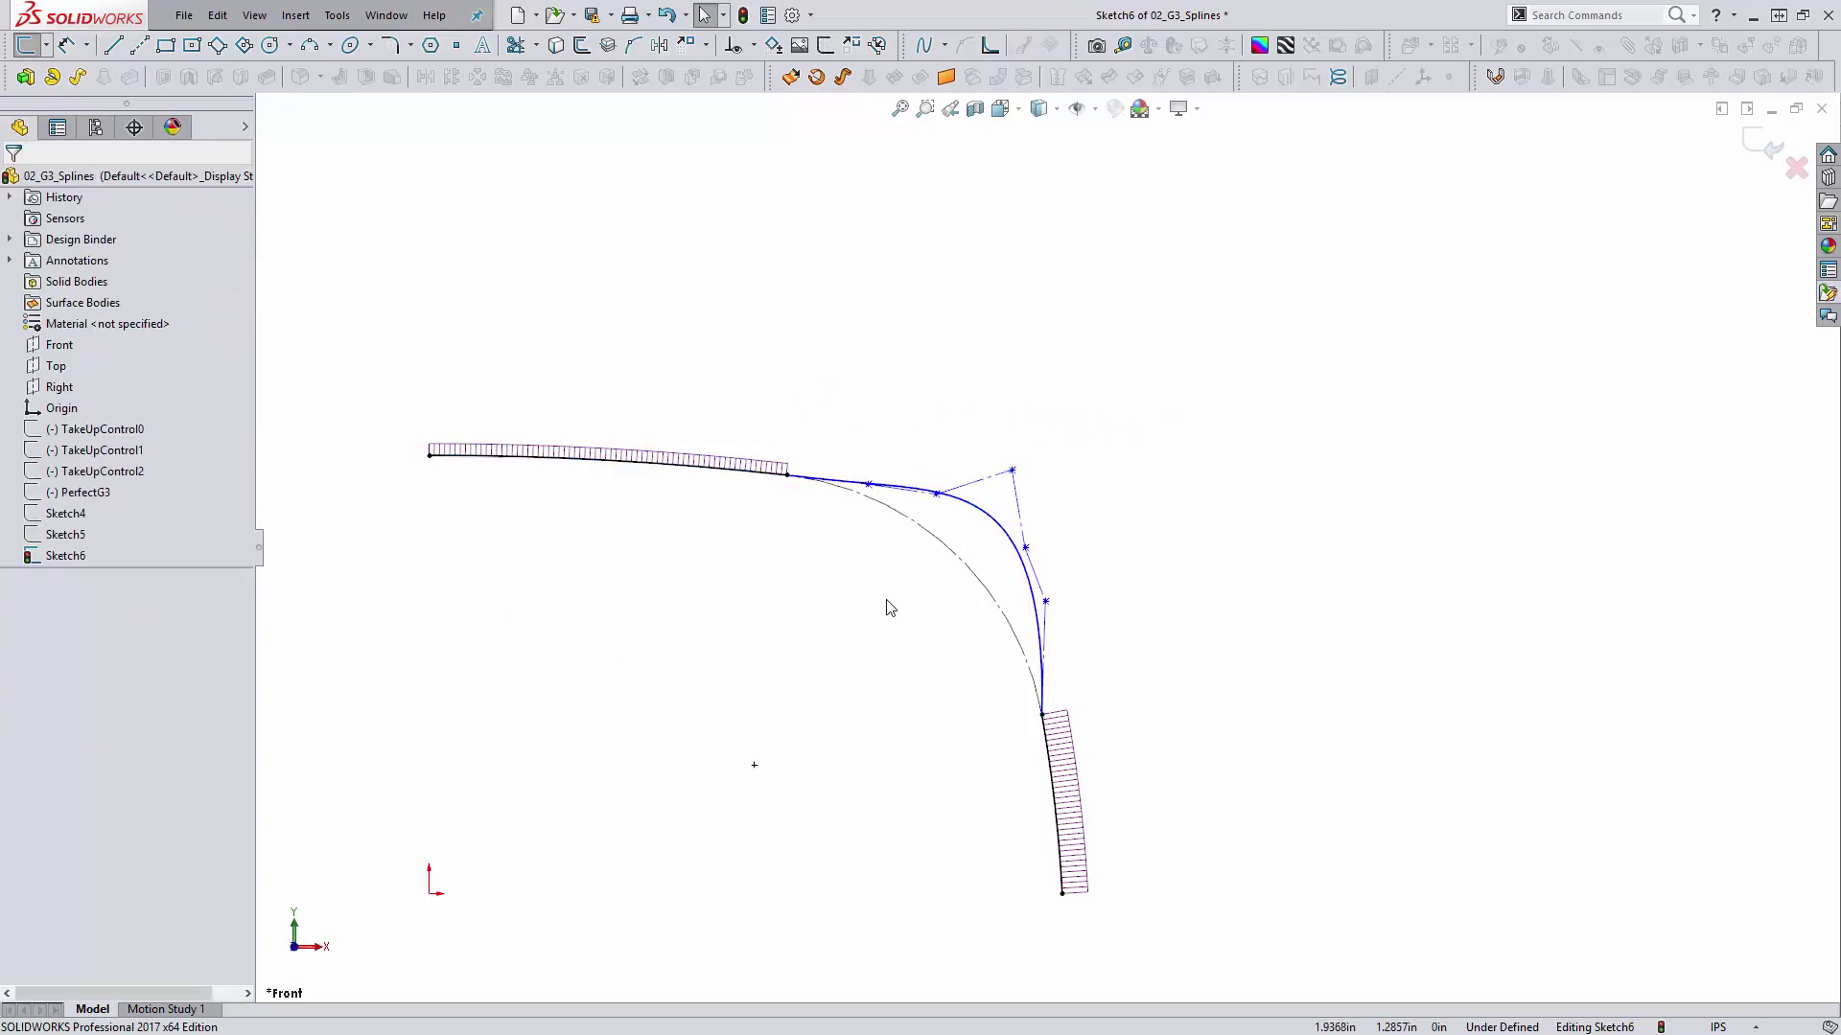
Step: Move the second control vertex from the top arc slightly back toward the arc
scroll(964, 498, "down", 3)
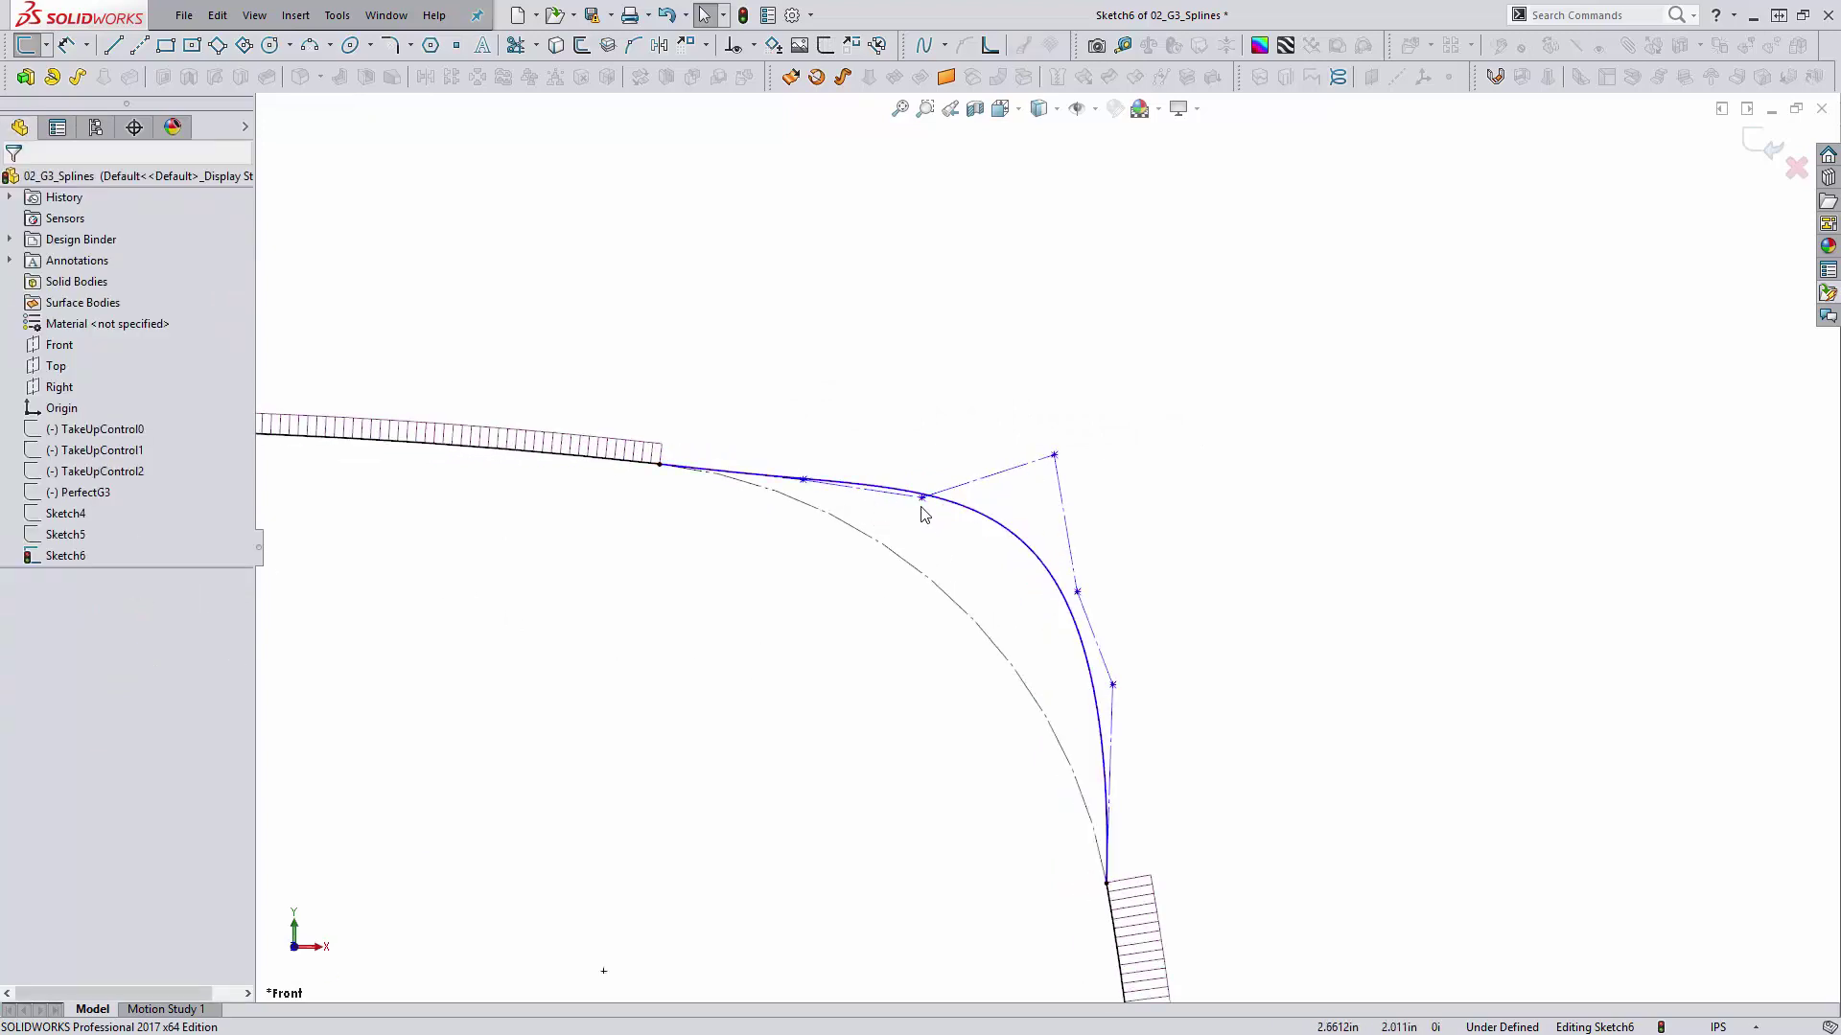
left_click_drag(923, 499, 892, 452)
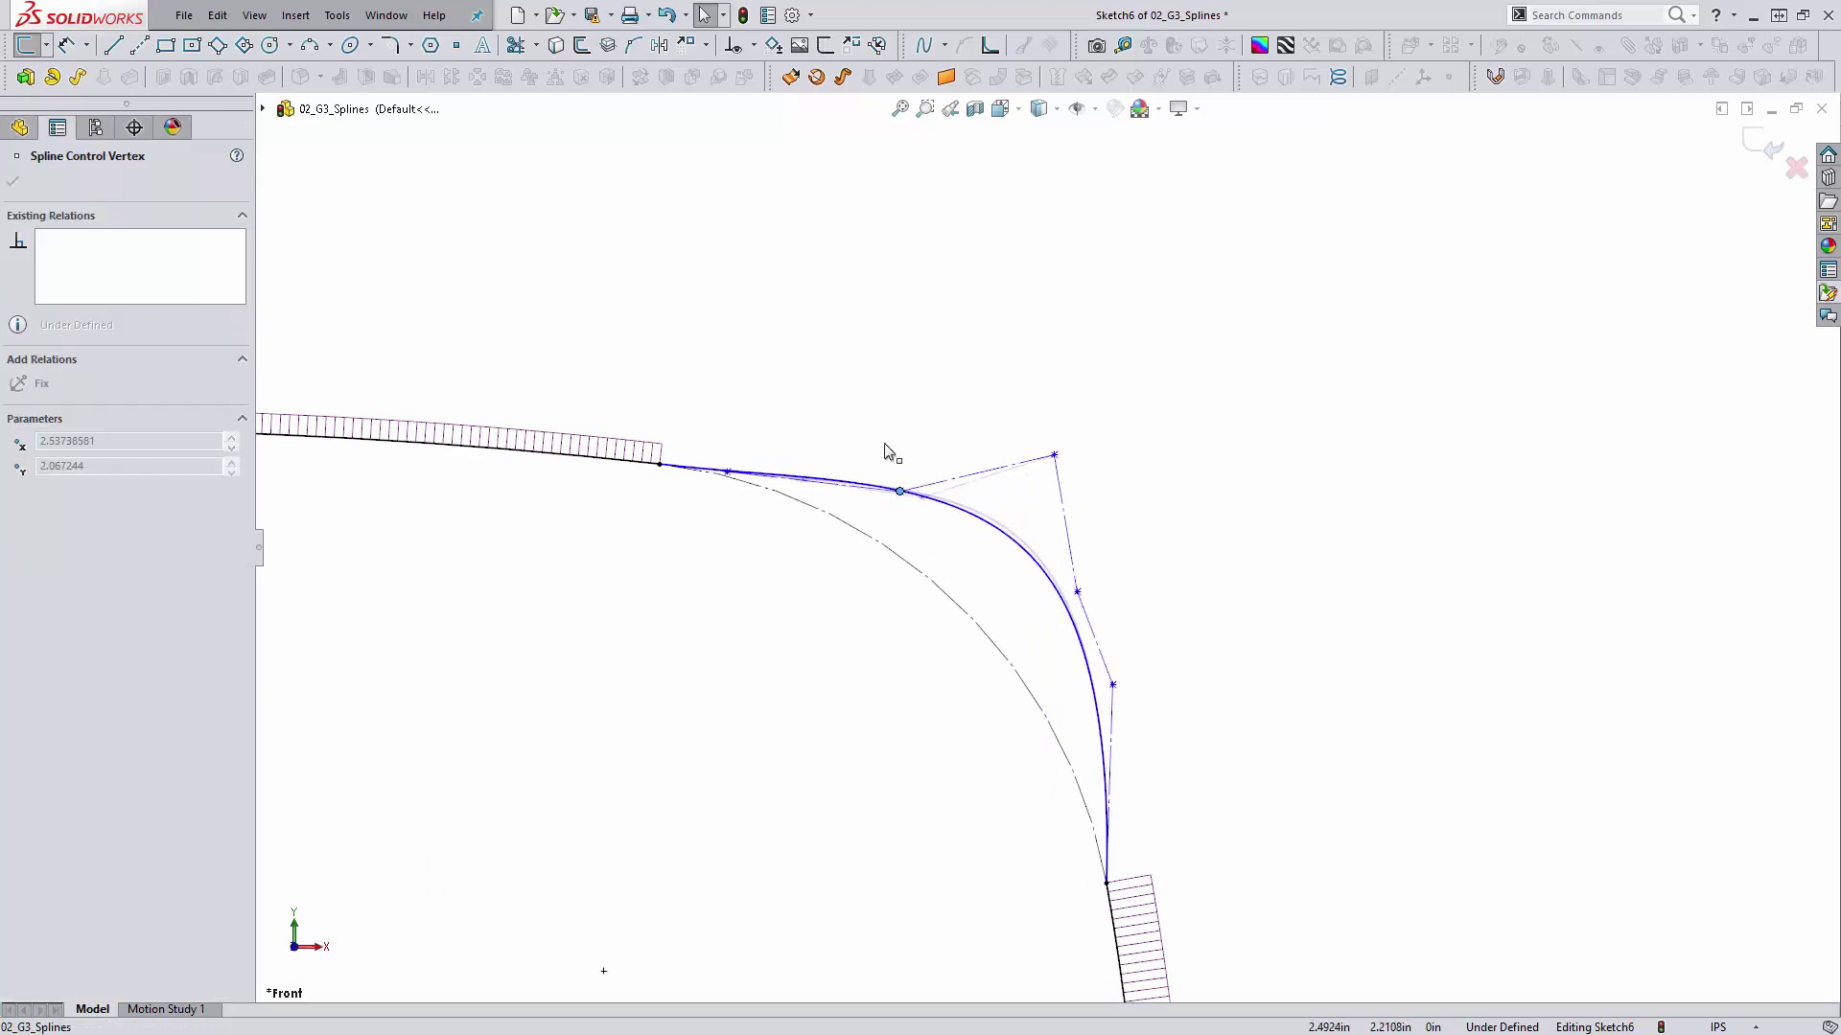
Step: Add an Equal Curvature relation between the style spline and the lower-right arc, and pull the corner control vertex inward to roughly X 2.83, Y 1.92
left_click(1105, 788)
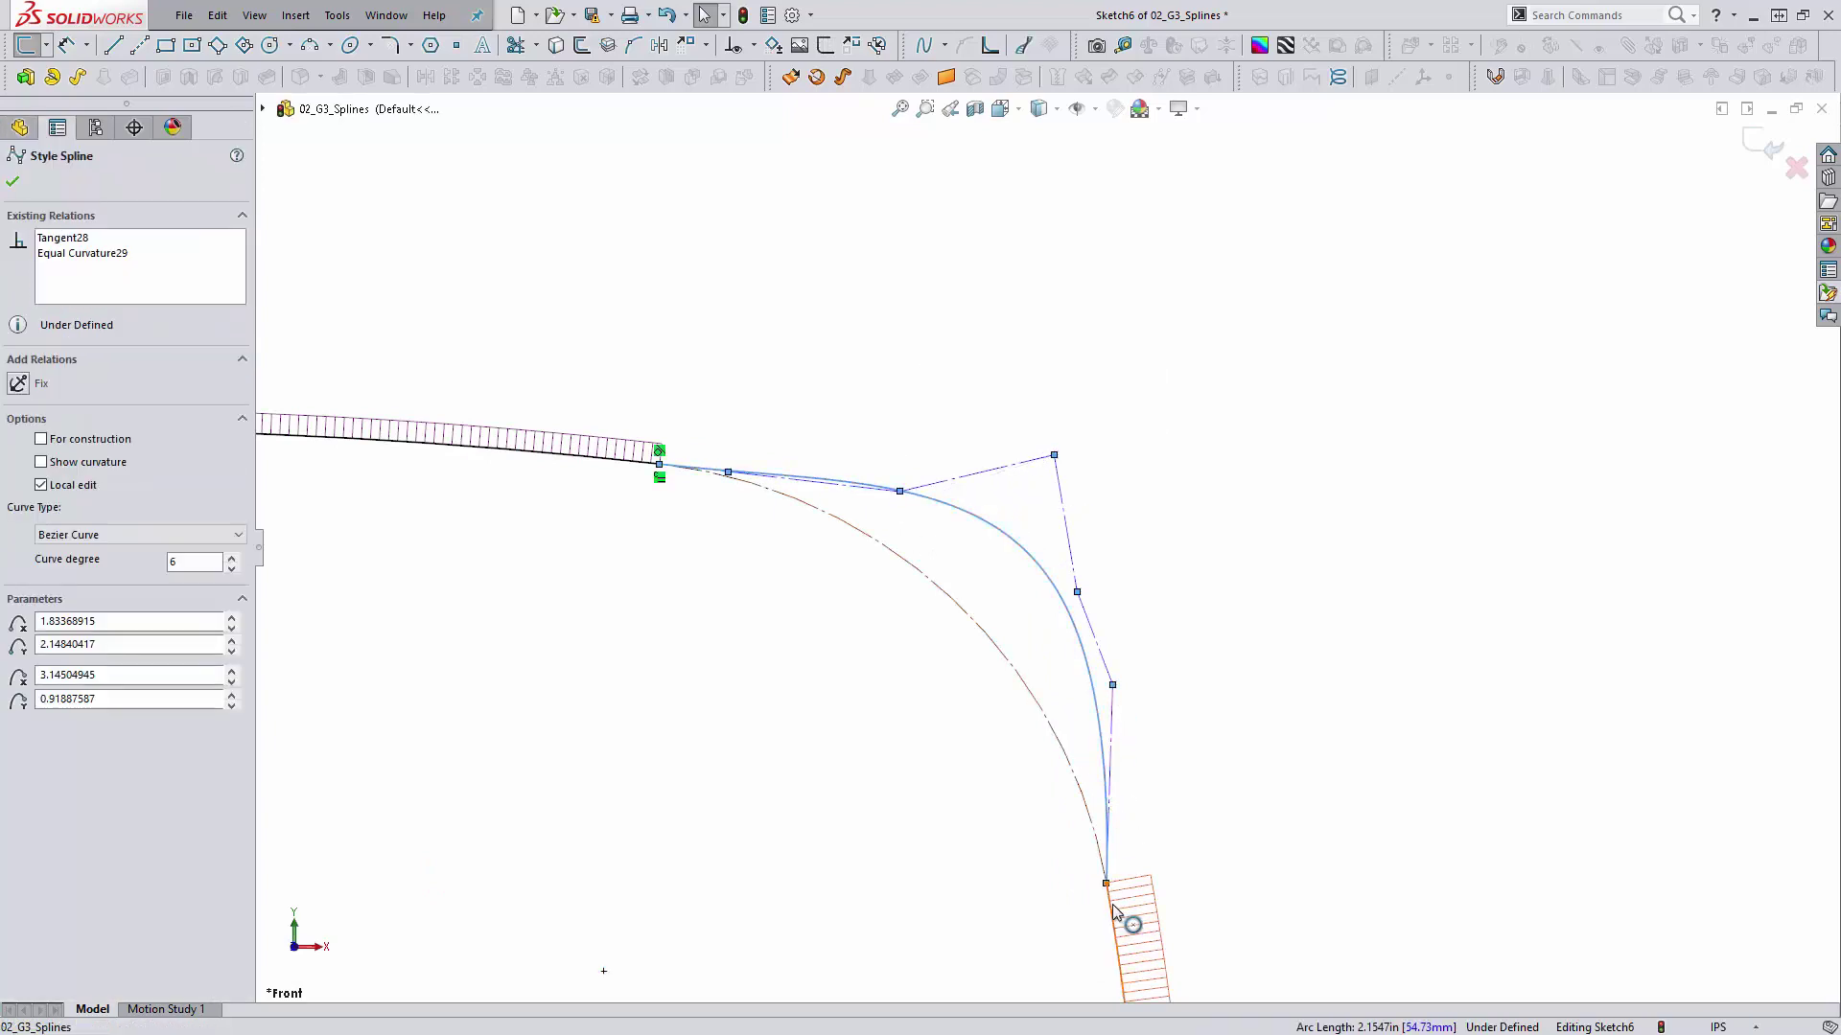
left_click(1120, 988, "ctrl")
left_click(18, 545)
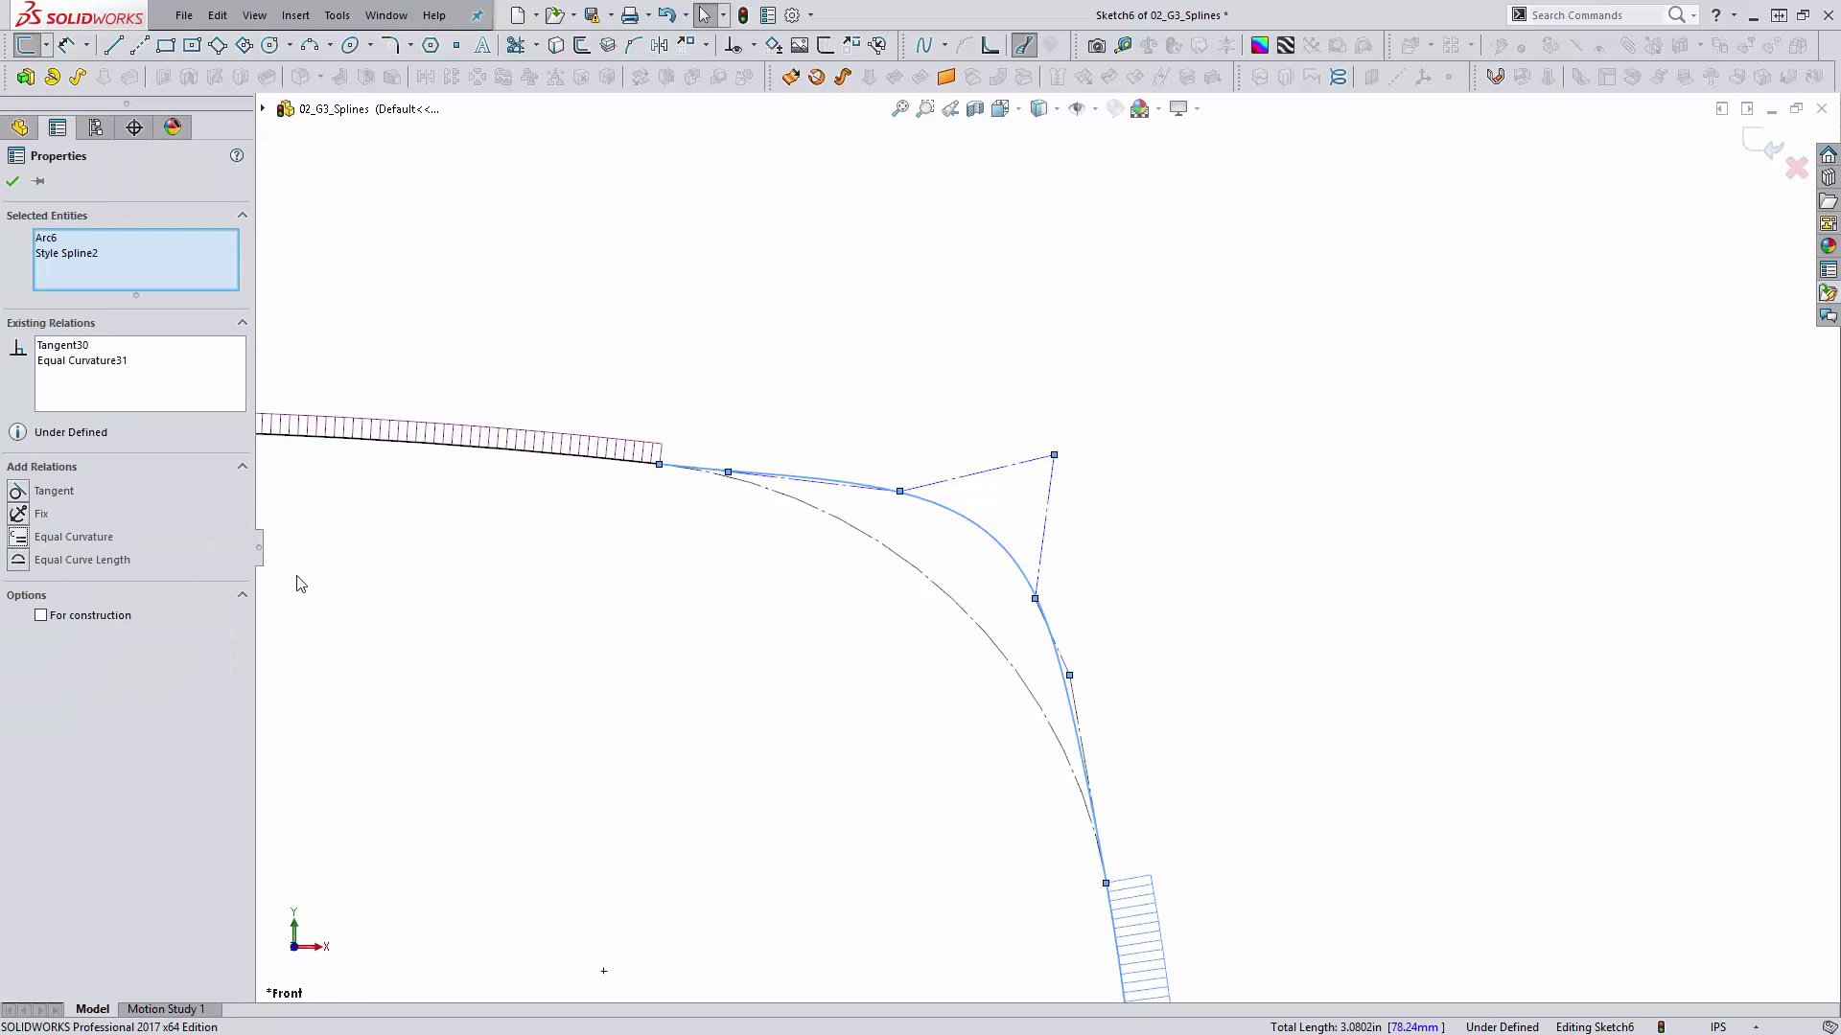
left_click(867, 768)
scroll(1067, 526, "up", 2)
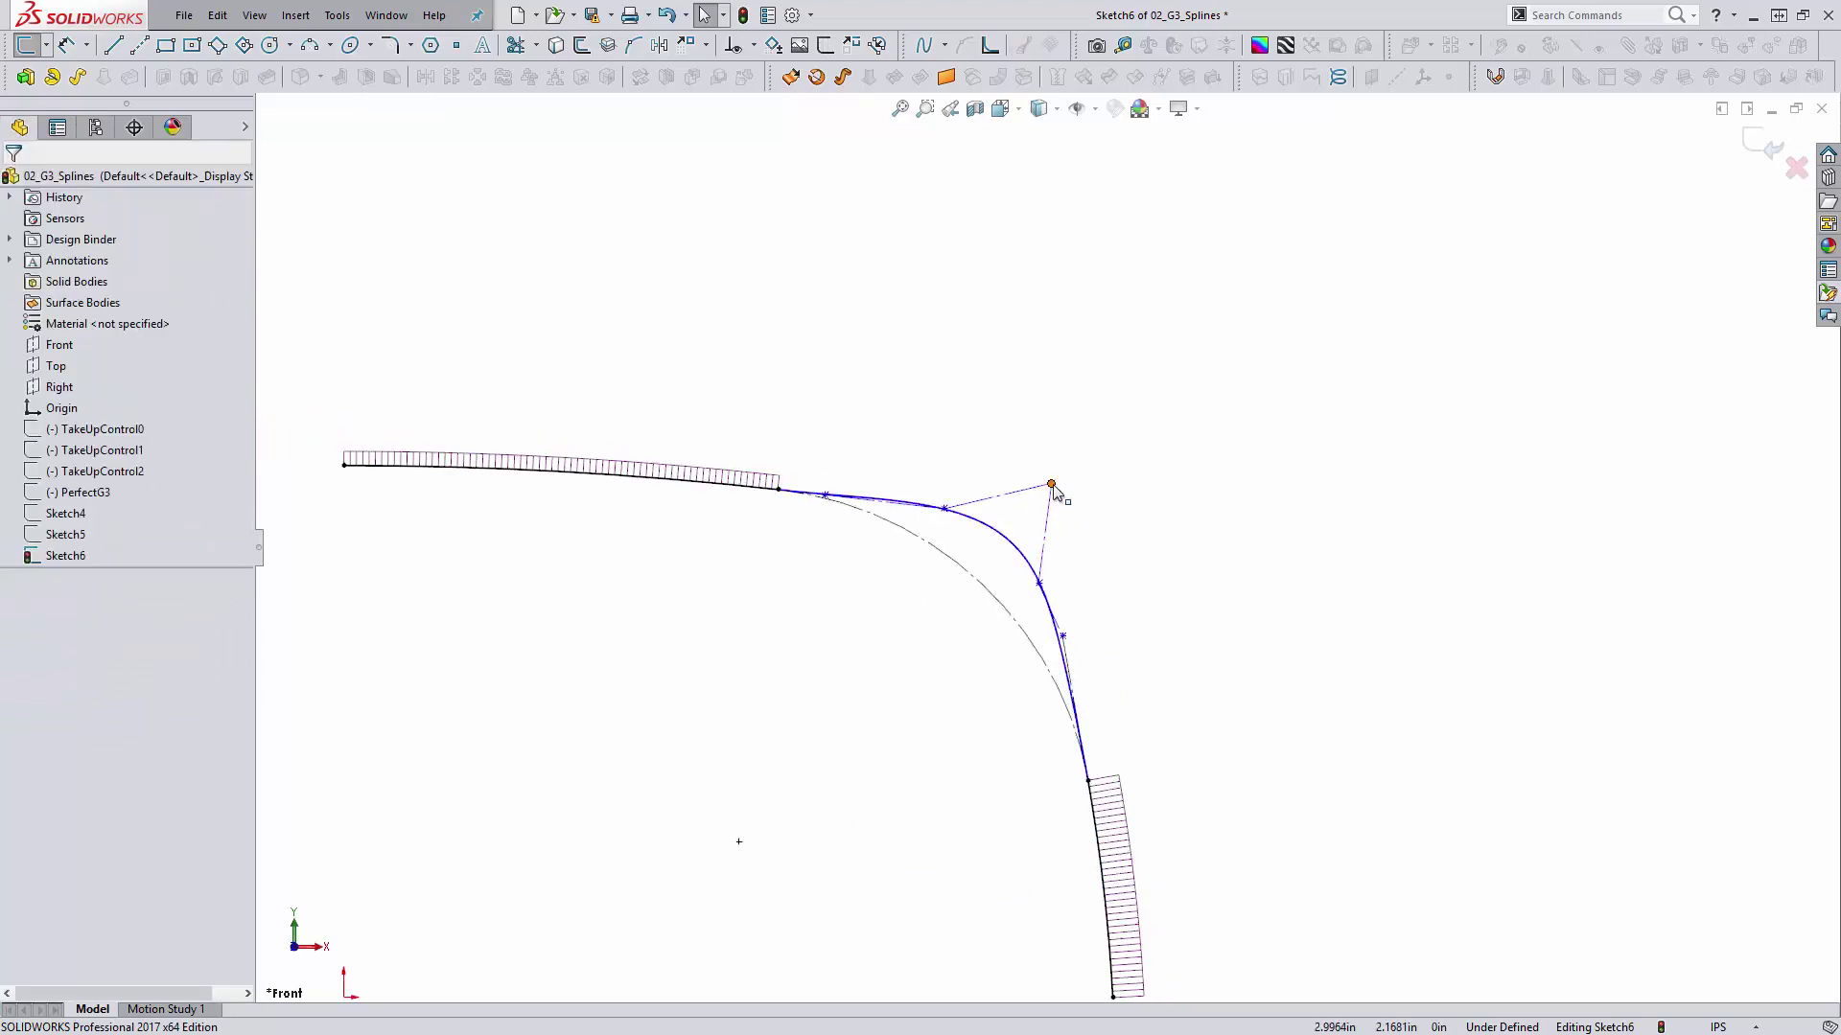
left_click_drag(1052, 487, 1017, 549)
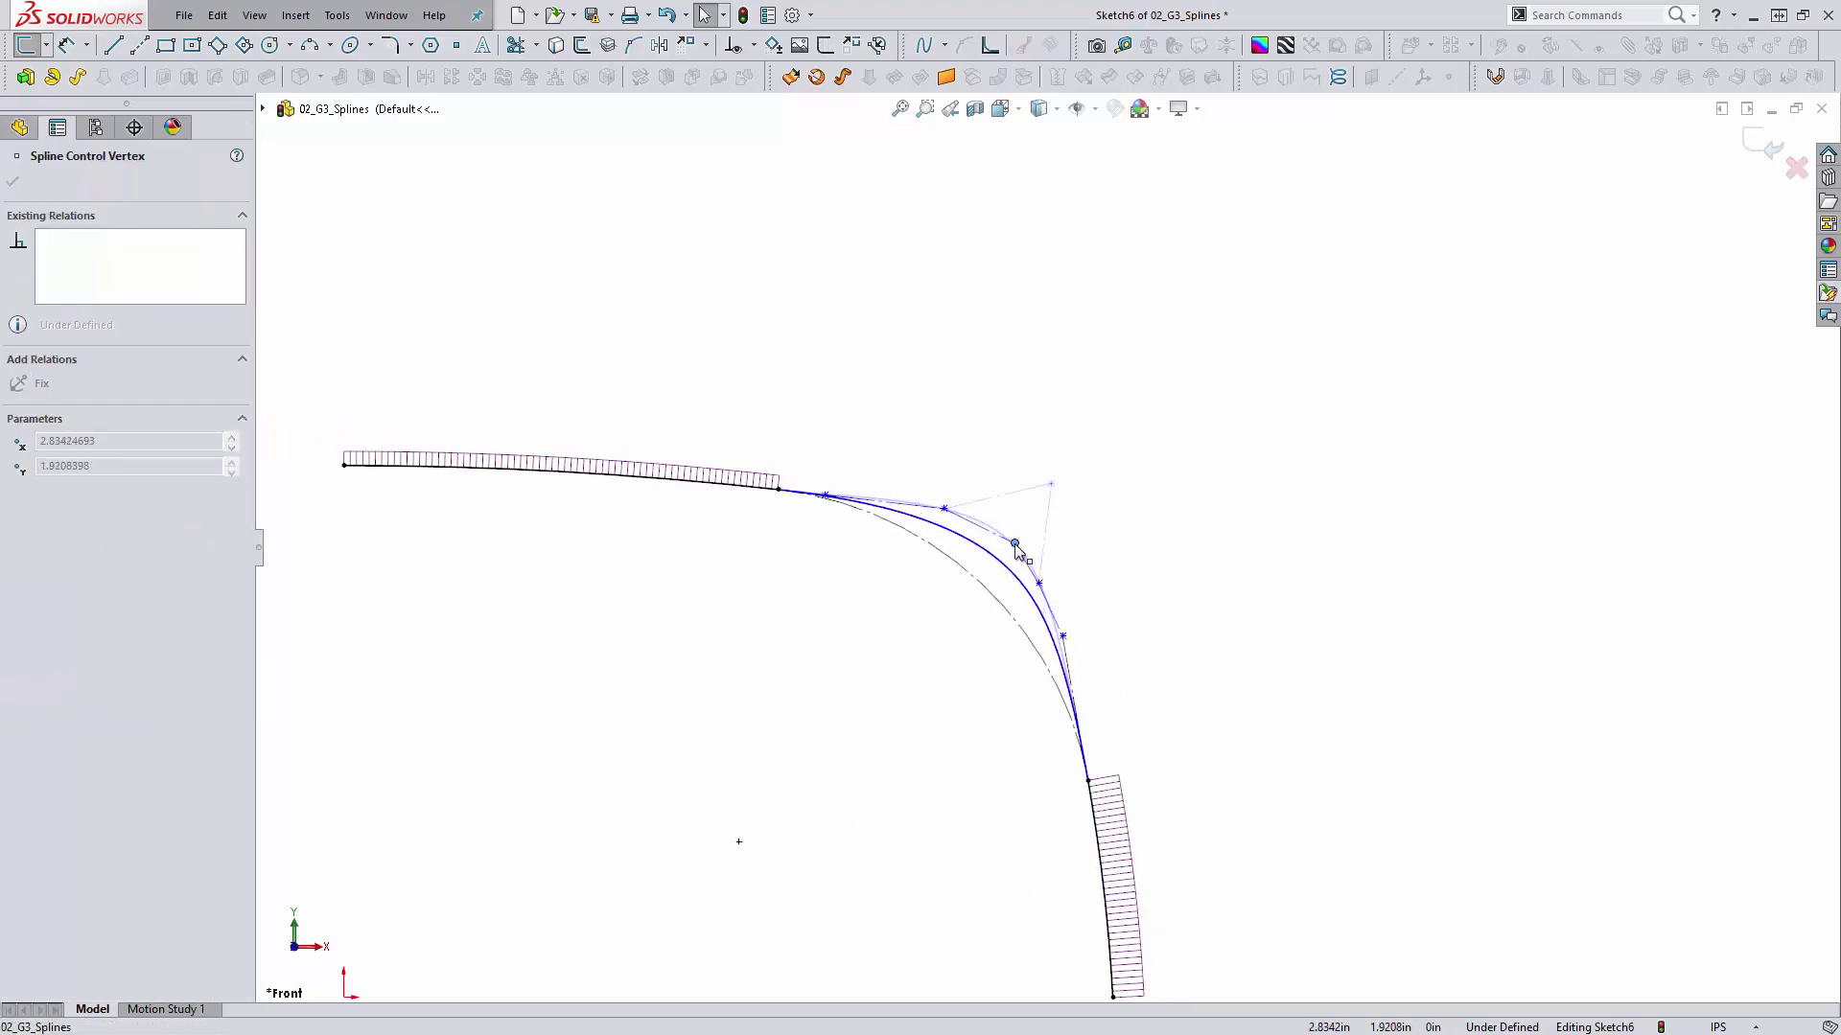
Step: Add an Equal relation to the three control polygon legs running from the top arc to the corner vertex
scroll(1019, 561, "down", 2)
scroll(898, 513, "down", 2)
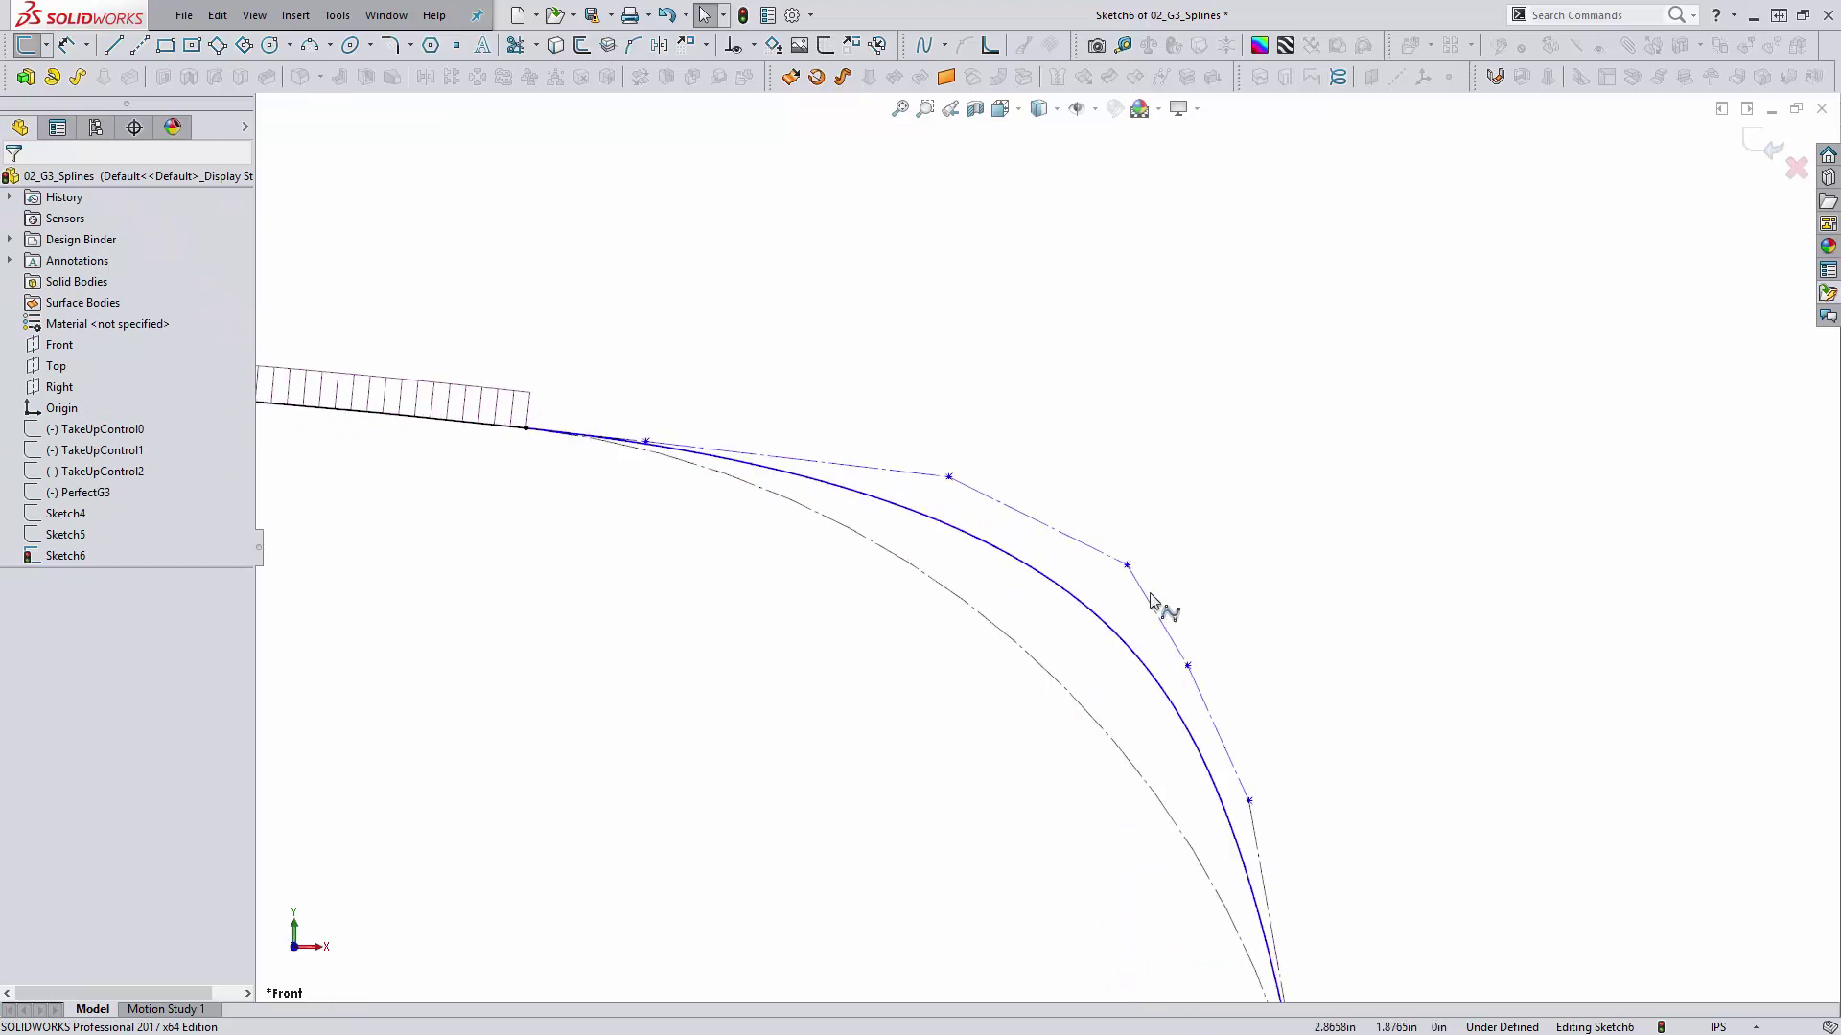
left_click(923, 474)
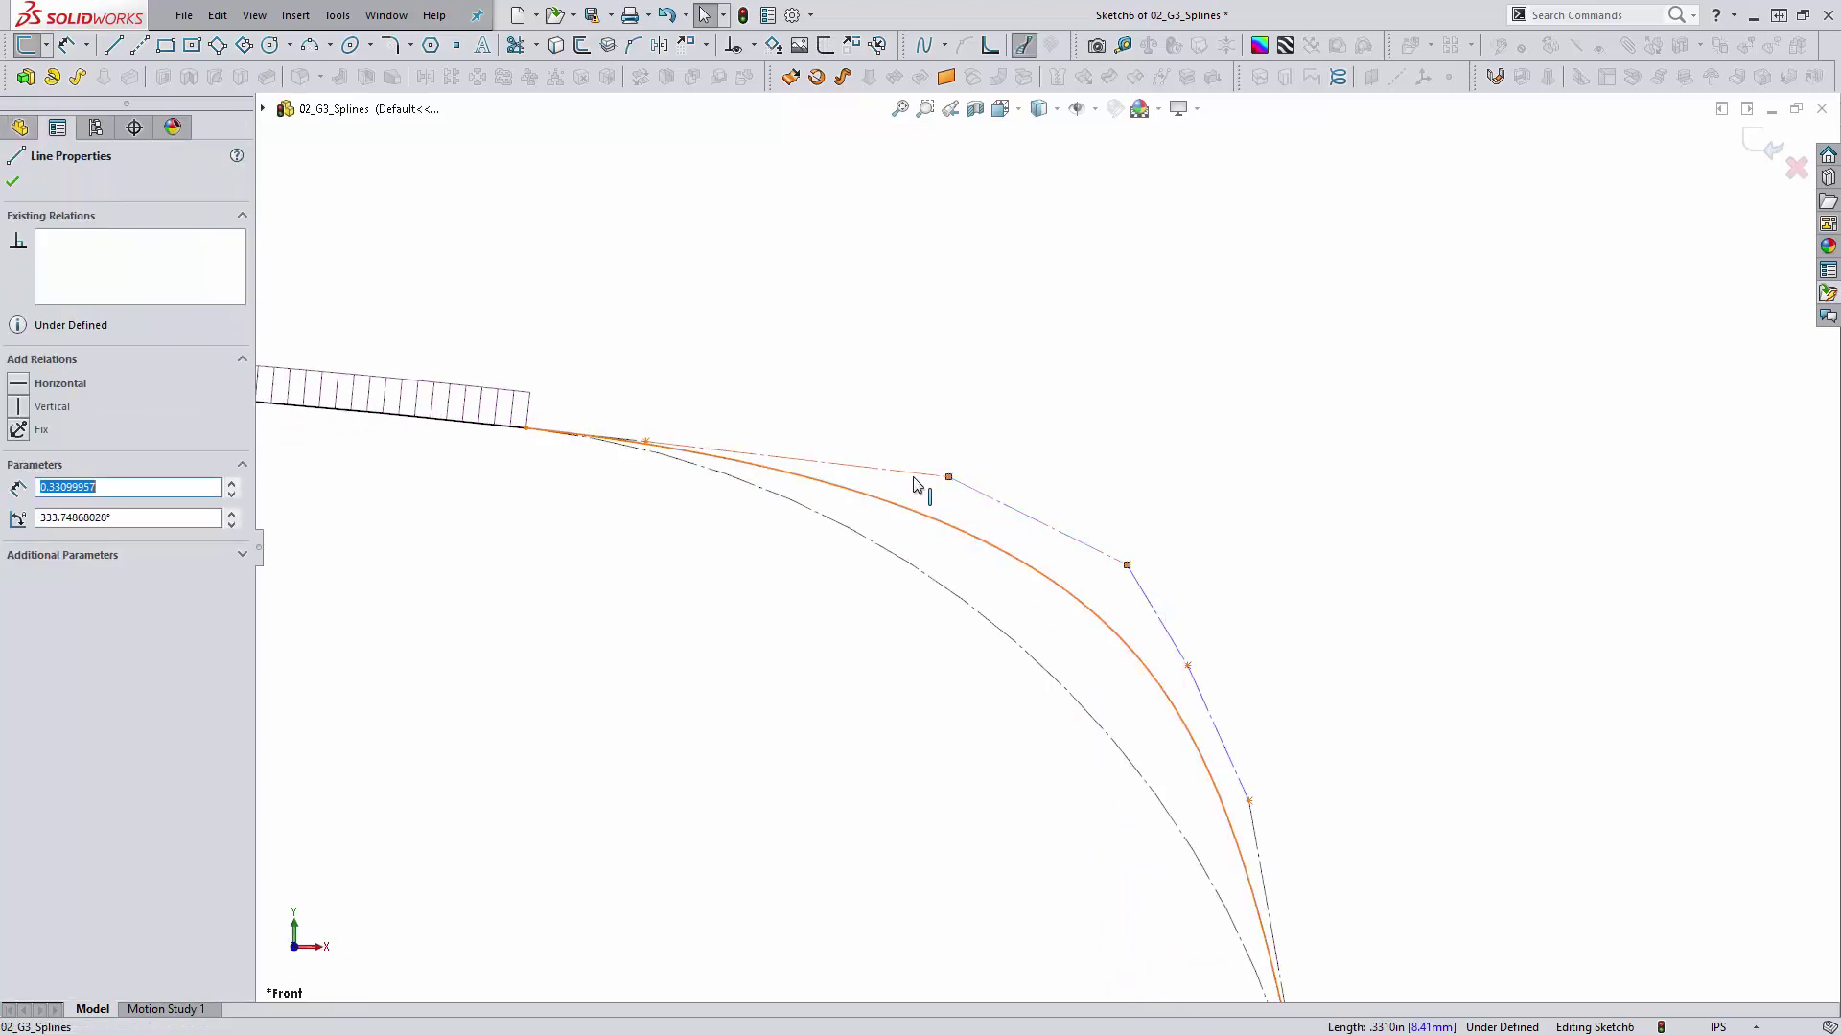
left_click(640, 476)
scroll(671, 462, "down", 5)
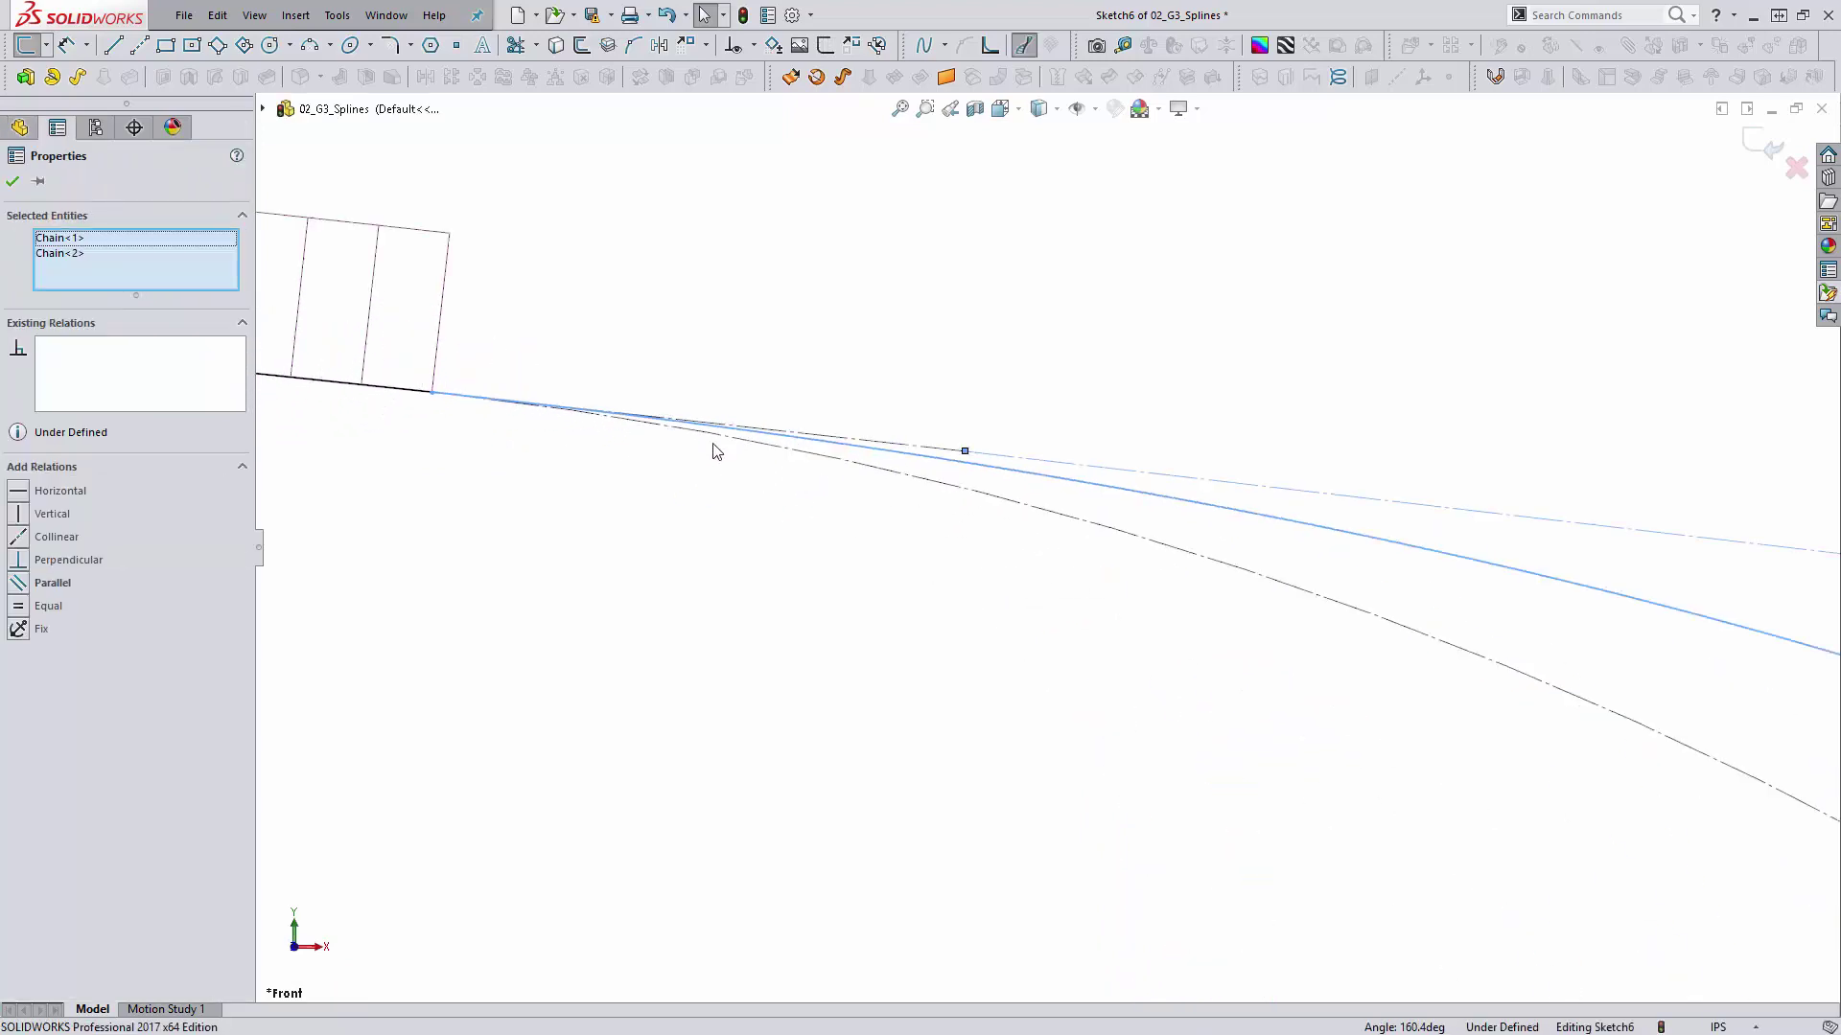
left_click(853, 448)
scroll(1081, 760, "up", 5)
scroll(891, 626, "up", 1)
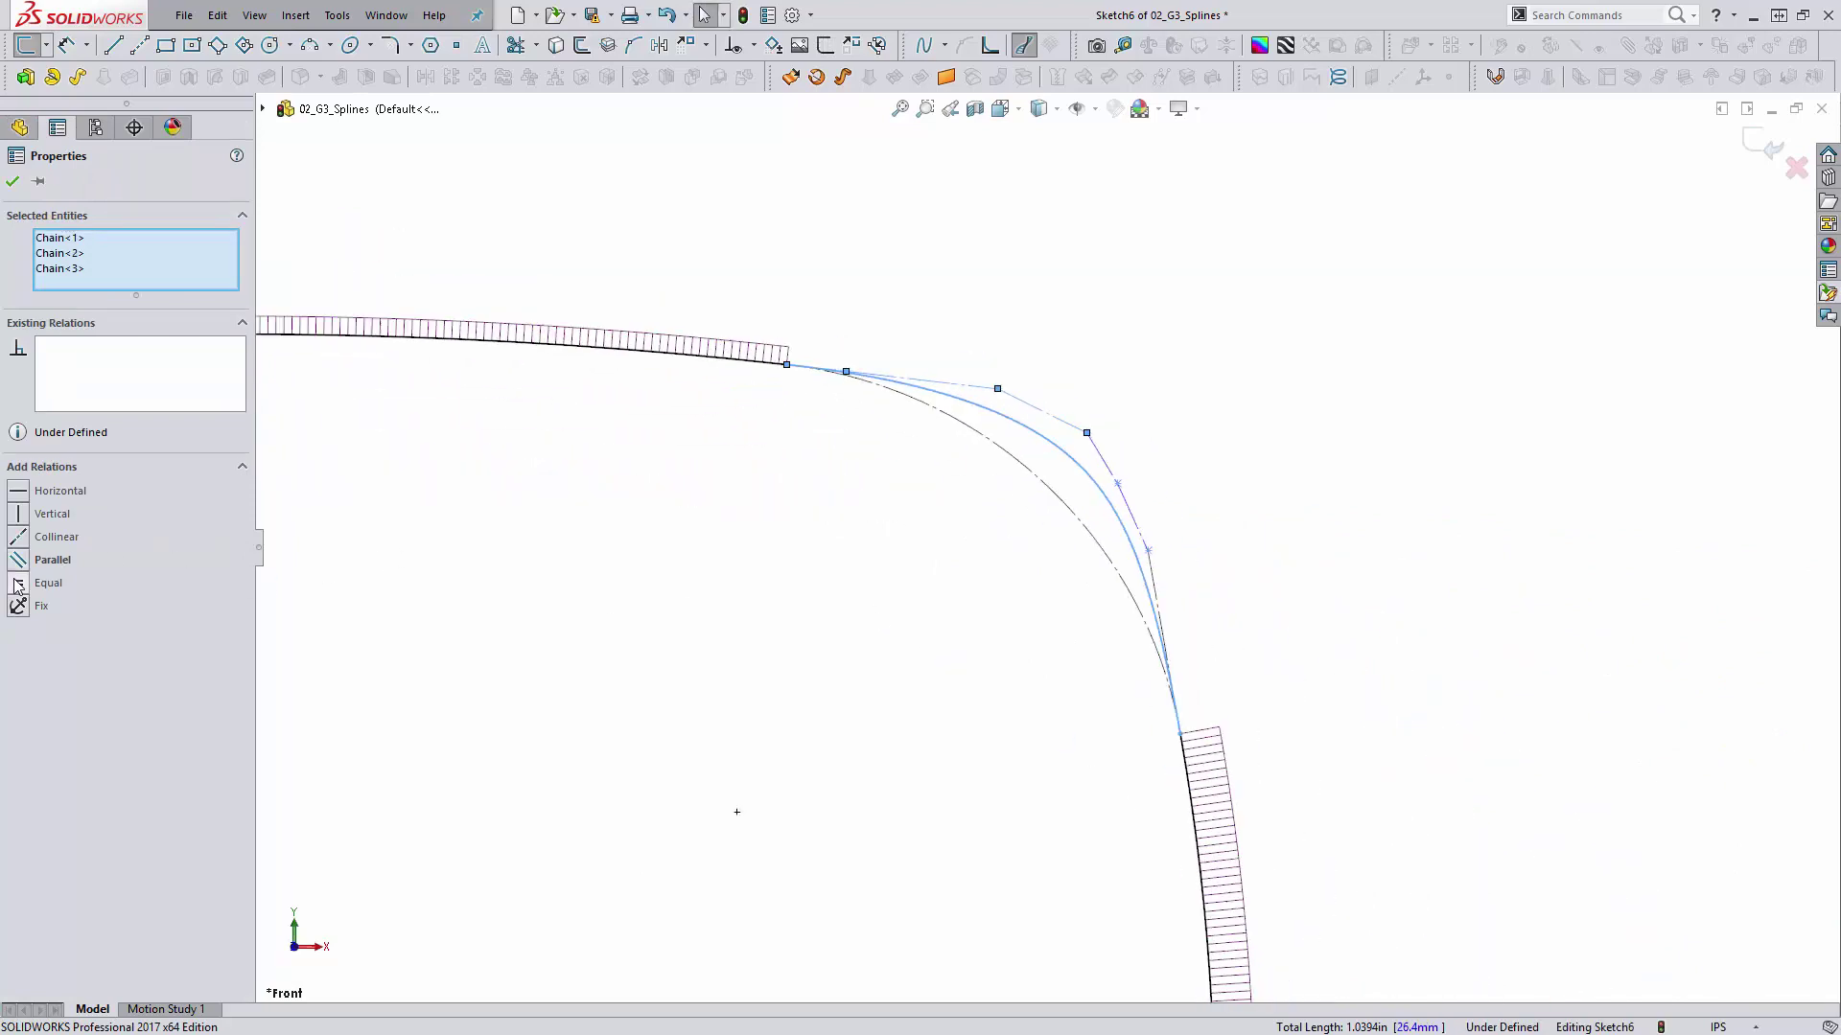
left_click(1062, 724)
Step: Add an Equal relation to the three control polygon legs running from the corner vertex to the lower-right arc
scroll(1233, 547, "down", 1)
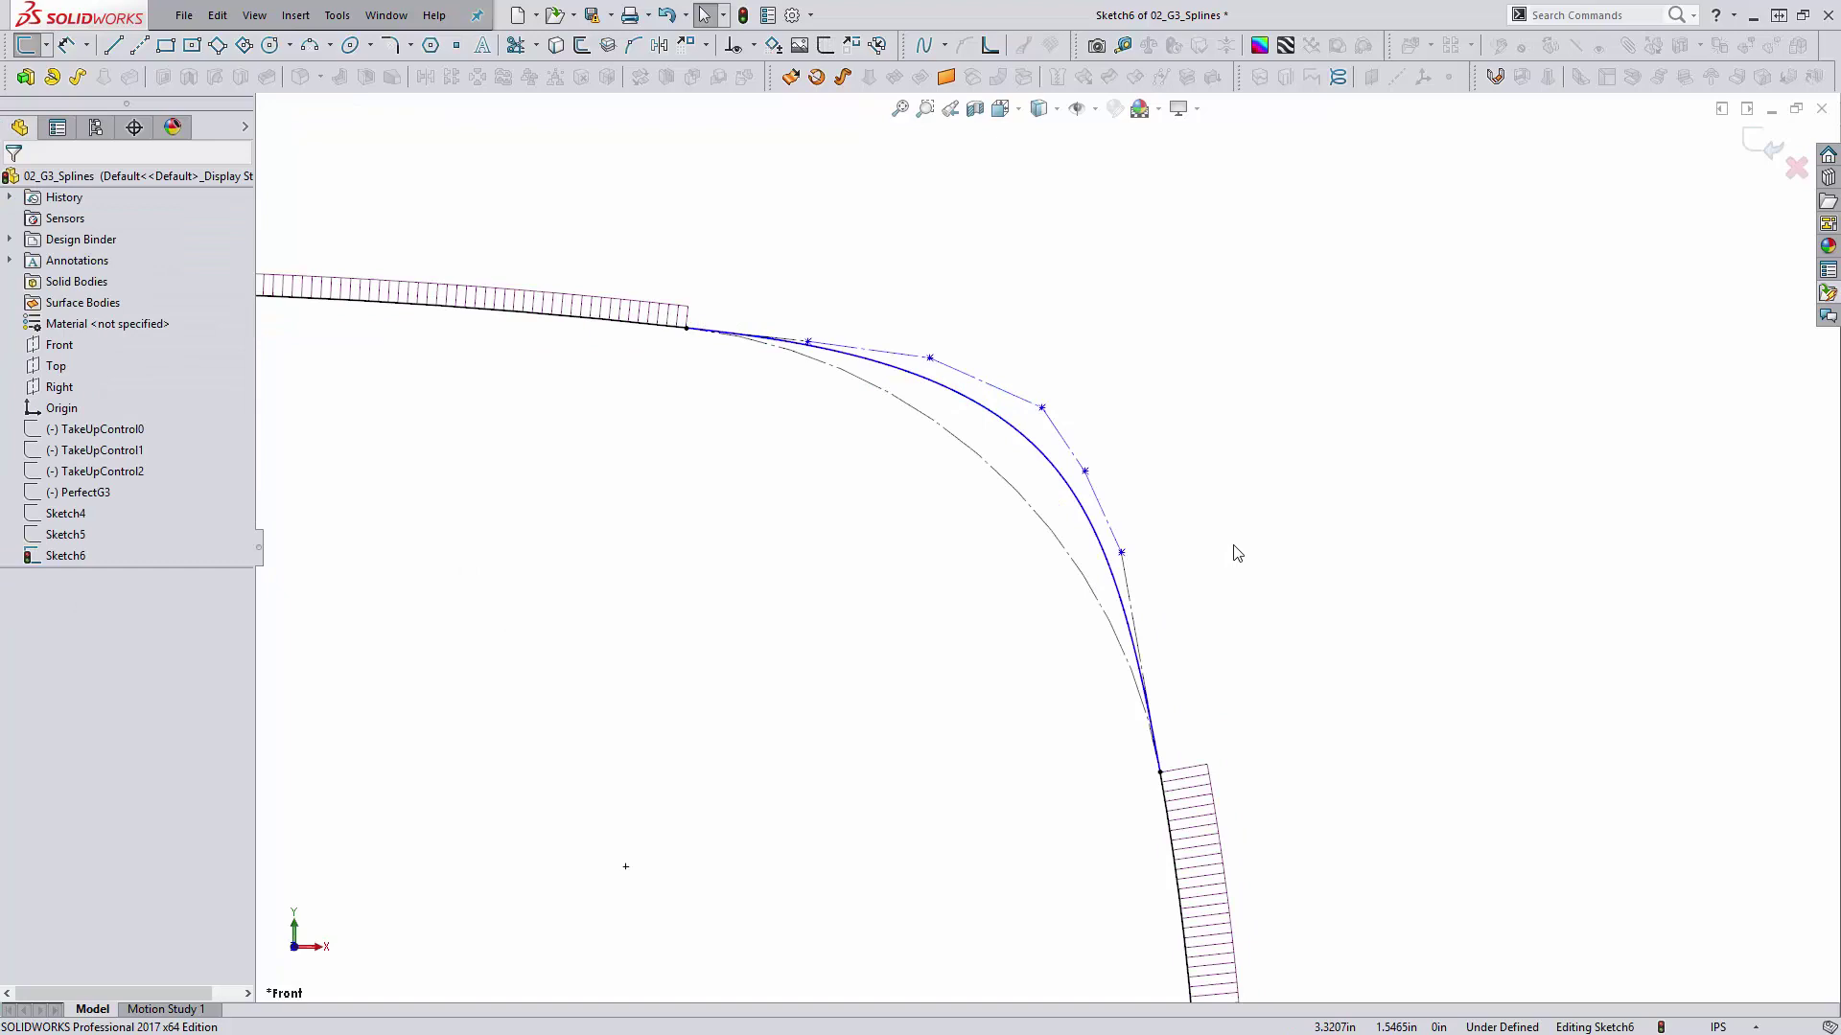
left_click(1020, 431)
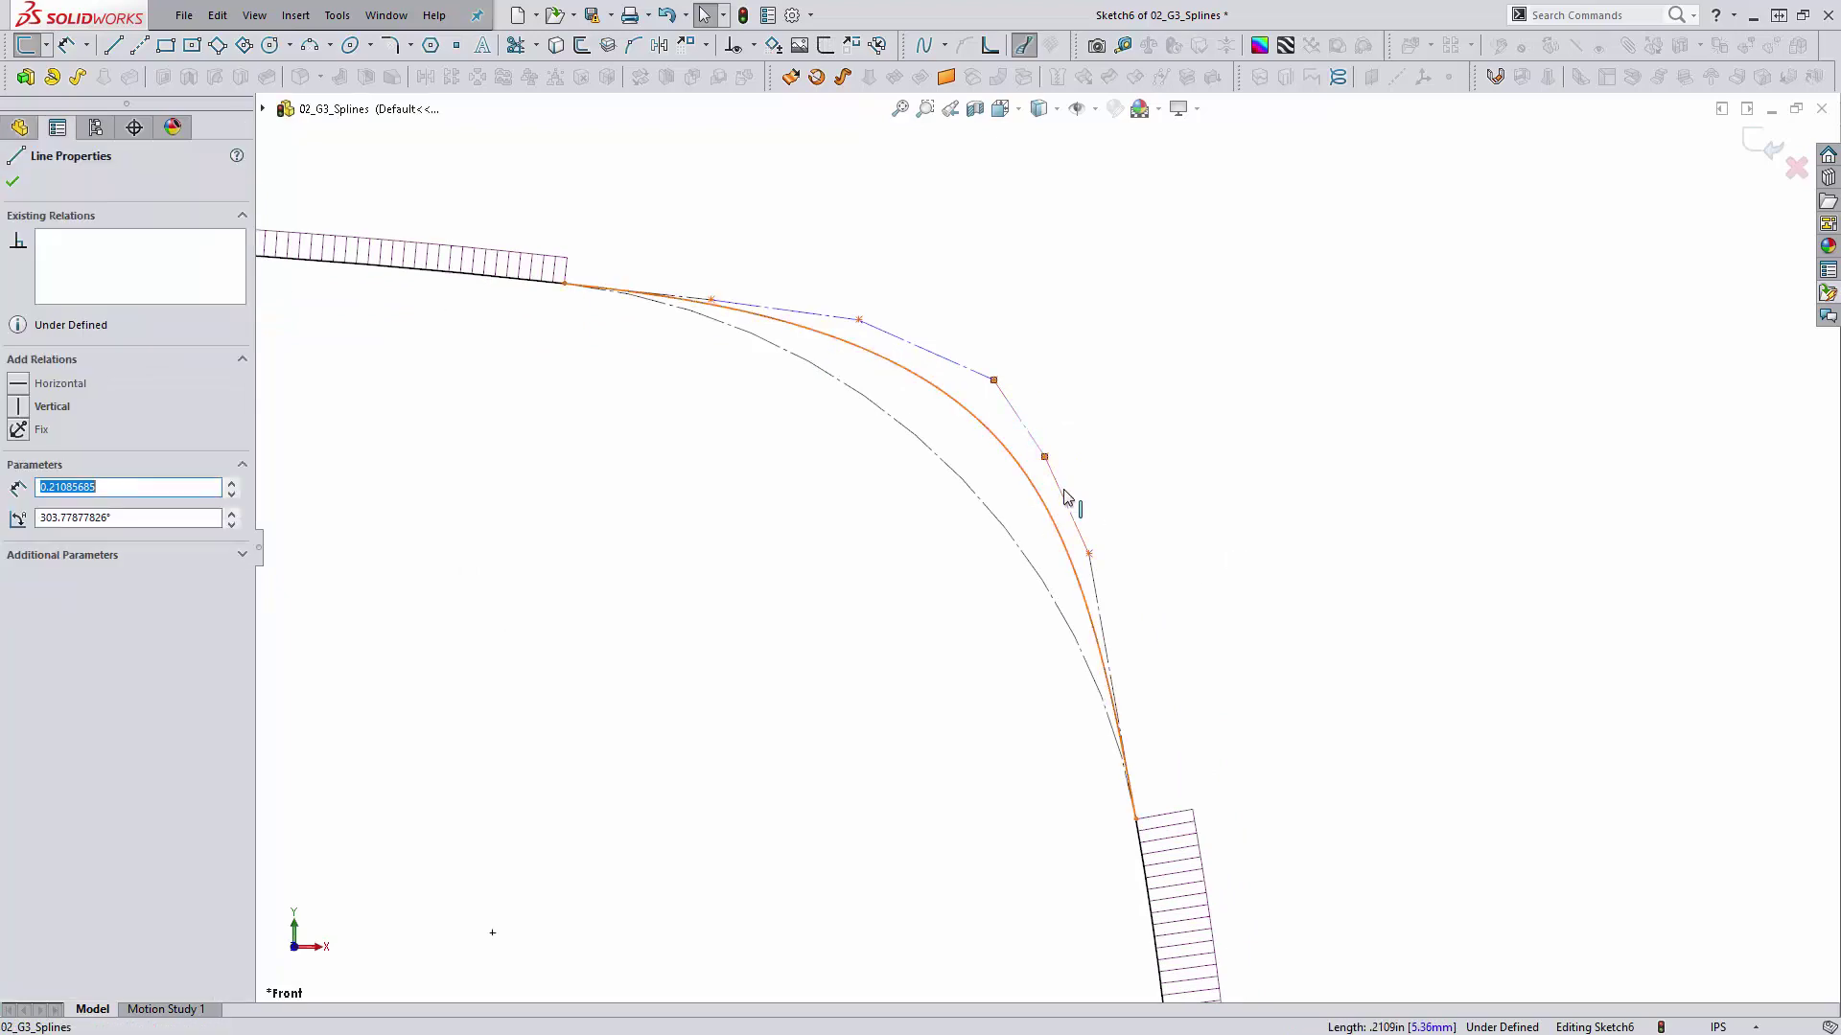
left_click(1107, 573)
left_click(1096, 589)
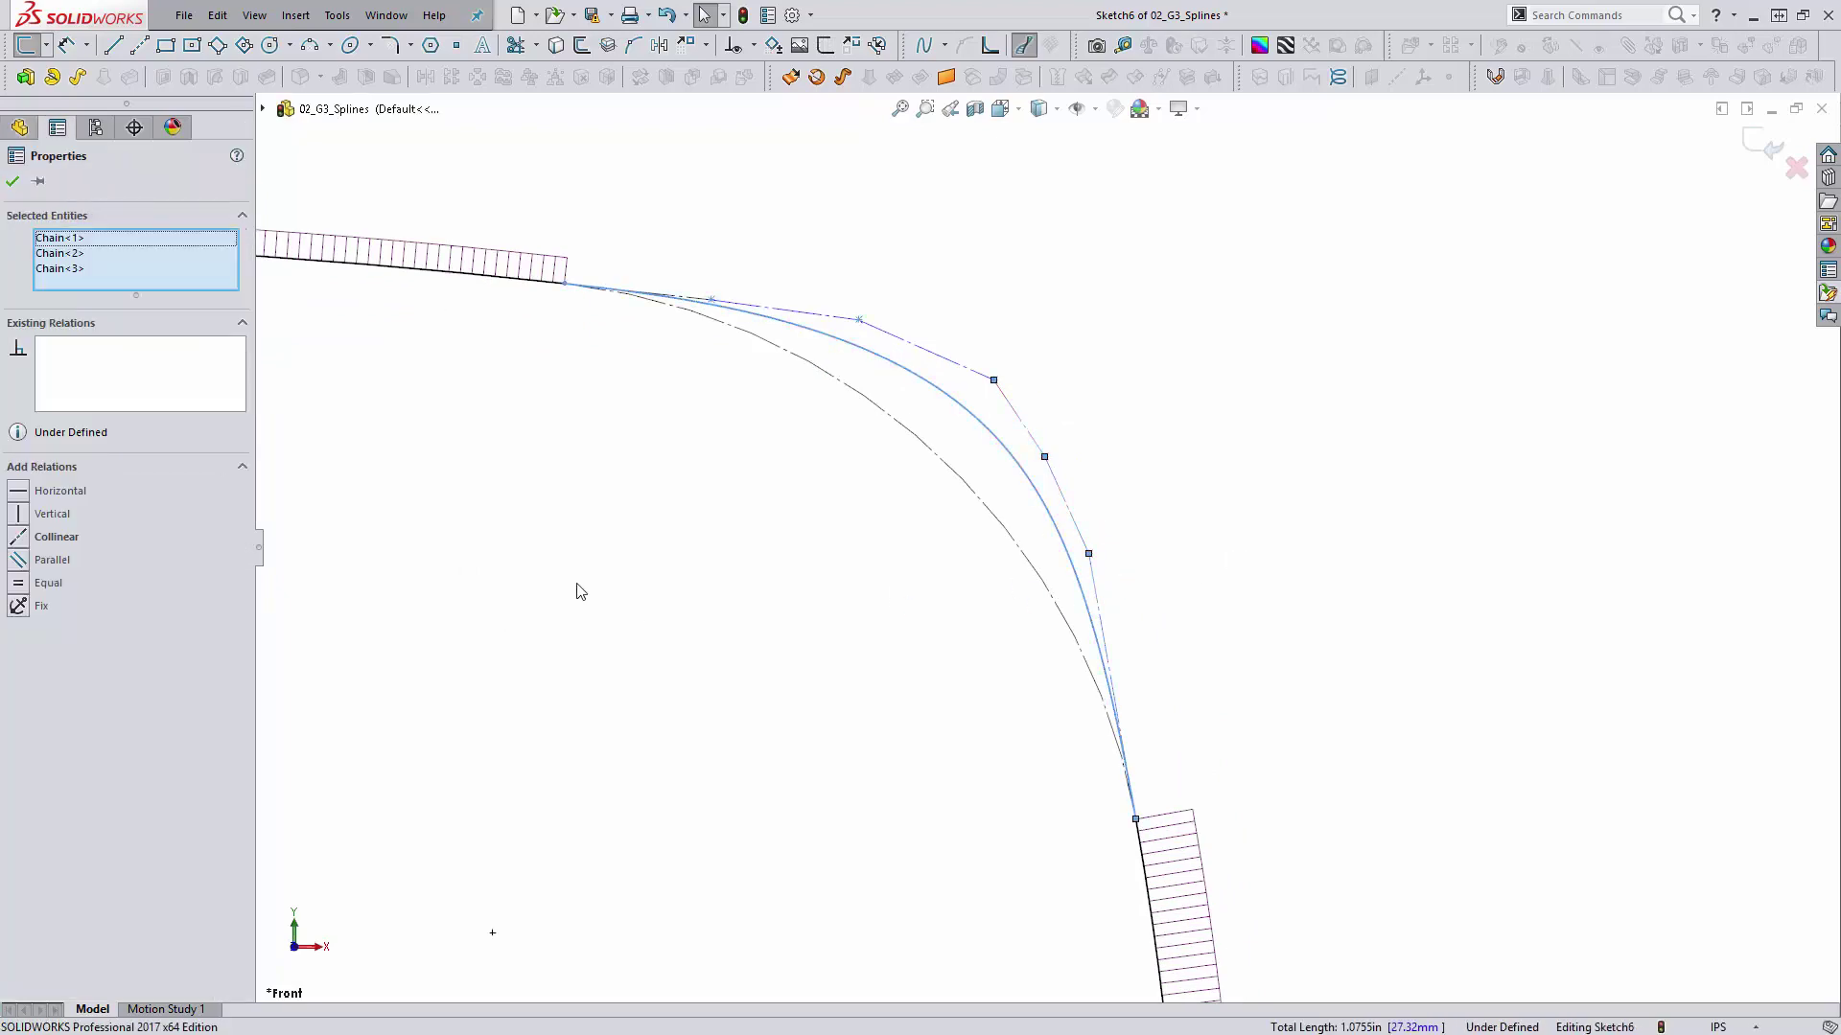
left_click(17, 583)
left_click(636, 662)
Step: Move the corner control vertex slightly inward toward the spline
scroll(988, 537, "up", 1)
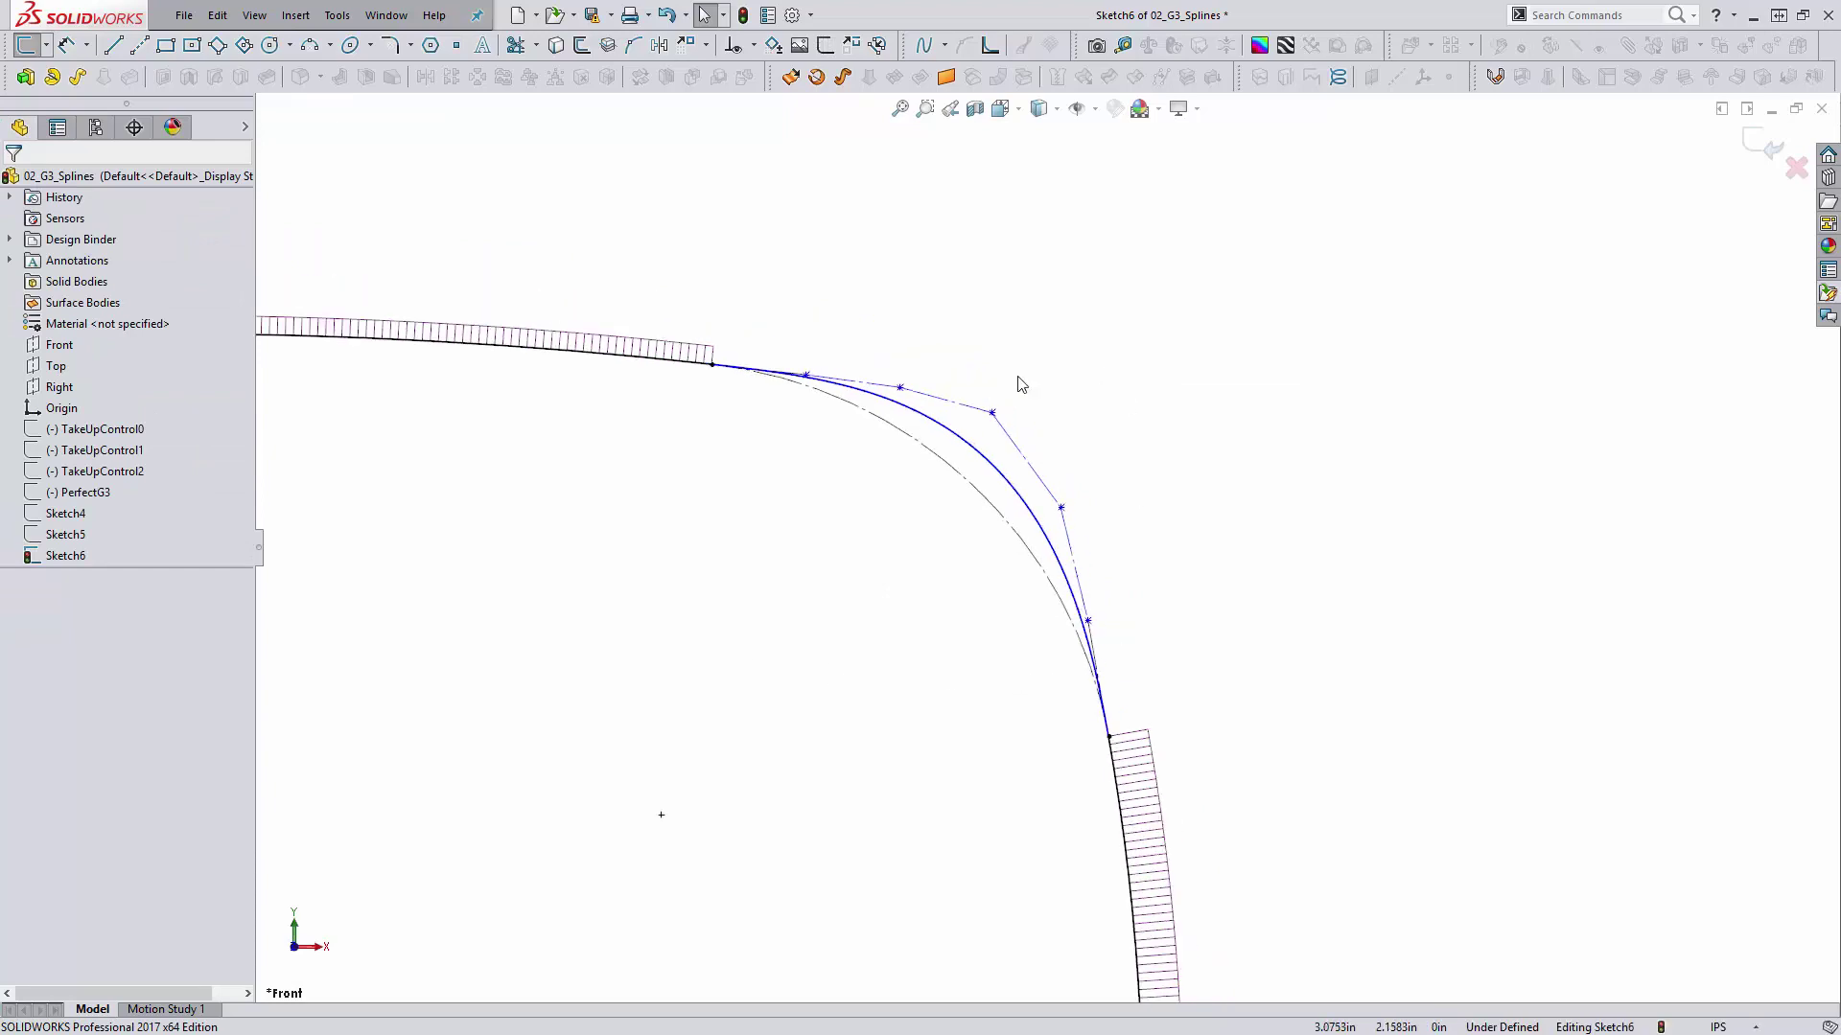
mouse_move(992, 412)
left_mouse_down()
mouse_move(974, 413)
mouse_move(1006, 439)
mouse_move(1001, 422)
mouse_move(982, 435)
mouse_move(990, 422)
left_mouse_up()
left_click(920, 505)
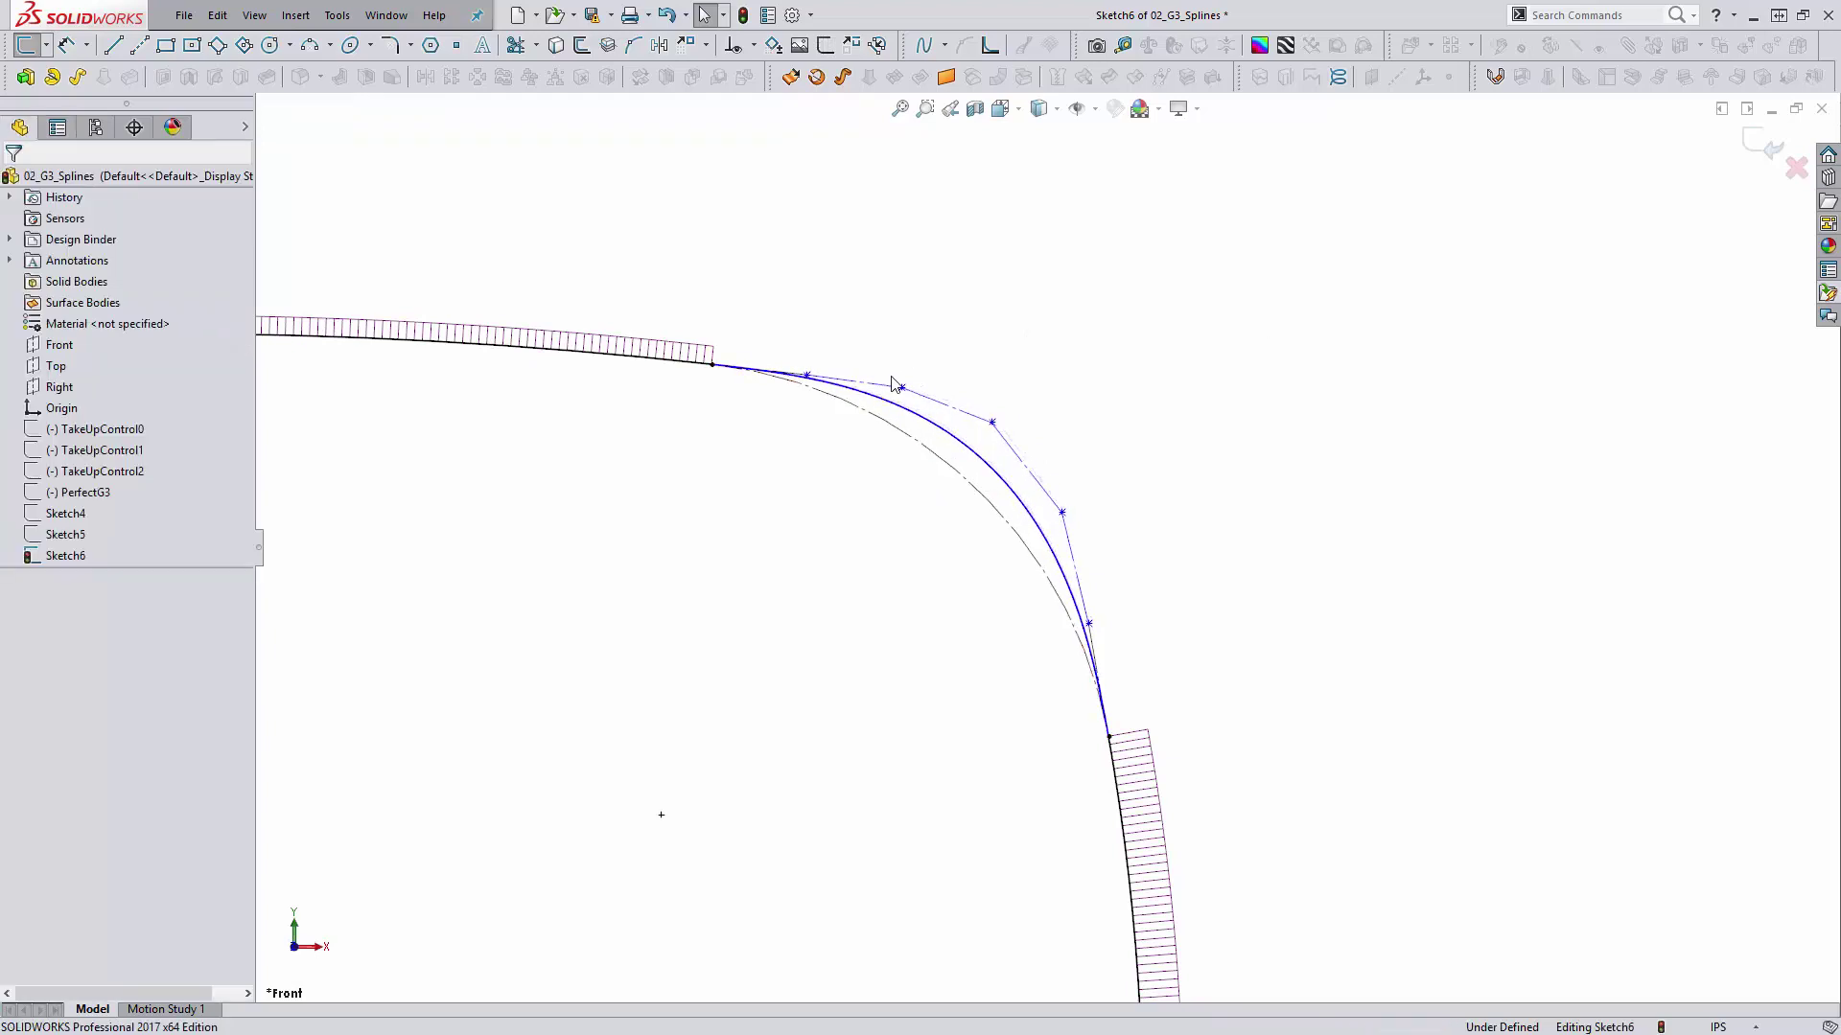
Step: Make the second and third control polygon legs from the top arc collinear
scroll(814, 415, "down", 2)
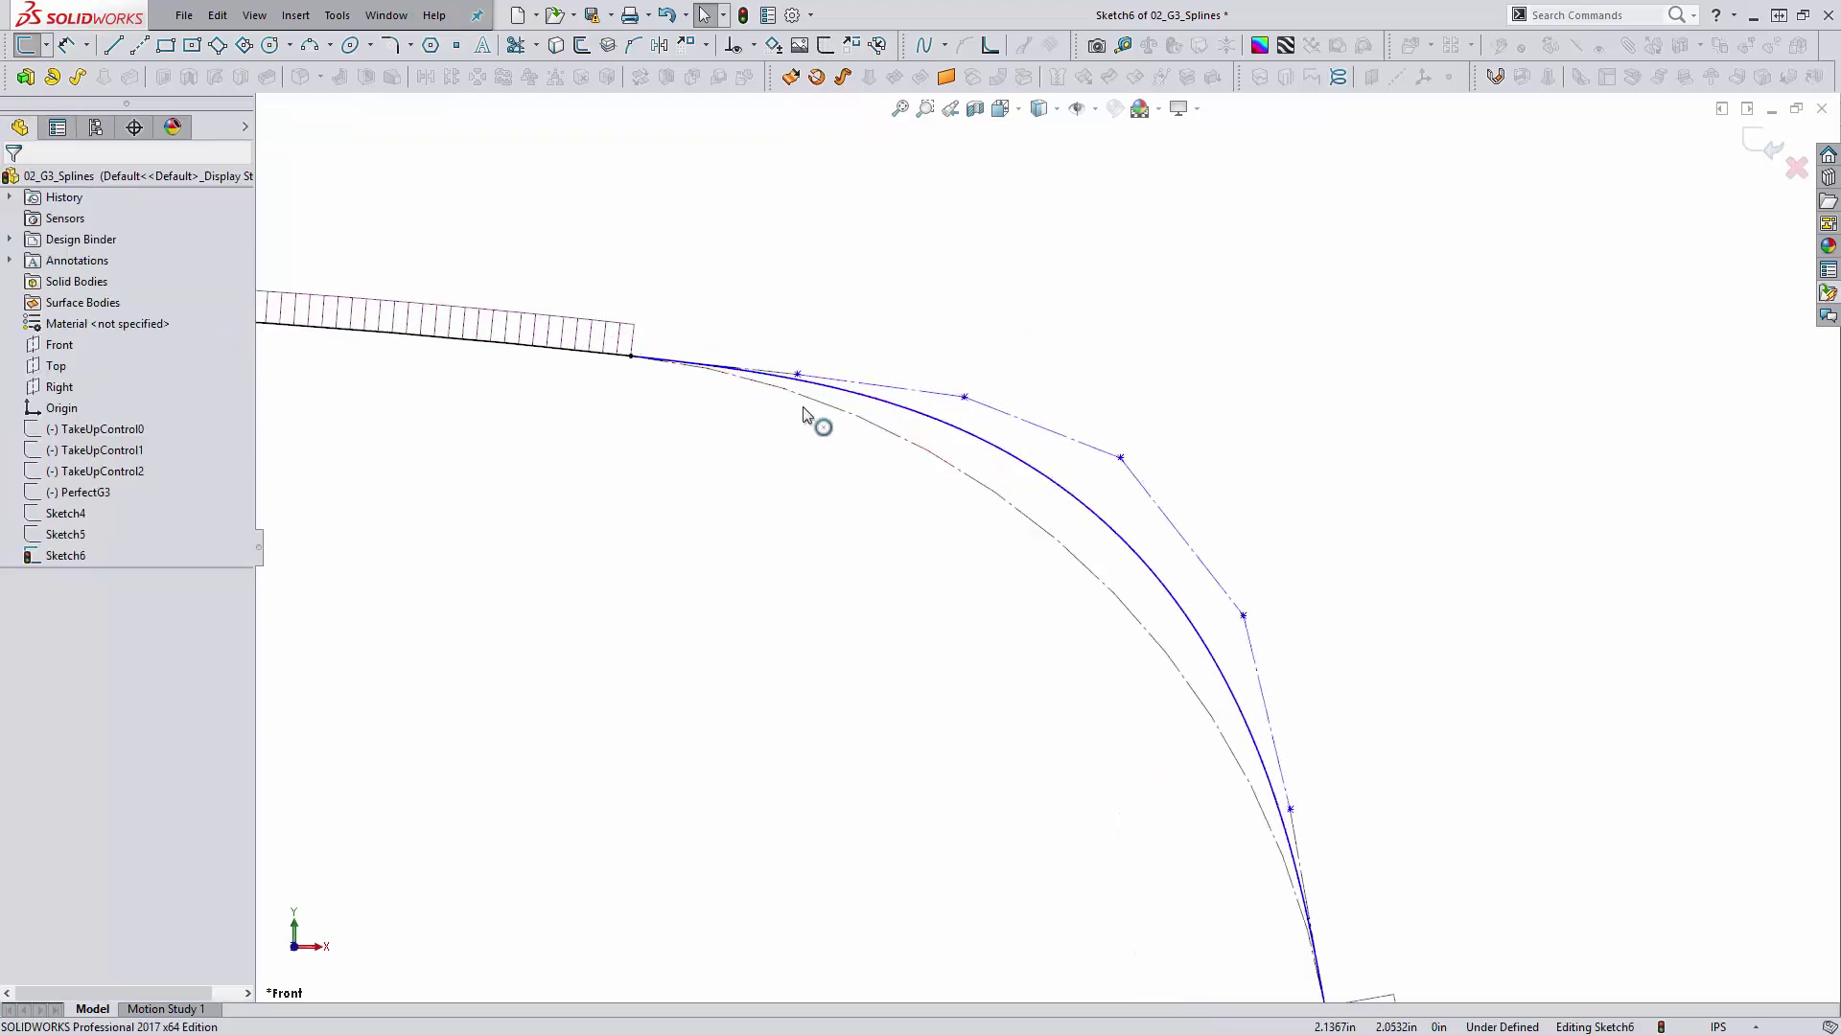
scroll(780, 470, "down", 2)
scroll(777, 489, "down", 2)
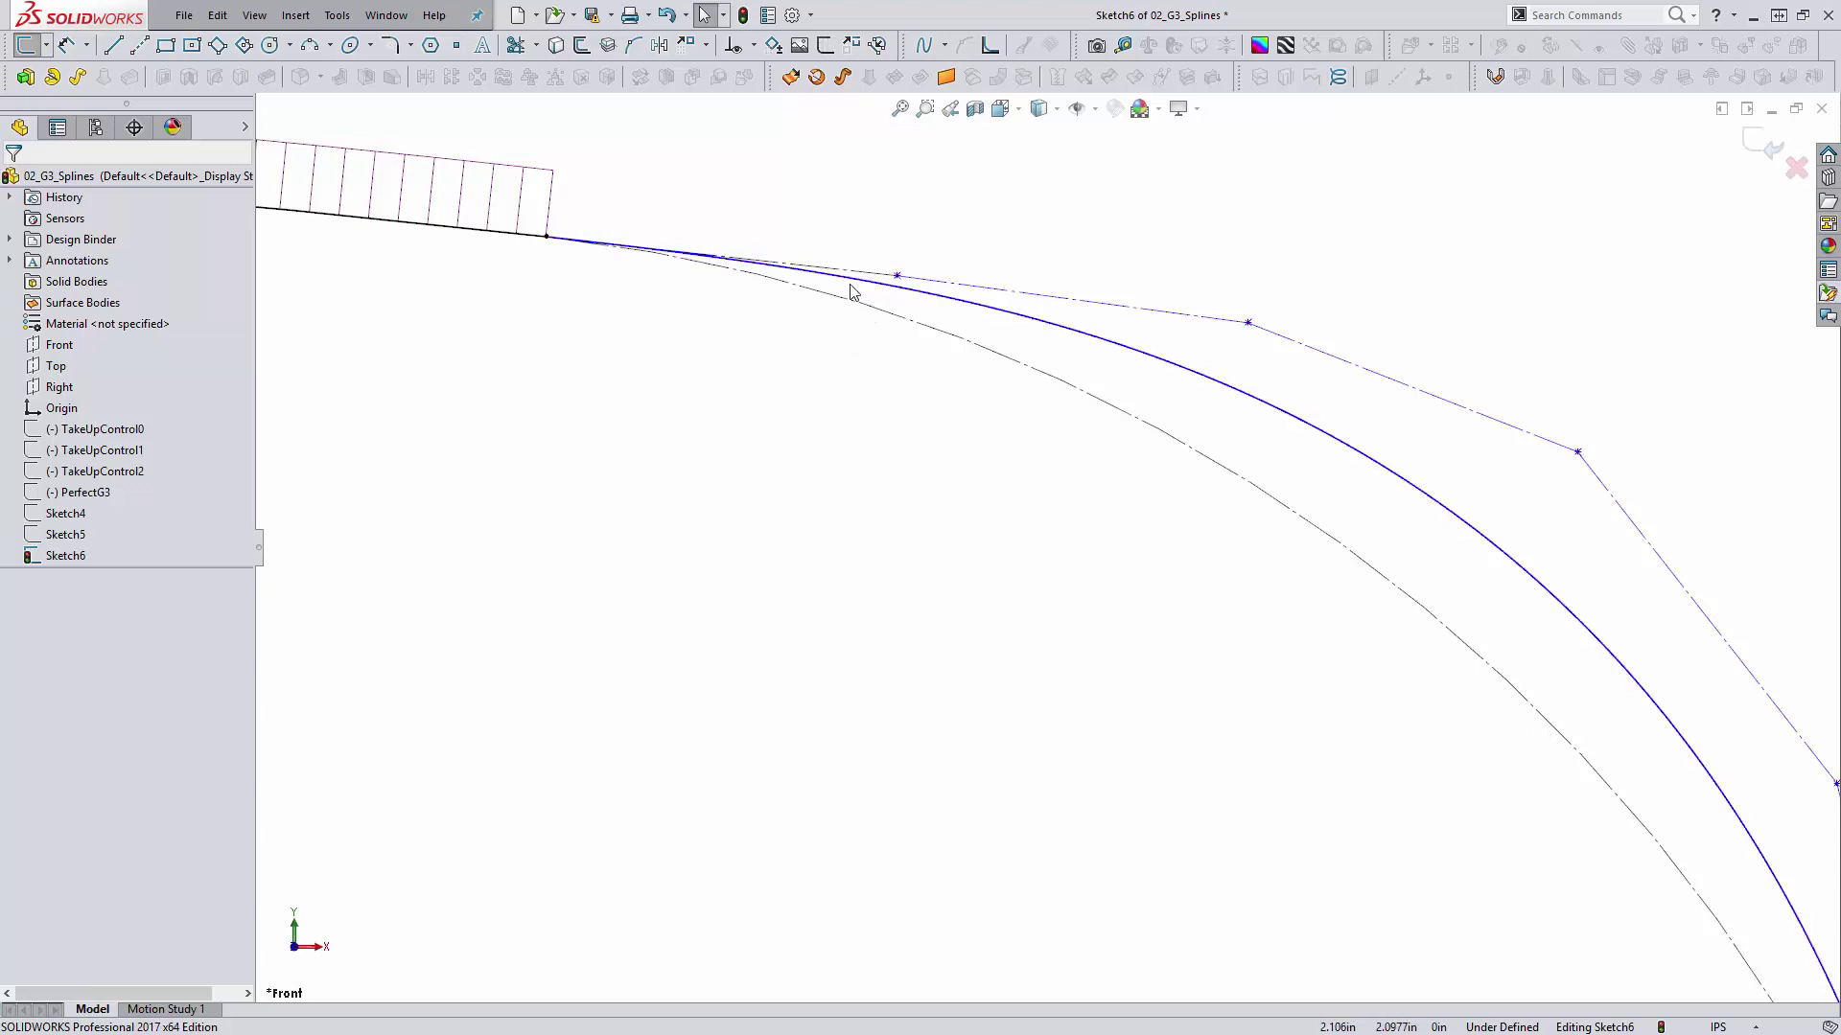
left_click(863, 285)
left_click(1006, 563)
scroll(1043, 613, "up", 2)
scroll(1045, 551, "up", 2)
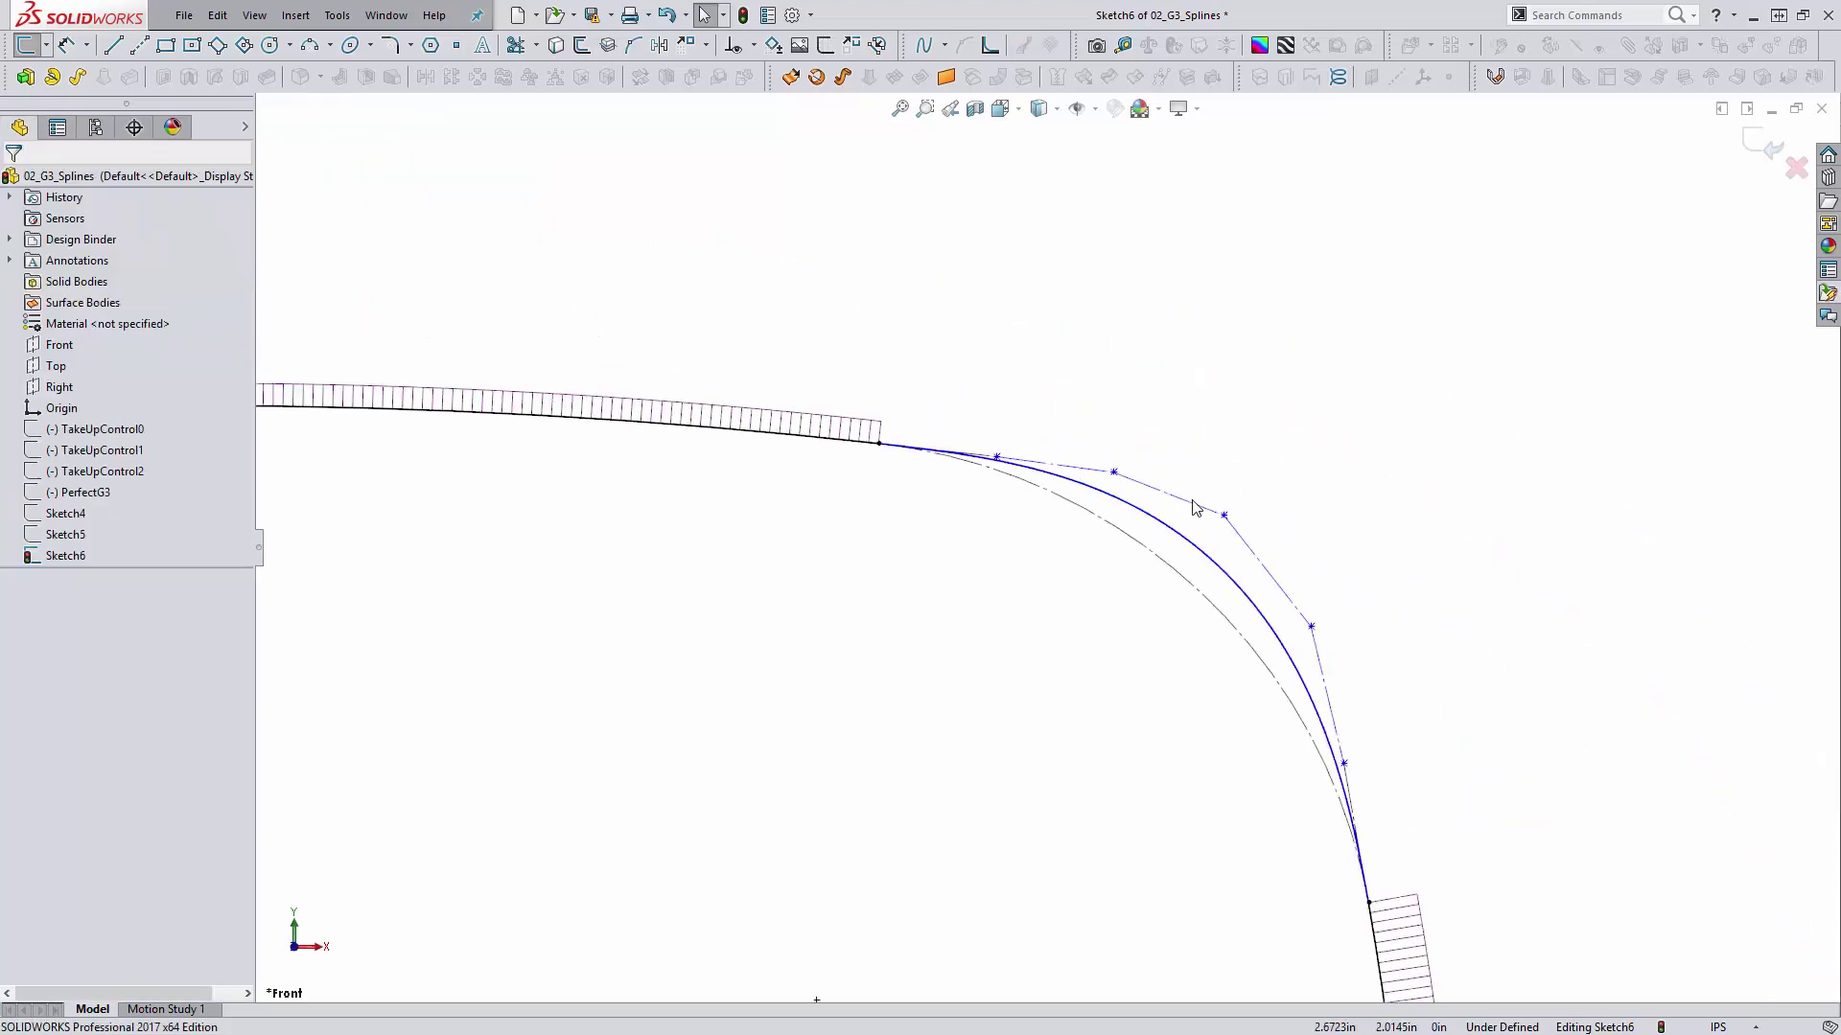
left_click(1199, 514)
left_click(1103, 472, "ctrl")
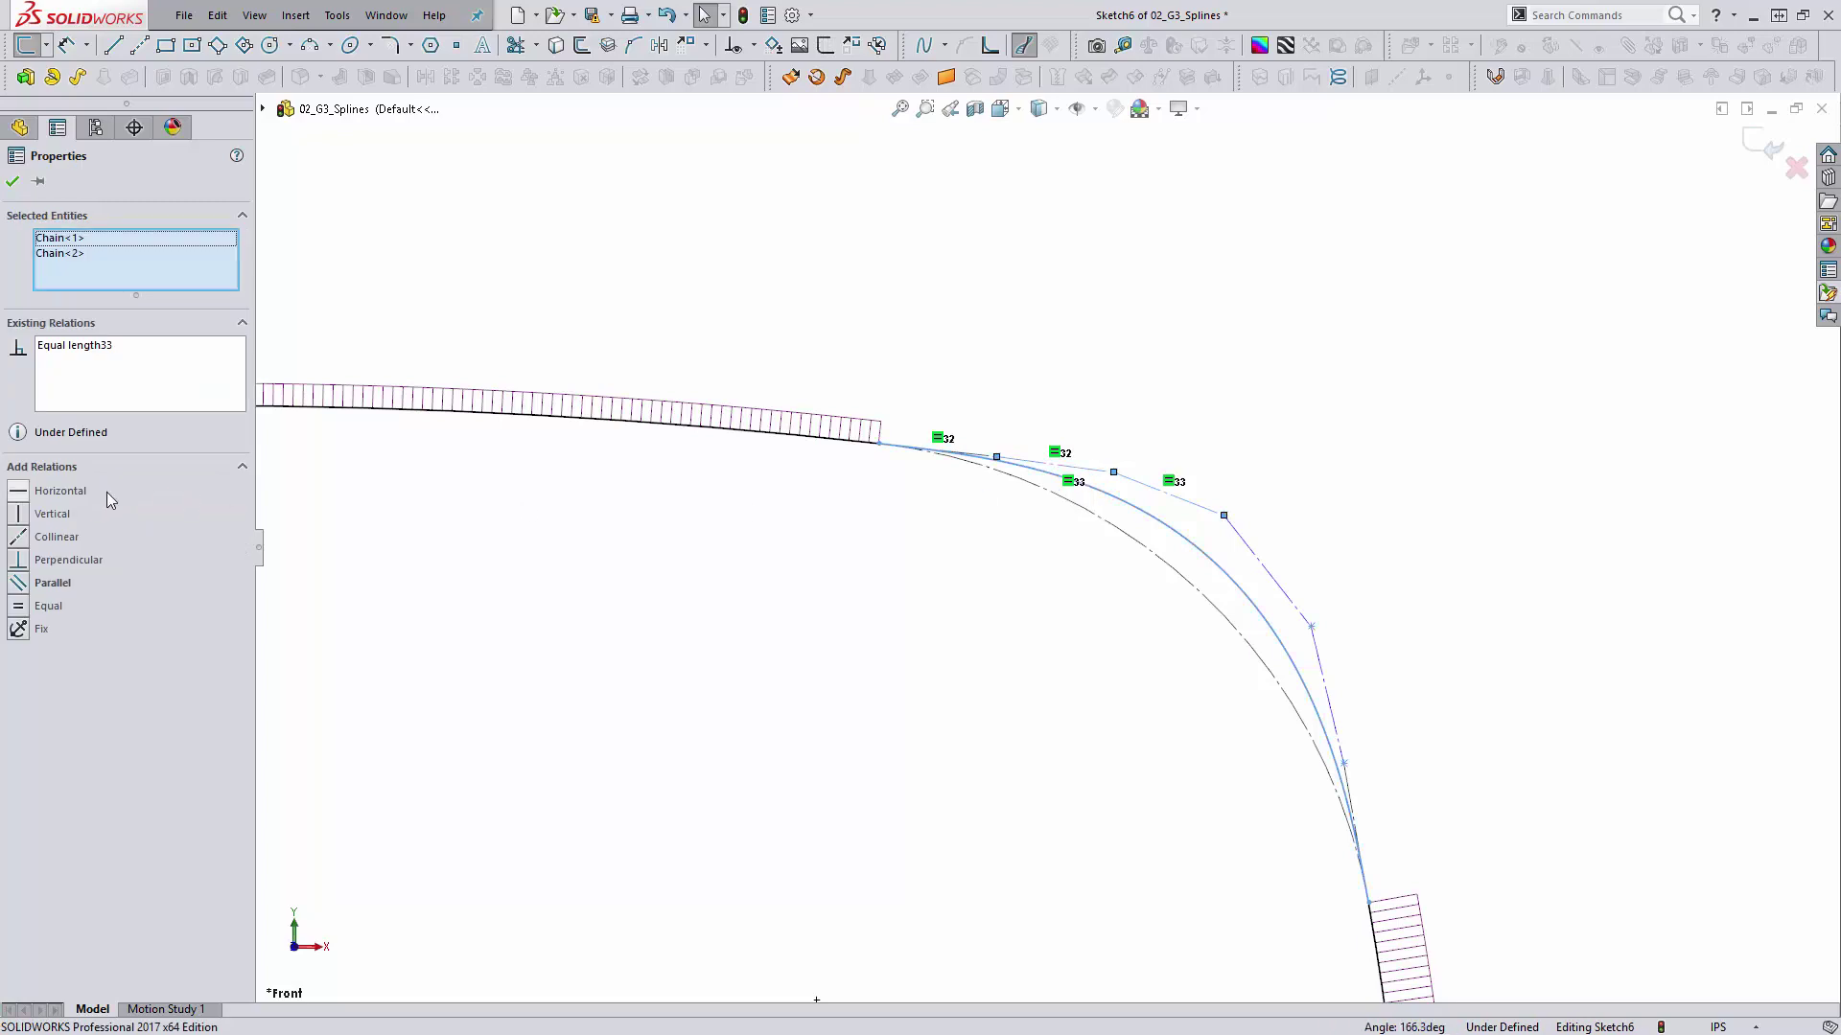
left_click(25, 539)
left_click(882, 691)
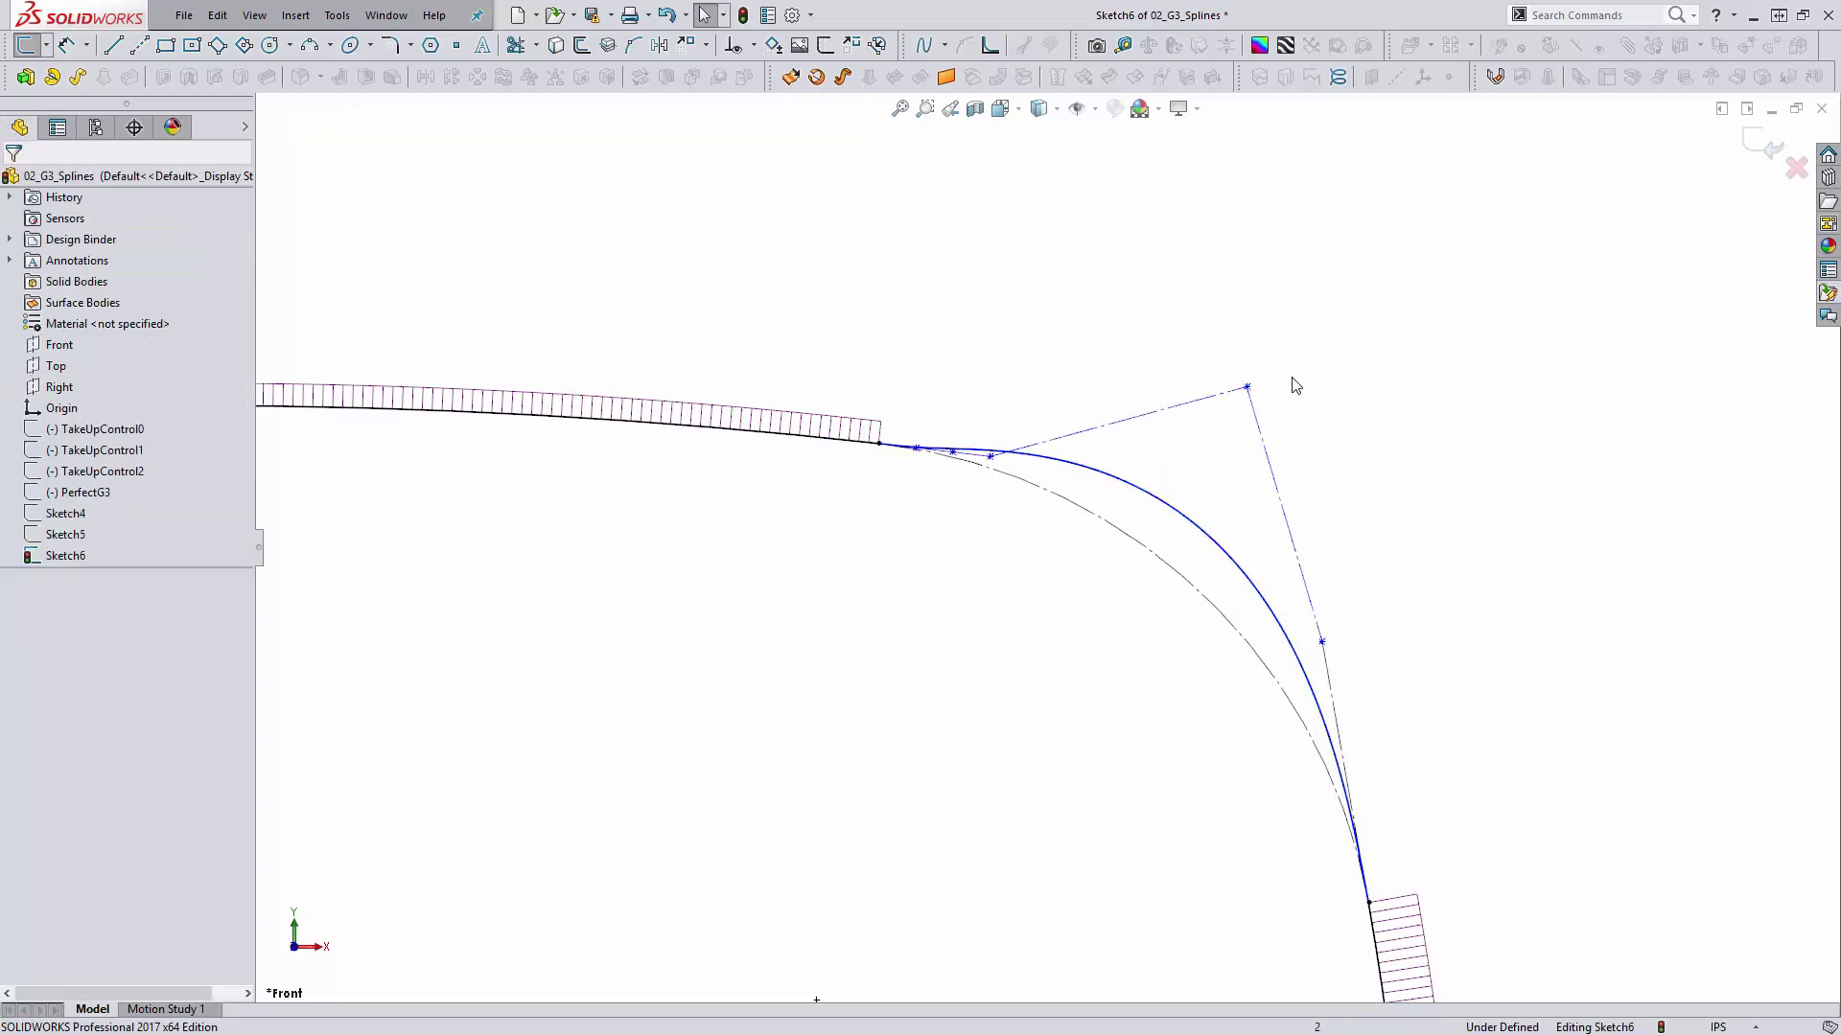
Step: Pull the corner control vertex inward and make the second and third polygon legs from the lower-right arc collinear
left_click_drag(1245, 393, 1309, 637)
left_click(1312, 644)
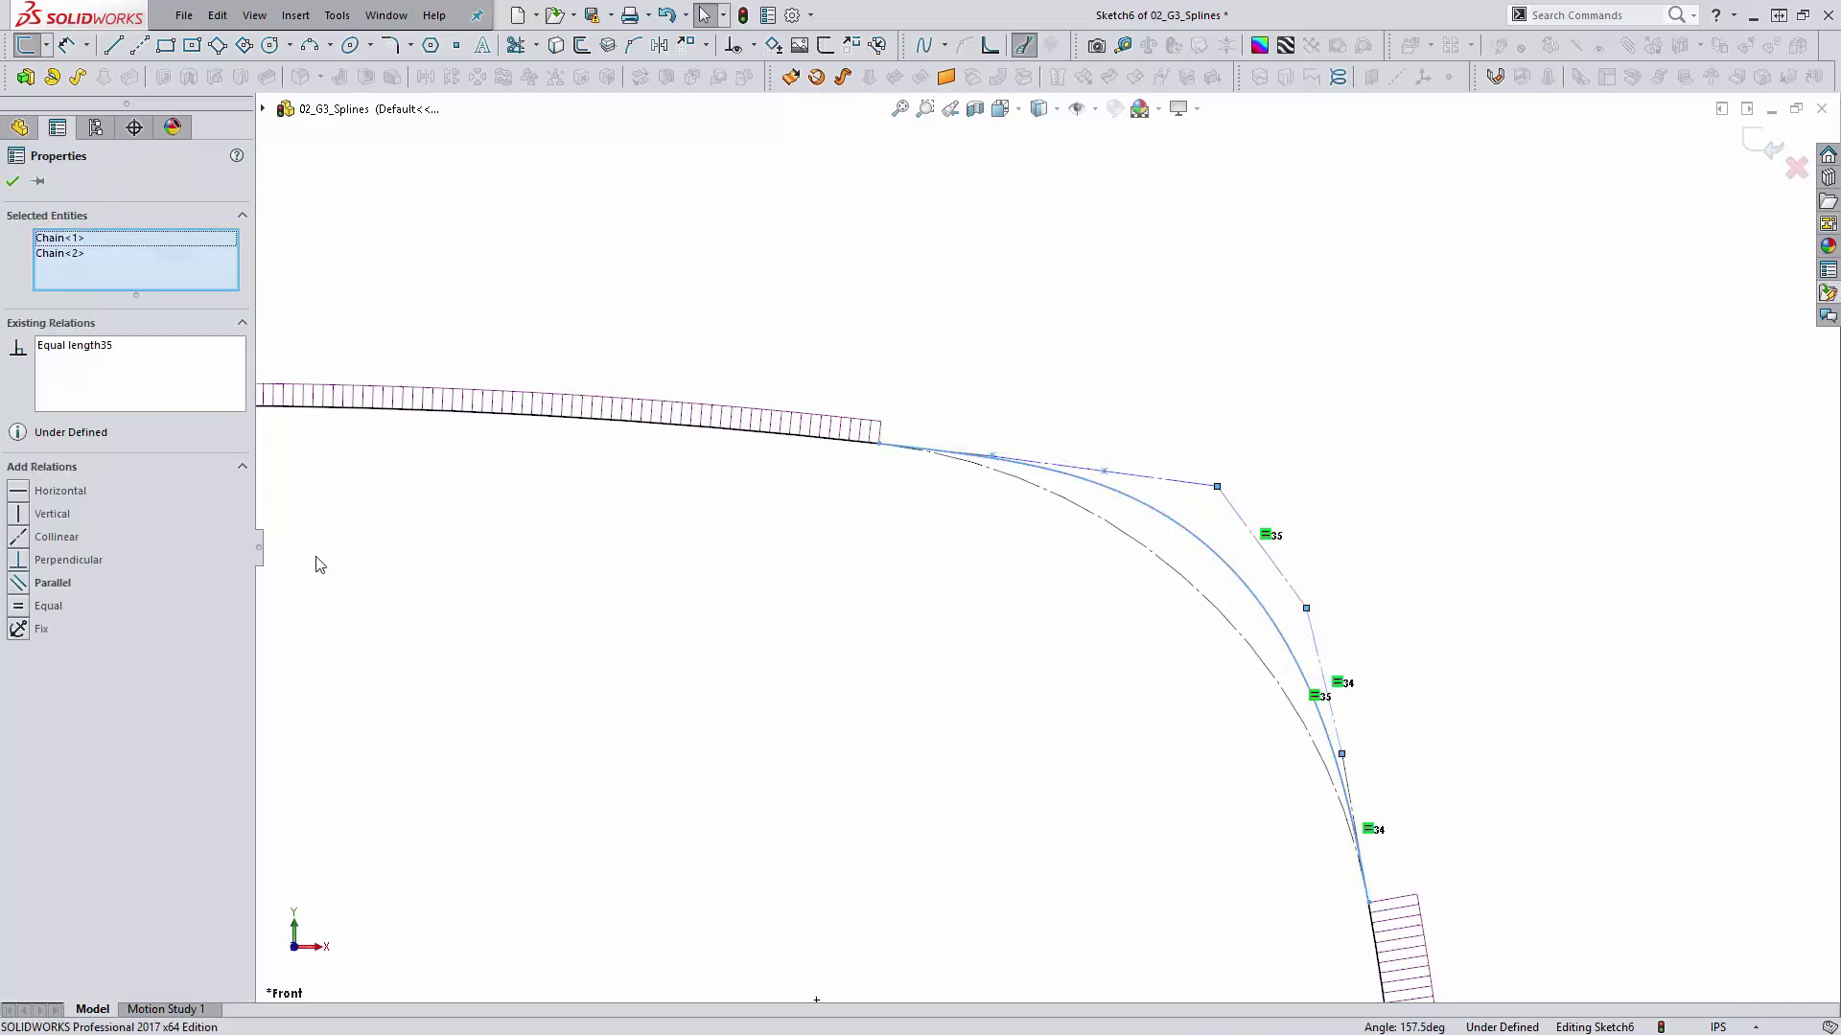
left_click(20, 538)
left_click(1315, 707)
Step: Show the corner spline's curvature comb, examine its transitions into both arcs, and check the spline's relations
key("f")
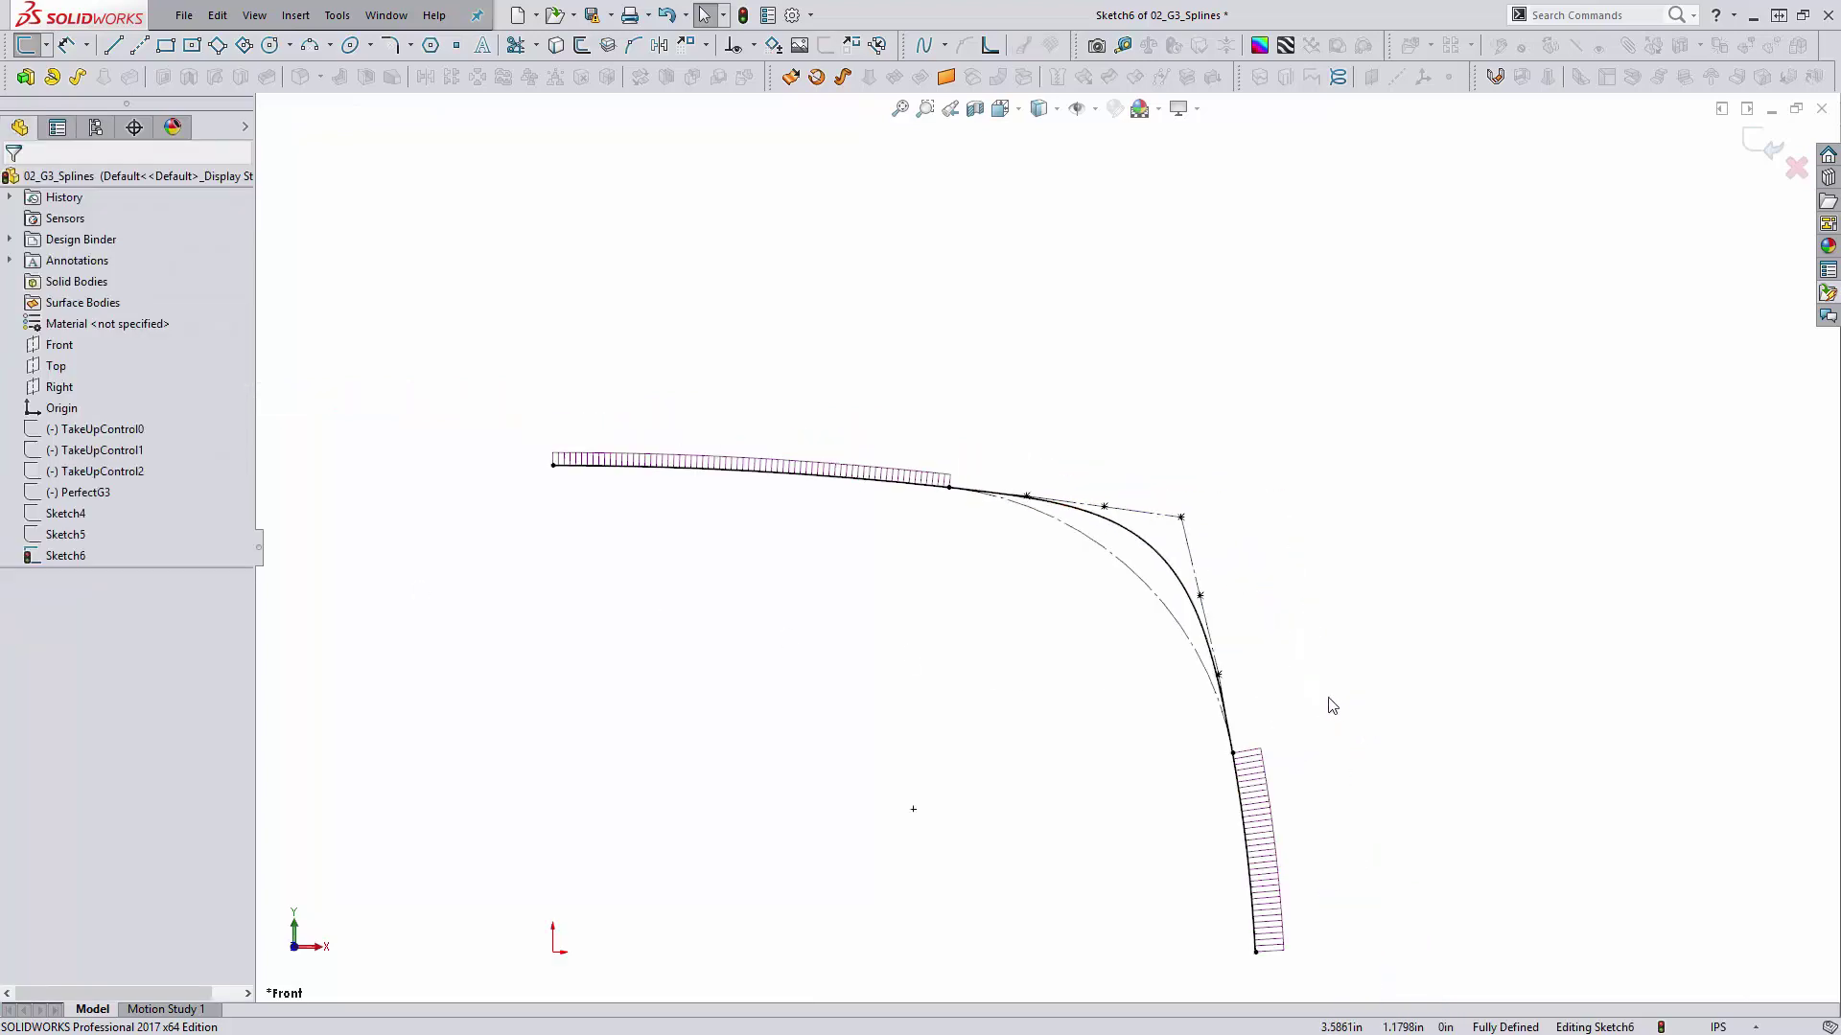
left_click(1141, 543)
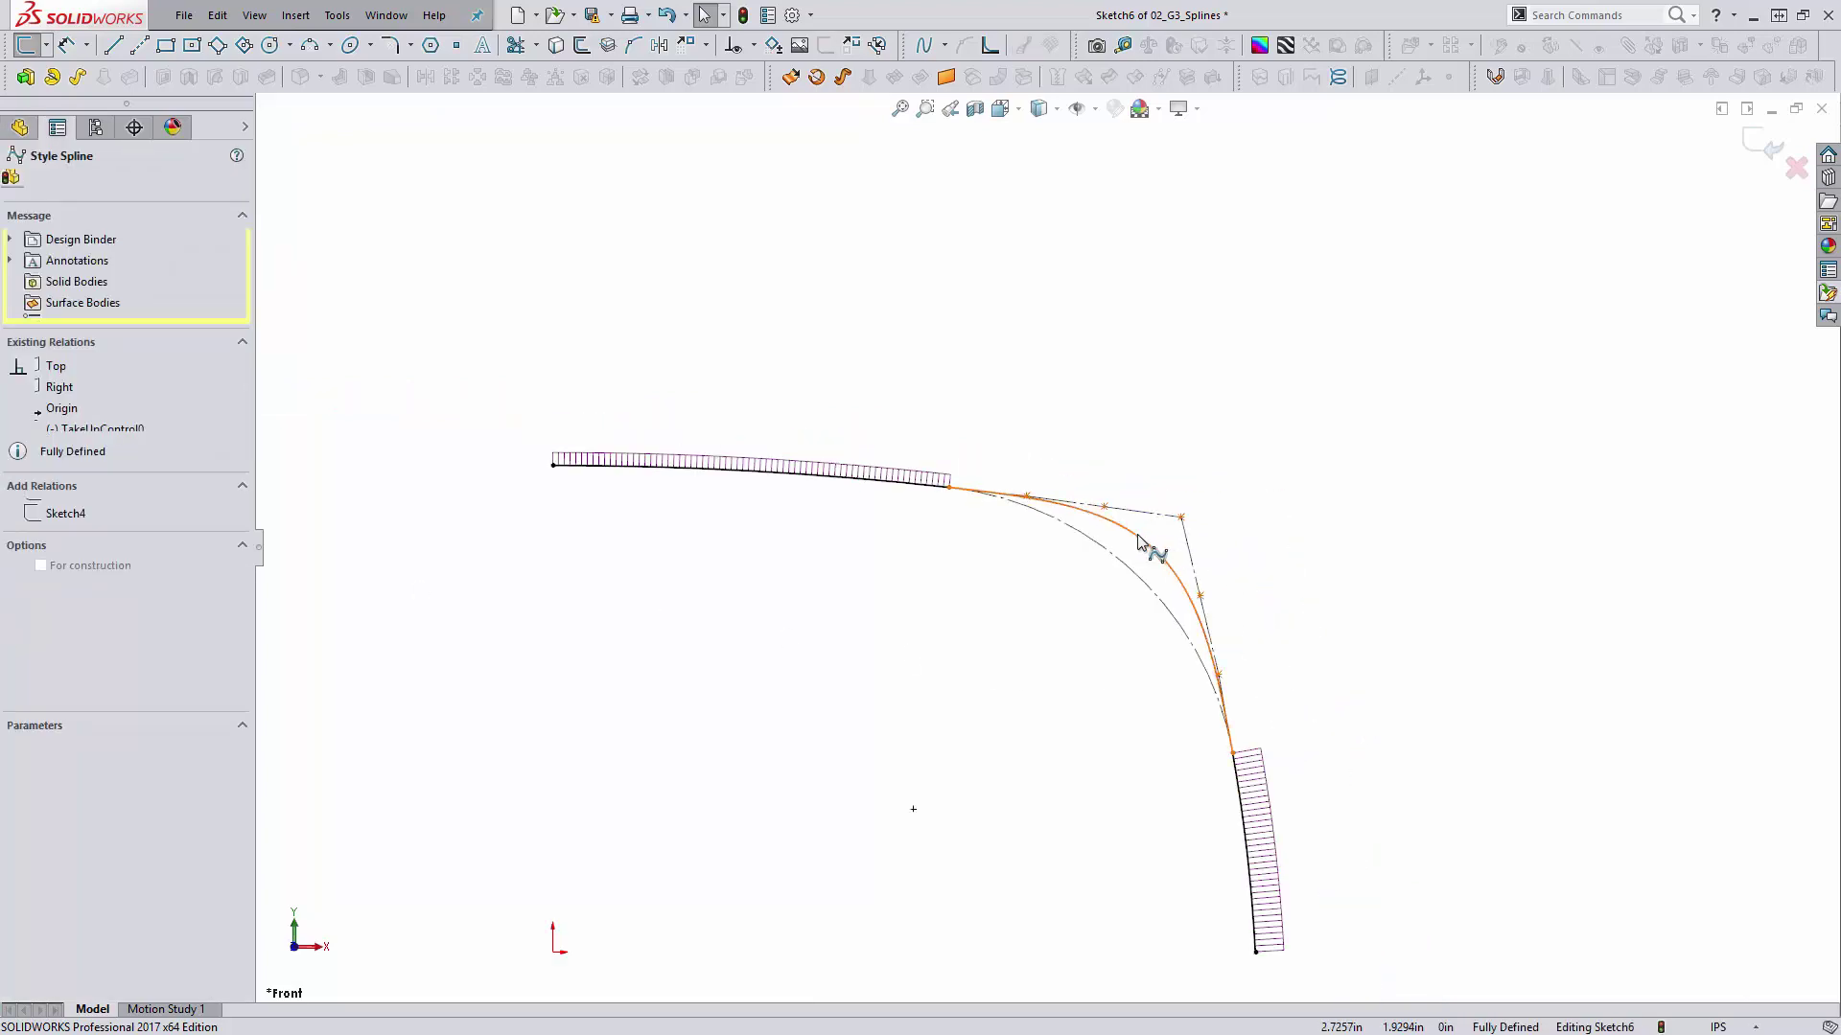
left_click(1024, 48)
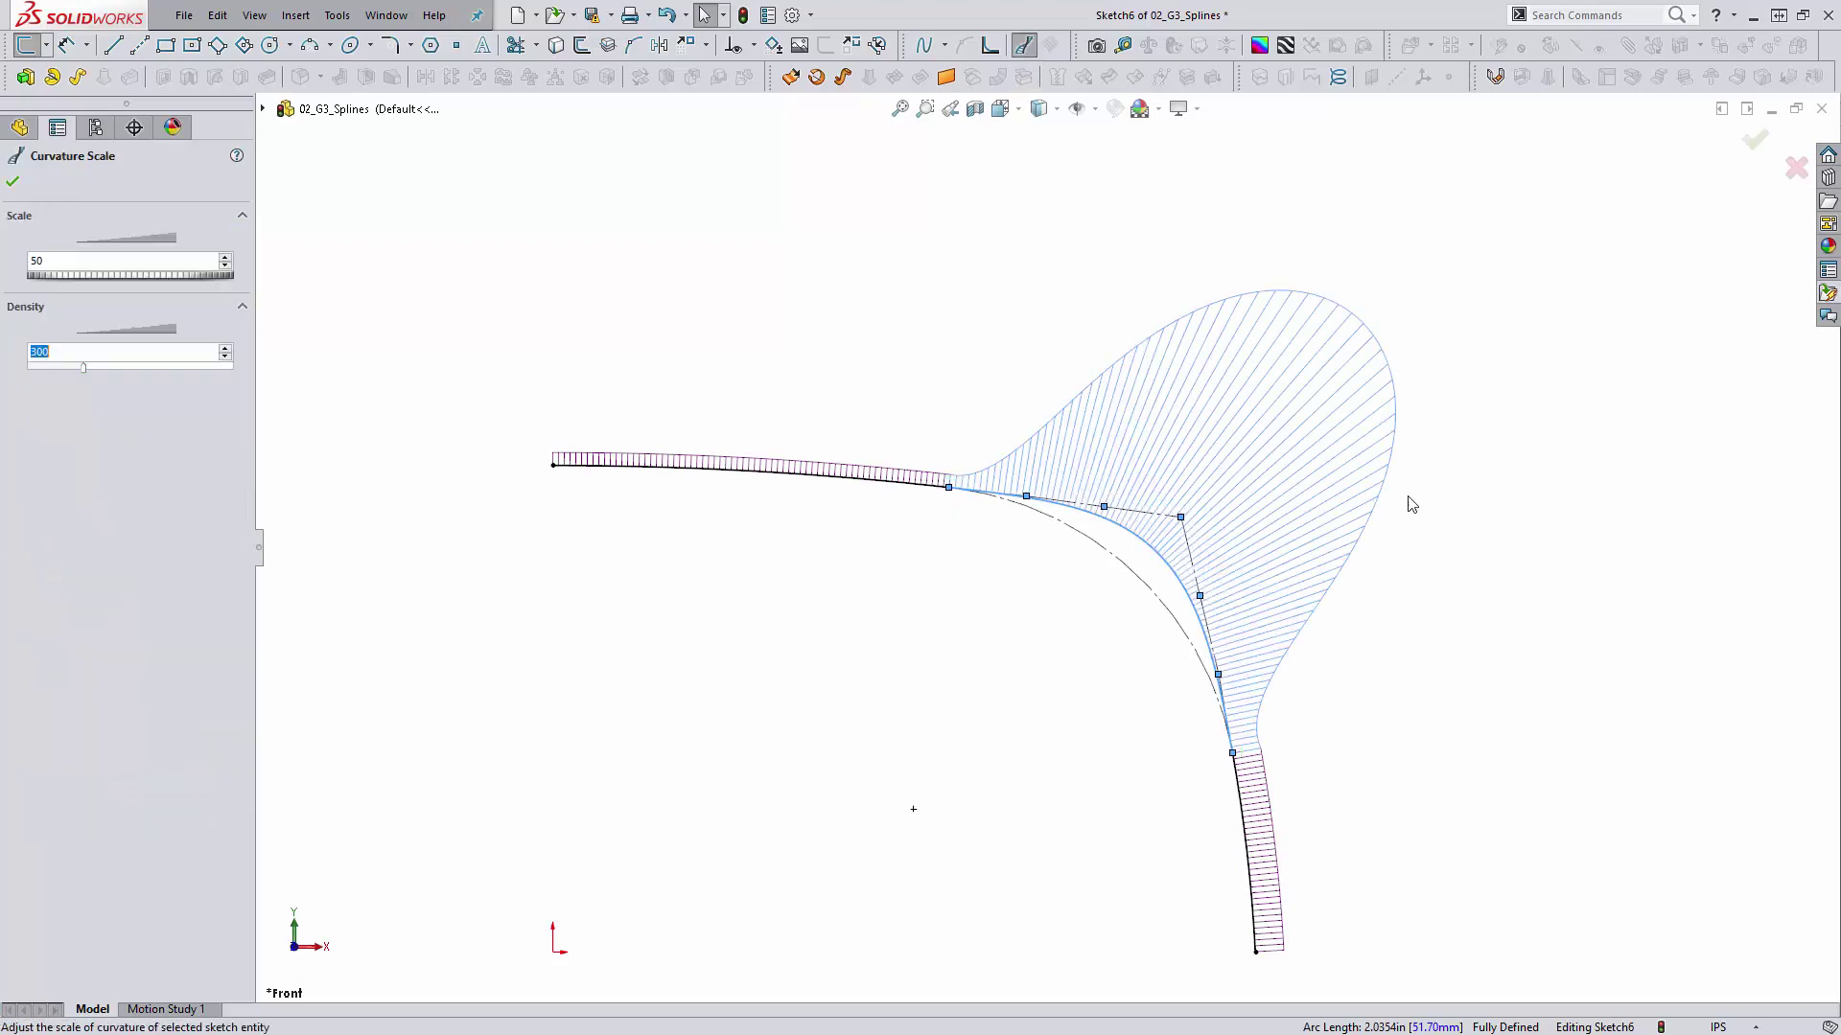
left_click(1336, 616)
scroll(1265, 768, "down", 5)
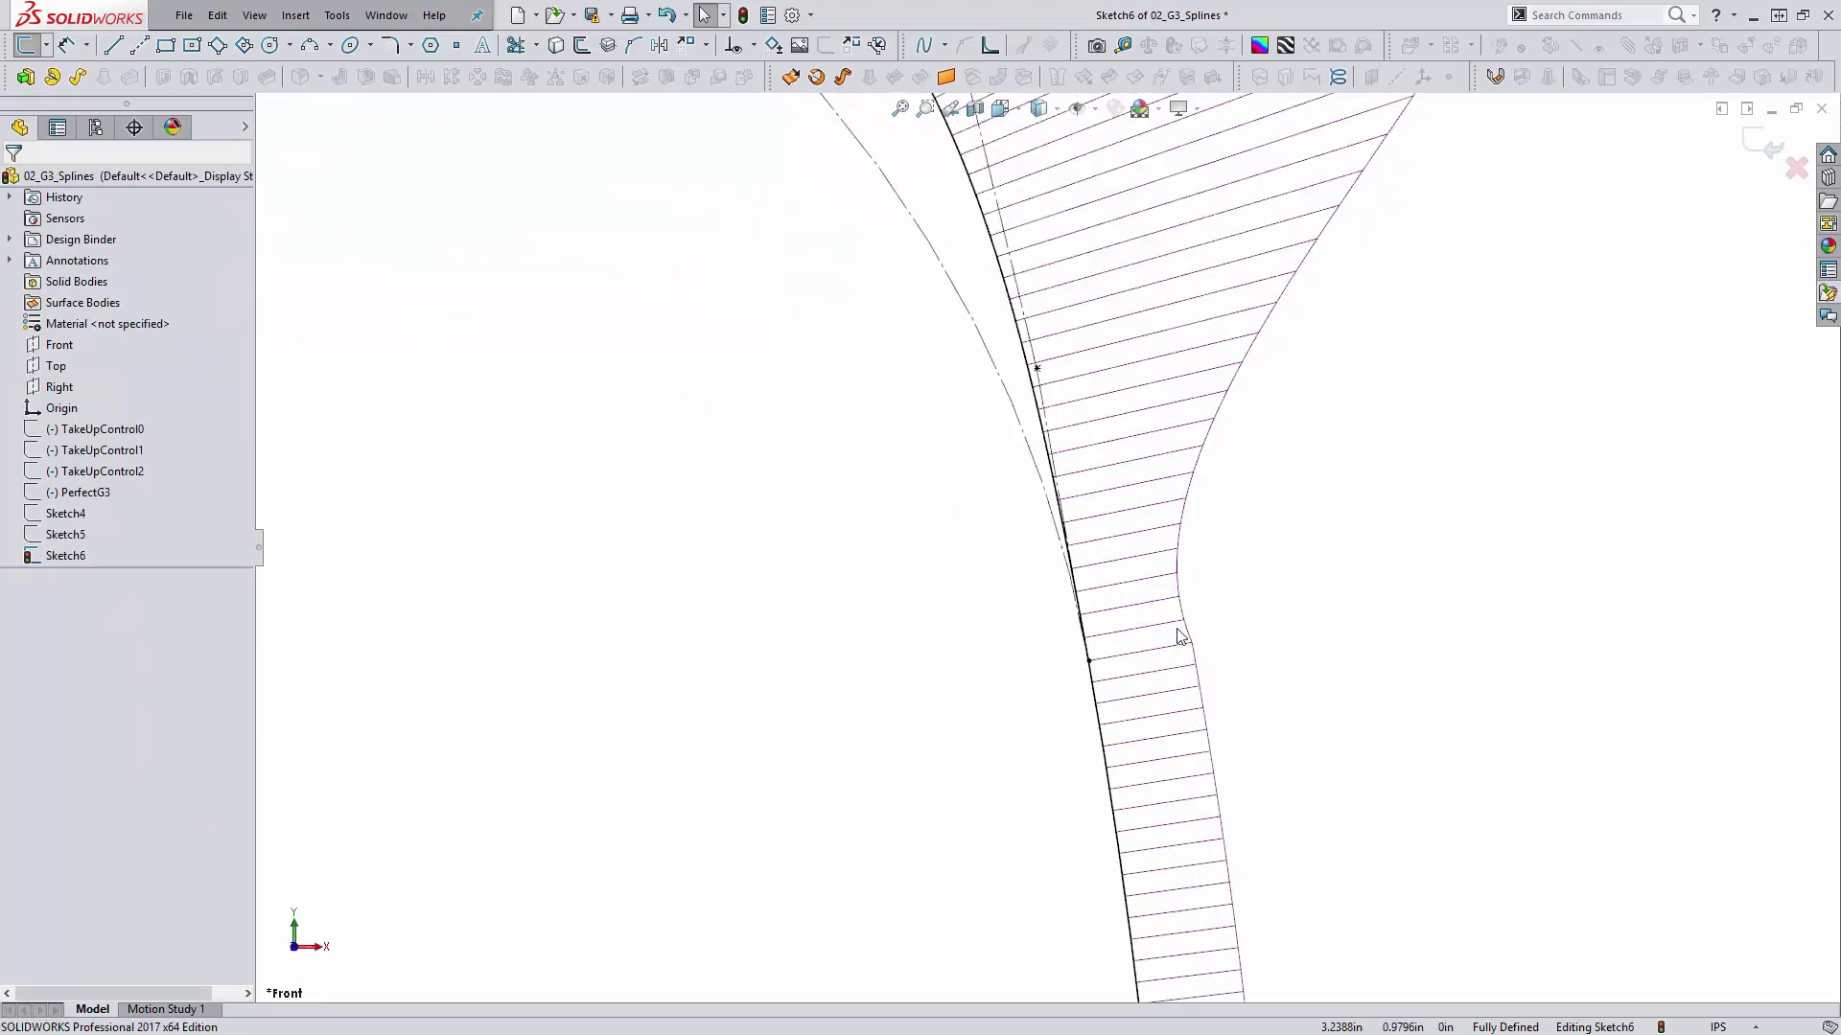
scroll(1199, 637, "up", 10)
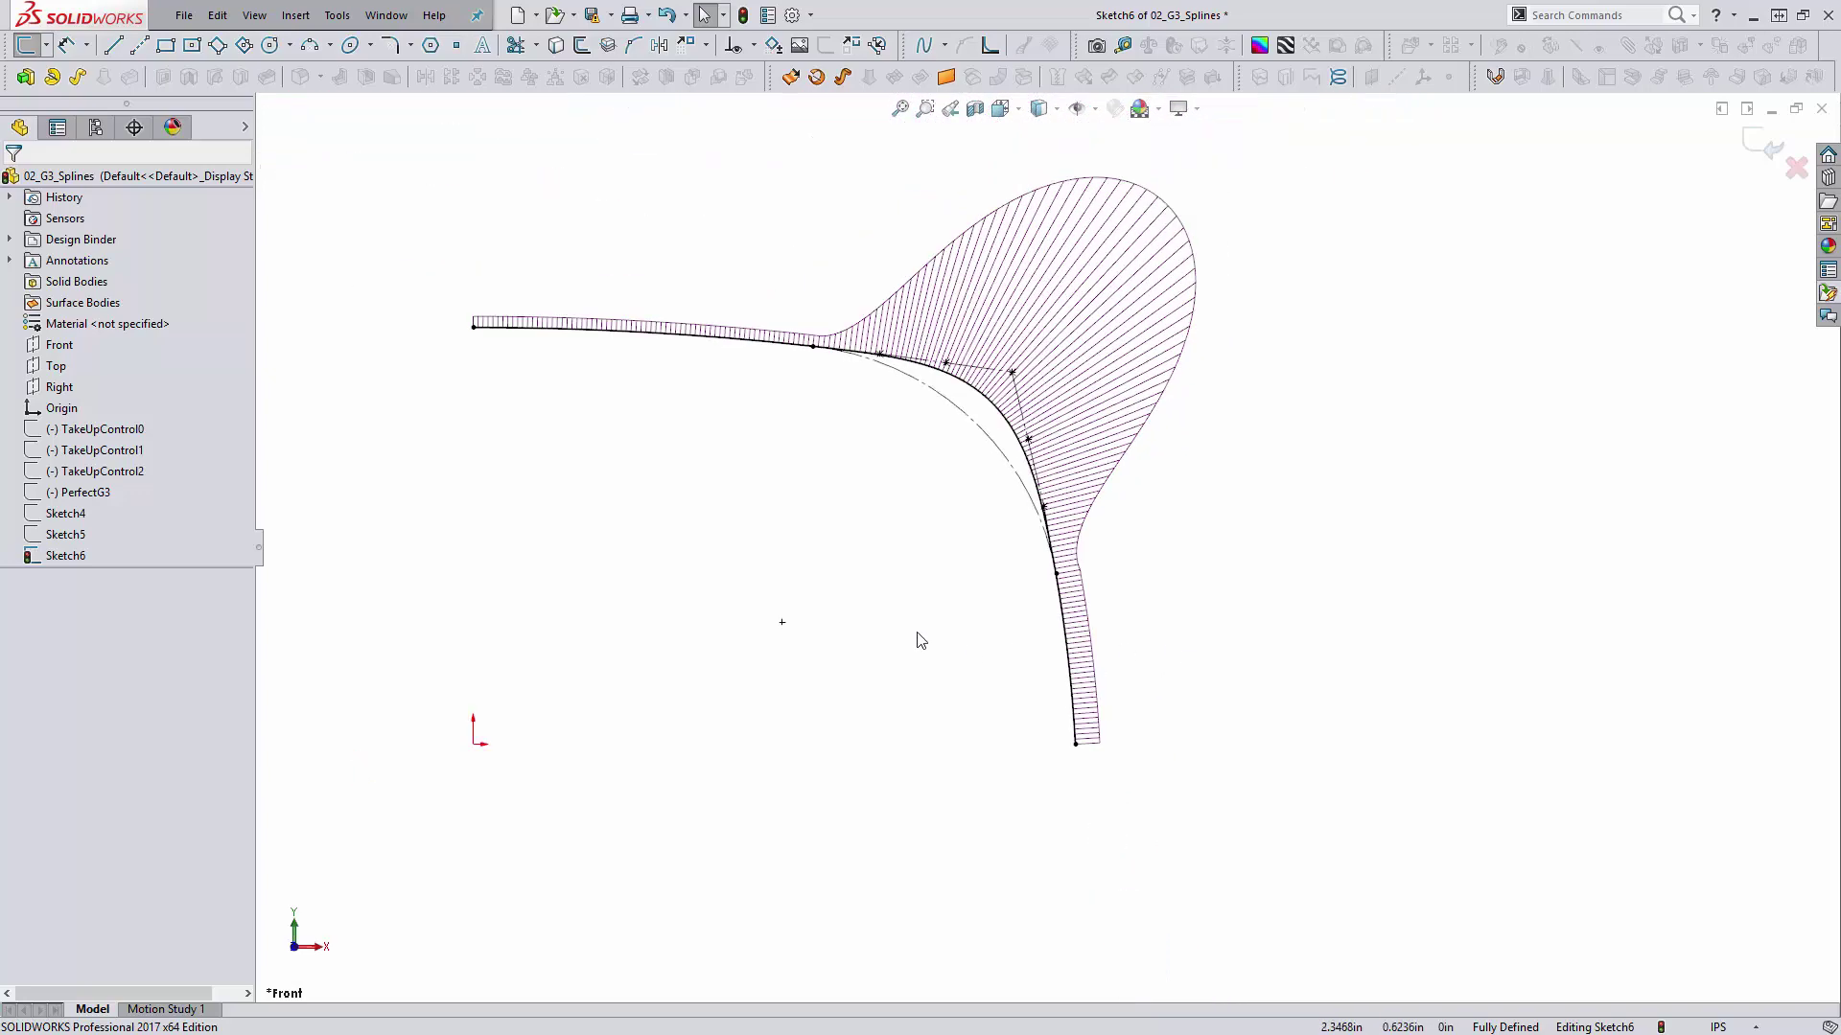
scroll(988, 474, "down", 3)
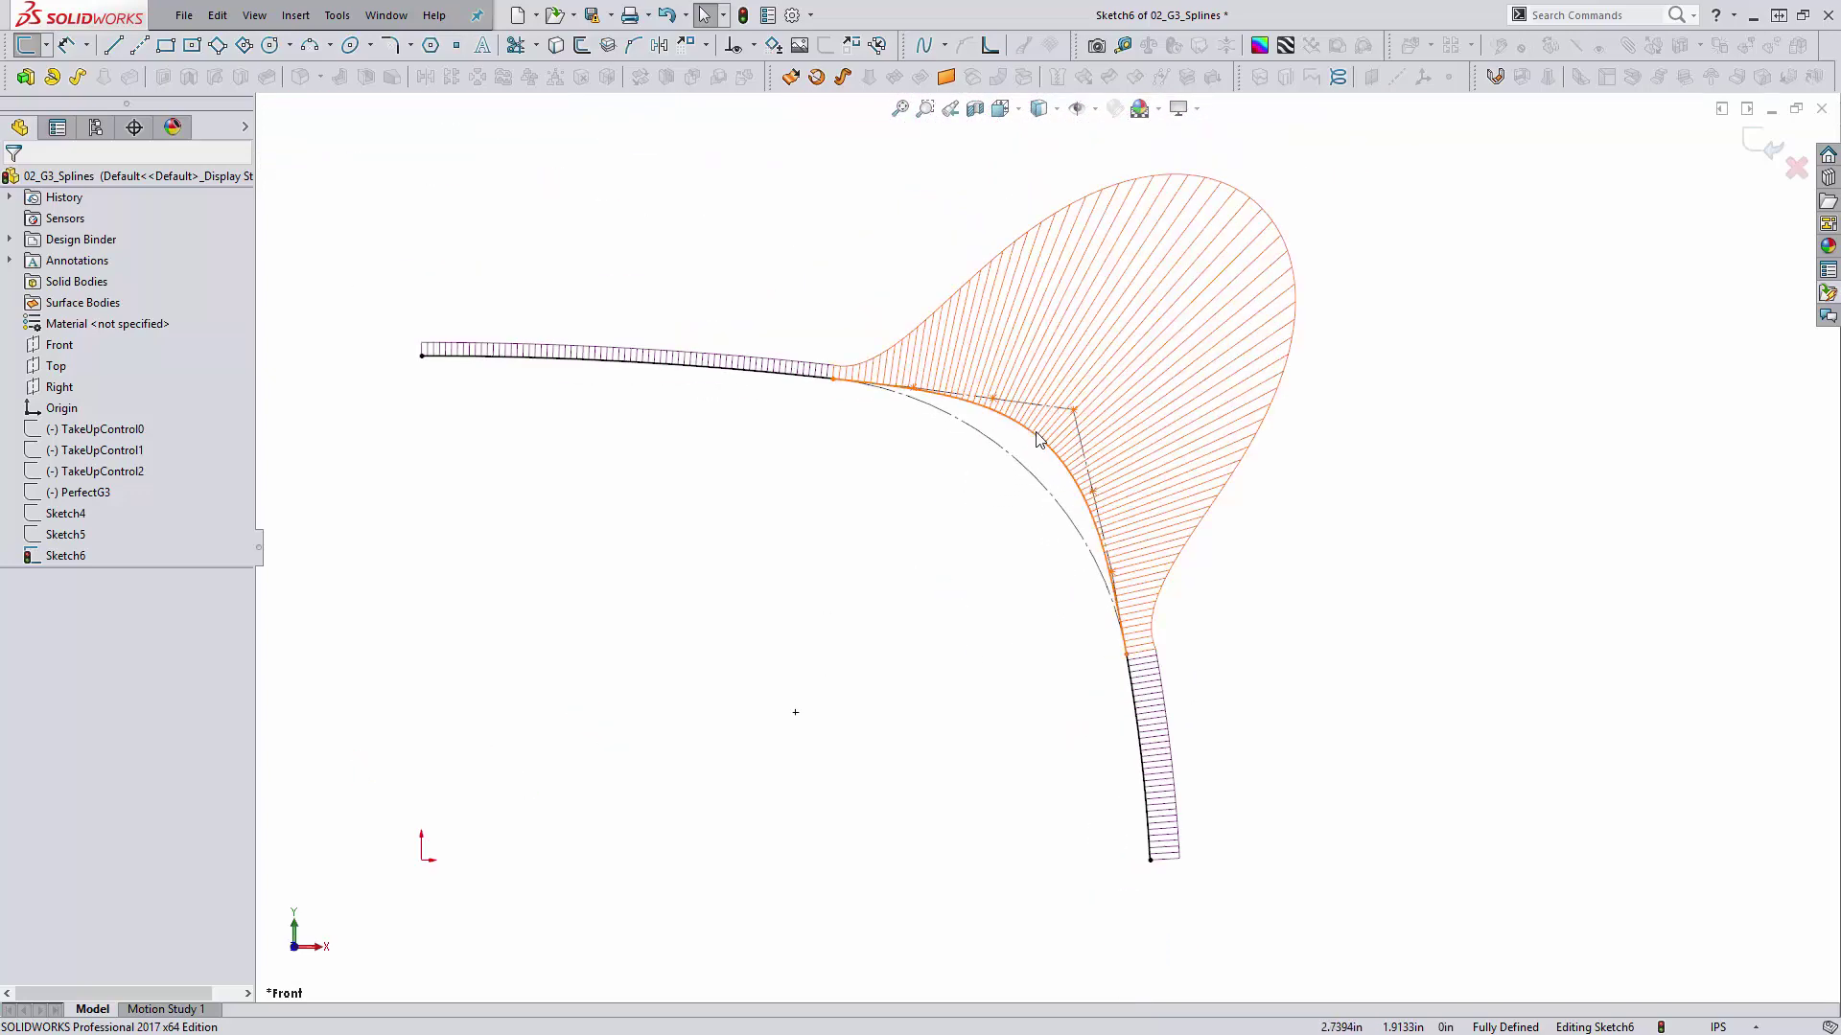
left_click(1035, 438)
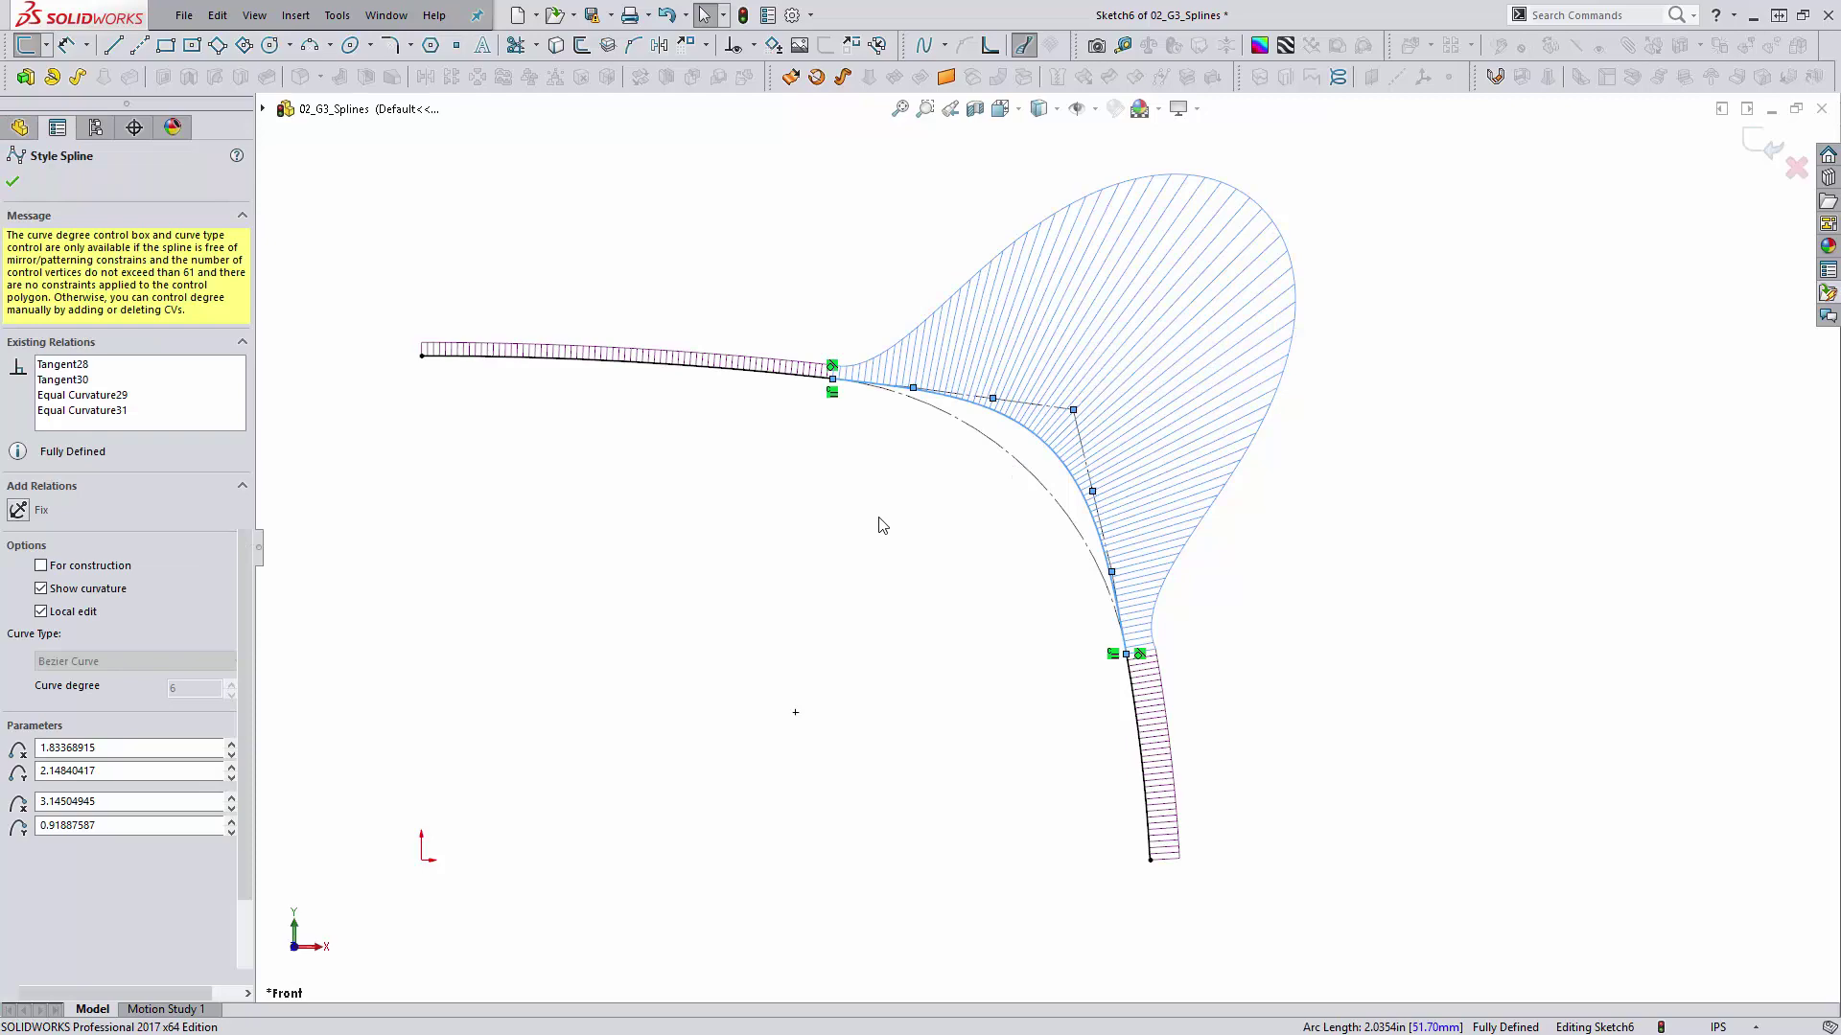
left_click(805, 427)
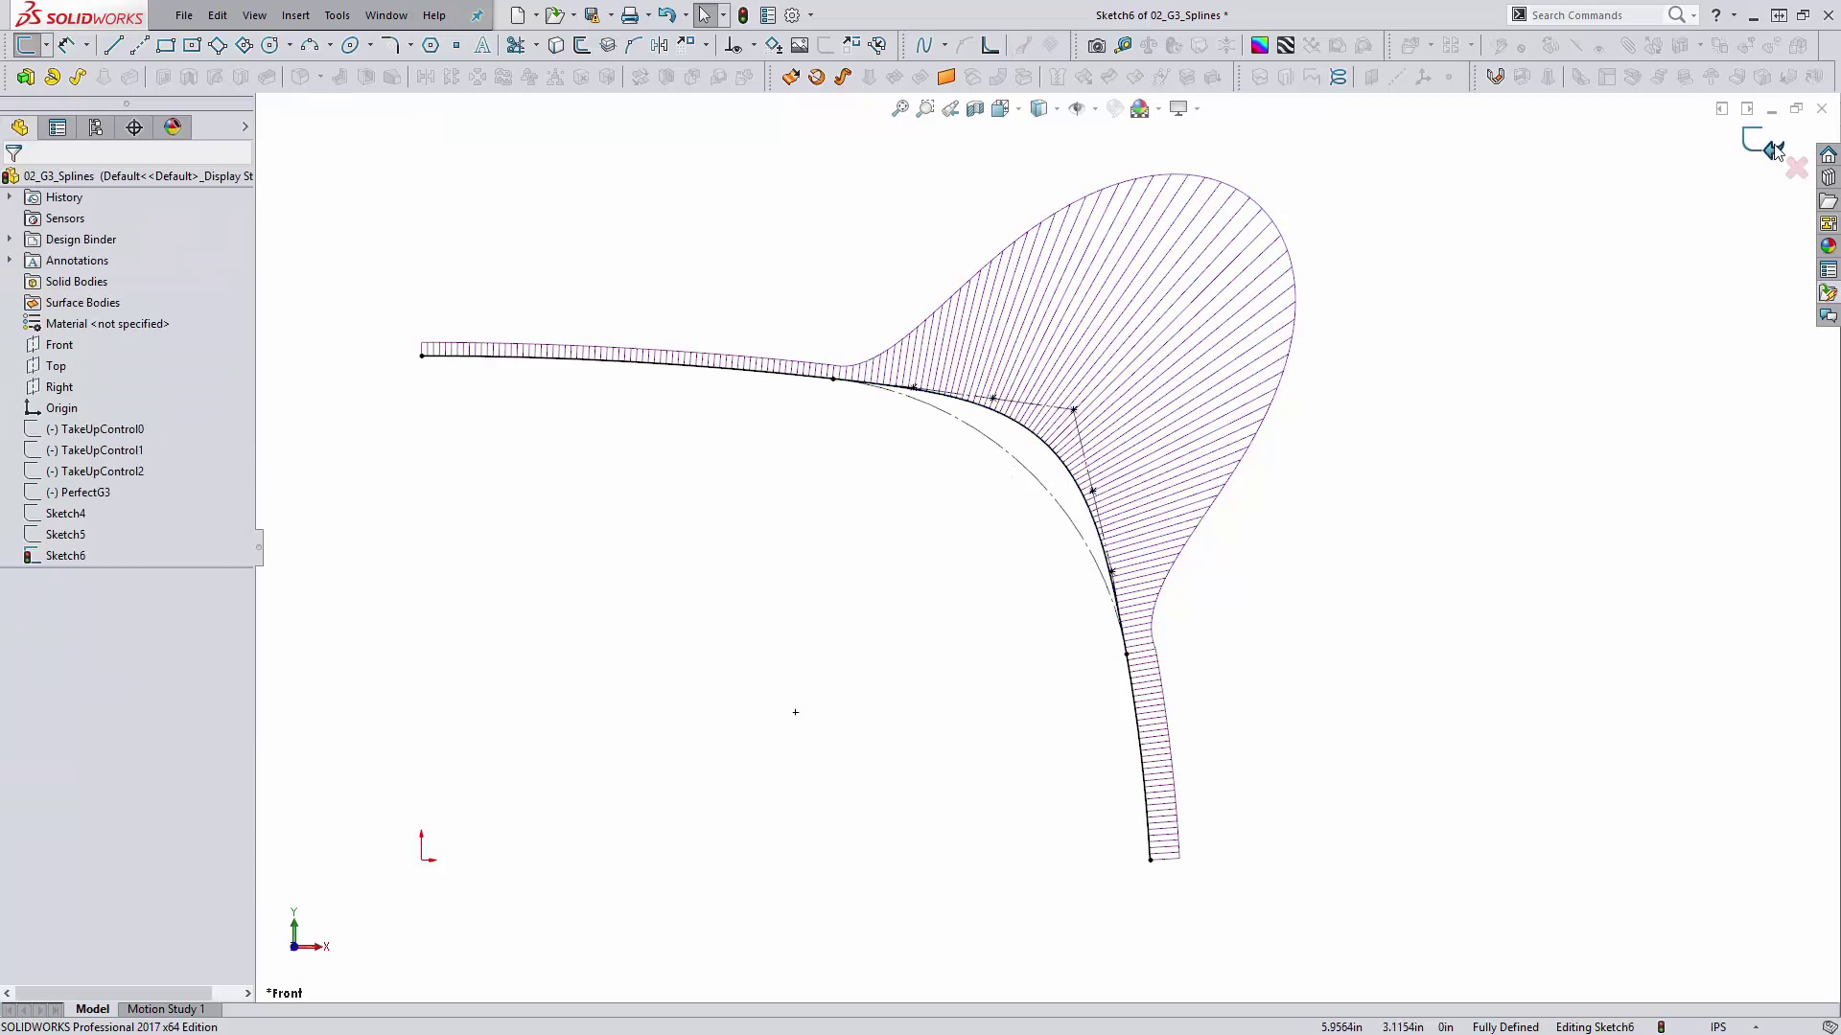
Step: Exit the sketch with a rebuild and reopen Sketch6 for editing
key("ctrl+b")
left_click(65, 556)
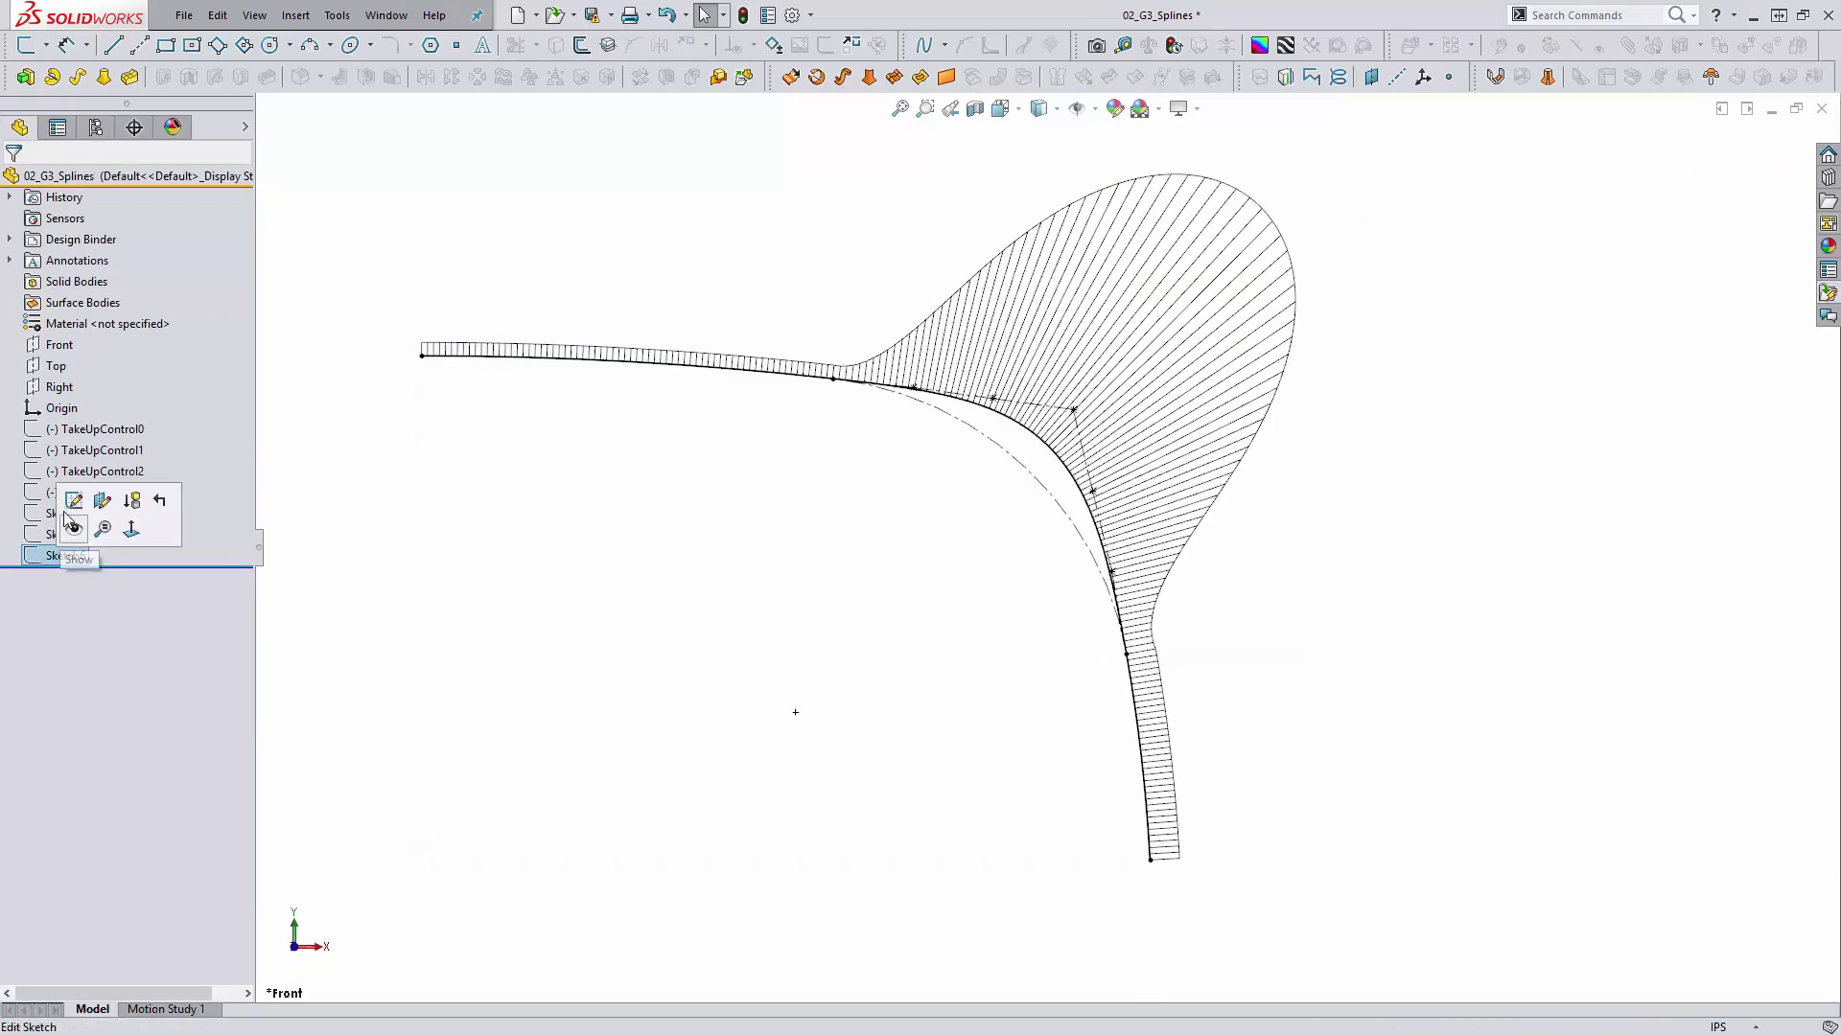
left_click(69, 496)
Step: Delete the Collinear relations from the control polygon legs on both sides of the corner vertex
left_click(1052, 432)
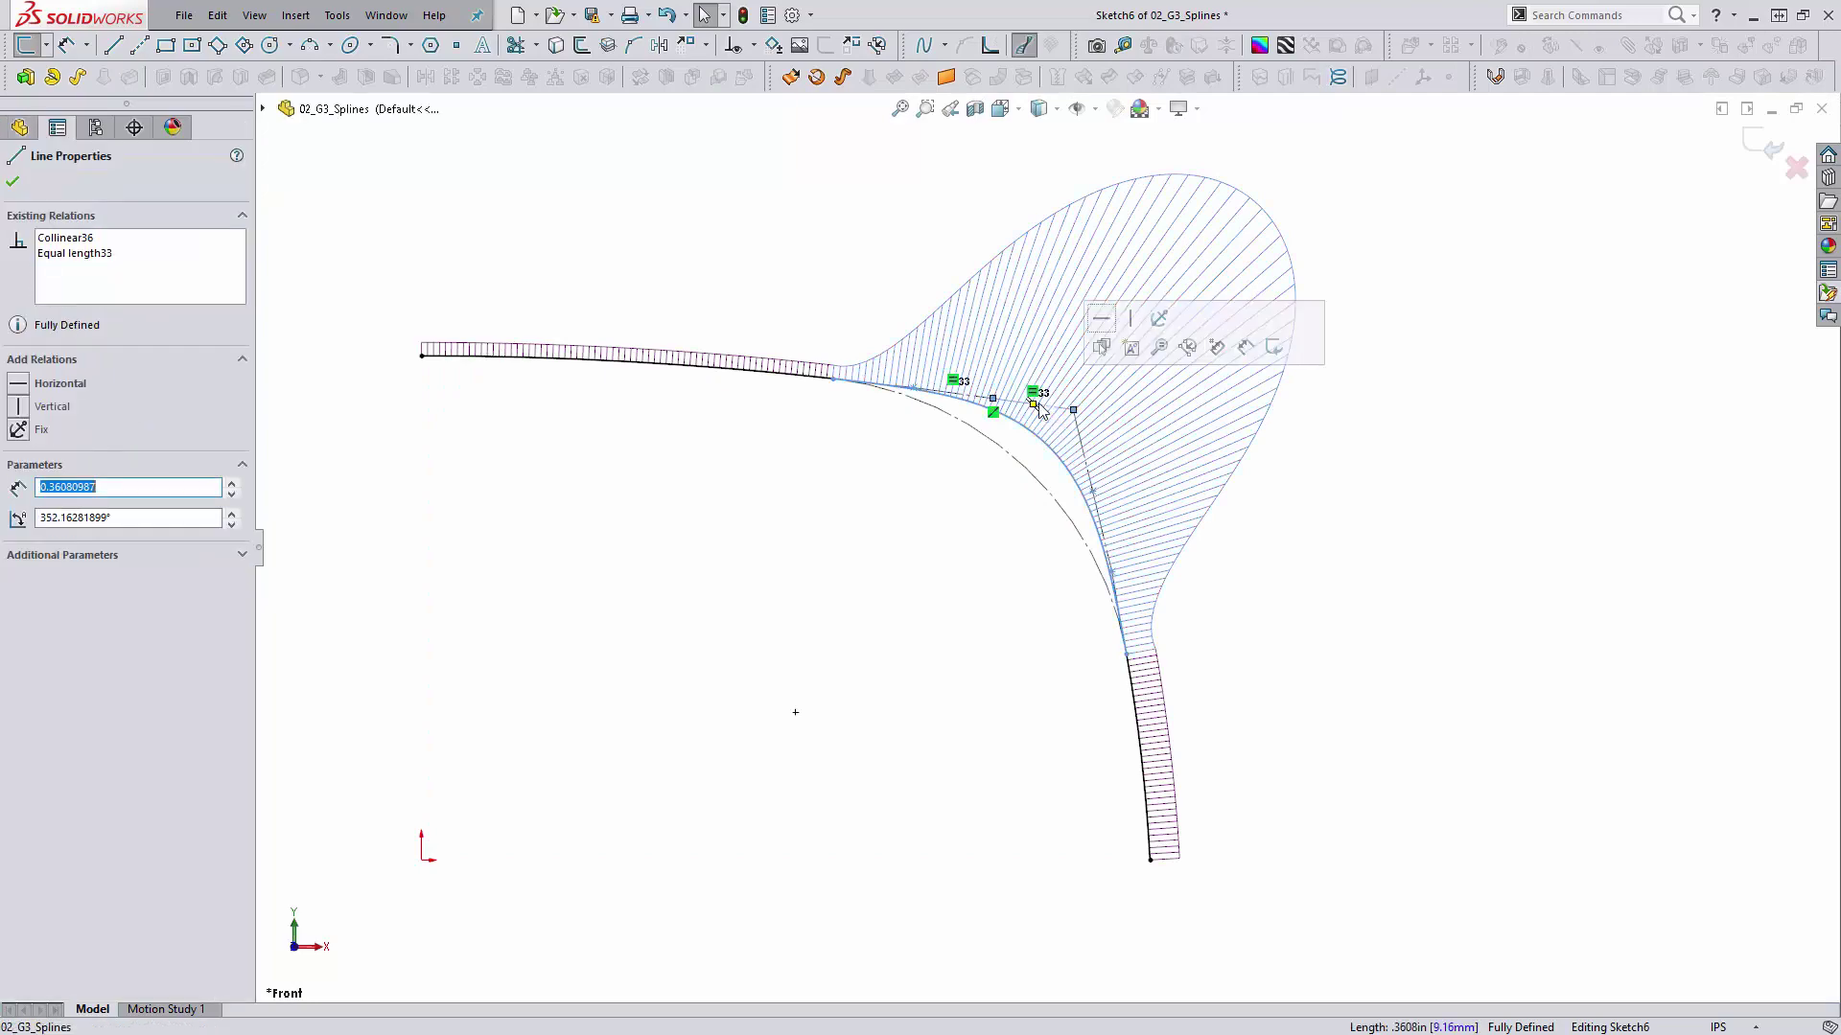
key("Escape")
left_click(1085, 449)
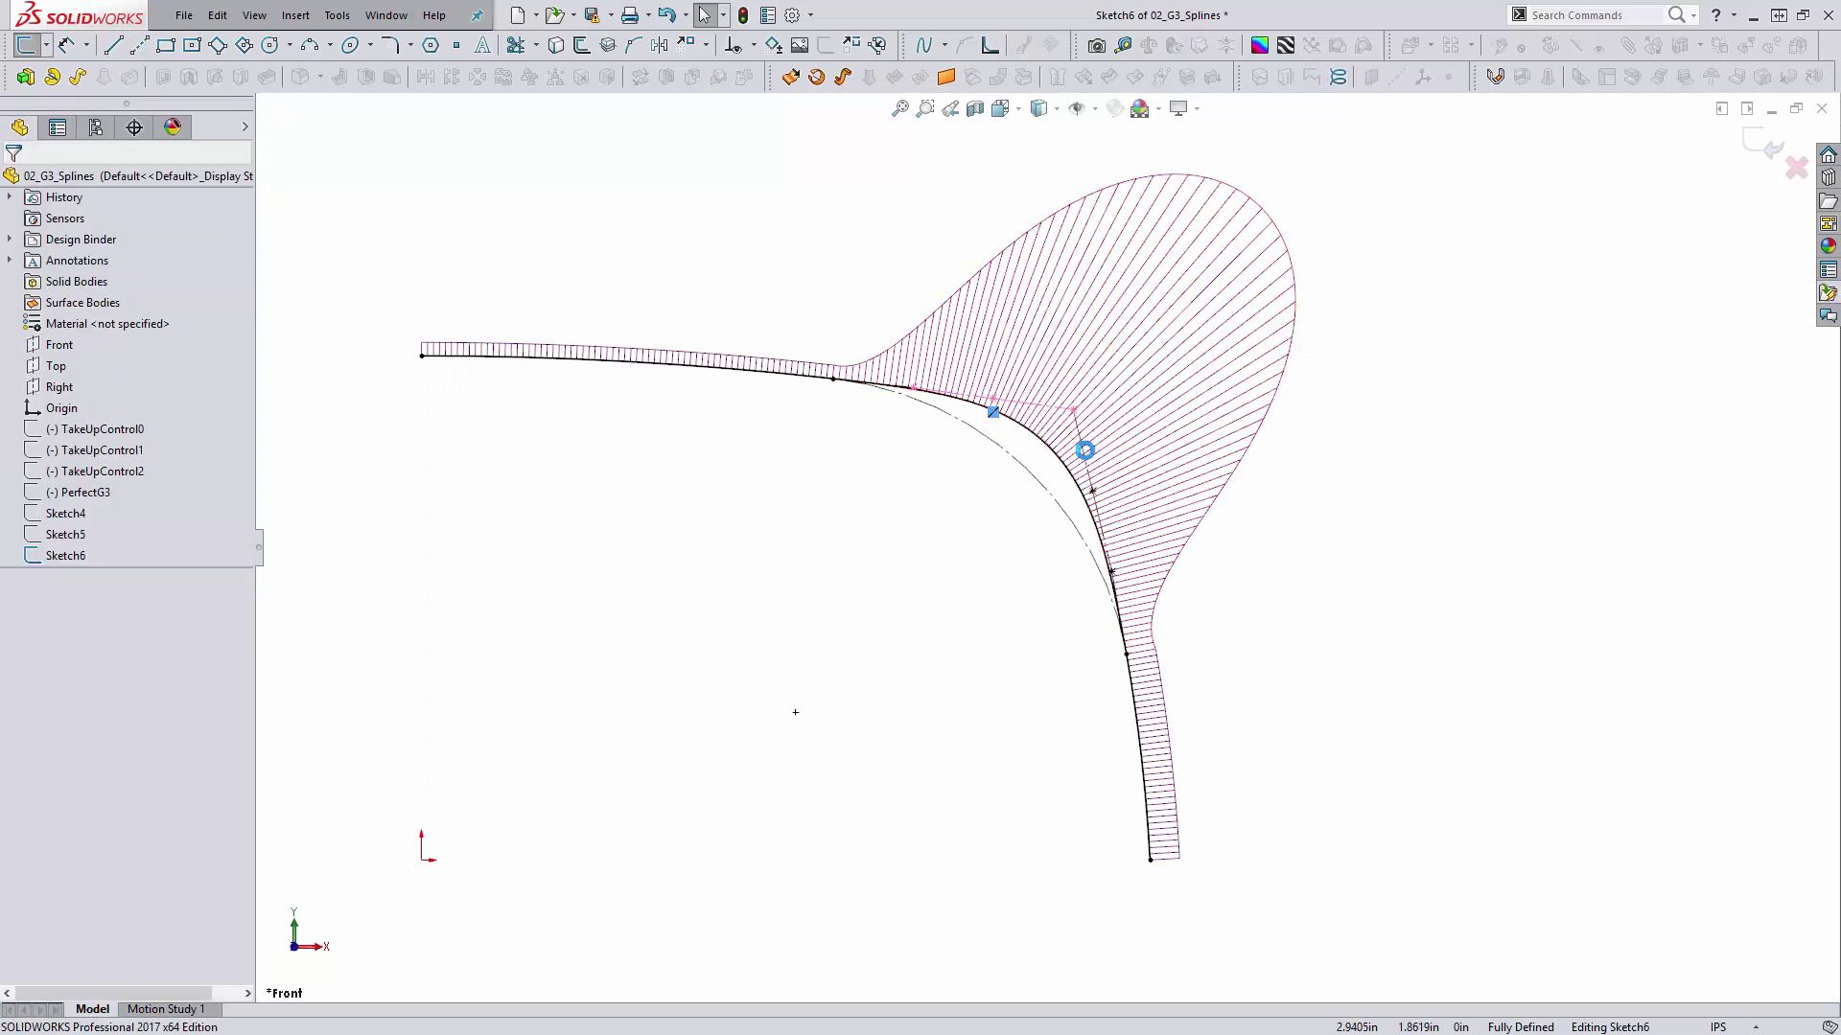
key("Escape")
left_click(1082, 438)
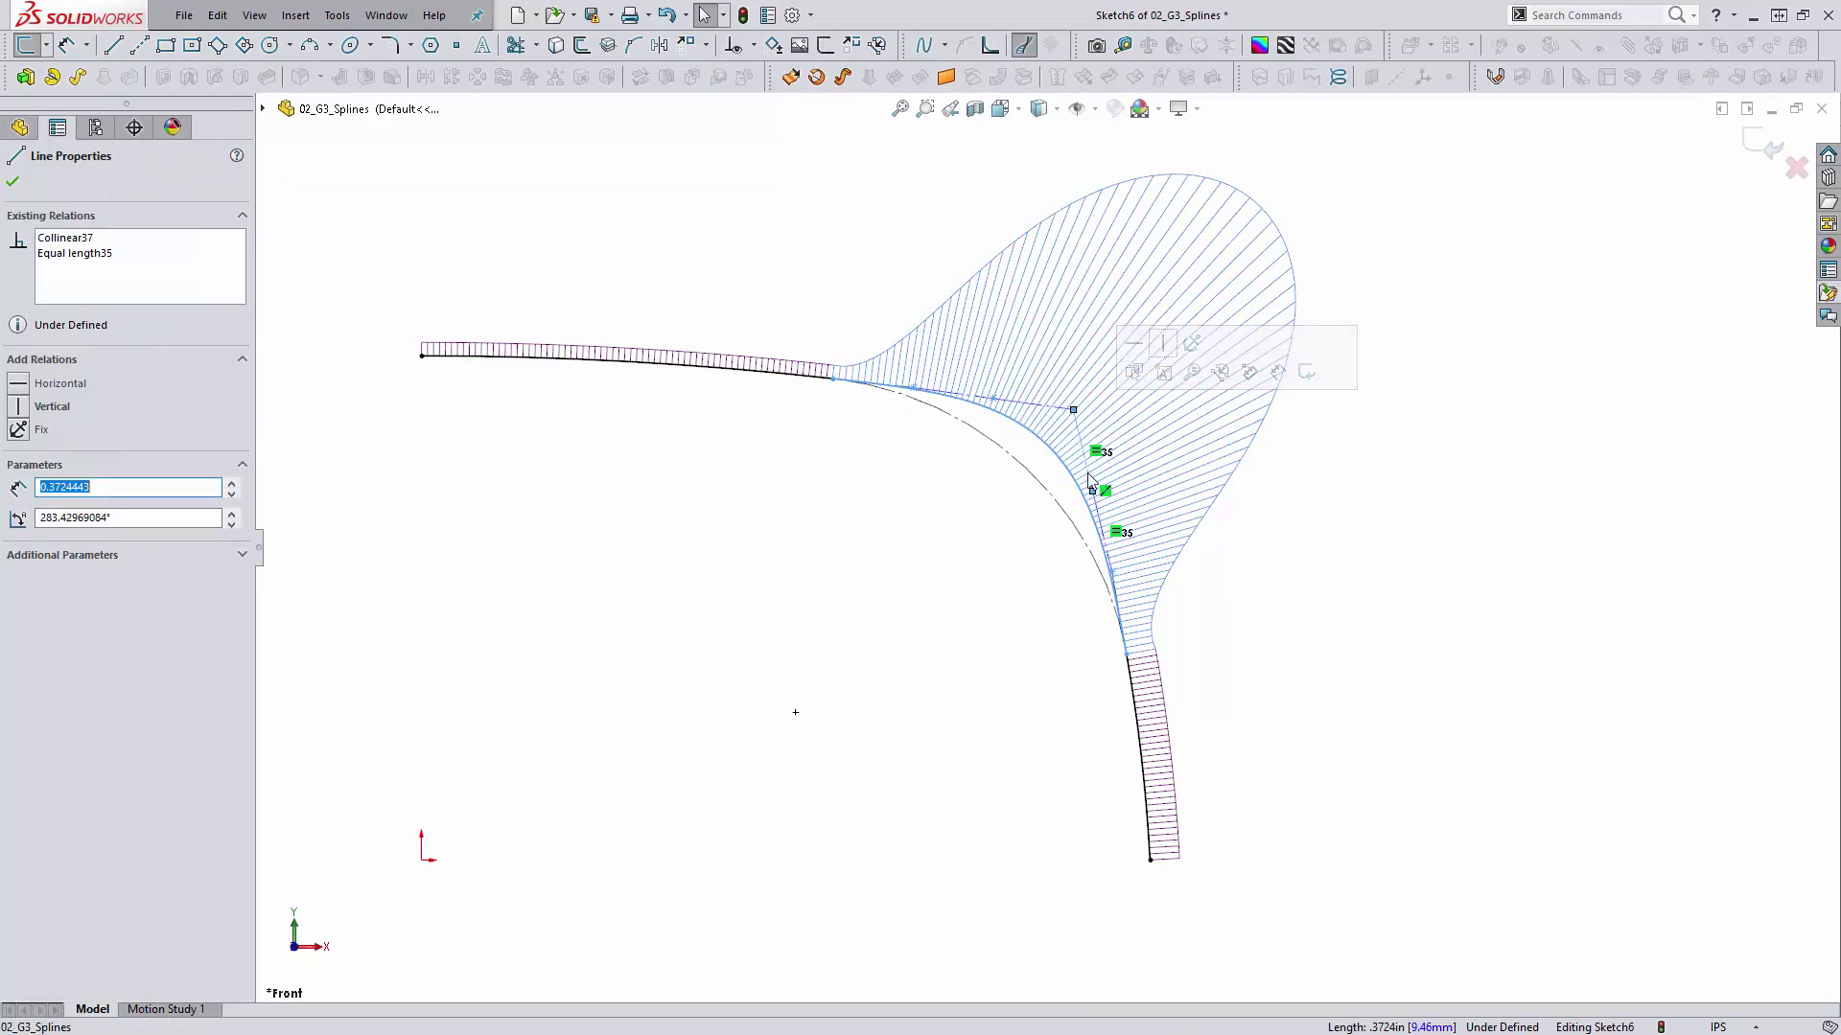
key("Escape")
Step: Move the corner control vertex inward to about X 2.89, Y 1.92 in
scroll(1074, 399, "down", 5)
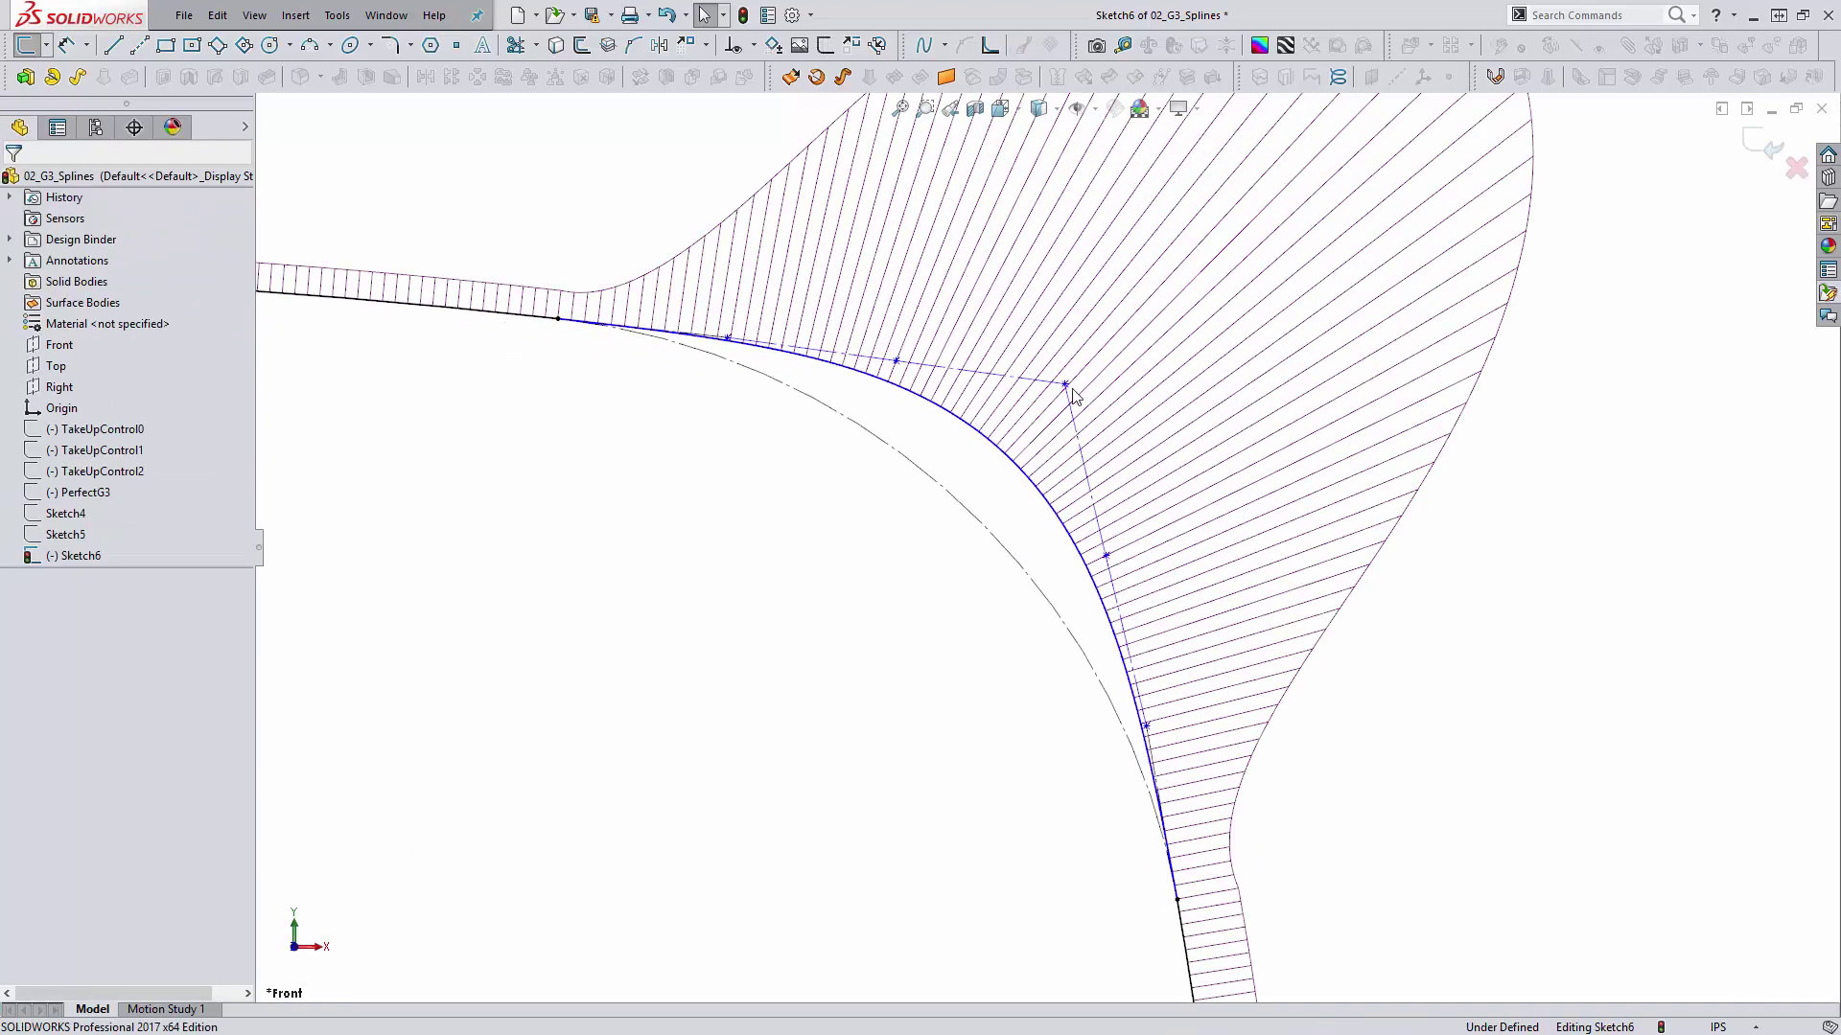
left_click_drag(1065, 385, 1058, 424)
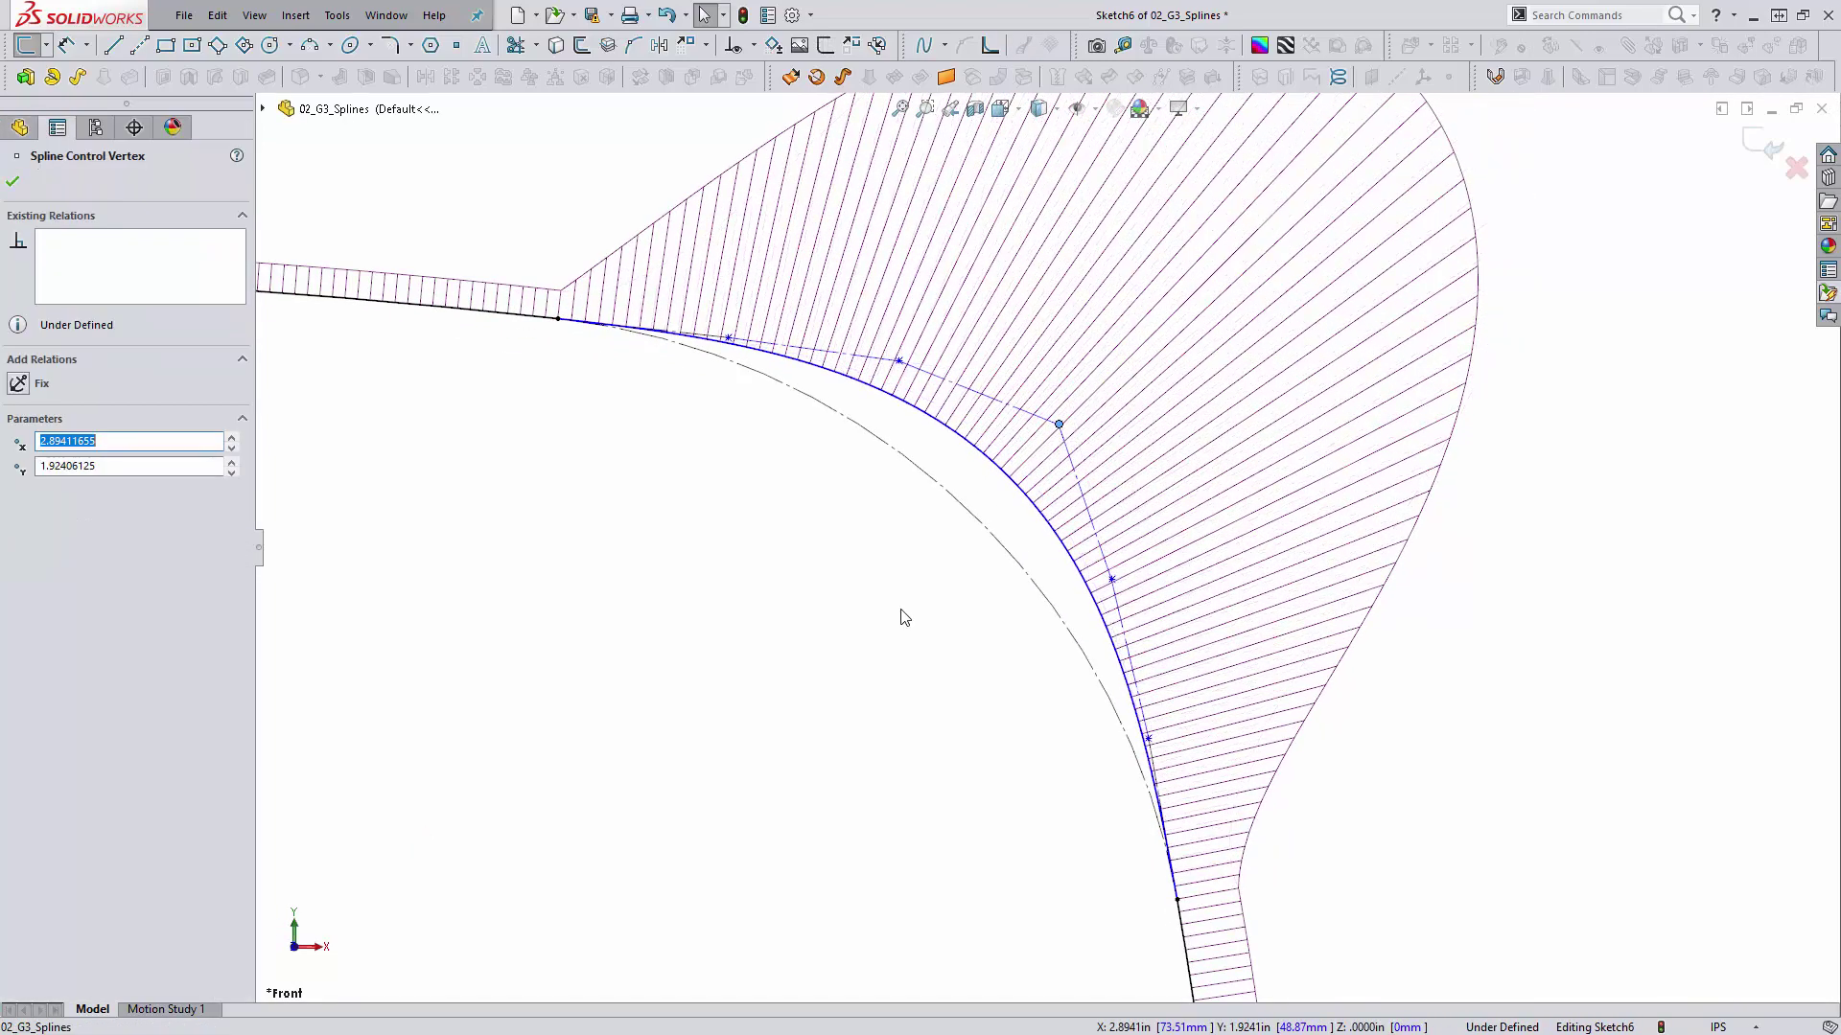
key("Escape")
Step: Add a 10° angle dimension between the two control polygon legs on the upper side of the corner vertex
key("d")
left_click(868, 357)
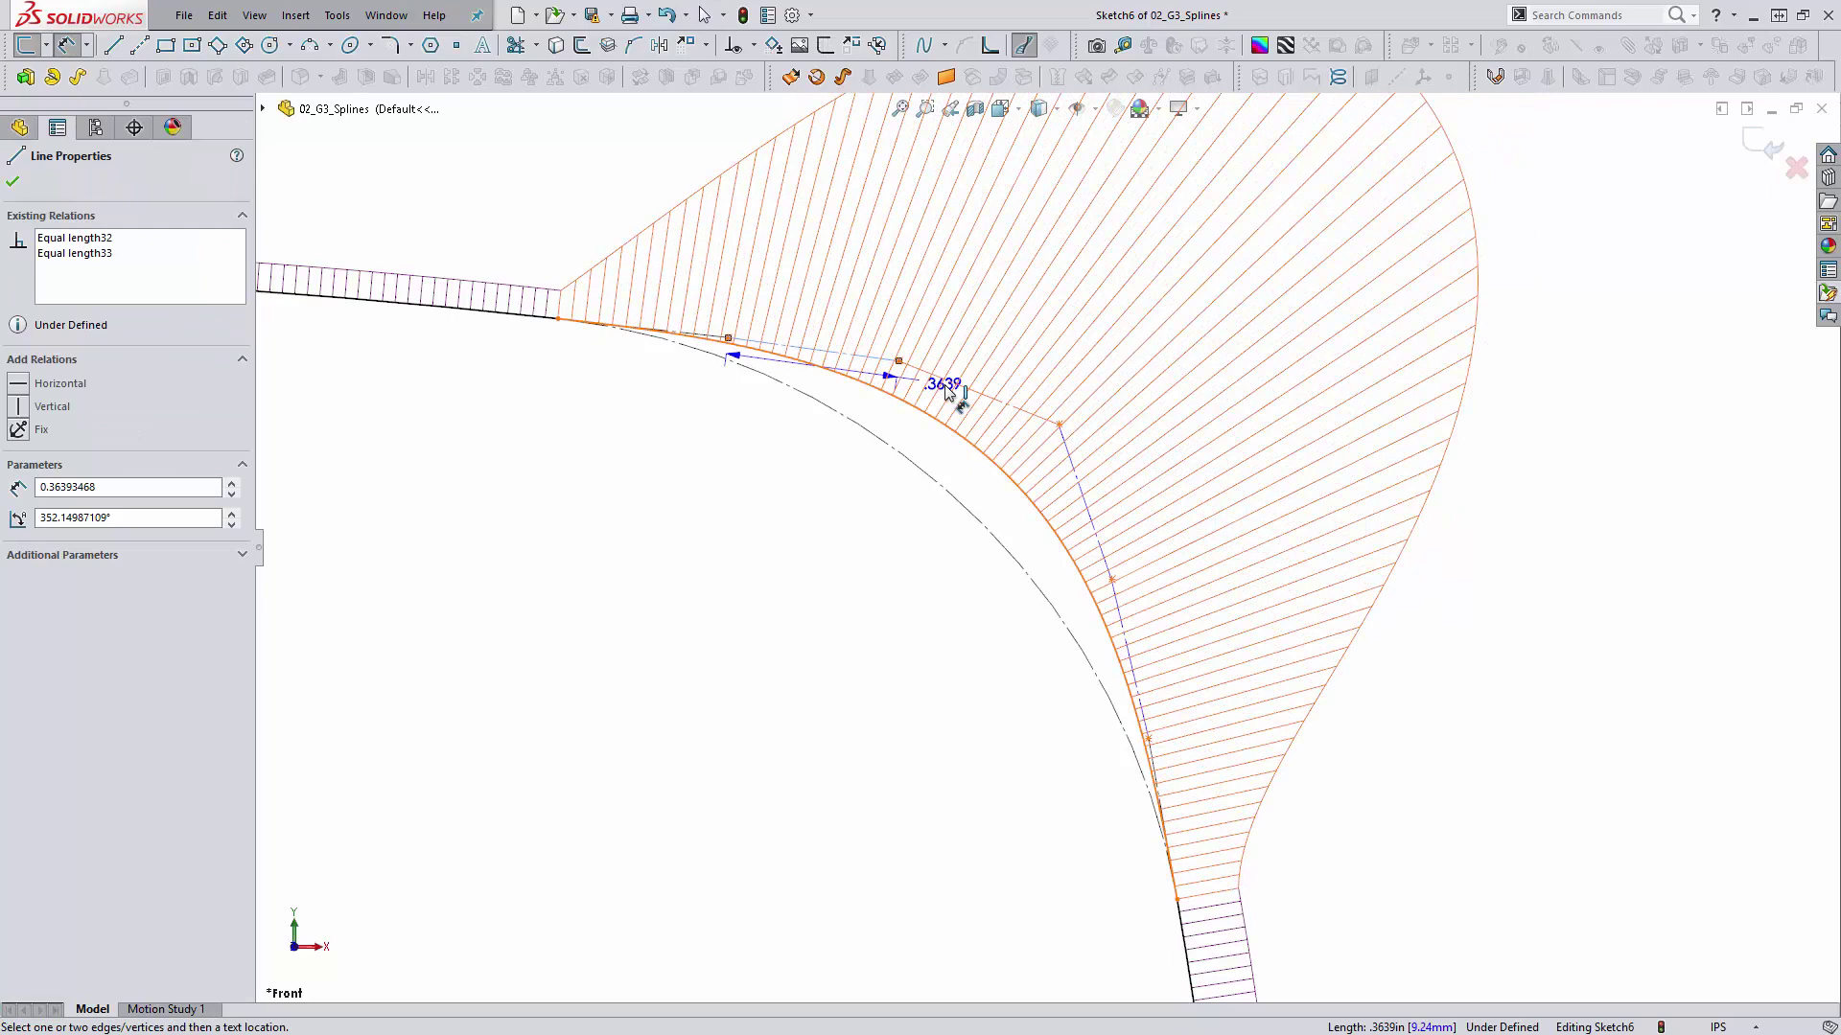
left_click(947, 387)
left_click(1011, 399)
type("10")
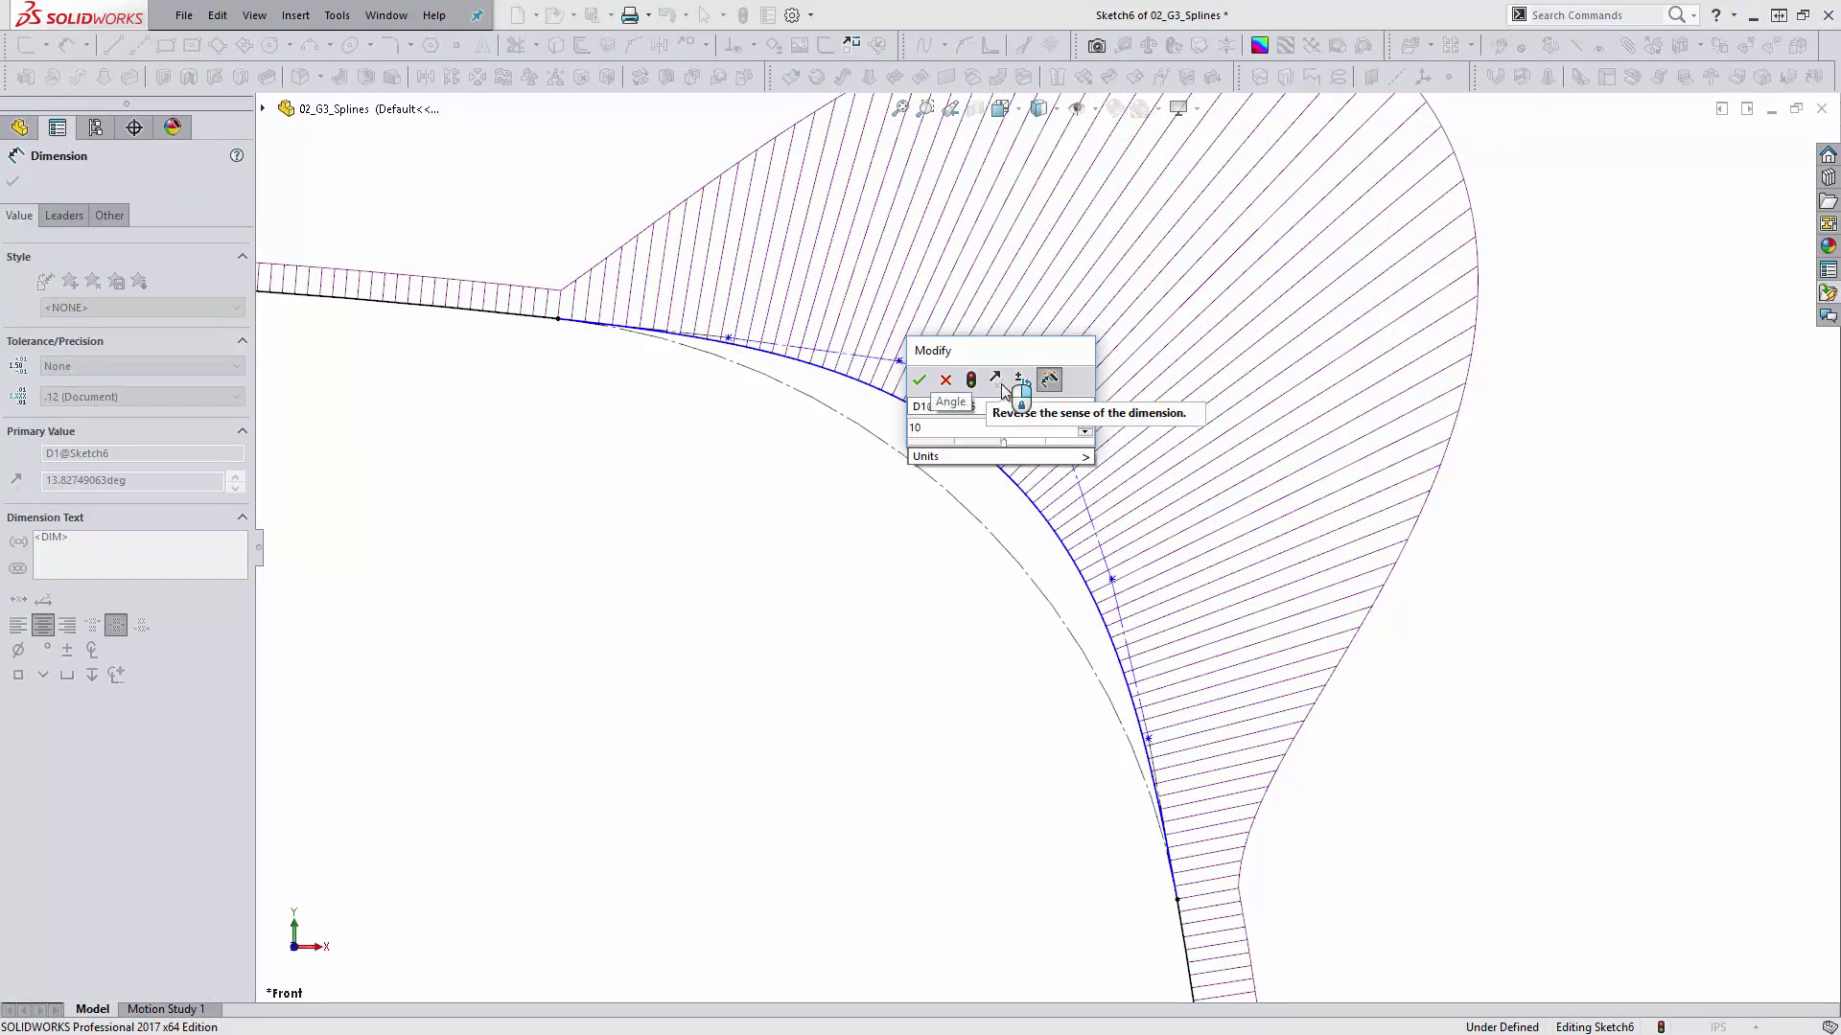
key("Return")
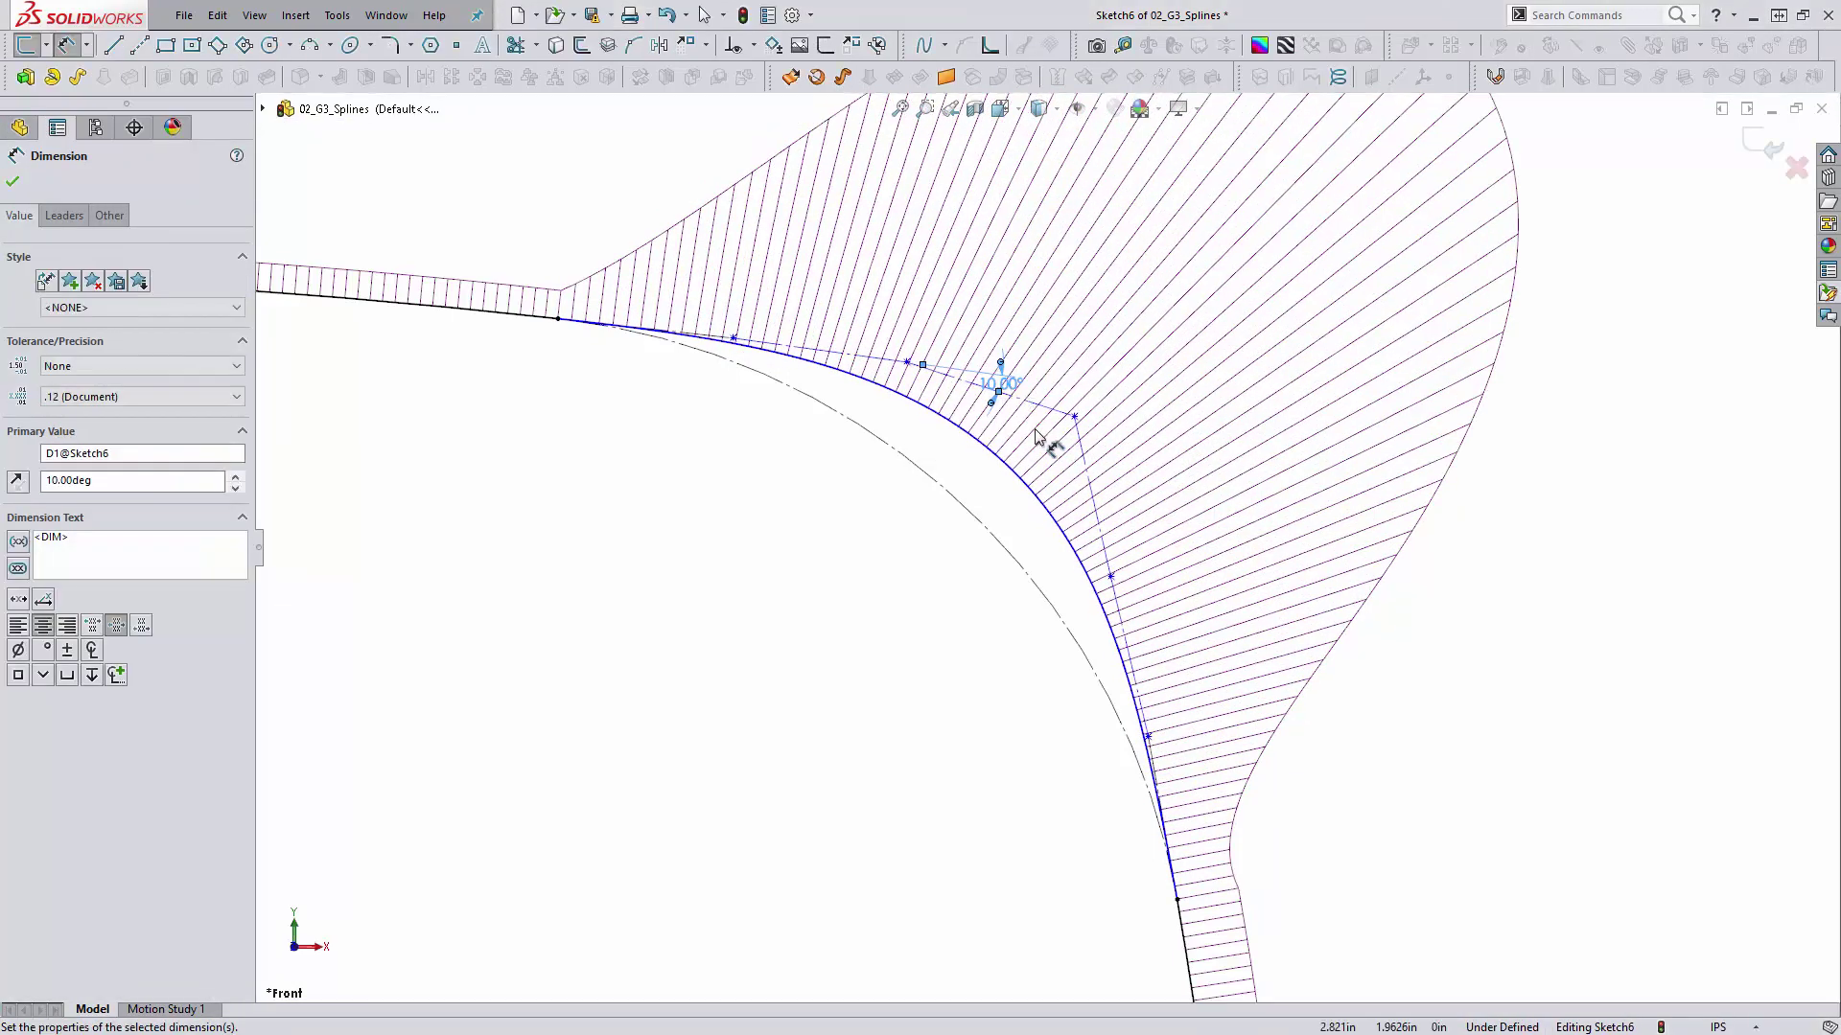
key("Escape")
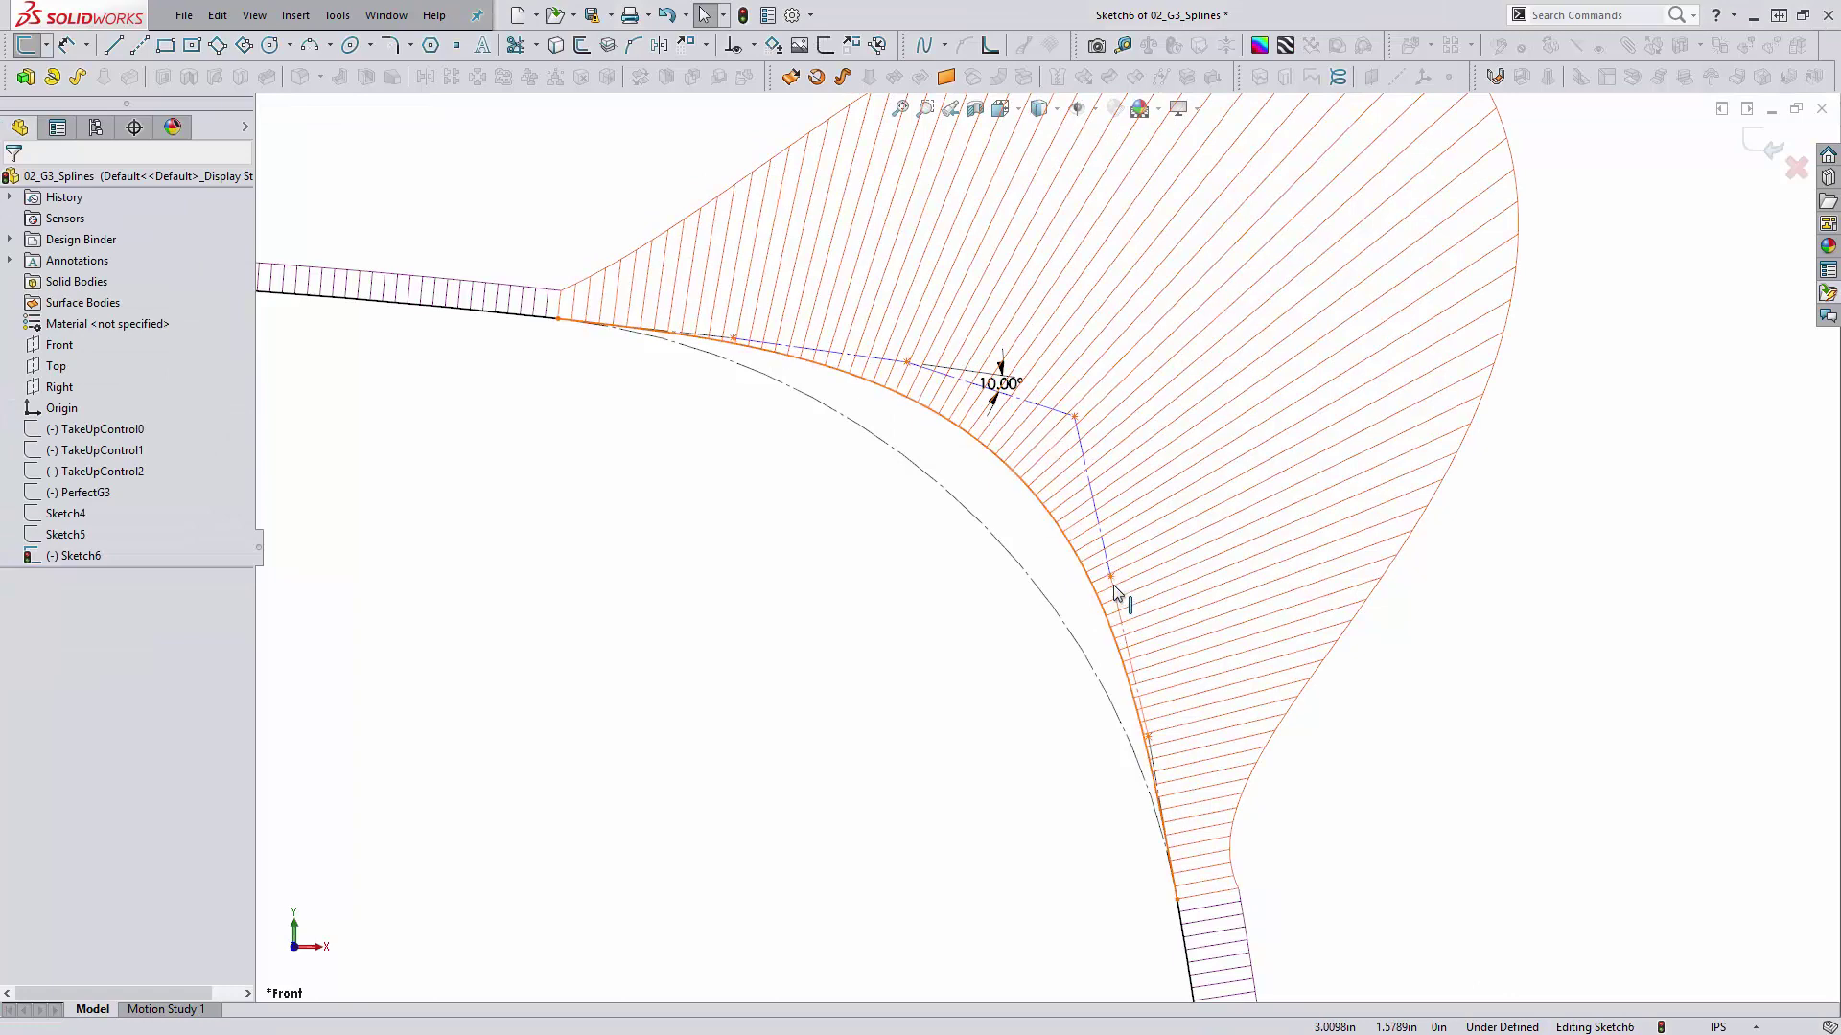
Step: Shift the control vertex below the corner and dimension the angle between its two adjoining polygon legs at 10°
left_click_drag(1110, 576, 1134, 550)
key("Return")
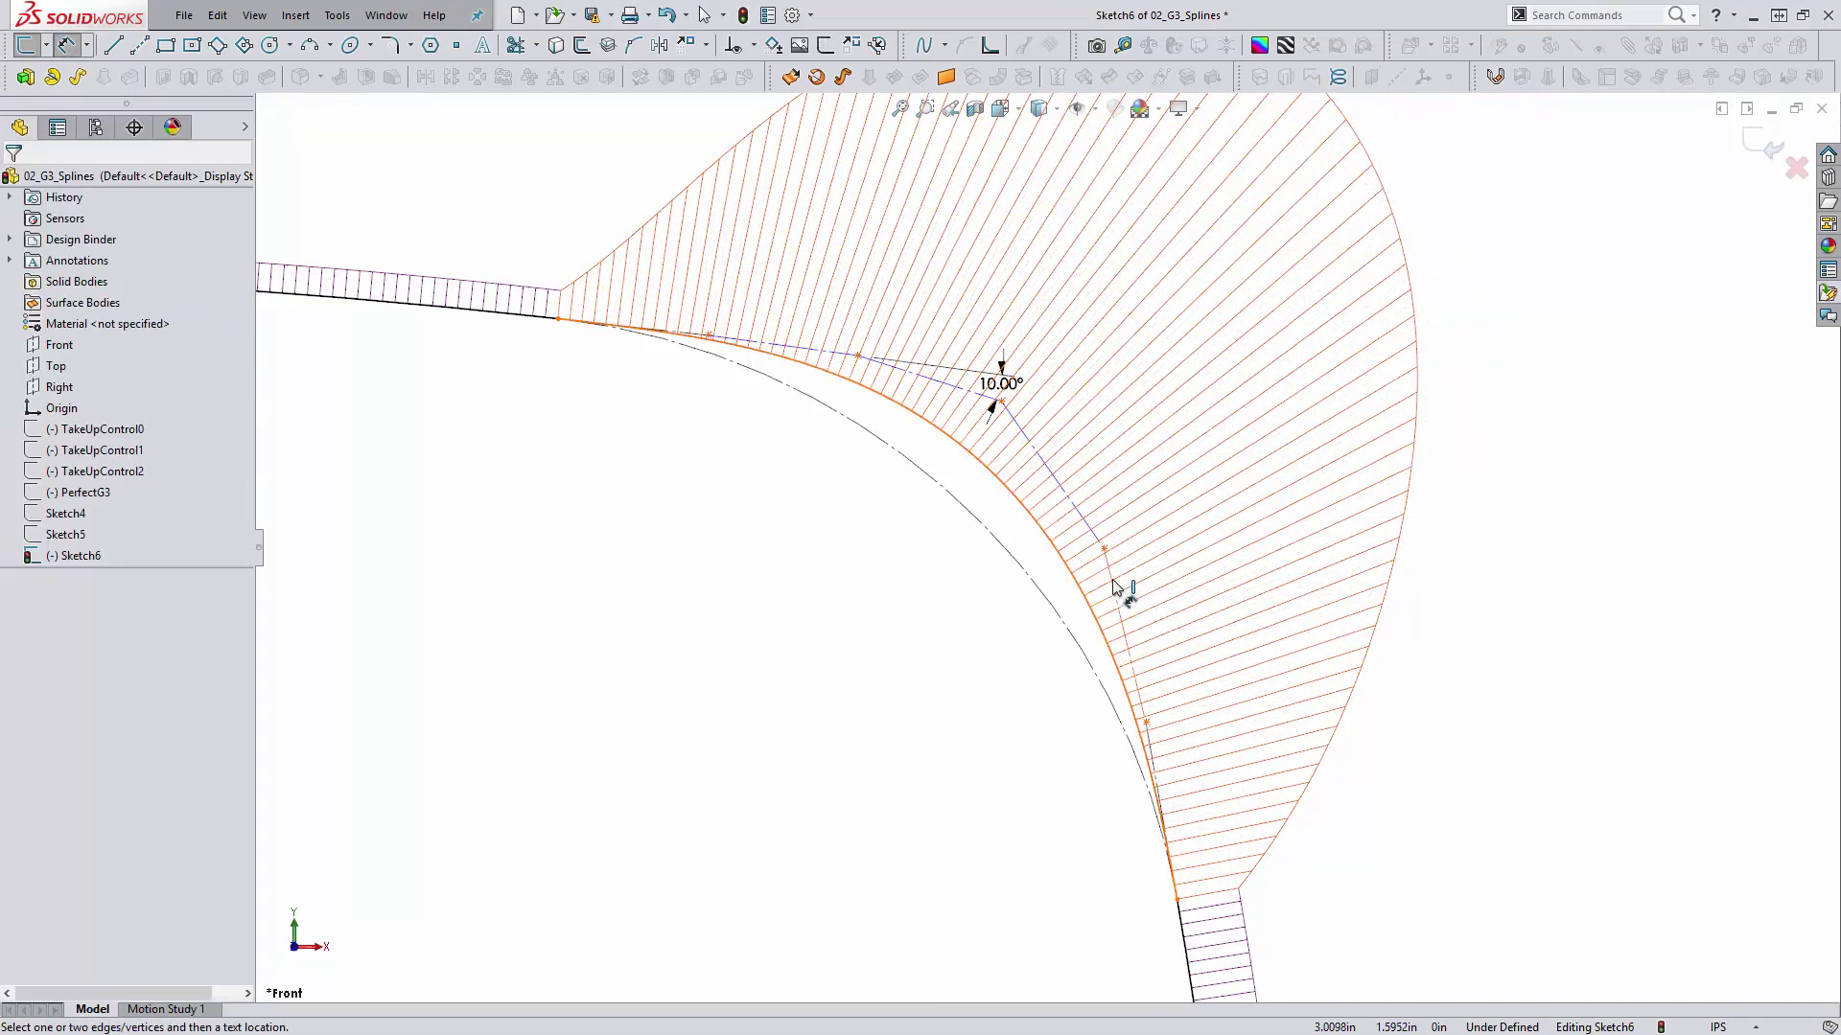
left_click(1114, 587)
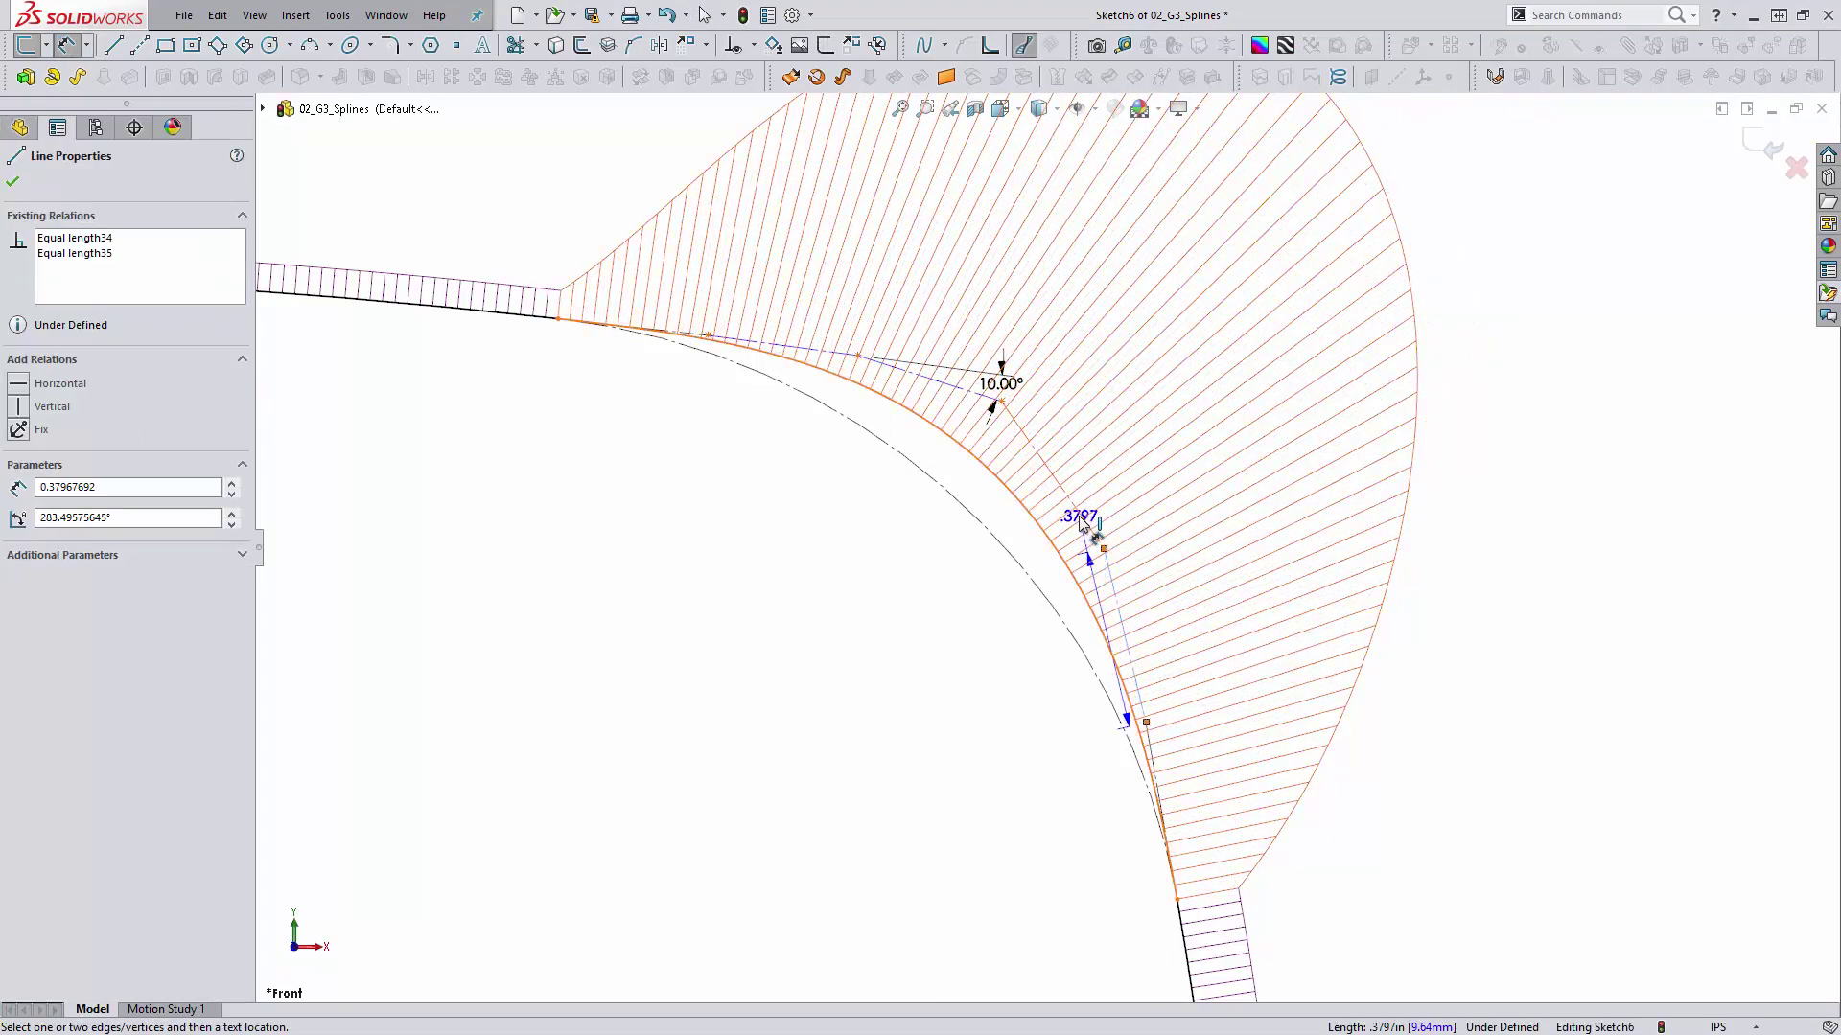
left_click(1091, 529)
left_click(1084, 475)
type("1")
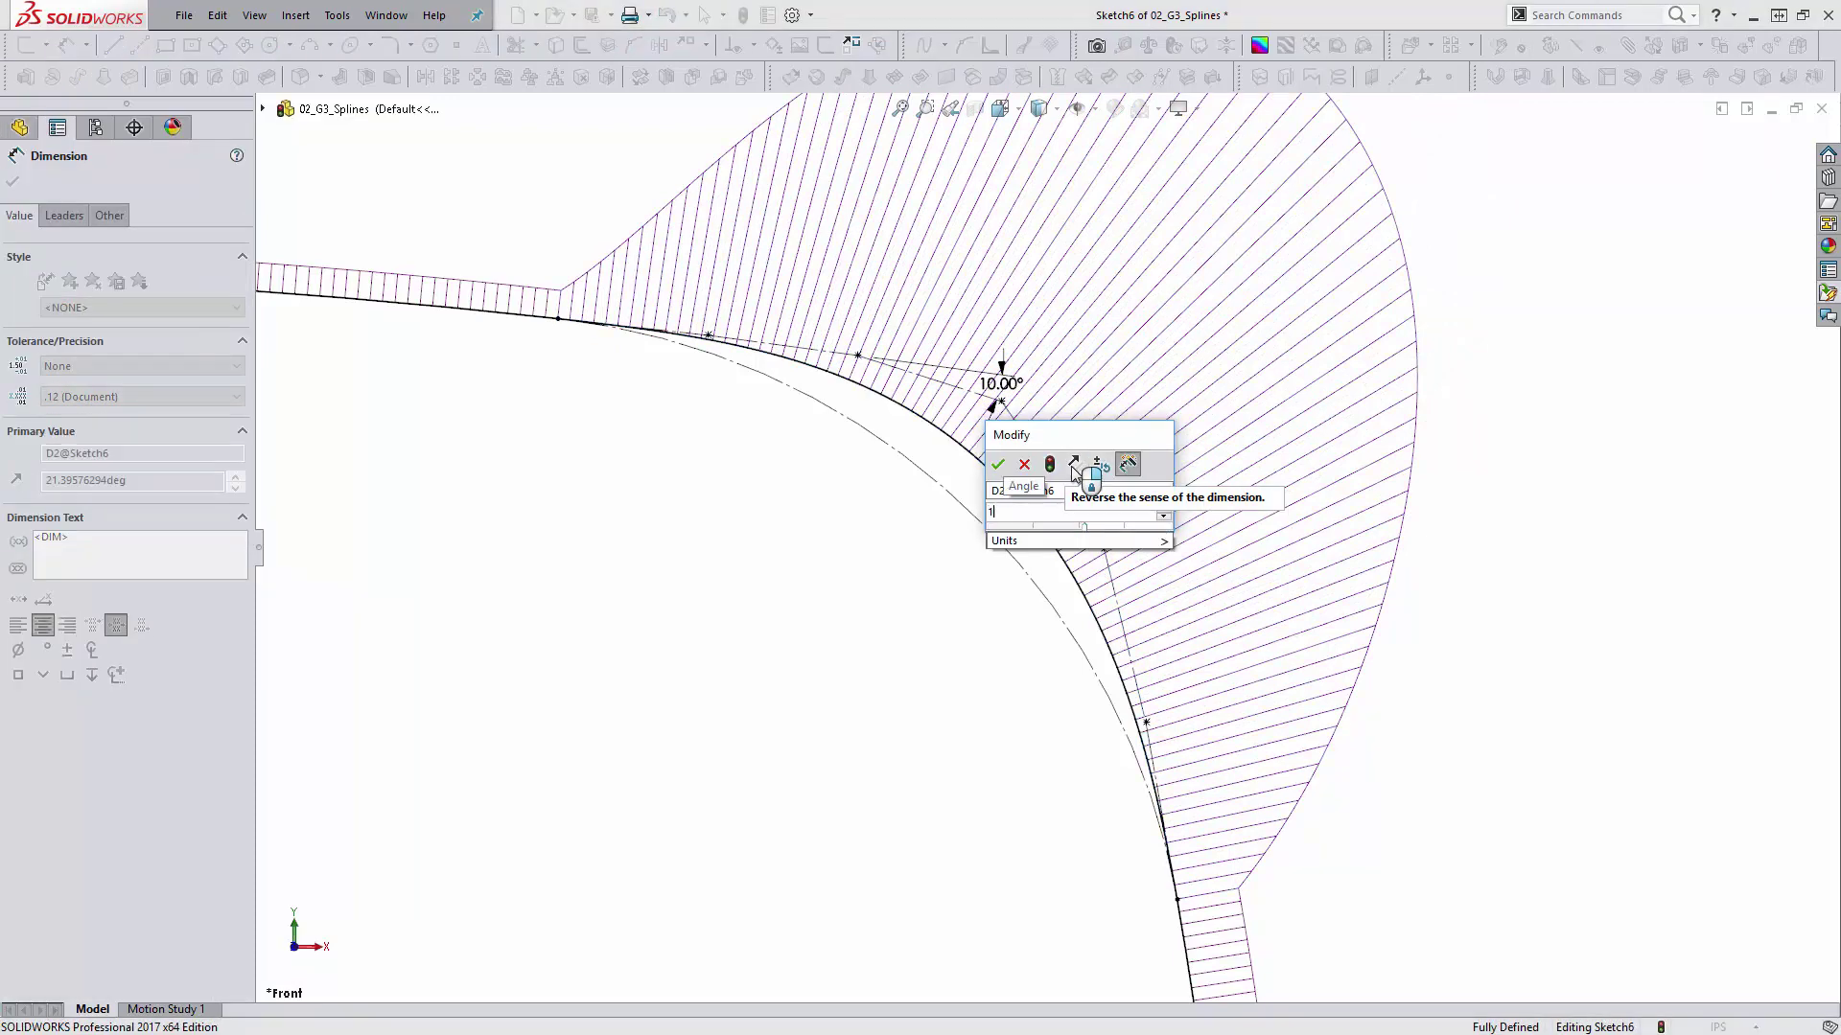
type("0")
key("Return")
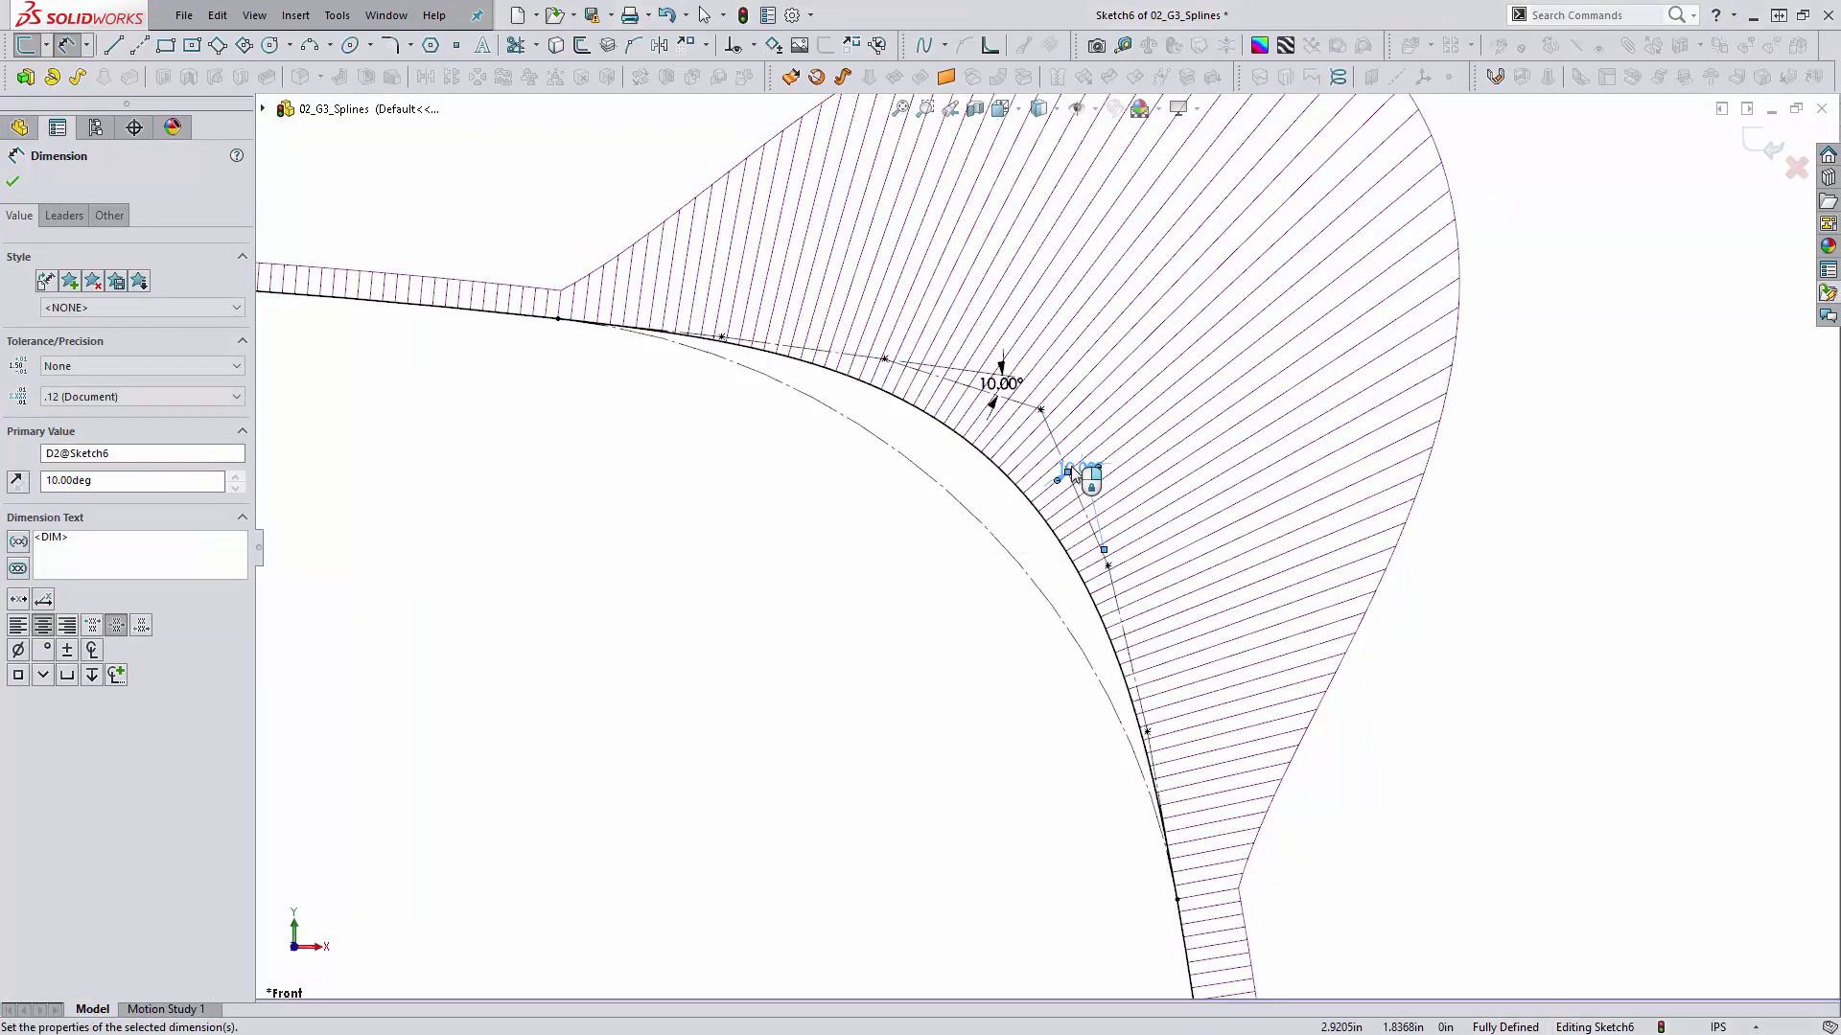
key("Escape")
Step: Delete the upper 10° angle dimension of the control polygon and adjust the corner control vertex slightly outward
scroll(863, 657, "up", 2)
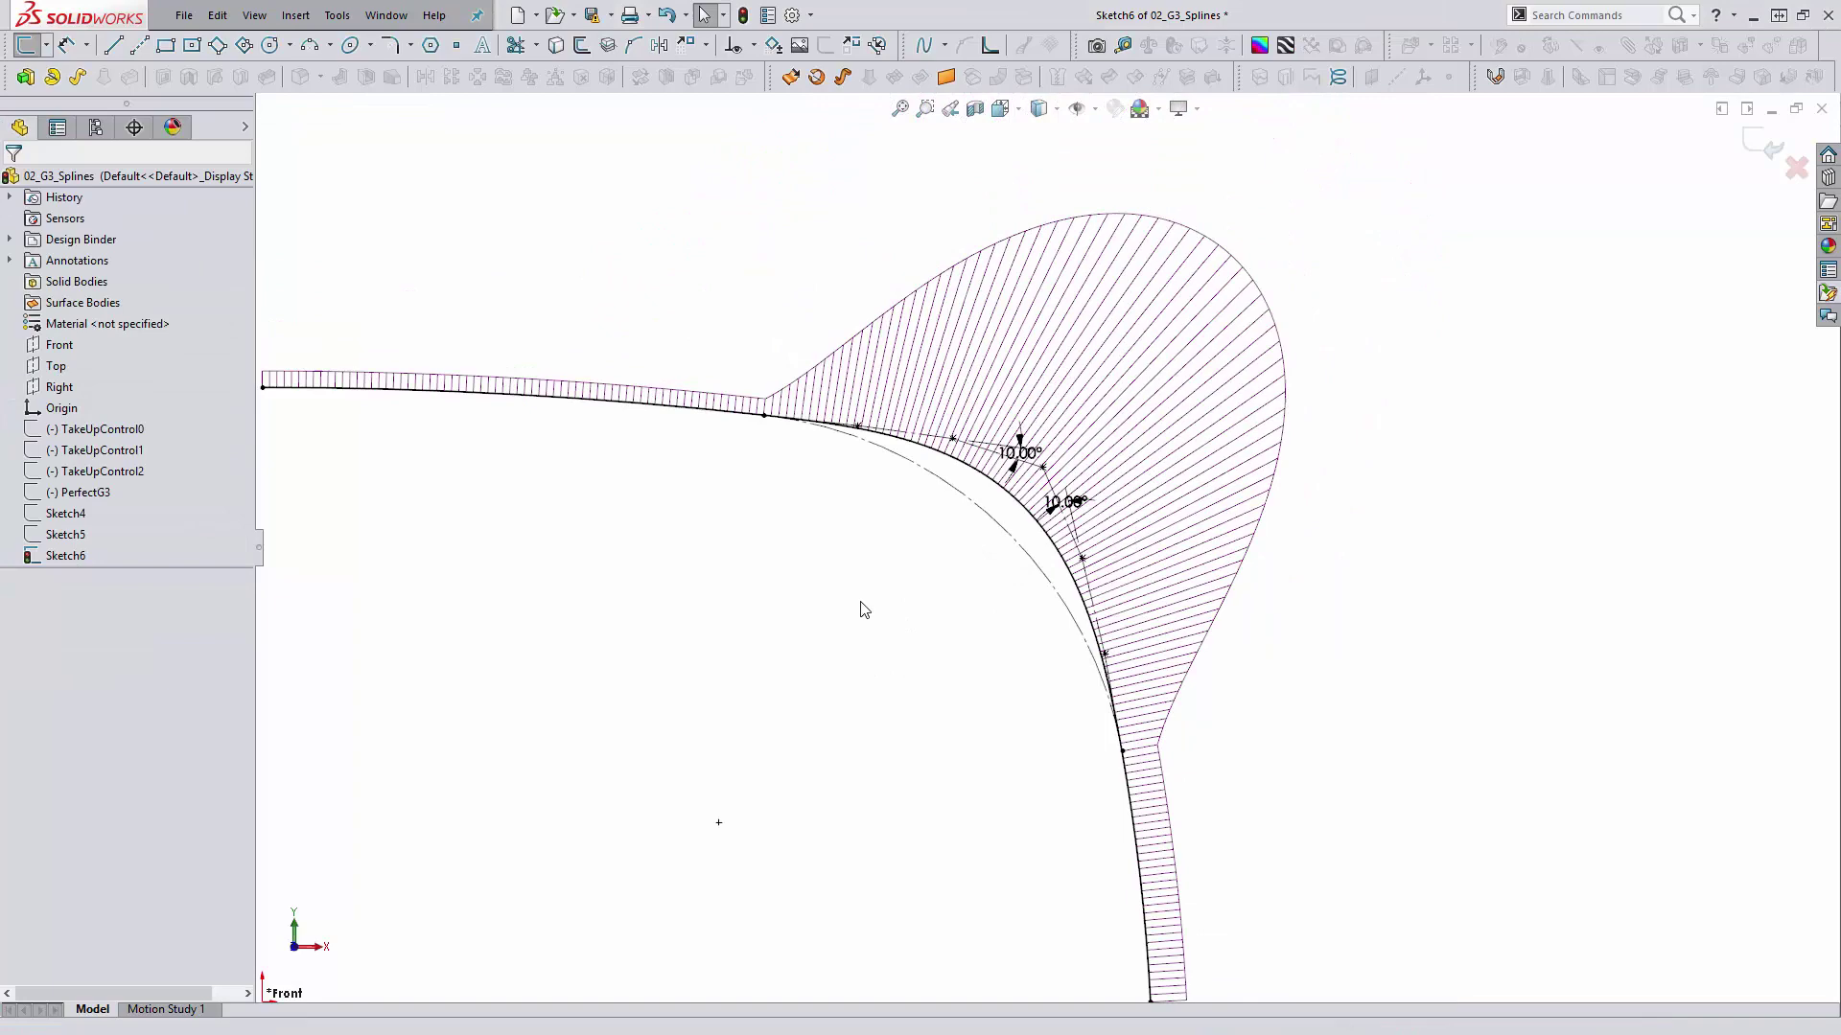
scroll(1035, 652, "up", 1)
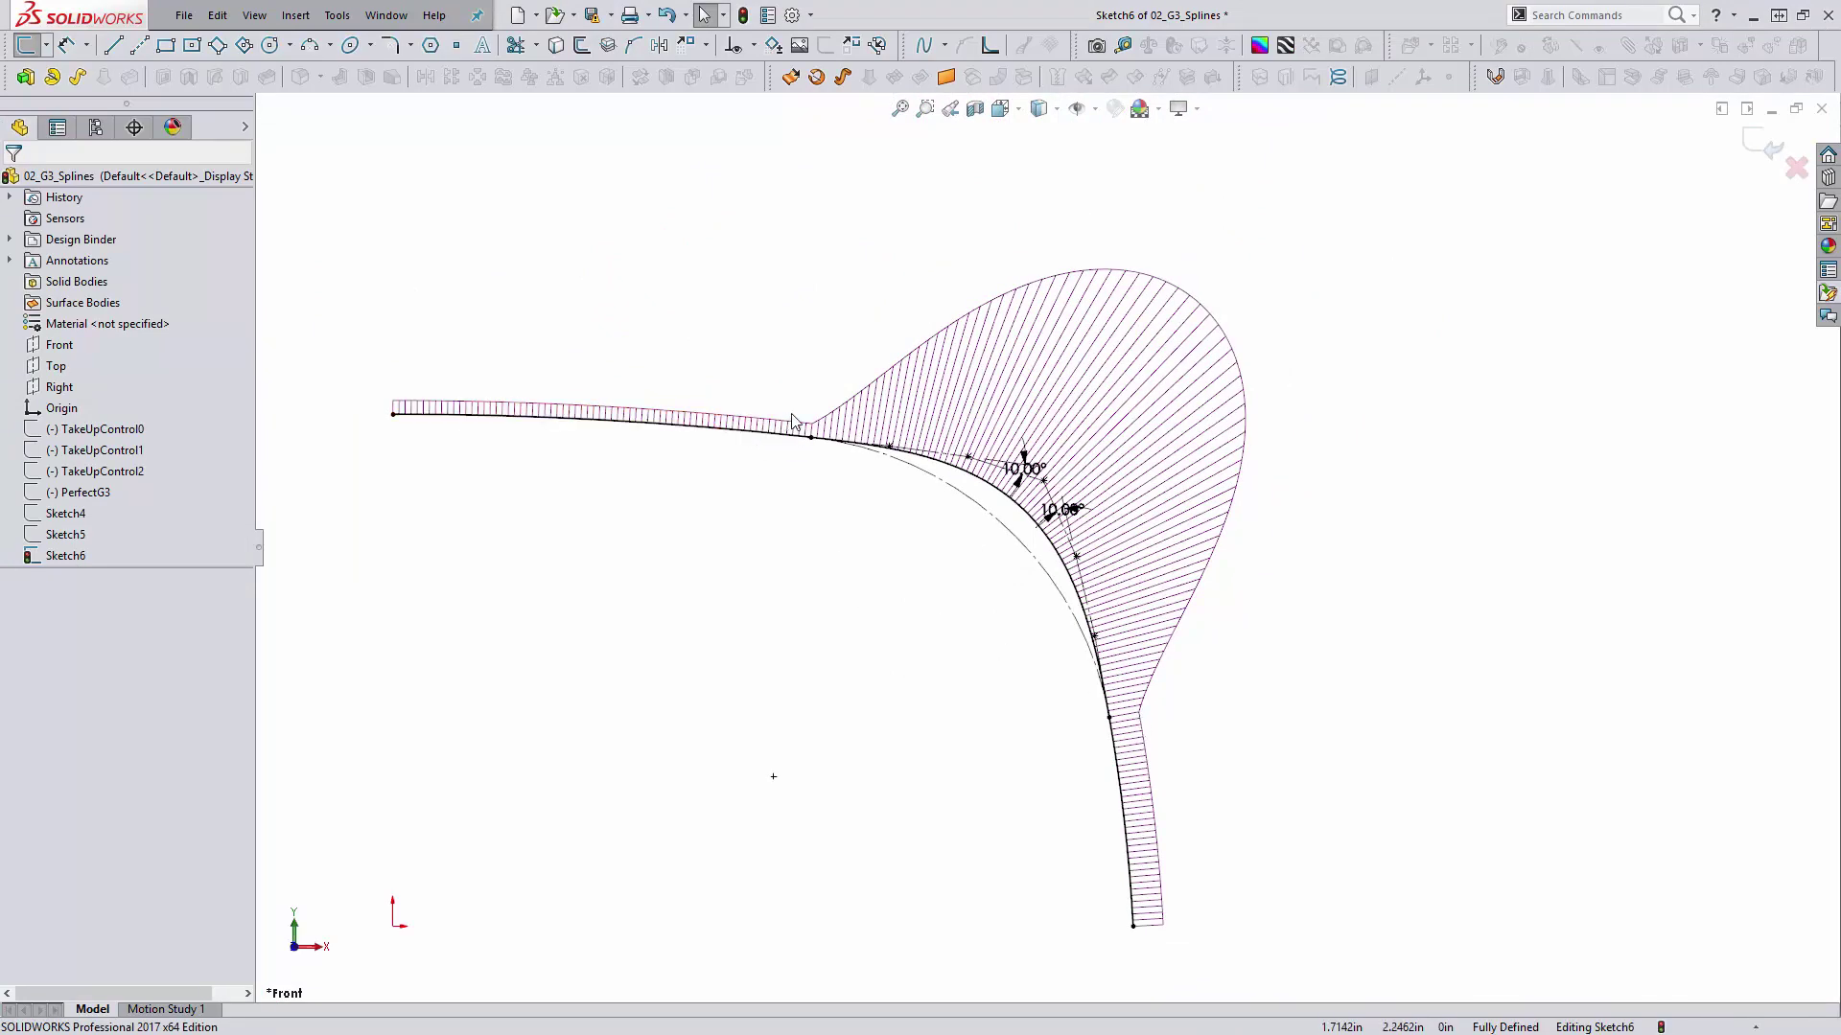
scroll(1012, 475, "down", 2)
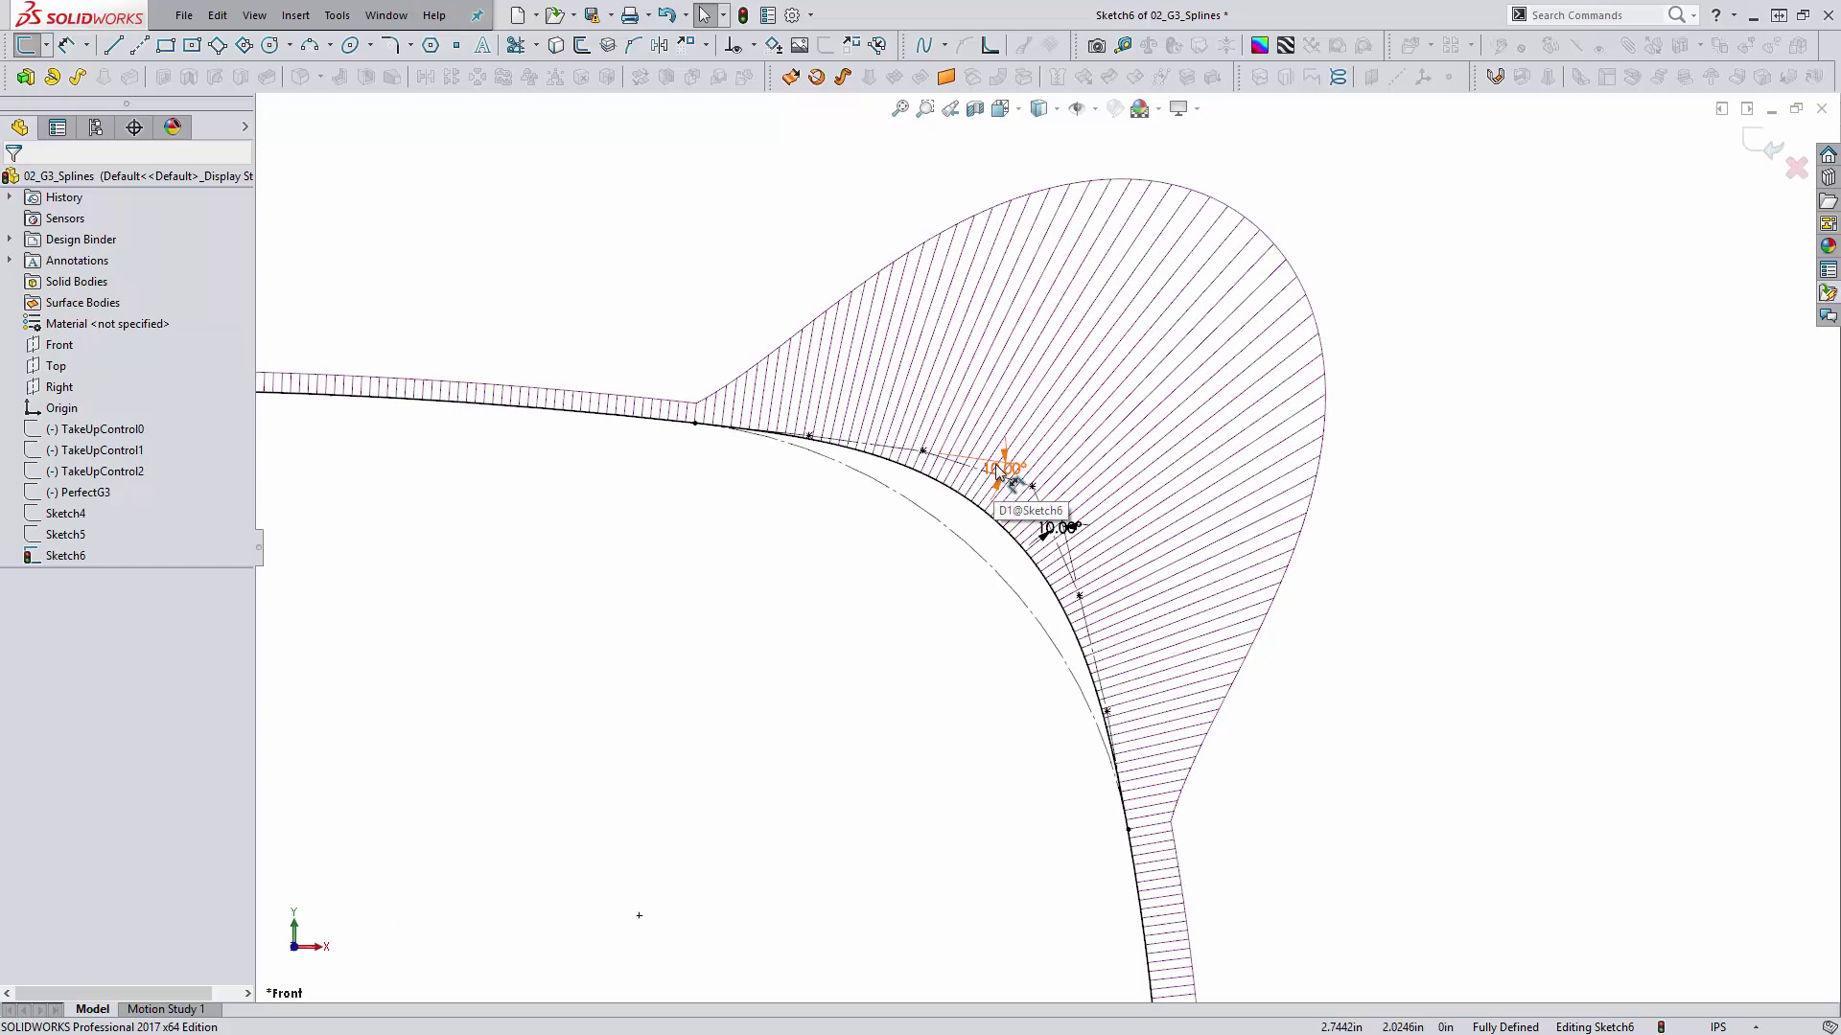
left_click(1001, 468)
key("Delete")
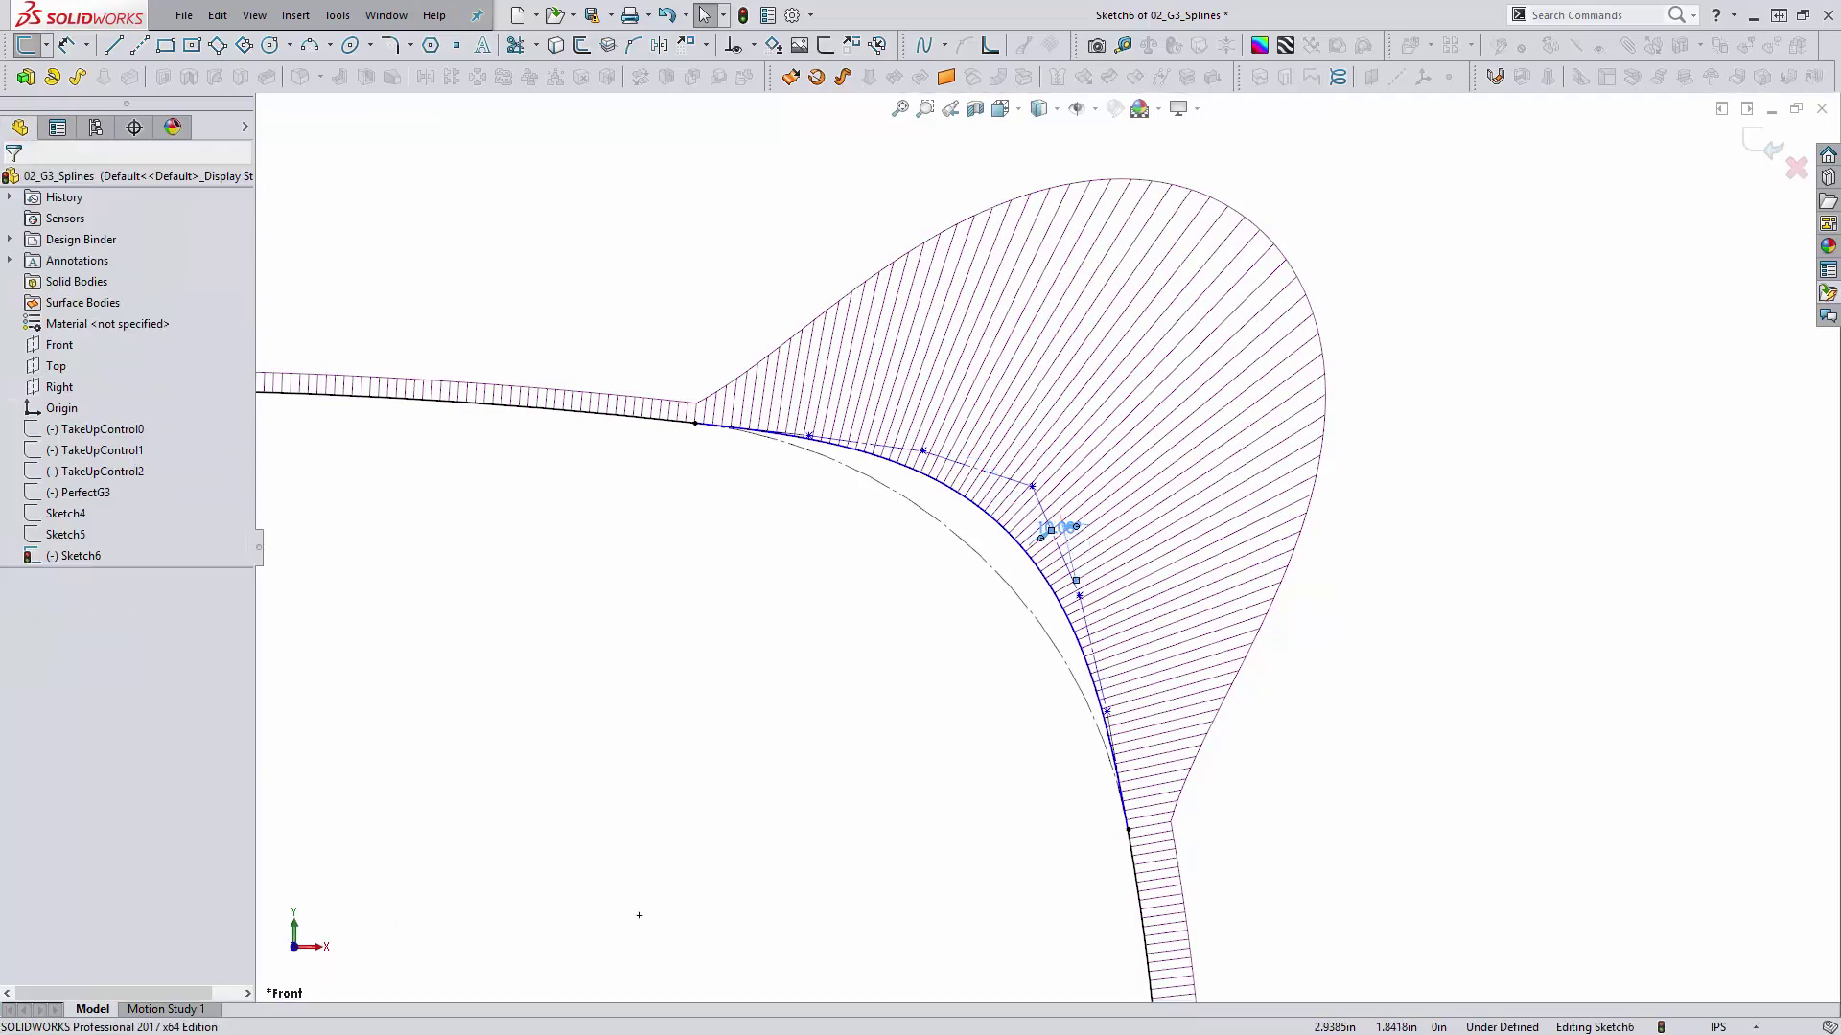
mouse_move(1031, 487)
left_mouse_down()
mouse_move(997, 484)
mouse_move(1040, 523)
mouse_move(1058, 500)
mouse_move(1042, 468)
left_mouse_up()
left_click(1090, 594)
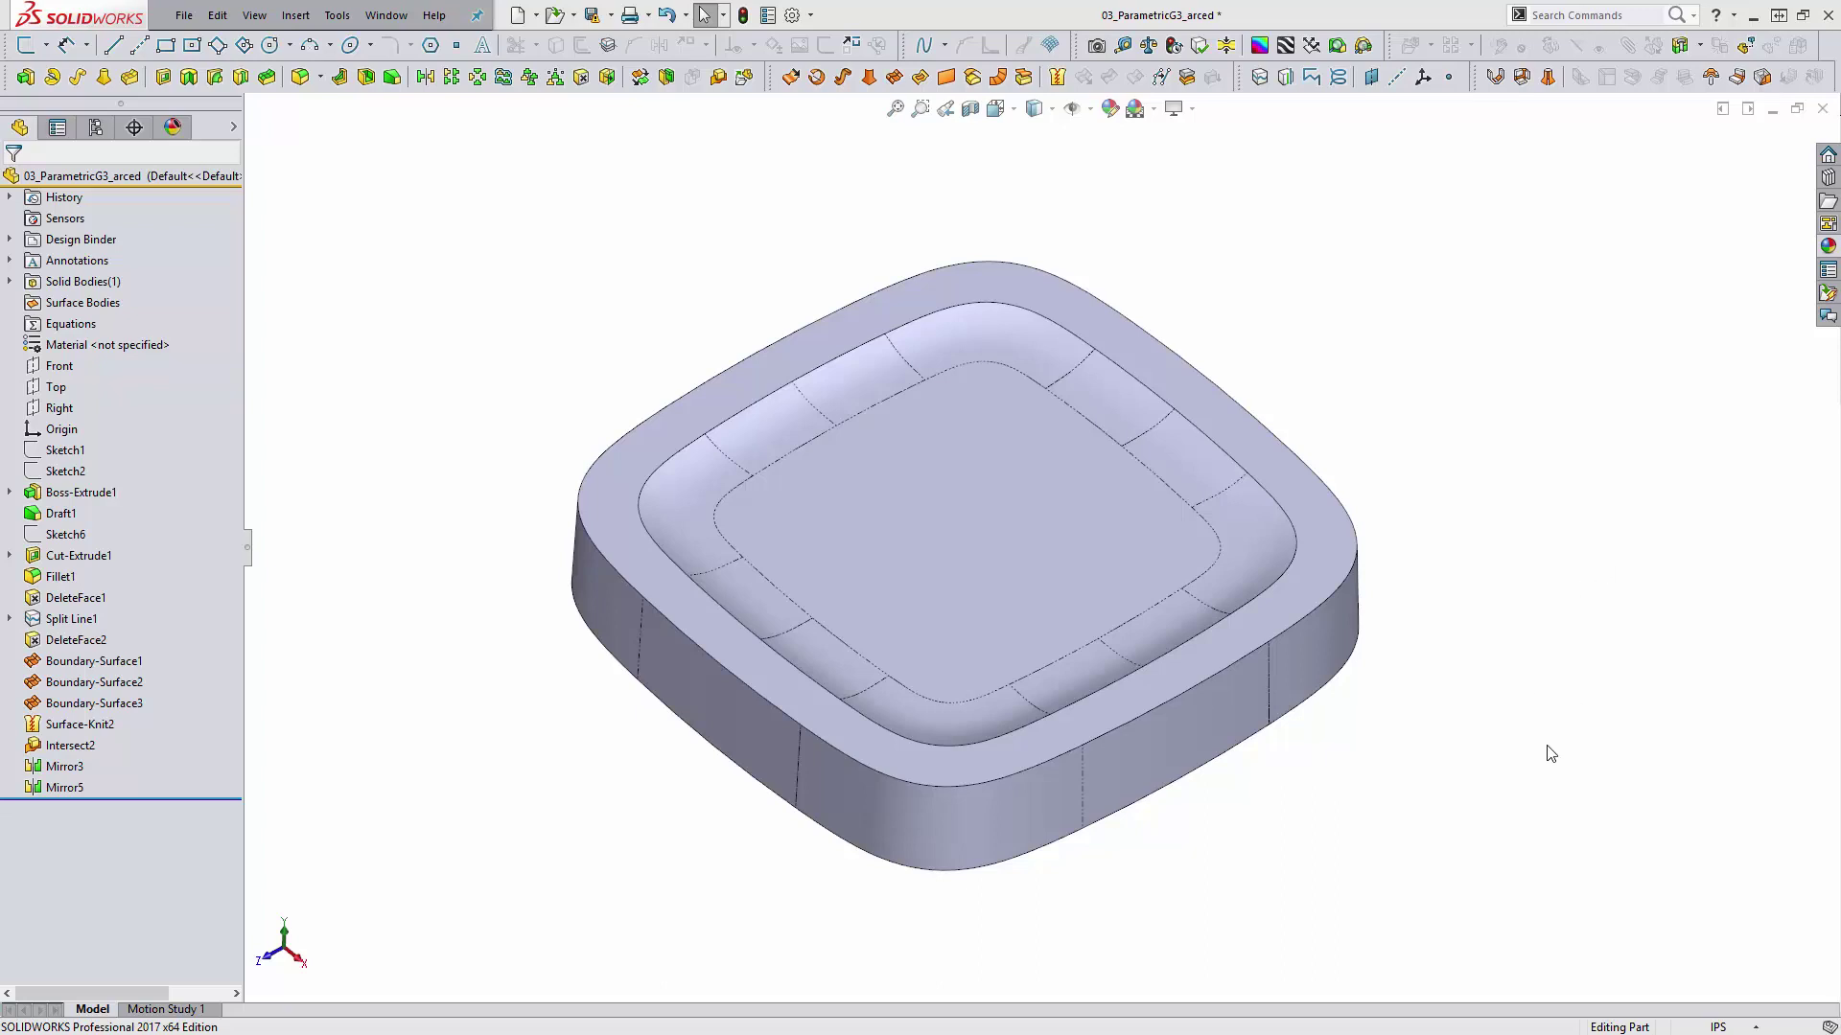
Step: Switch to the 03_ParametricG3_arced part and examine its outer side faces and the front corner face
left_click(735, 744)
left_click(1216, 736, "ctrl")
left_click(1035, 901)
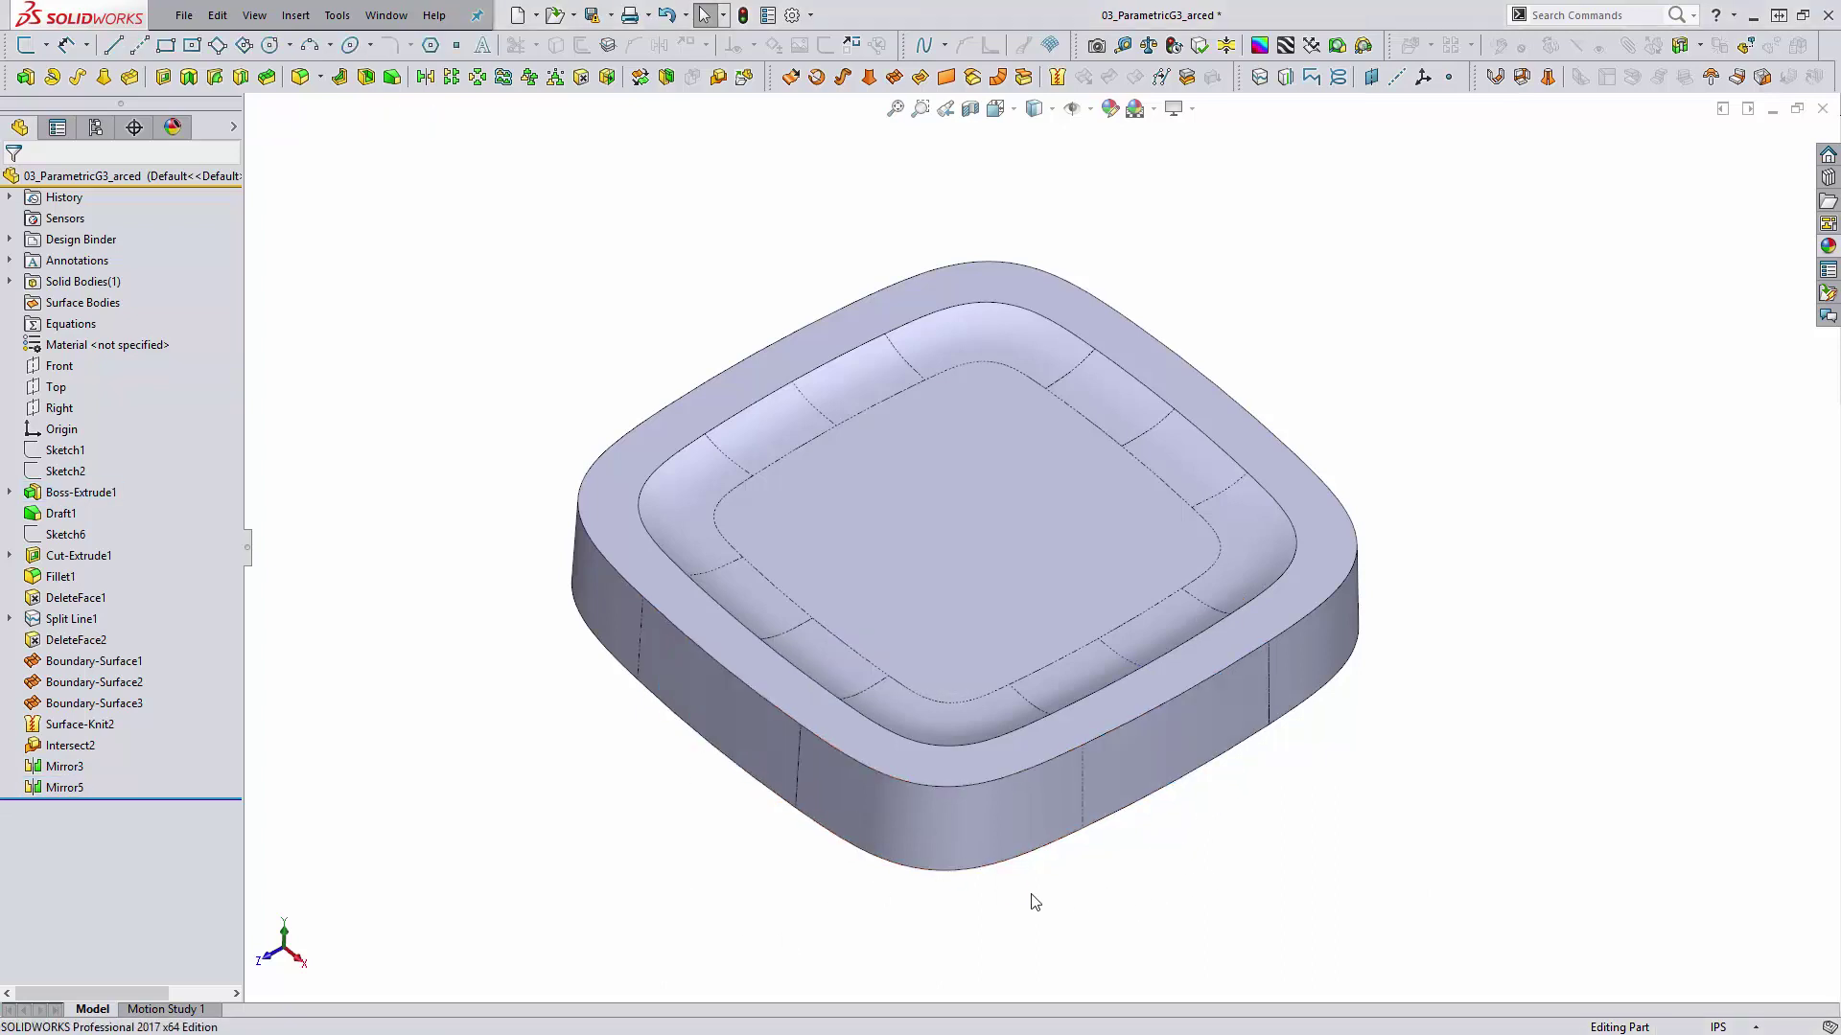
left_click(905, 837)
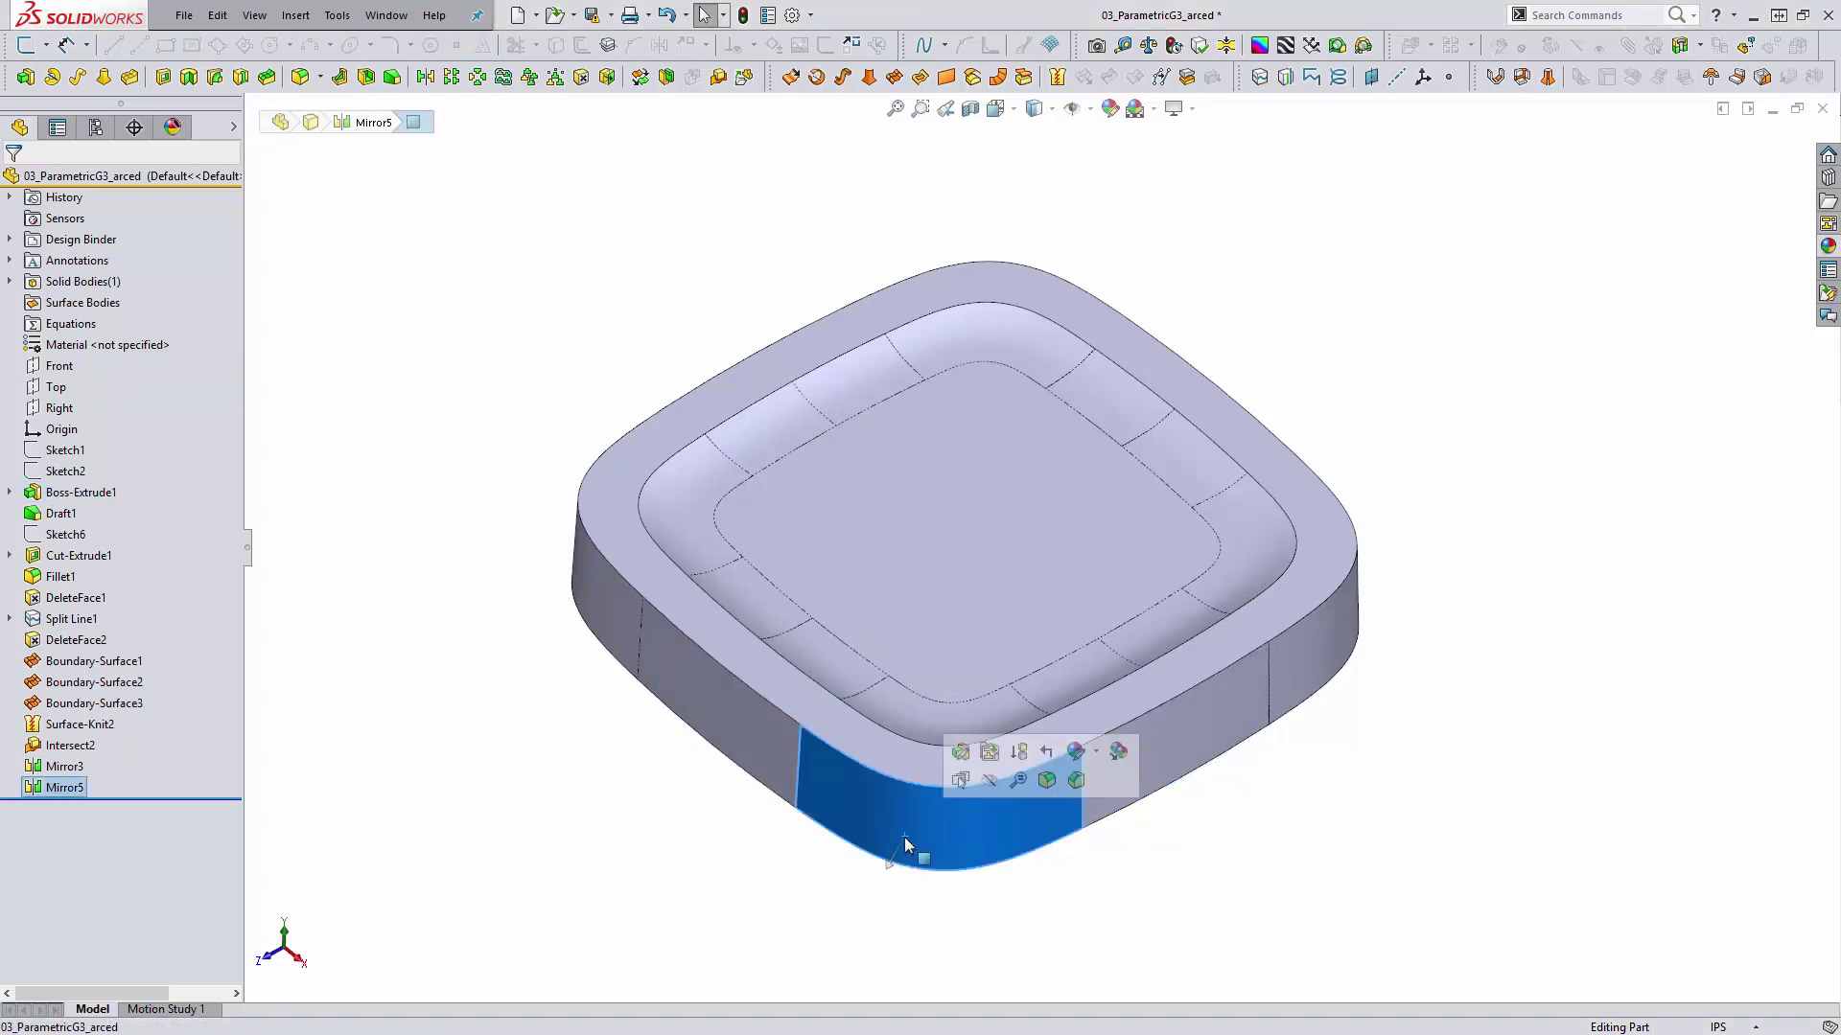
left_click(1016, 923)
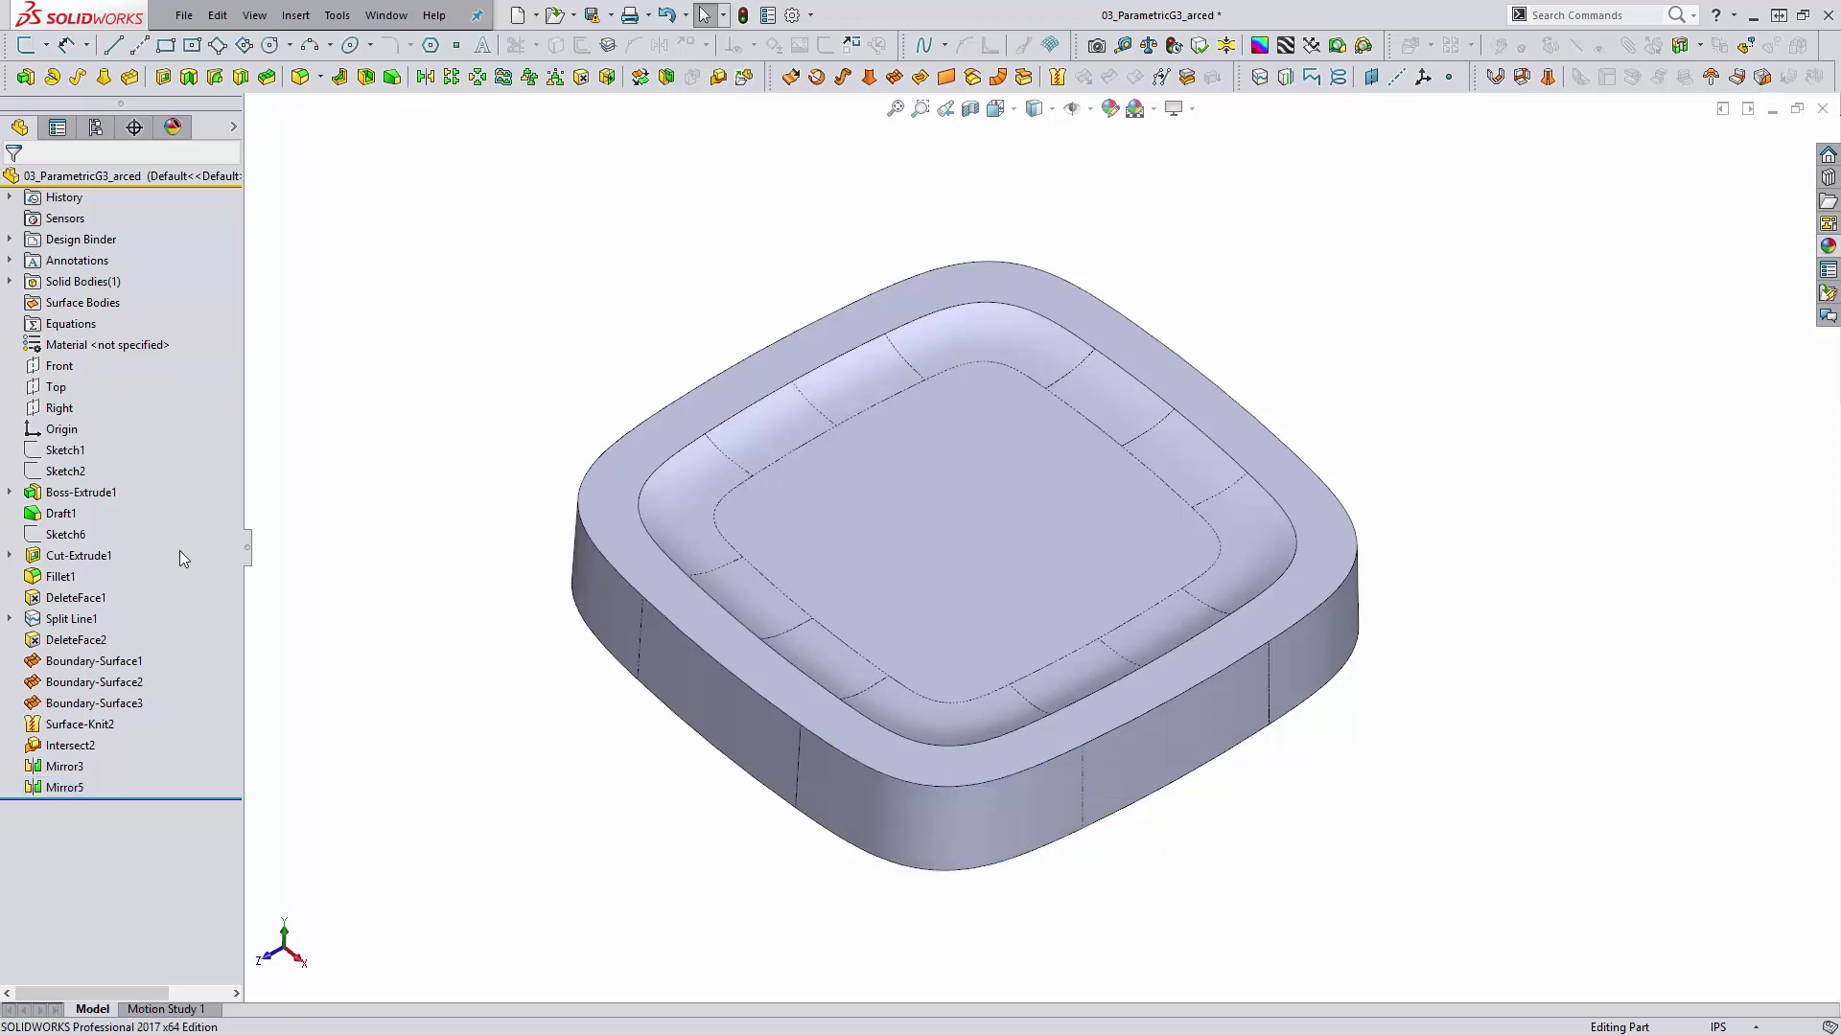
Step: Roll the model back to before Boss-Extrude1, inspect Sketch1 and its dimensions from the top view, and exit the sketch
right_click(92, 494)
left_click(192, 442)
left_click(65, 450)
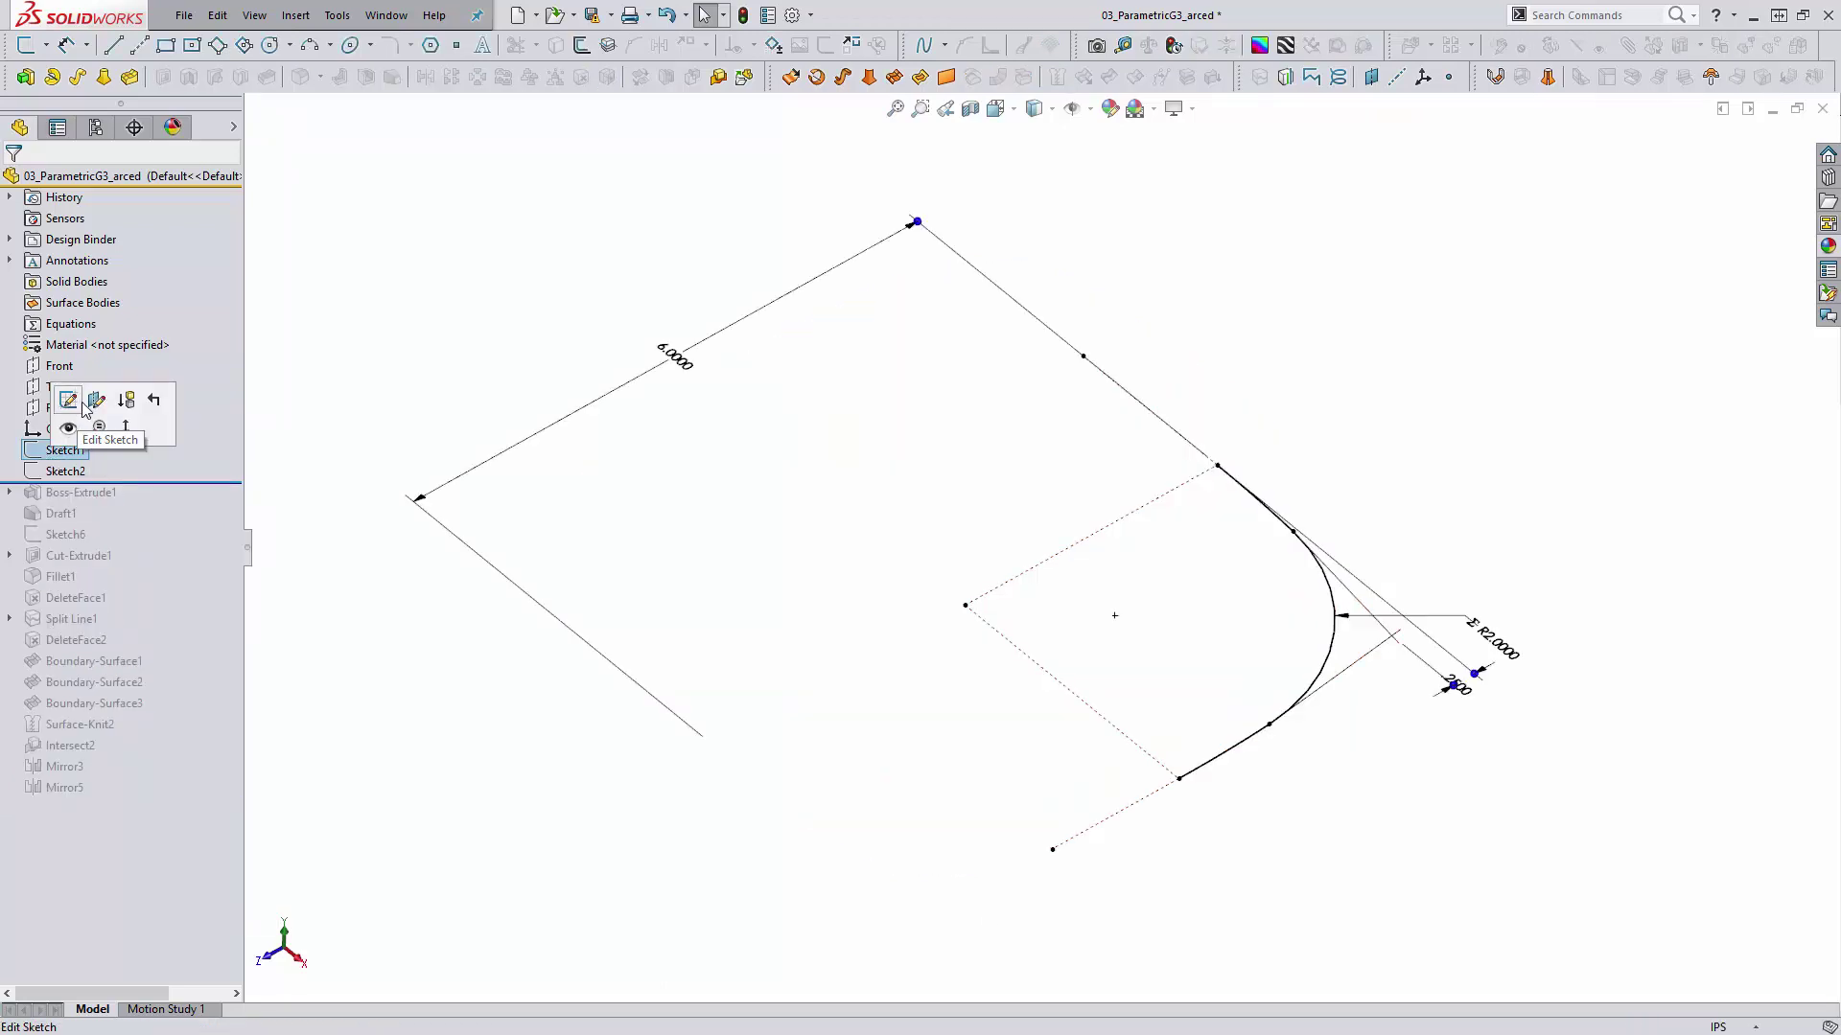
left_click(70, 399)
key("space")
left_click(927, 623)
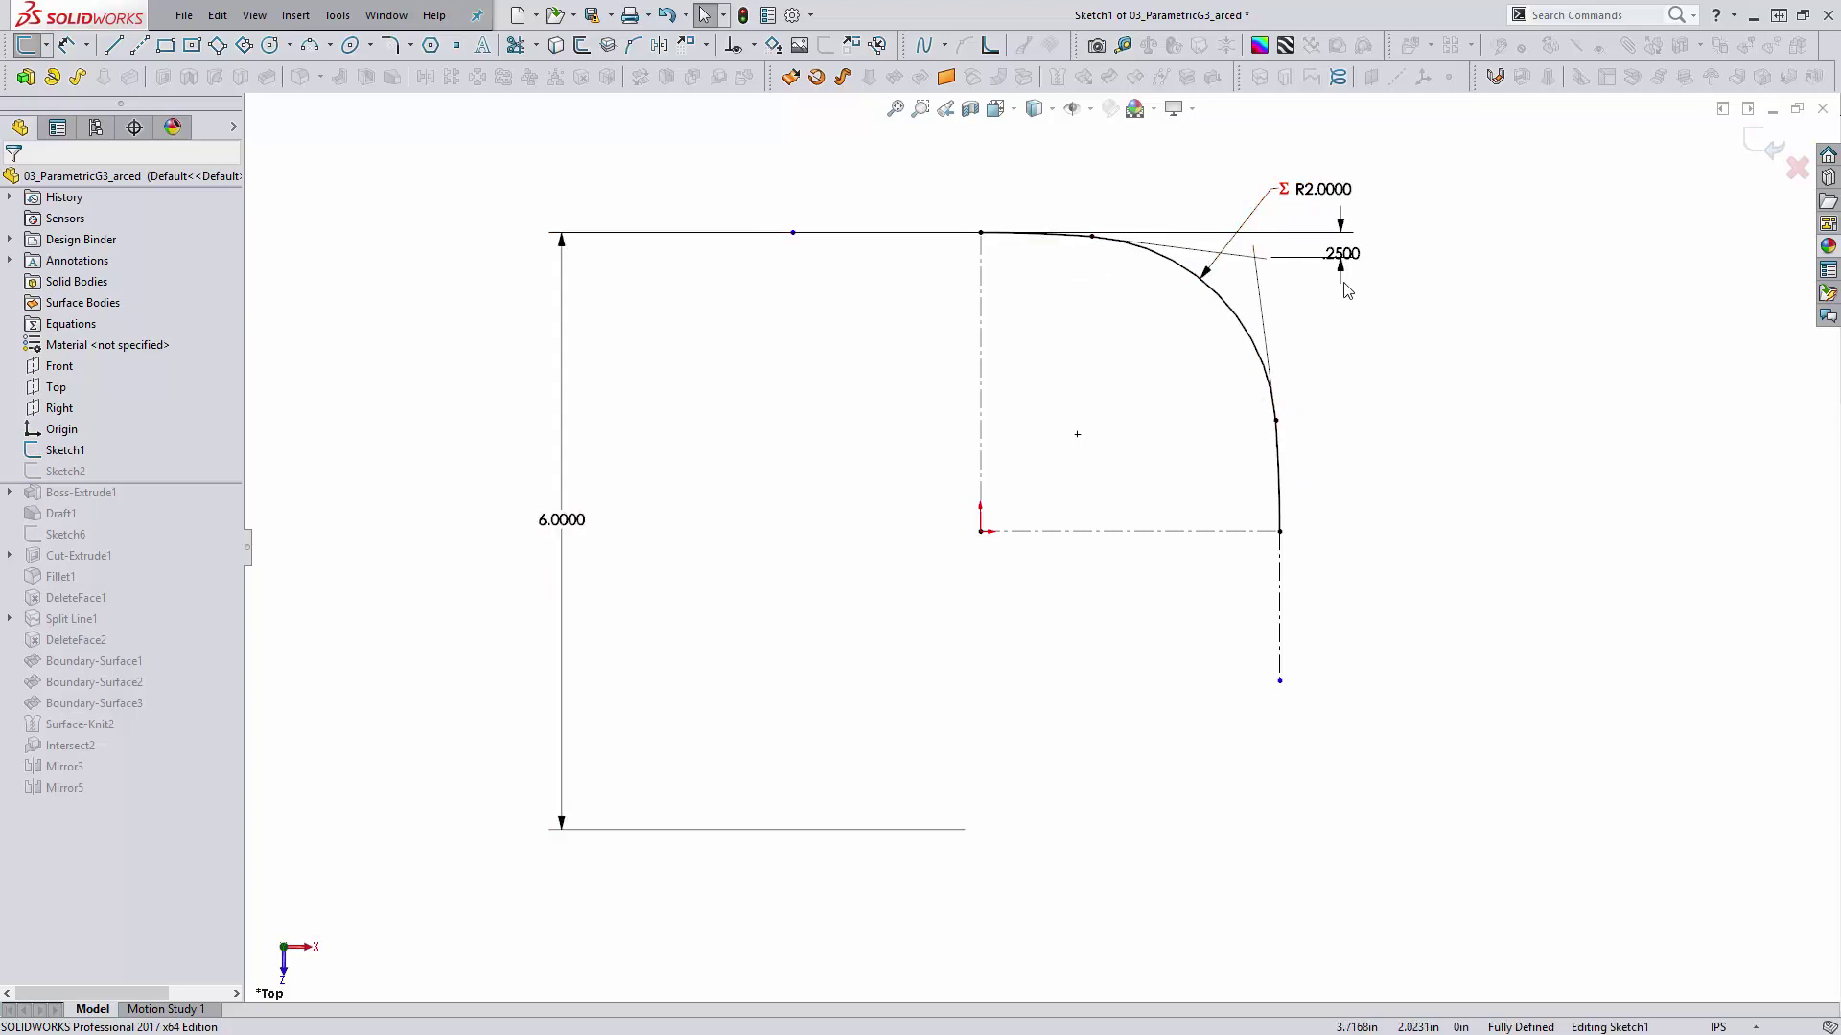
left_click(1774, 163)
Step: Open Sketch2 and examine the construction arc, the style spline's relations and the angle dimension at the corner
left_click(34, 472)
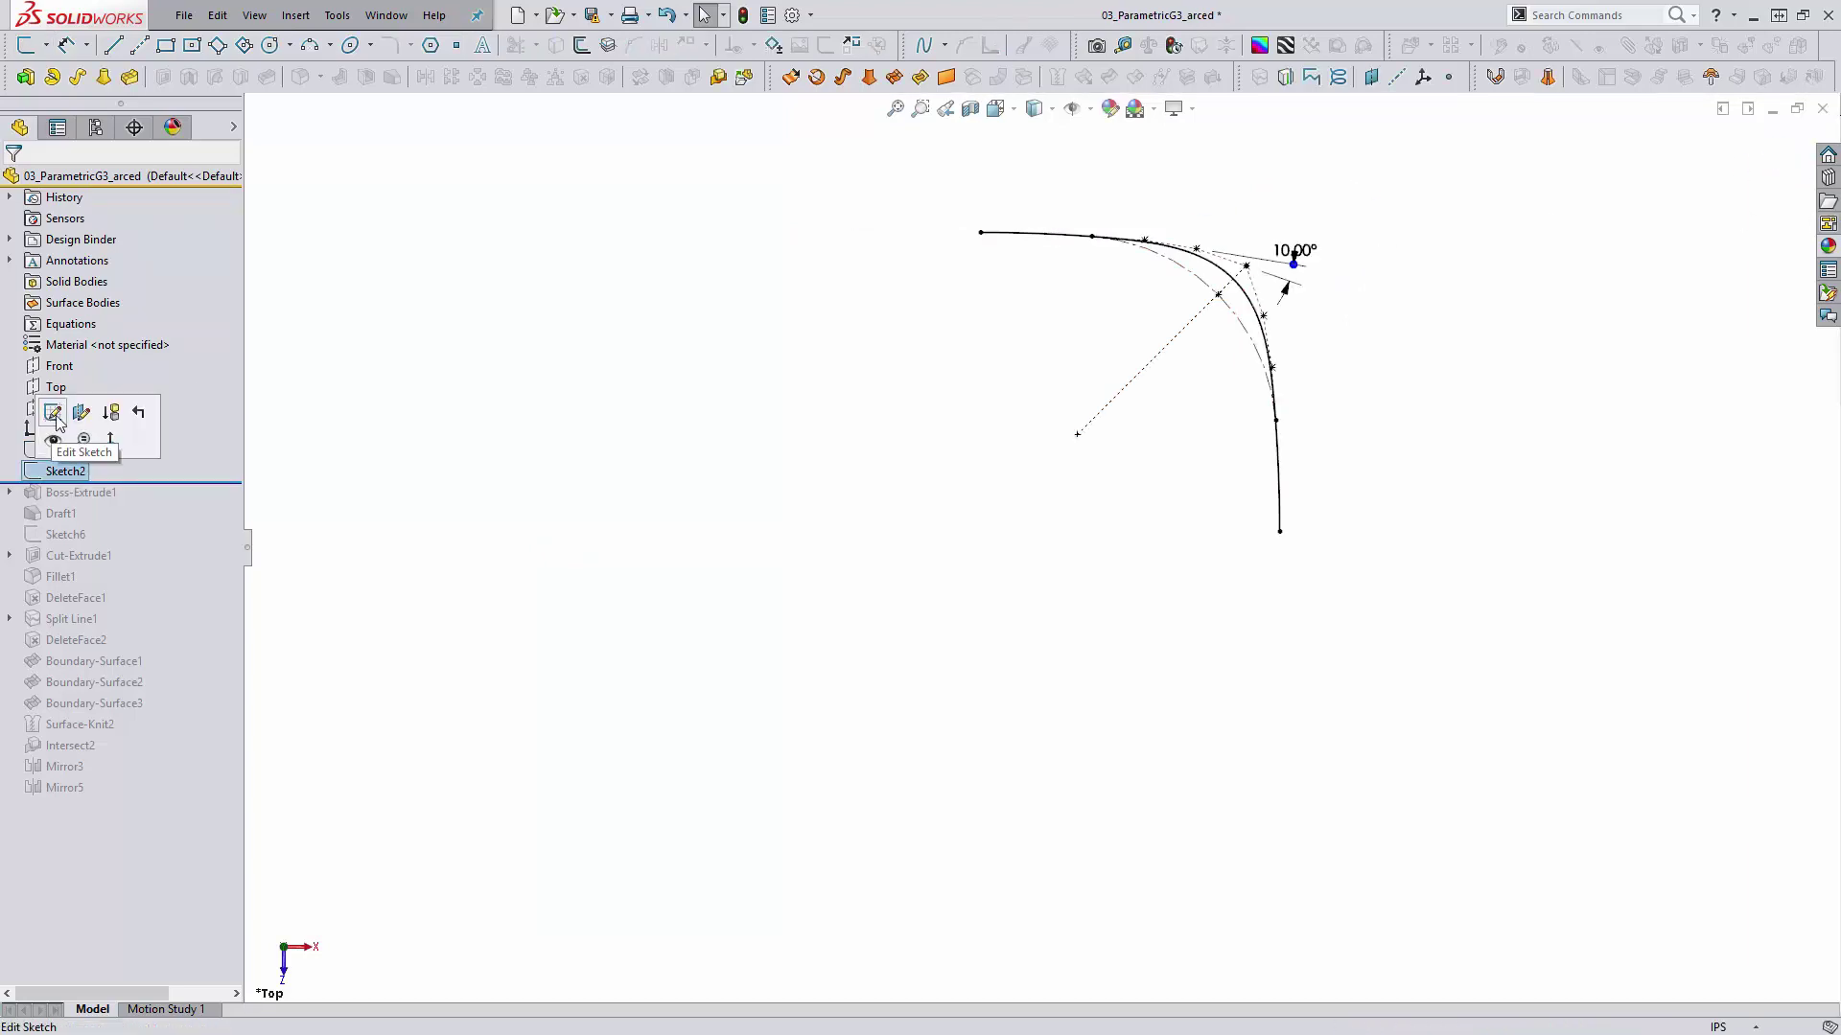
left_click(58, 420)
scroll(1157, 394, "down", 3)
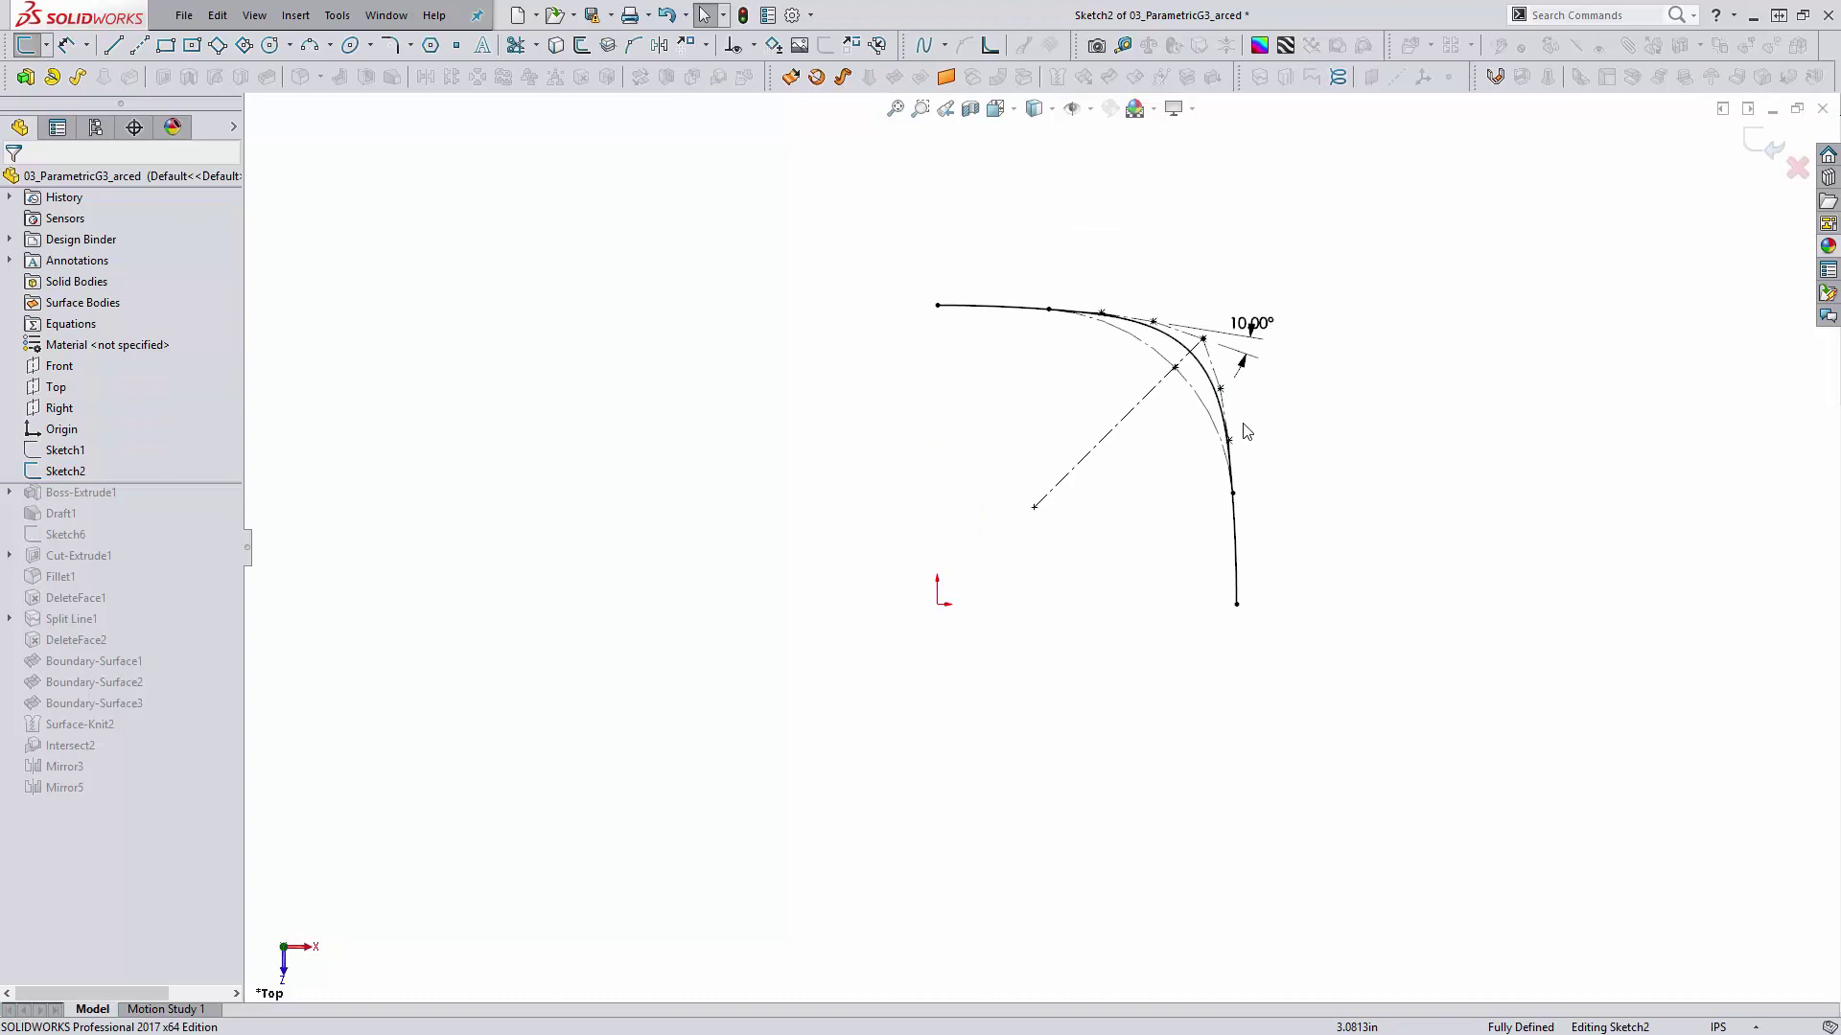
left_click(1150, 385)
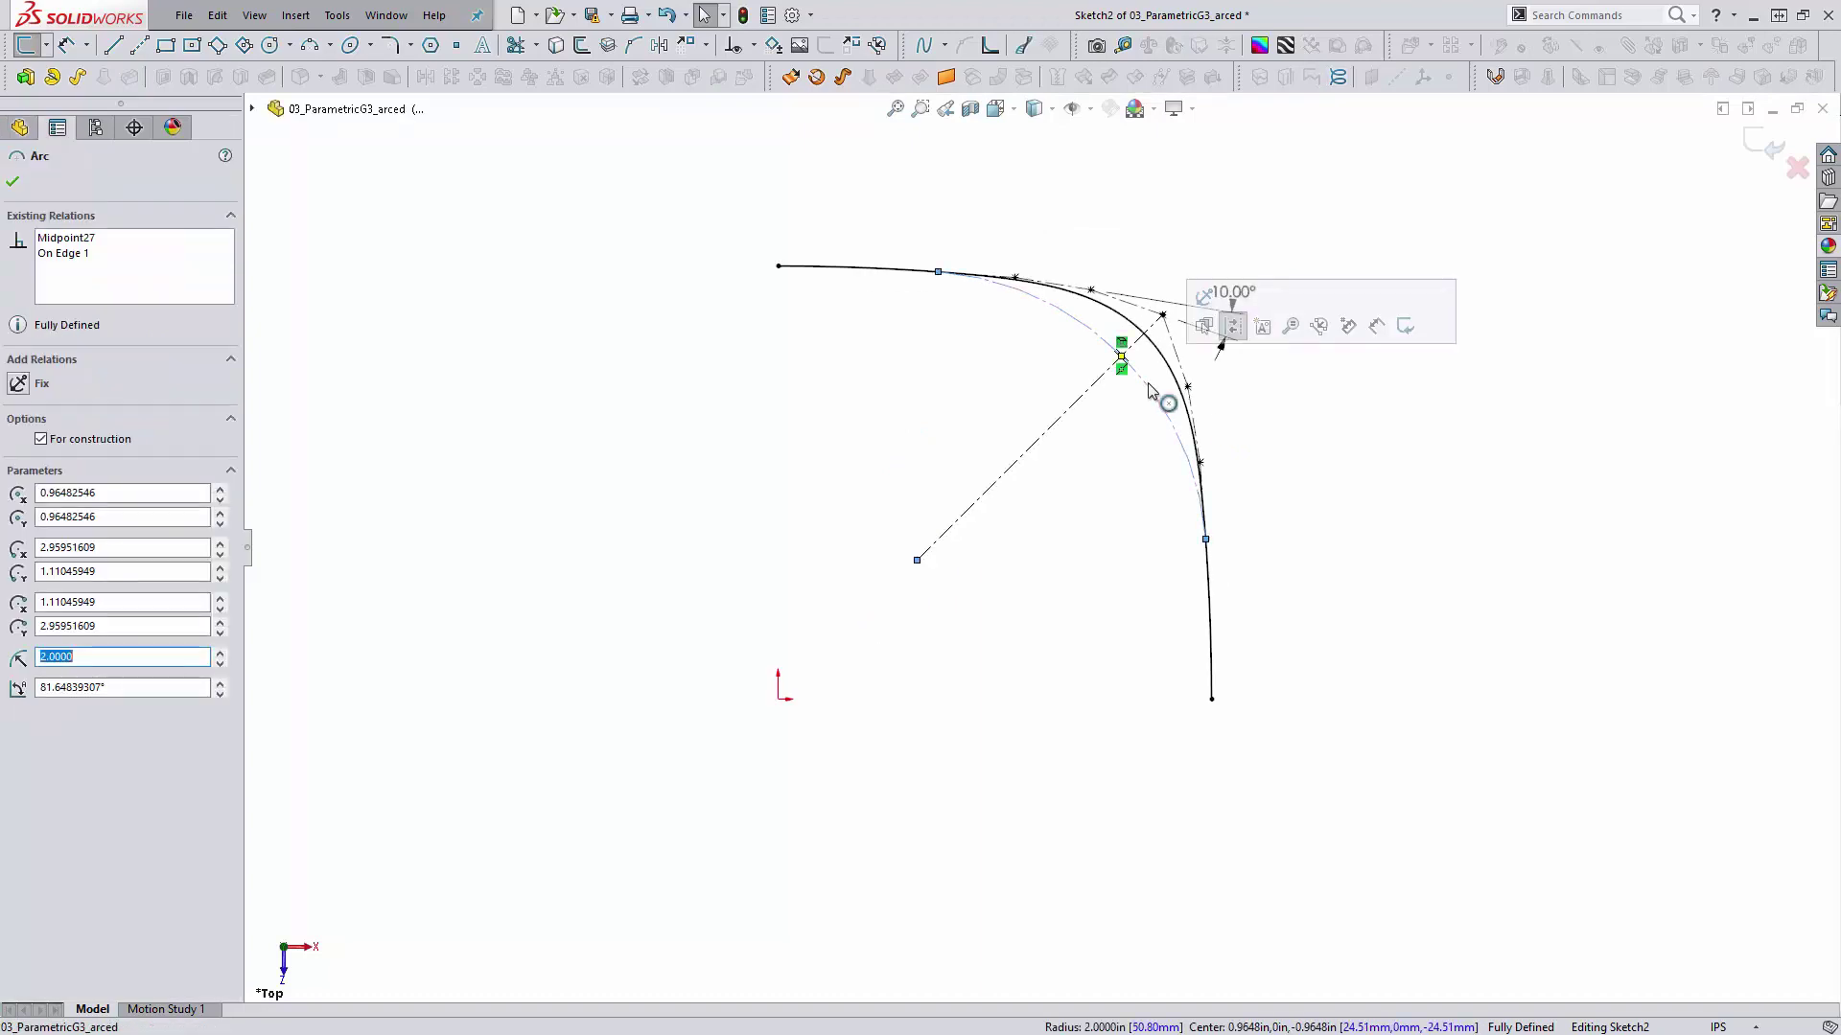
key("Escape")
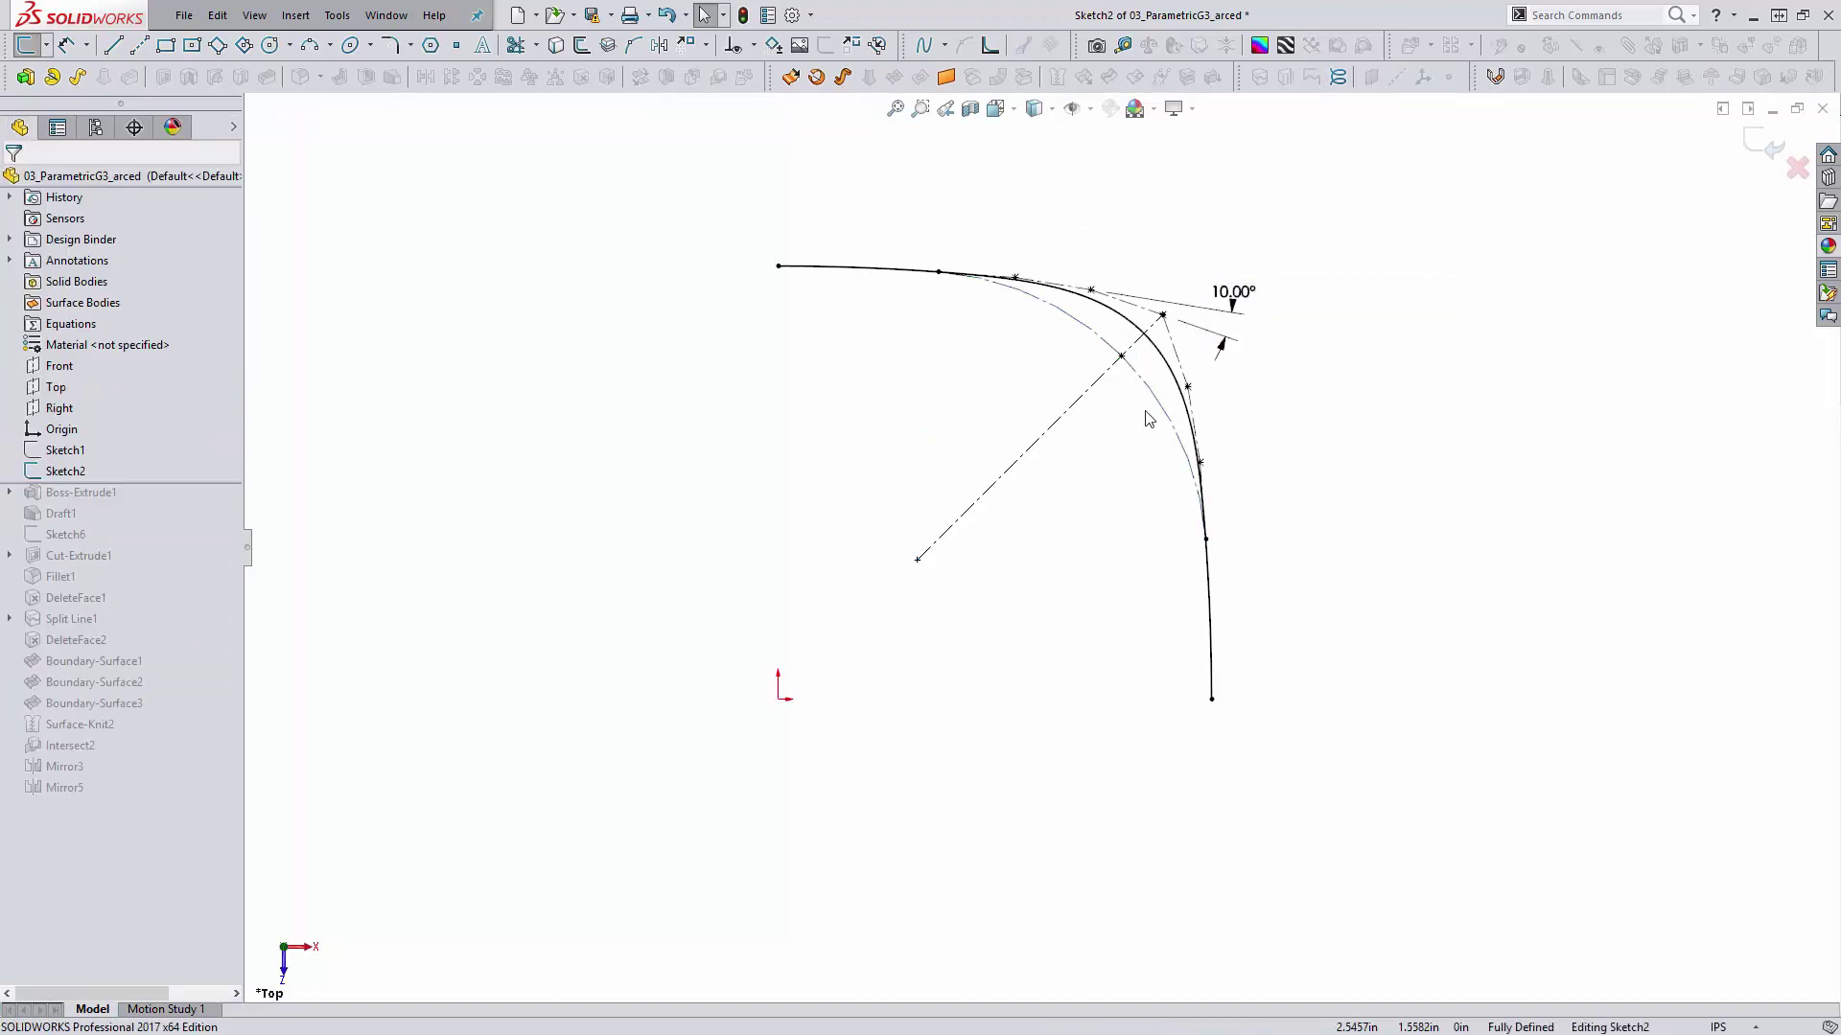
left_click(1118, 320)
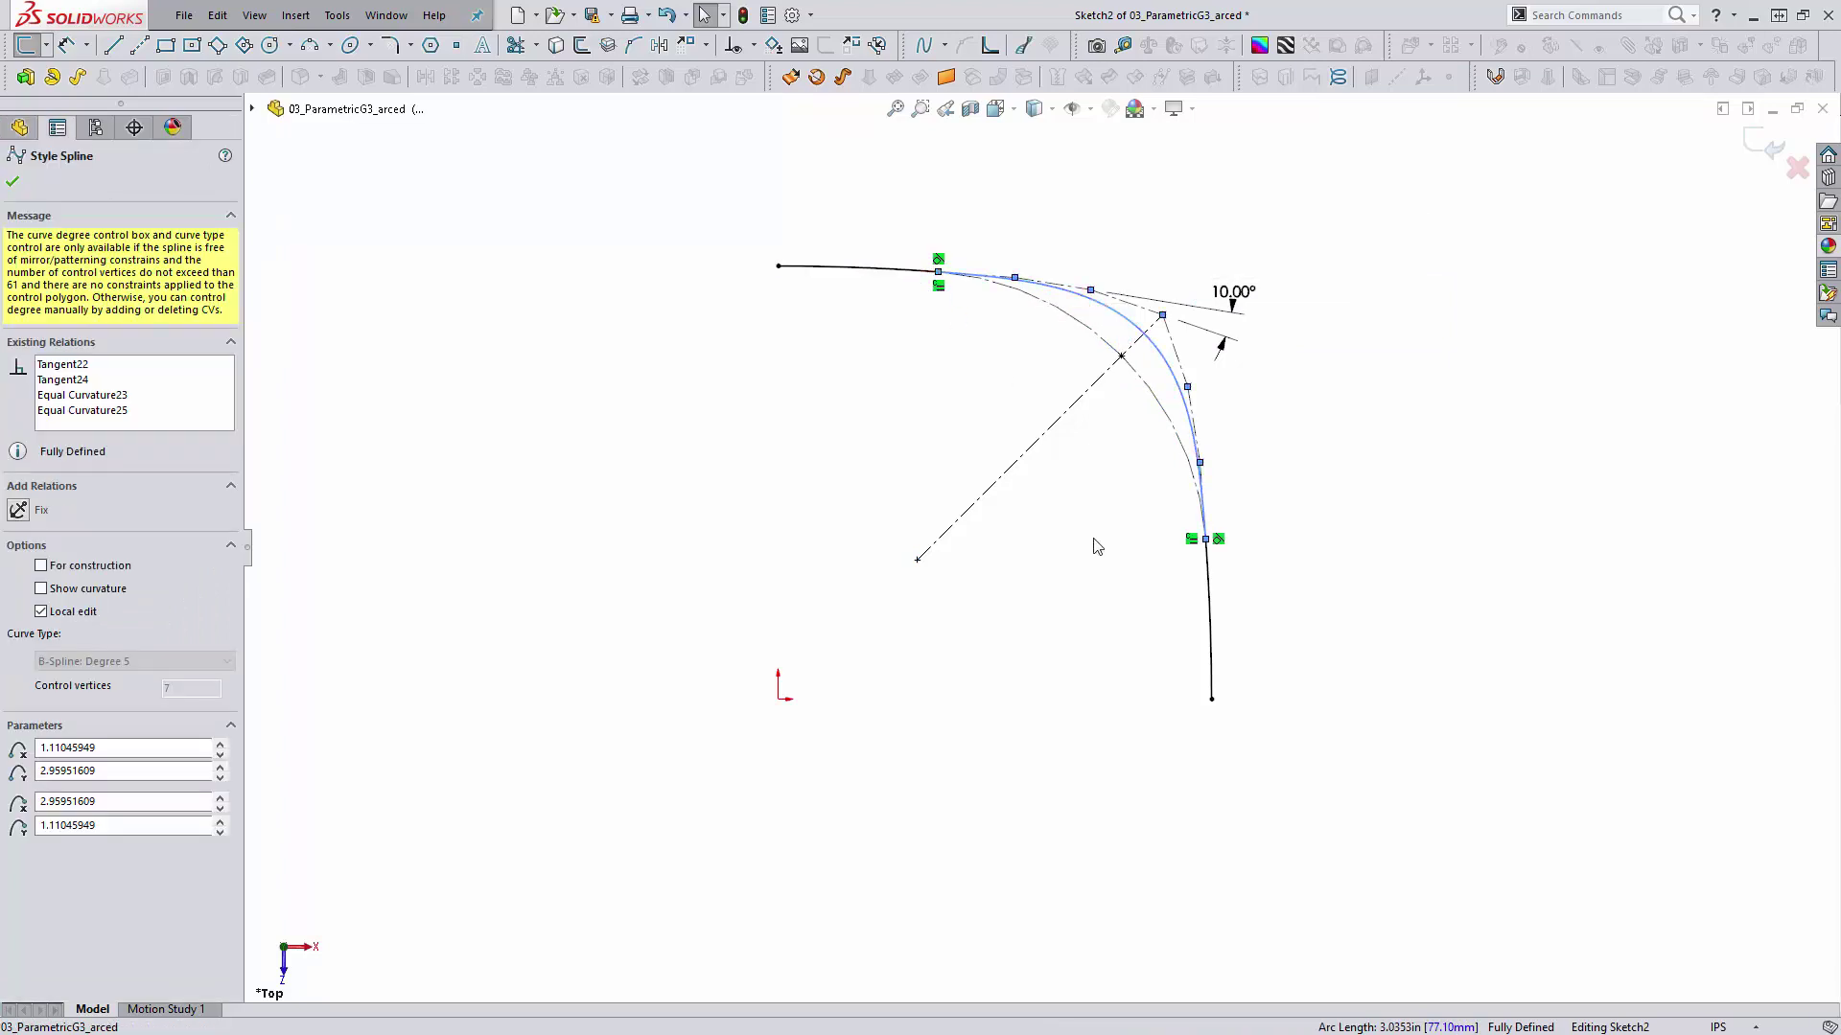
left_click(1167, 597)
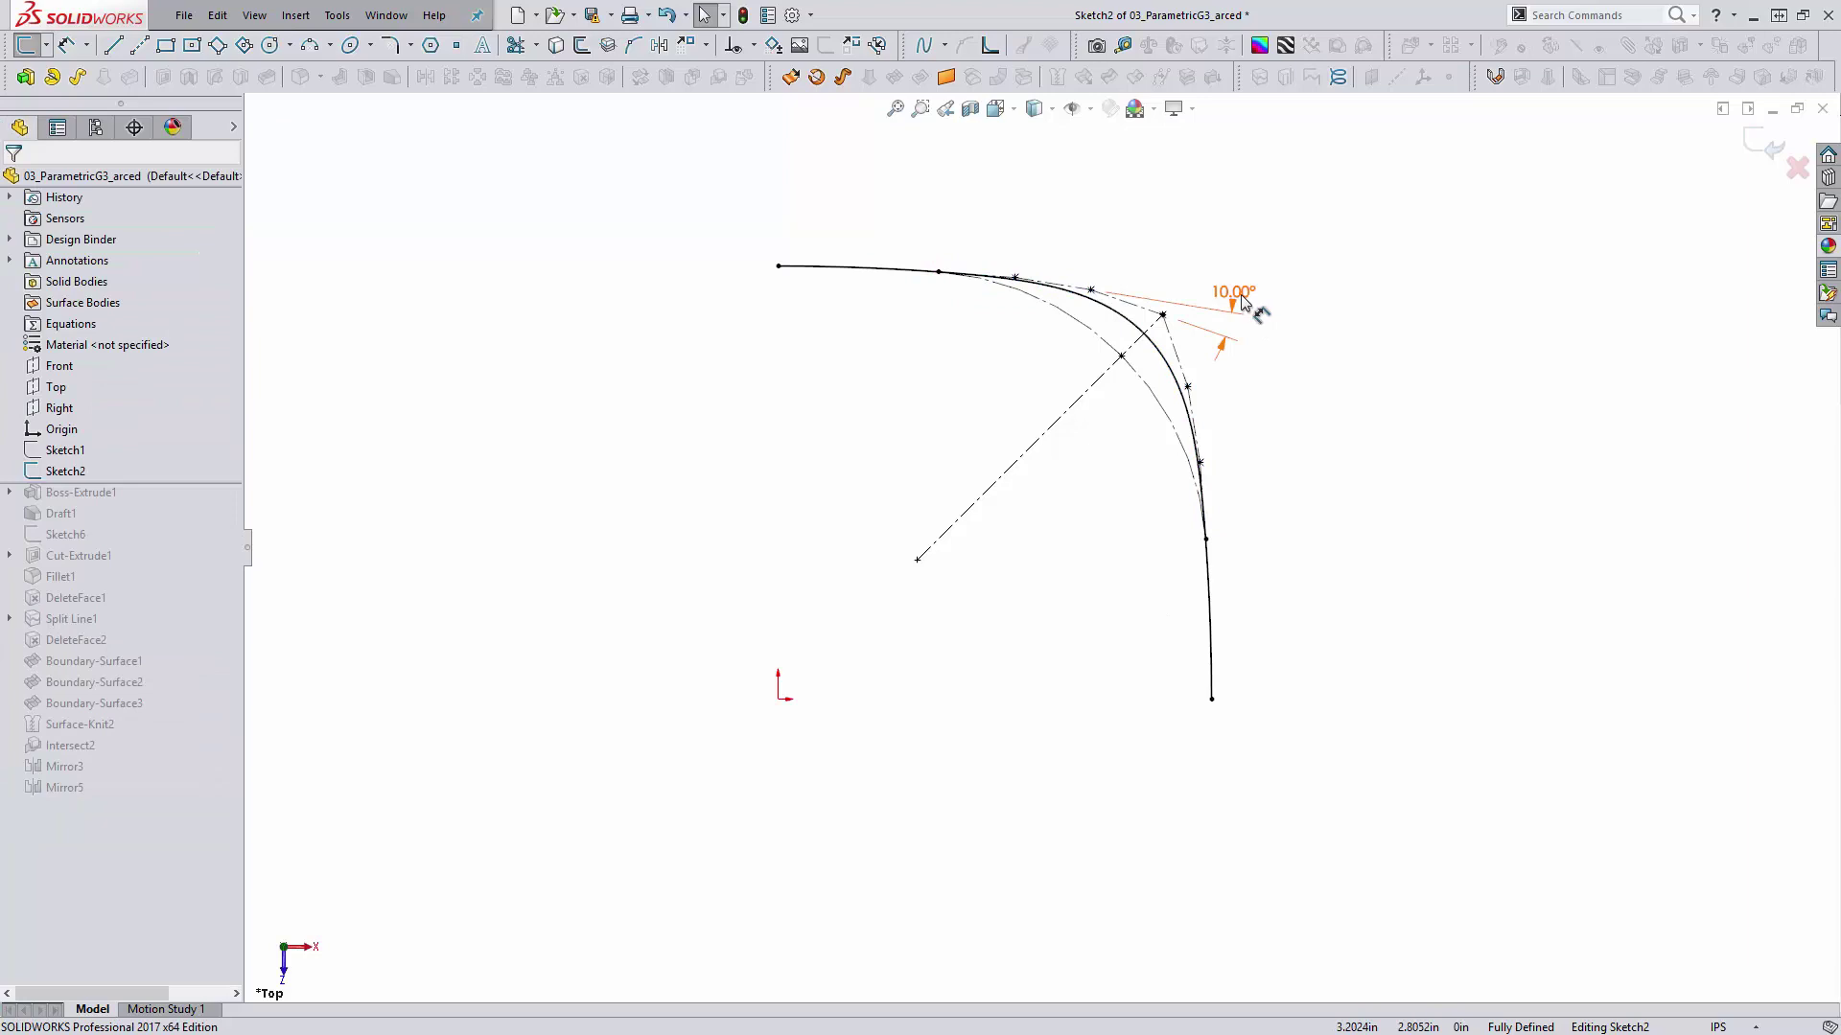
scroll(1124, 321, "down", 2)
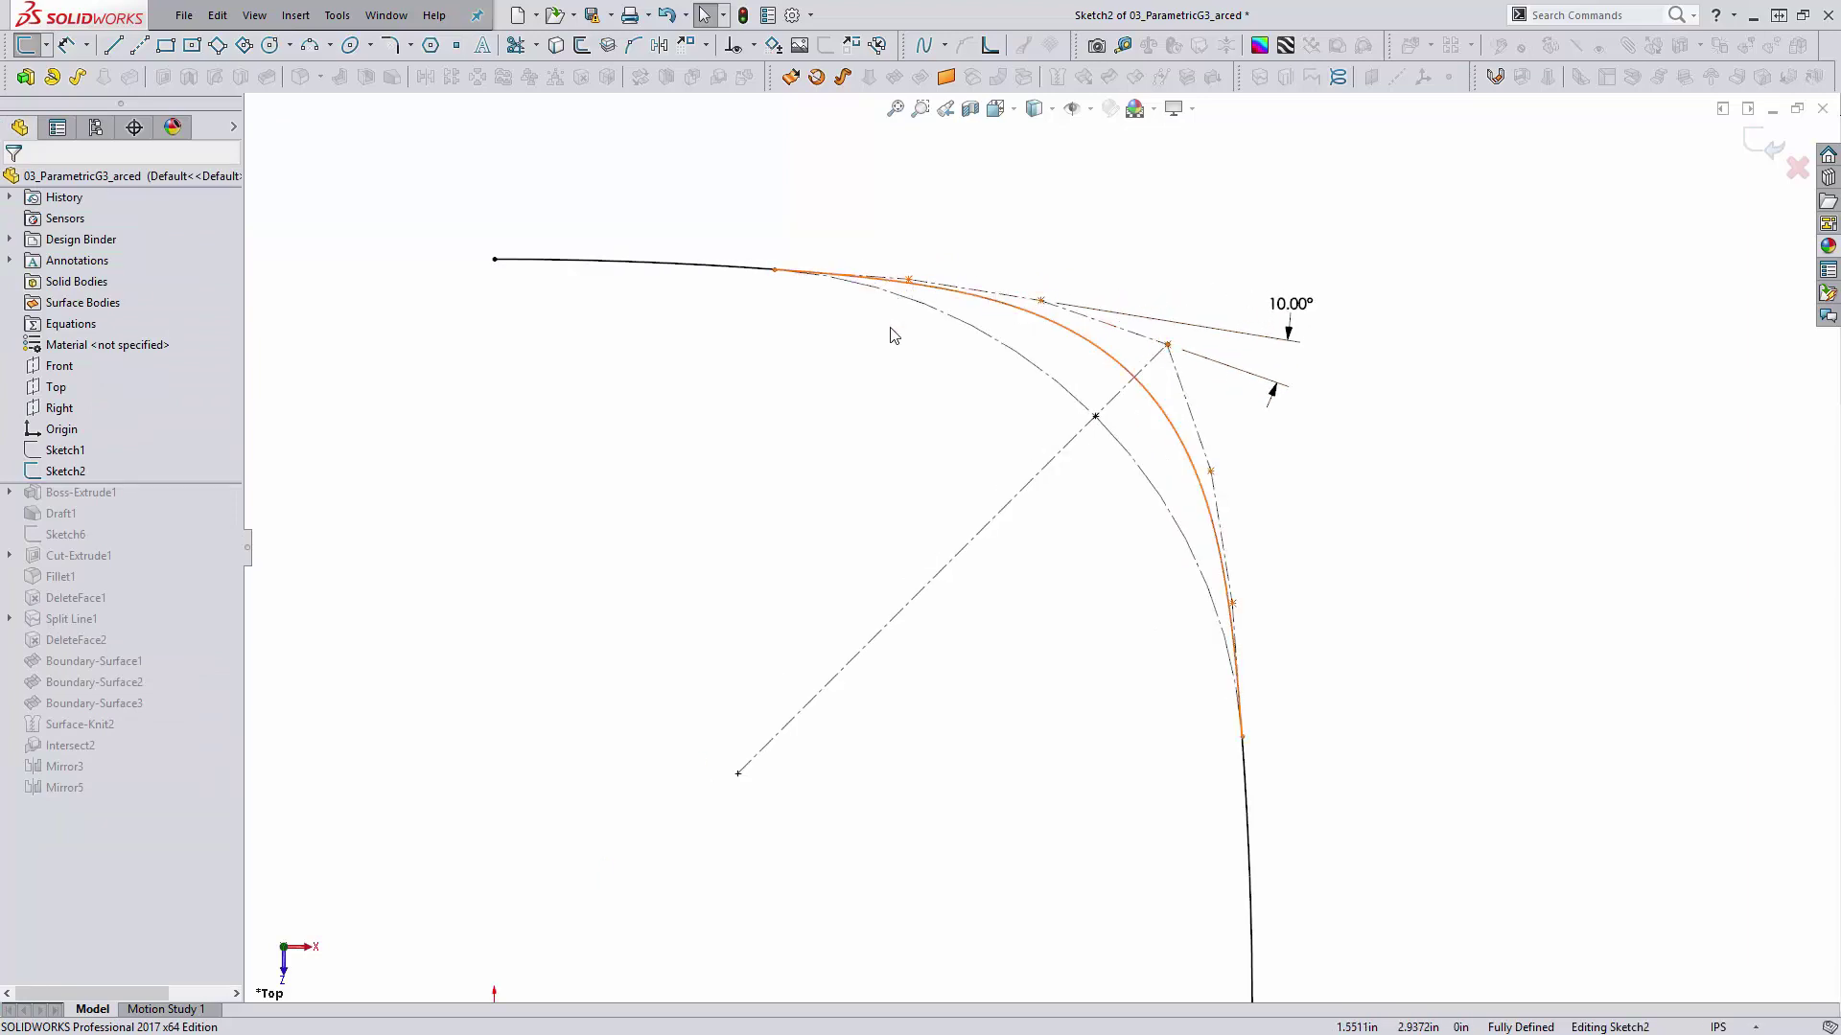
scroll(1026, 707, "up", 1)
middle_click_drag(1026, 707, 1025, 616, "ctrl")
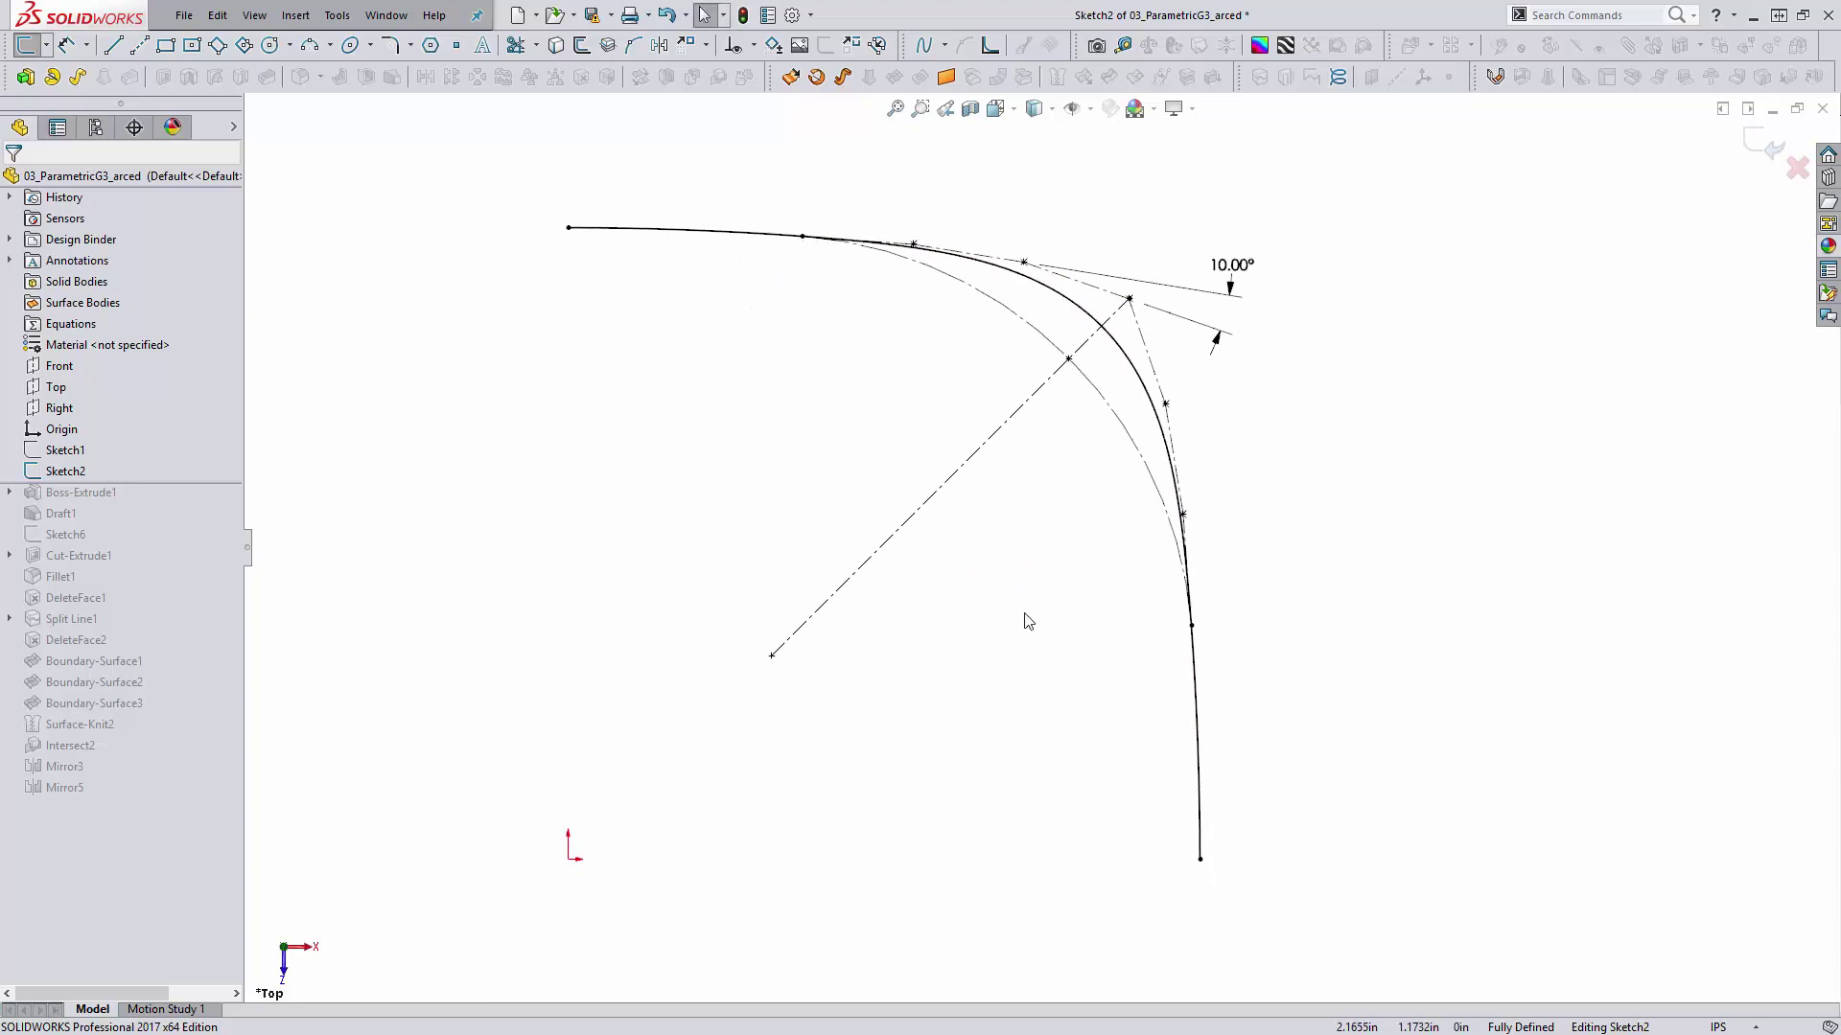
scroll(1027, 621, "up", 1)
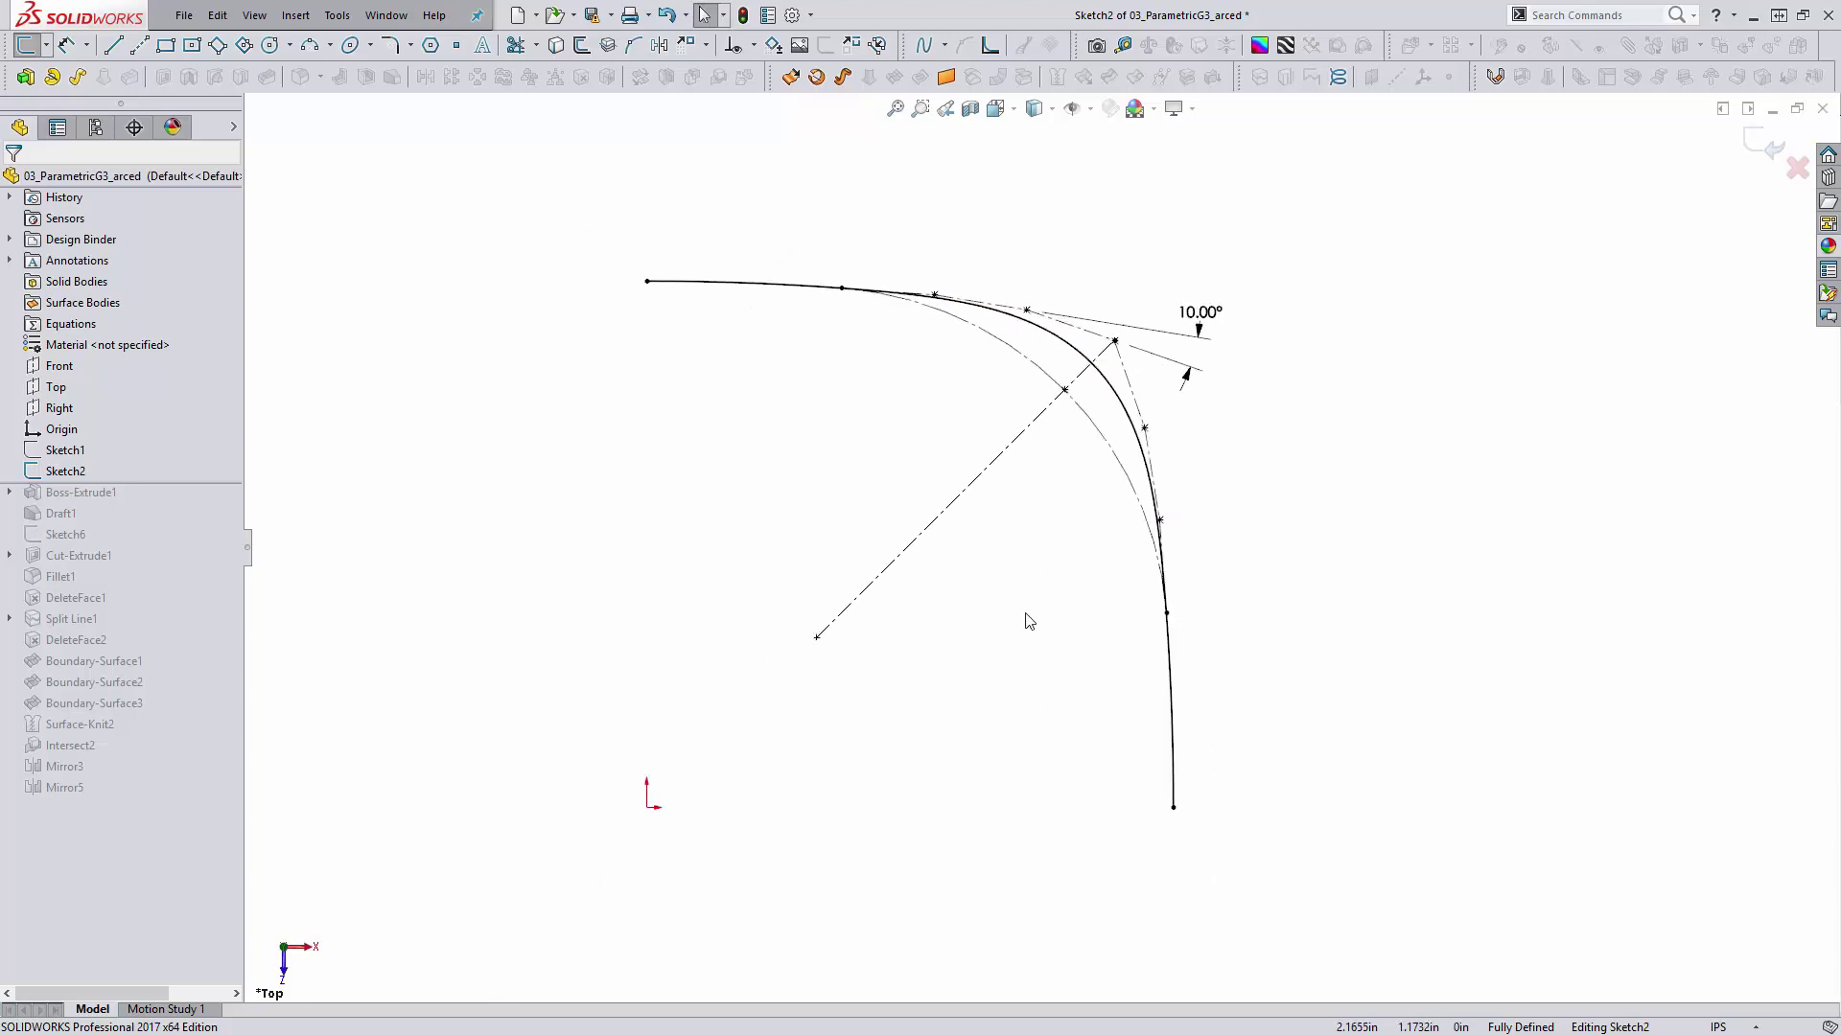
Step: Exit Sketch2, roll the feature history forward to the end and view the complete part at an angle
left_click(1756, 146)
right_click(92, 401)
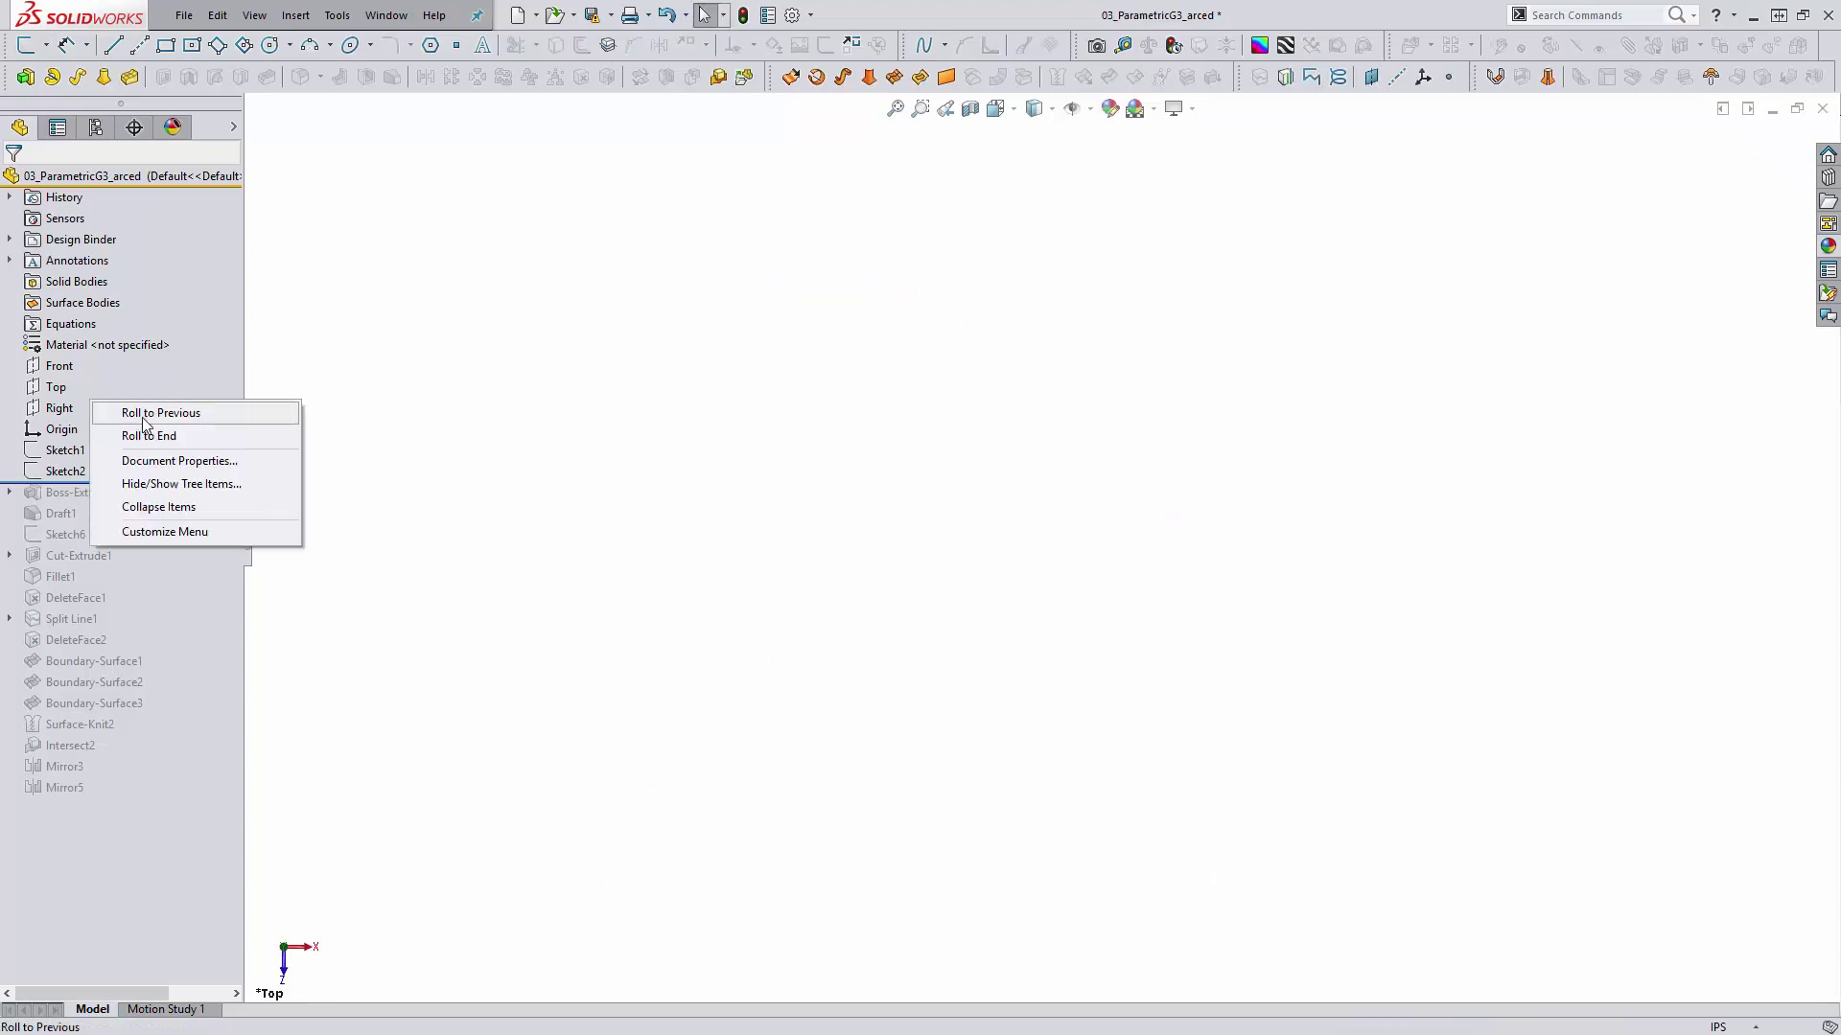
left_click(158, 438)
middle_click_drag(1143, 624, 1023, 587)
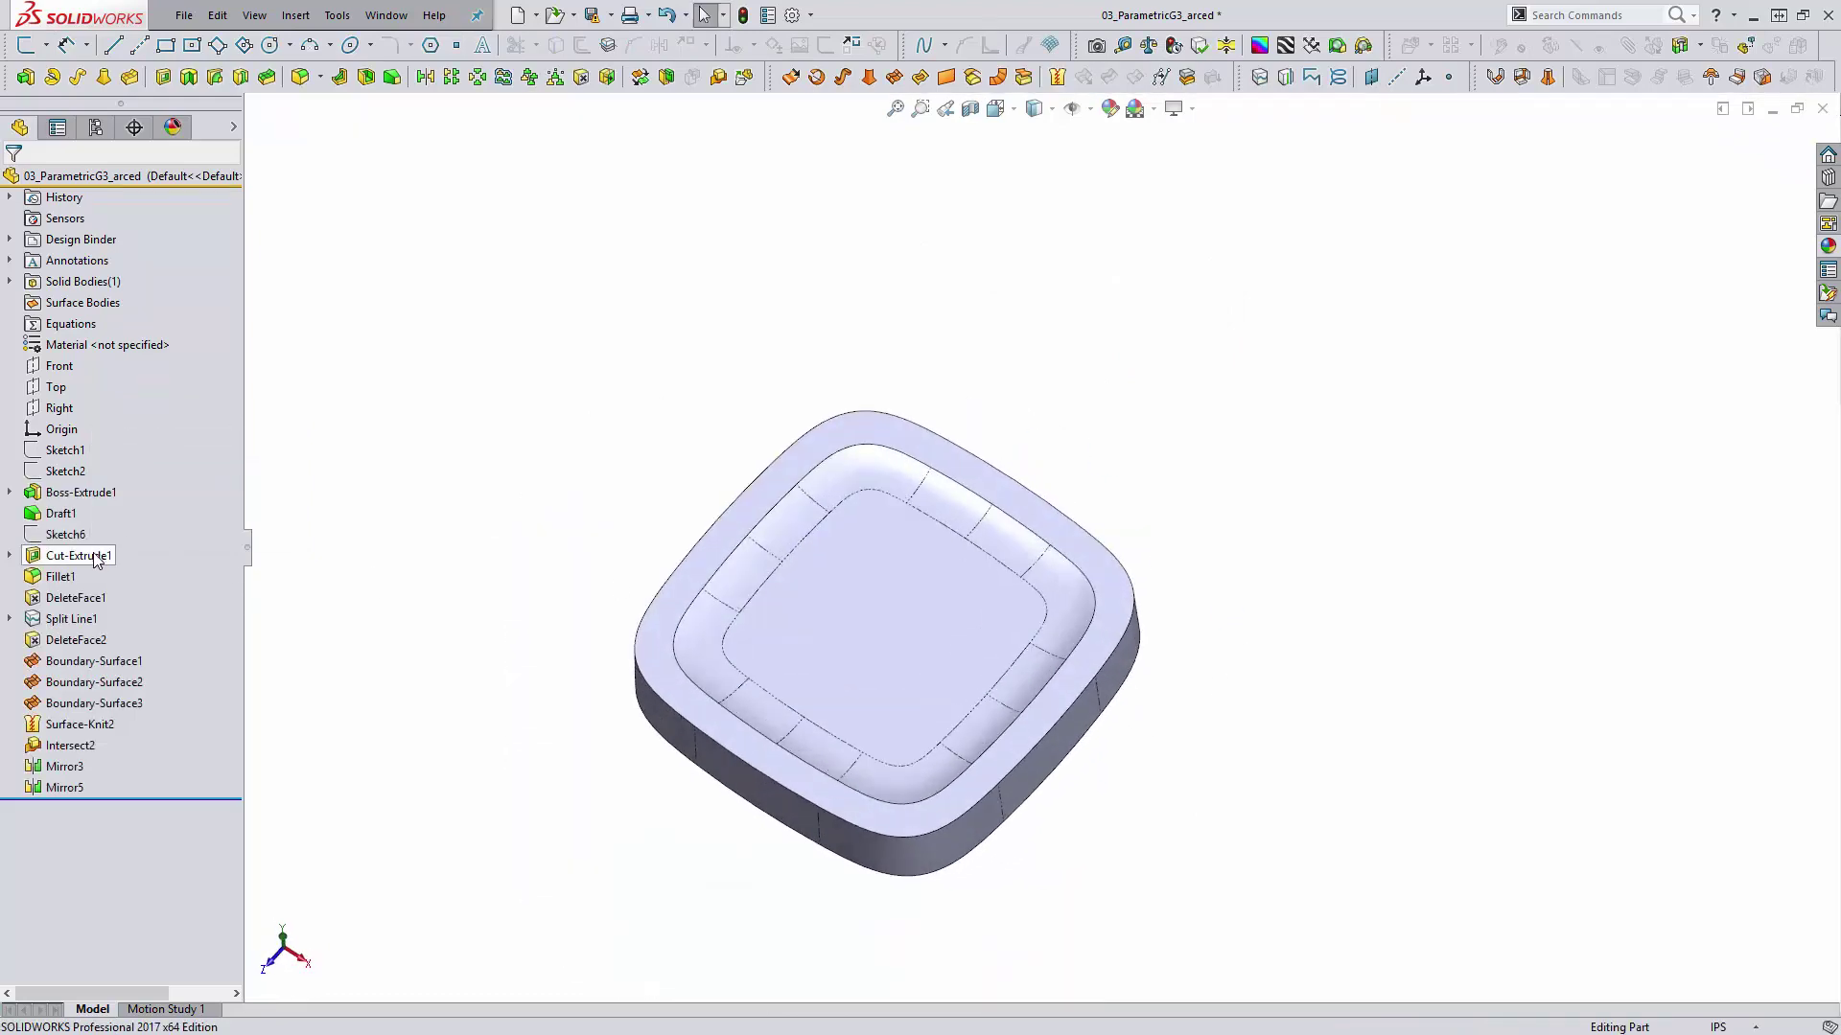
middle_click_drag(476, 546, 459, 509)
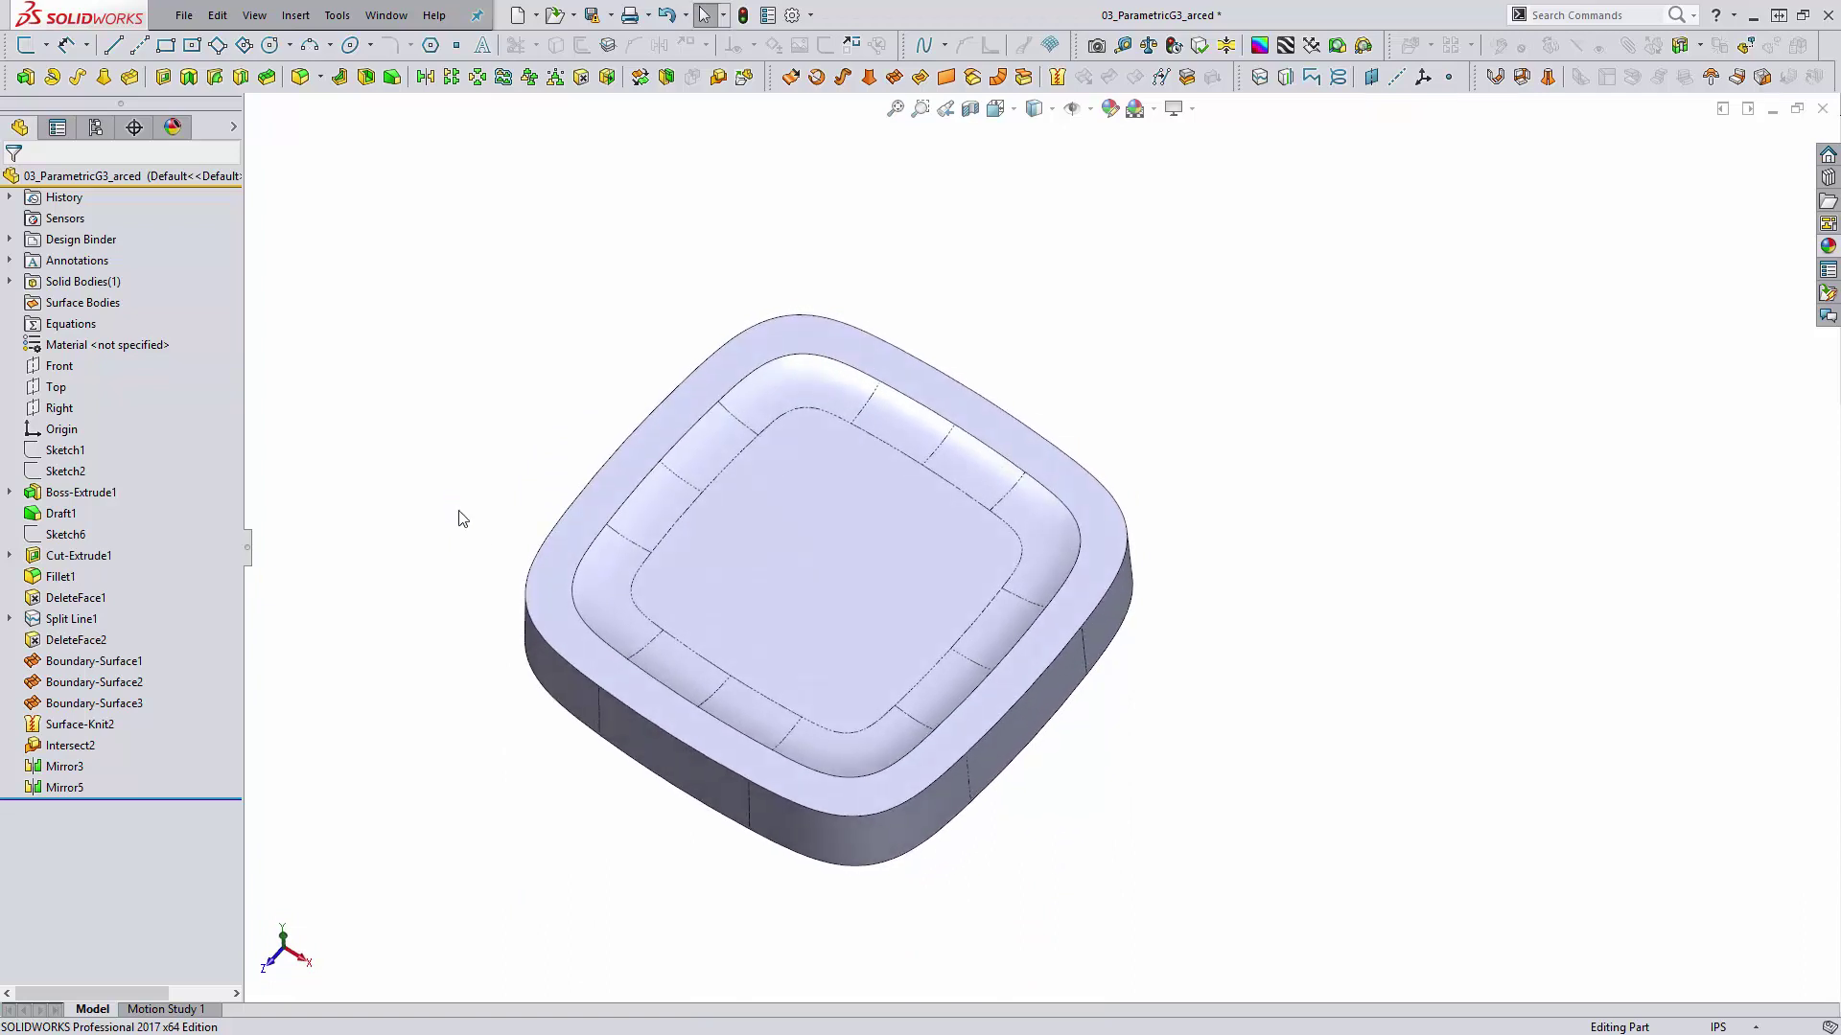
Step: Roll the model back to before Cut-Extrude1 and open Sketch1 for editing
right_click(77, 556)
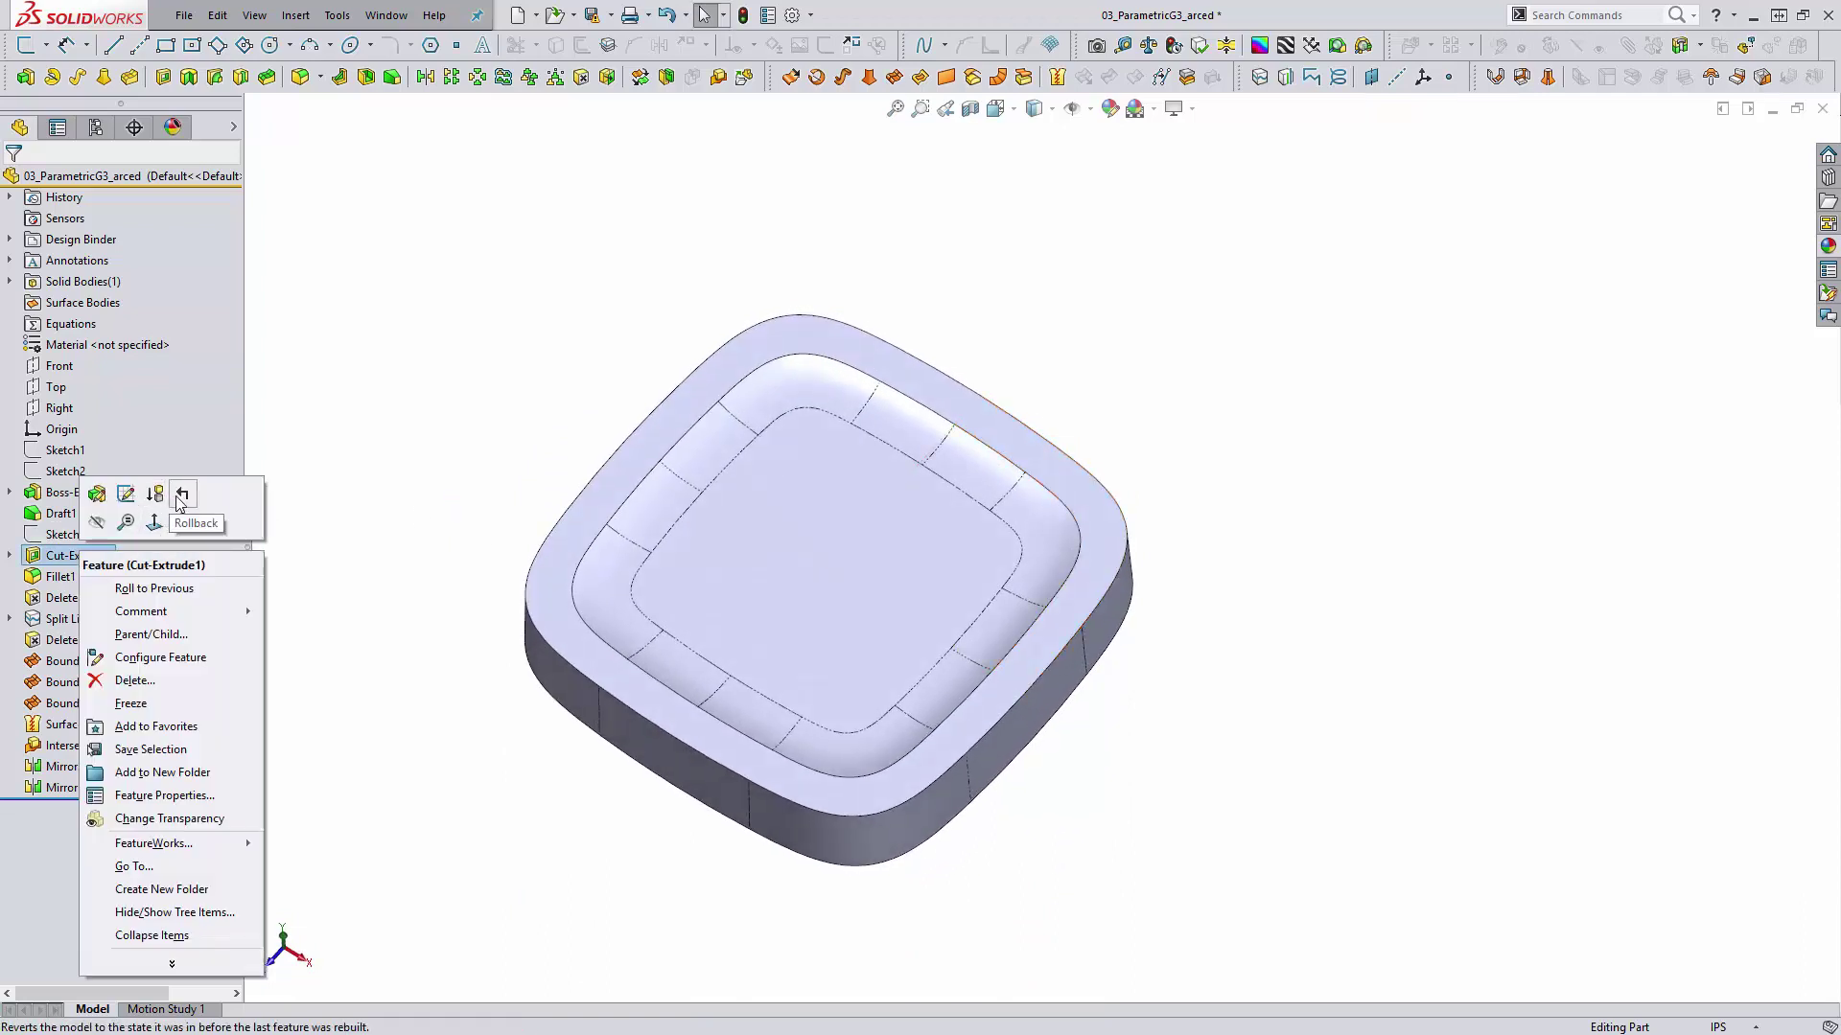
left_click(176, 498)
left_click(67, 450)
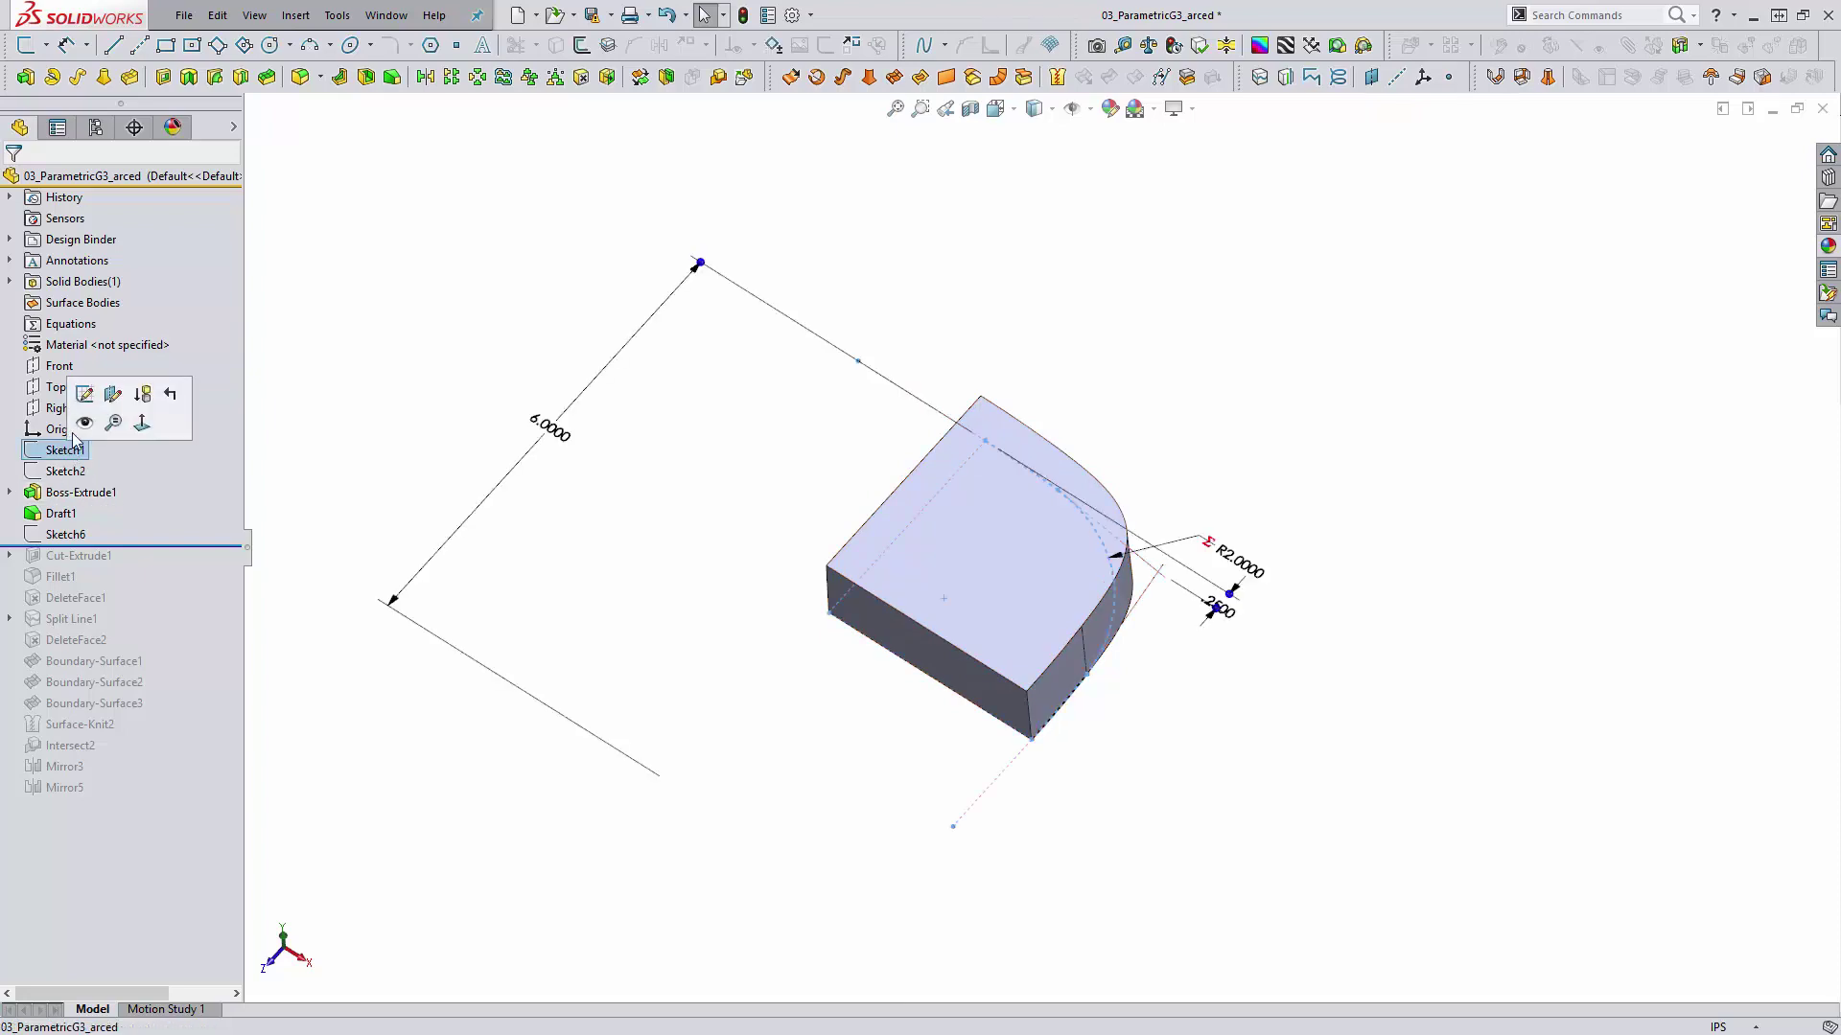
left_click(79, 395)
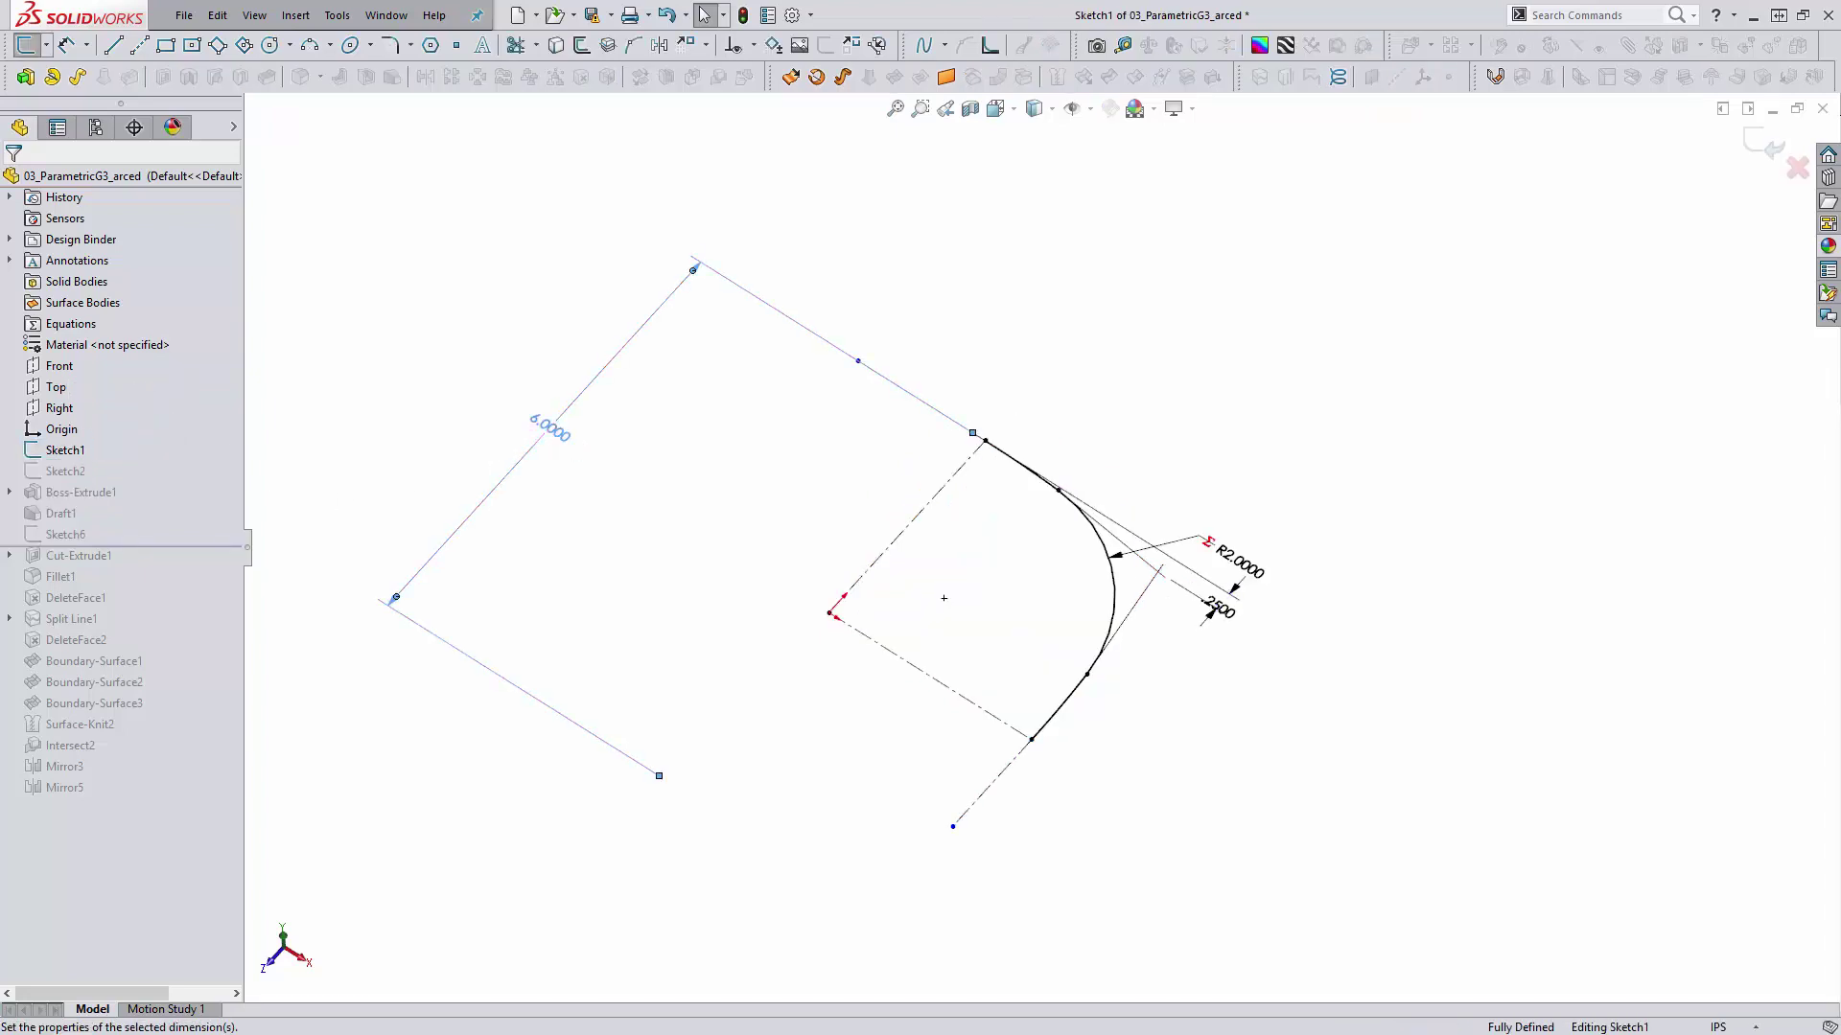
Step: Set the overall width dimension in Sketch1 to 8 in and exit the sketch to rebuild the part
double_click(549, 428)
type("8")
key("Return")
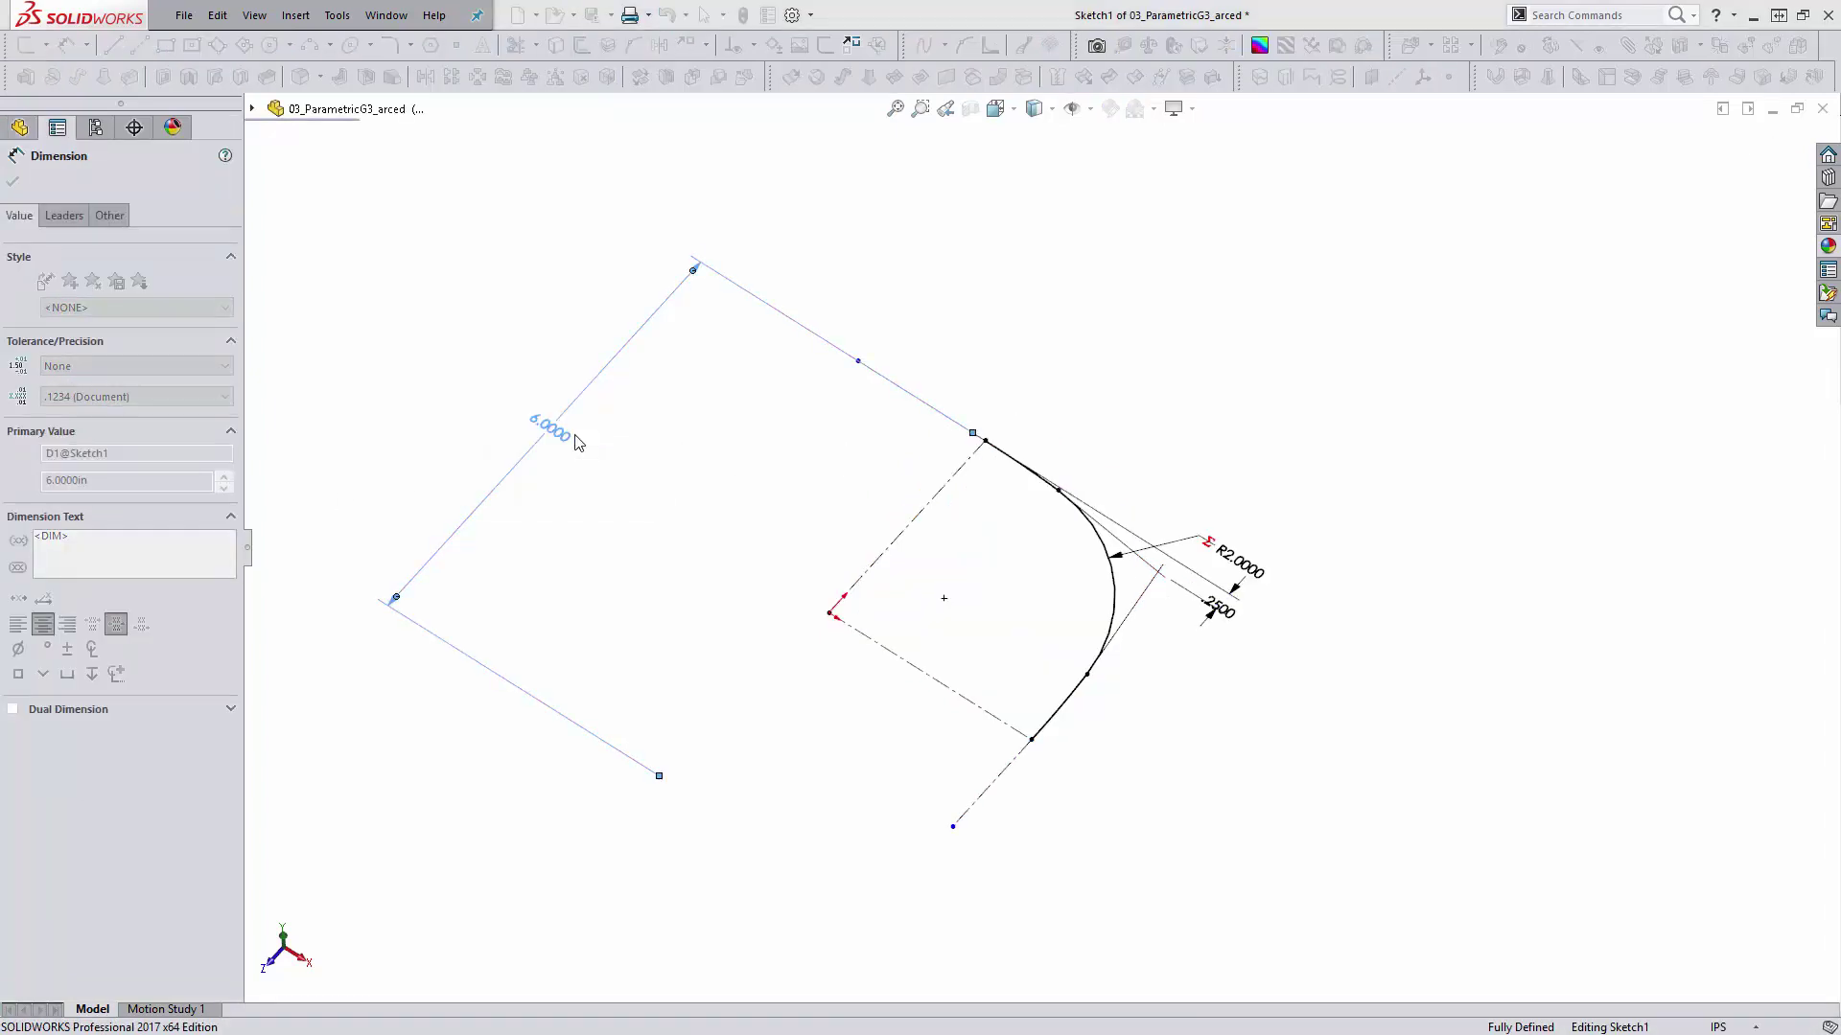
left_click(1766, 149)
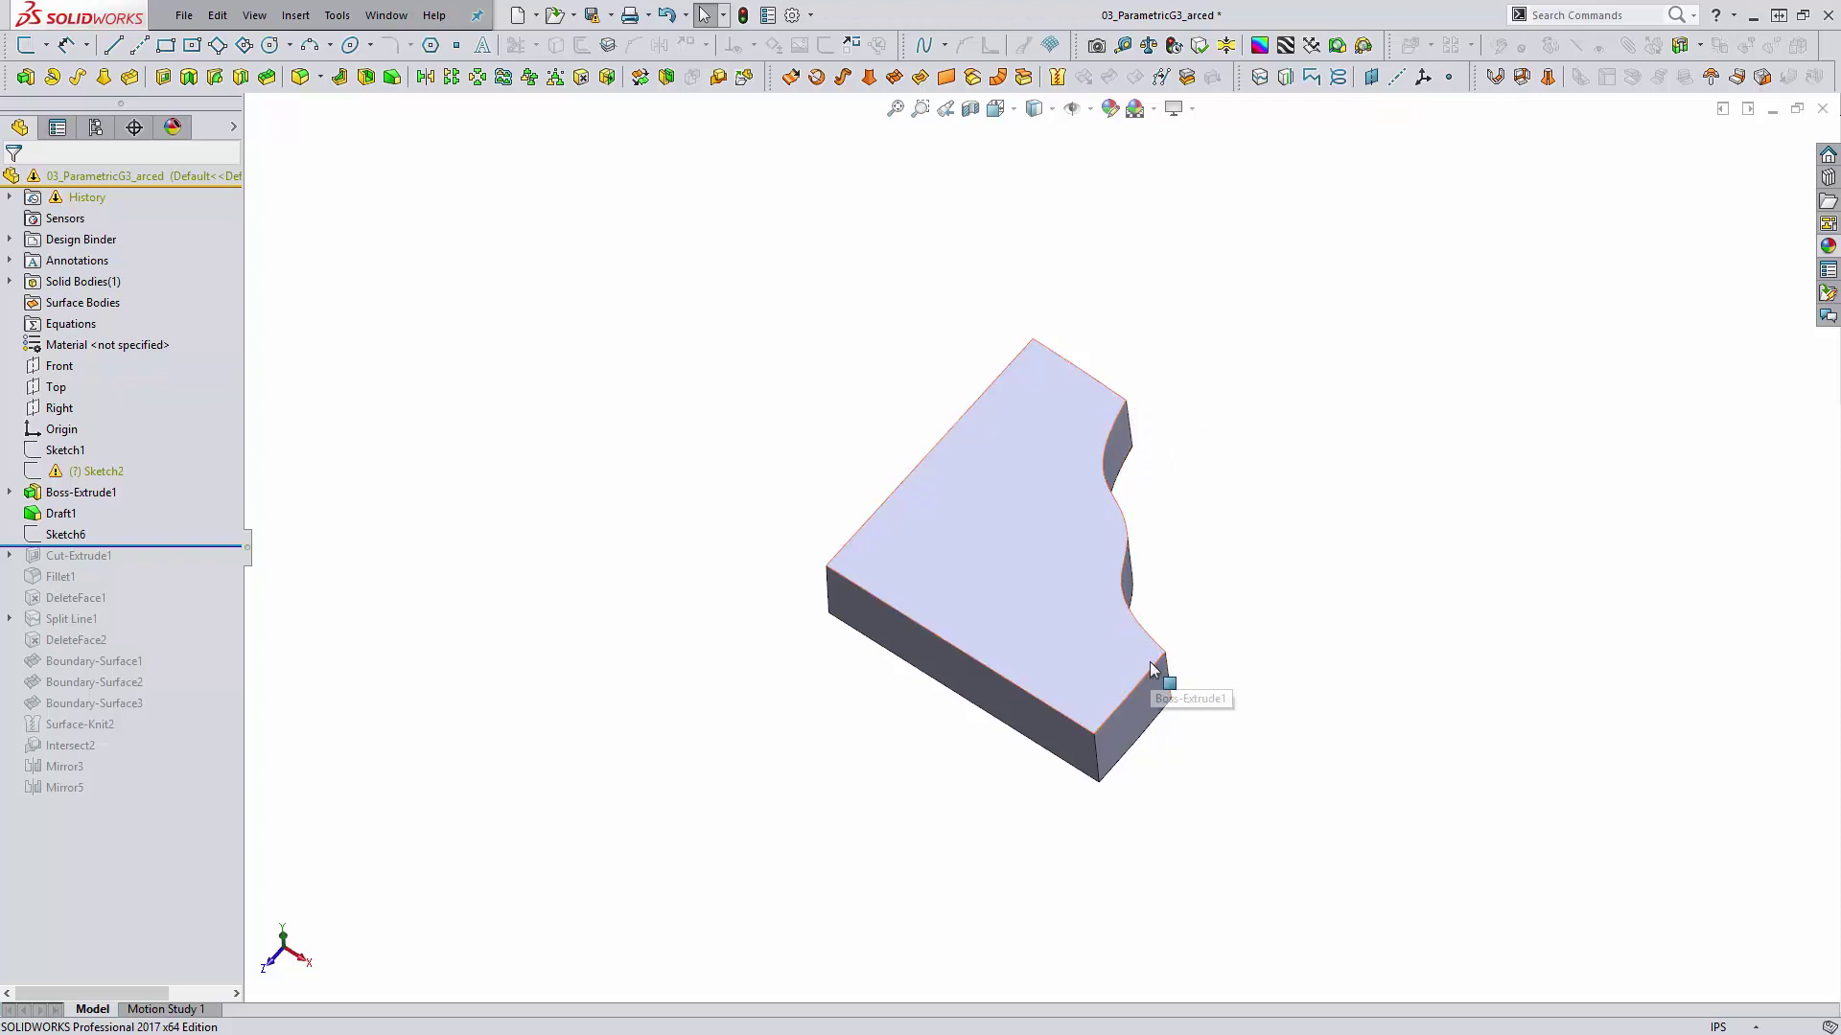
Step: Open Sketch2, examine the style spline's control vertices and conflicting relations at the corner, and exit the sketch to re-solve it
left_click(93, 472)
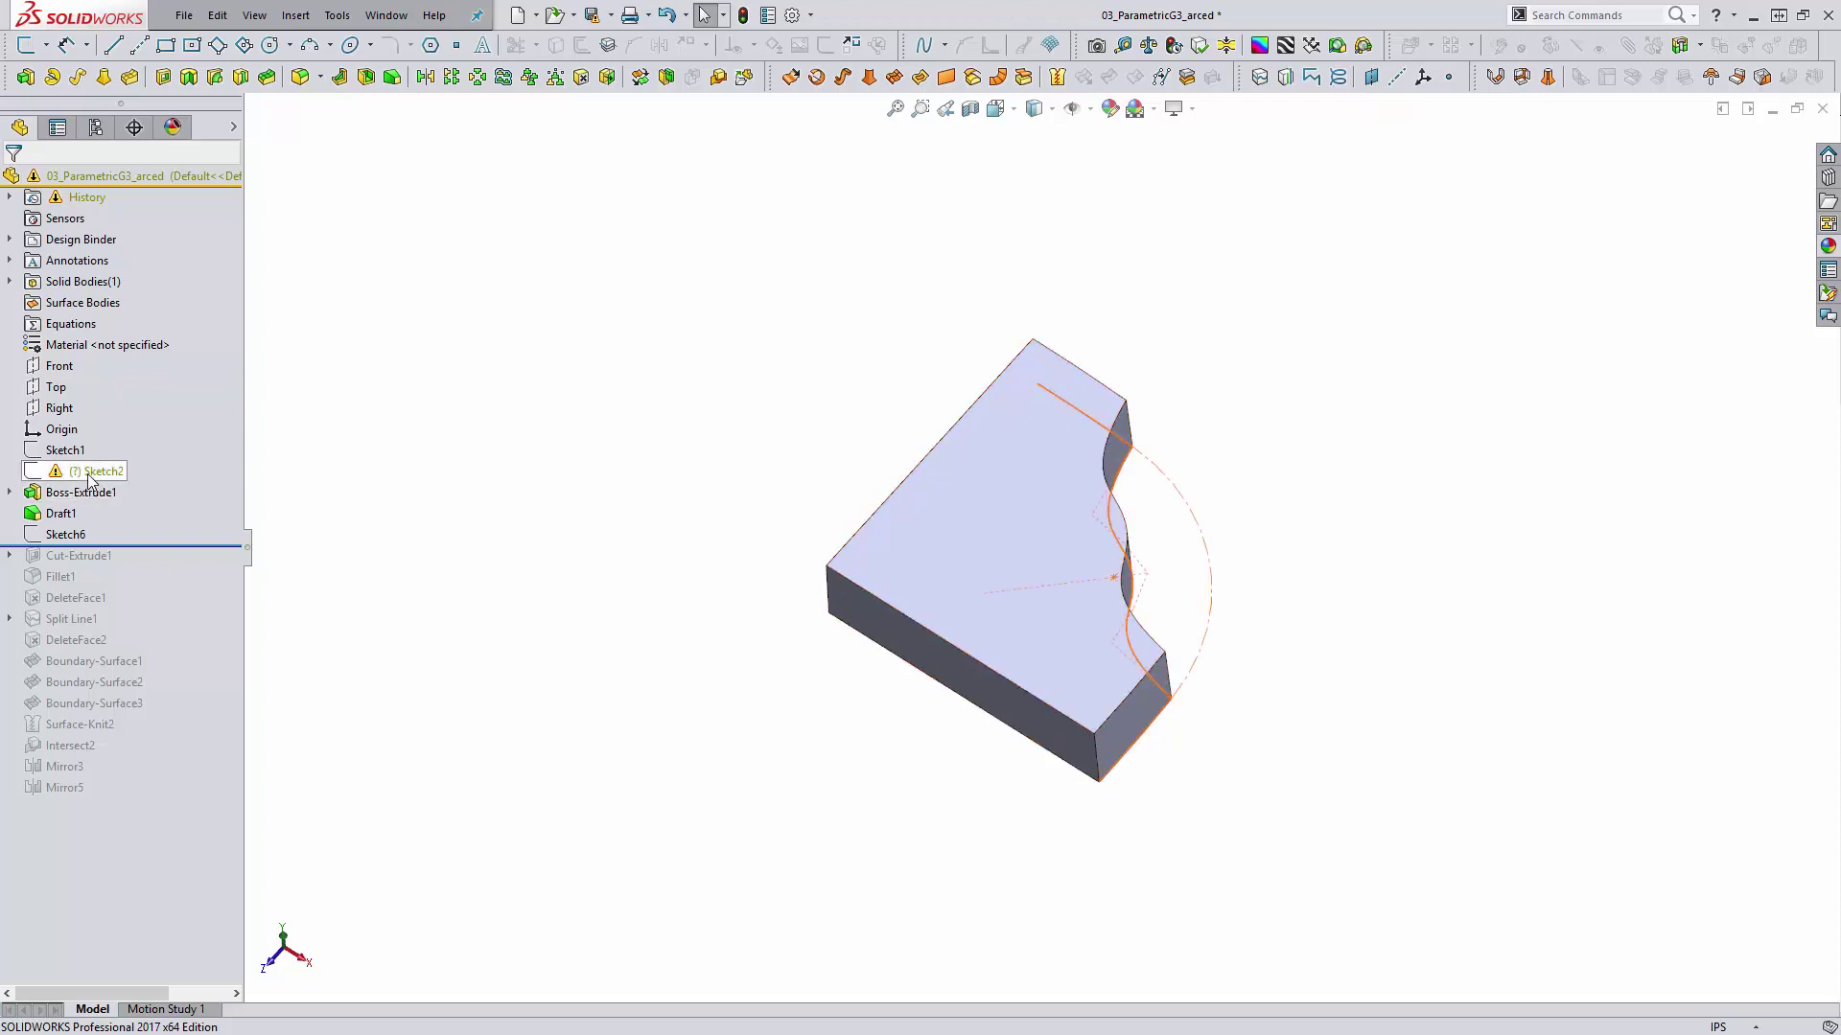
left_click(109, 415)
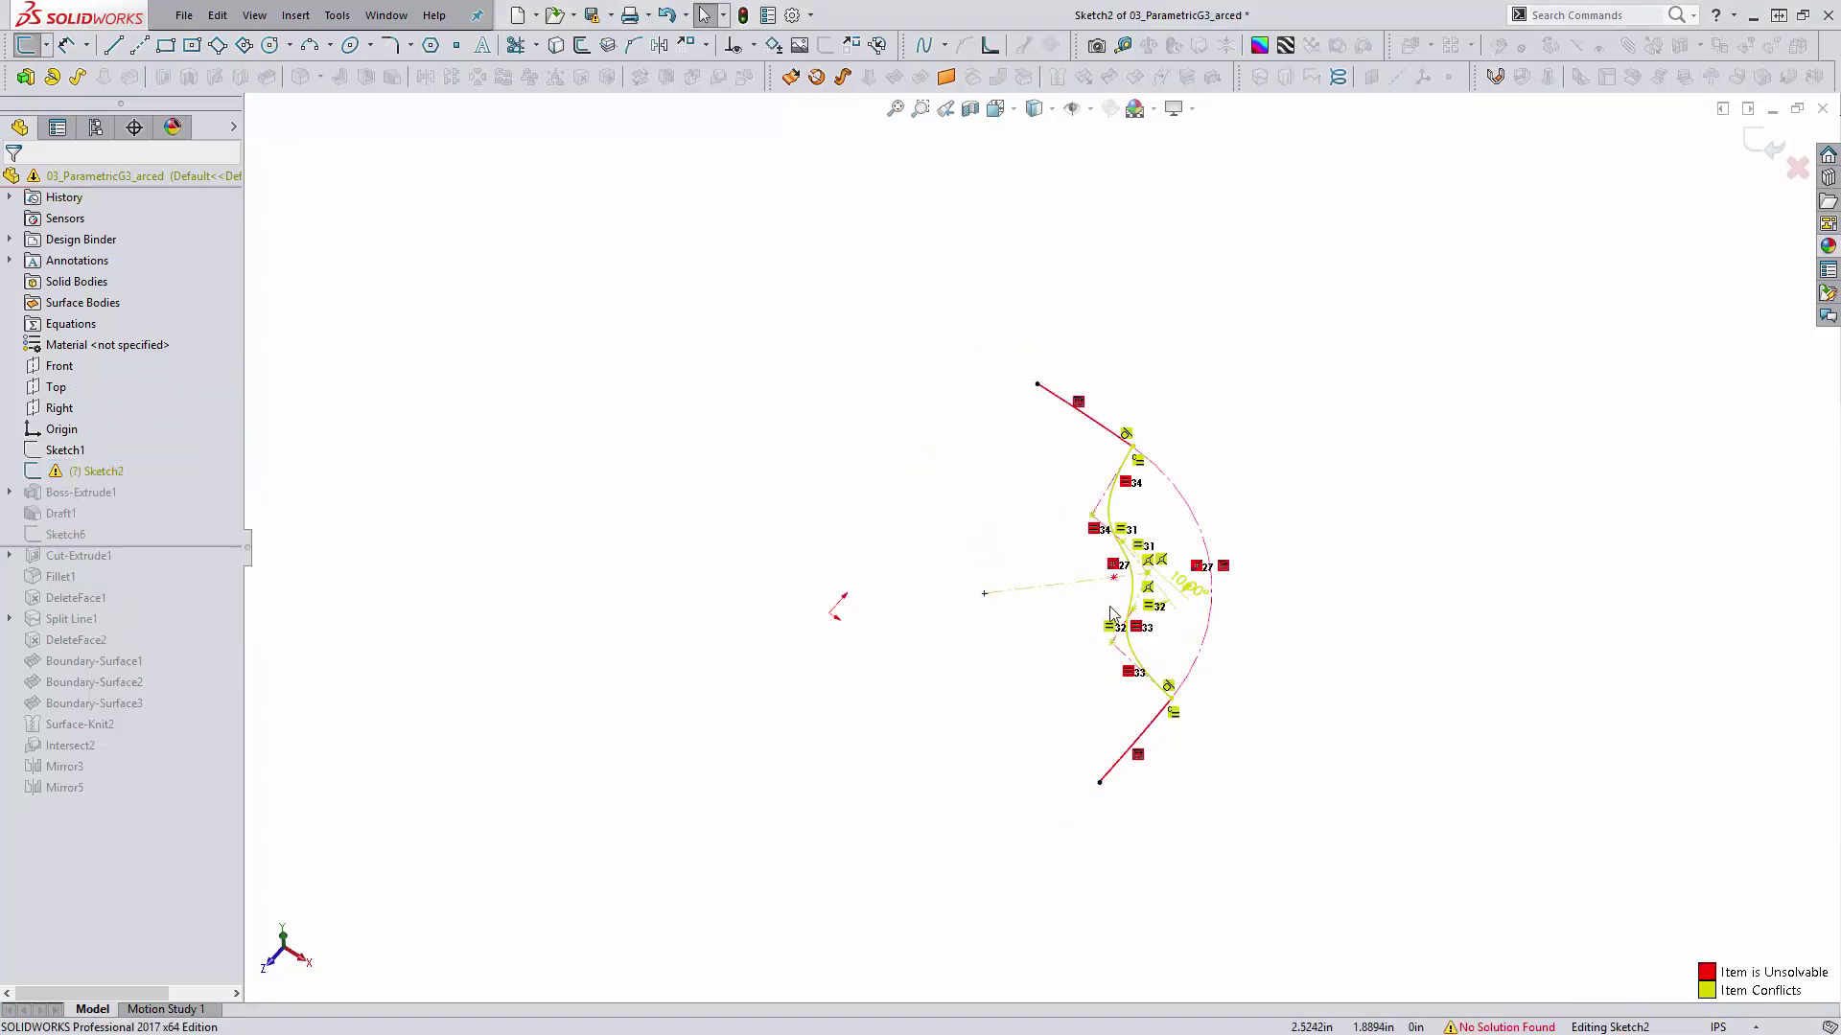
scroll(1140, 613, "down", 2)
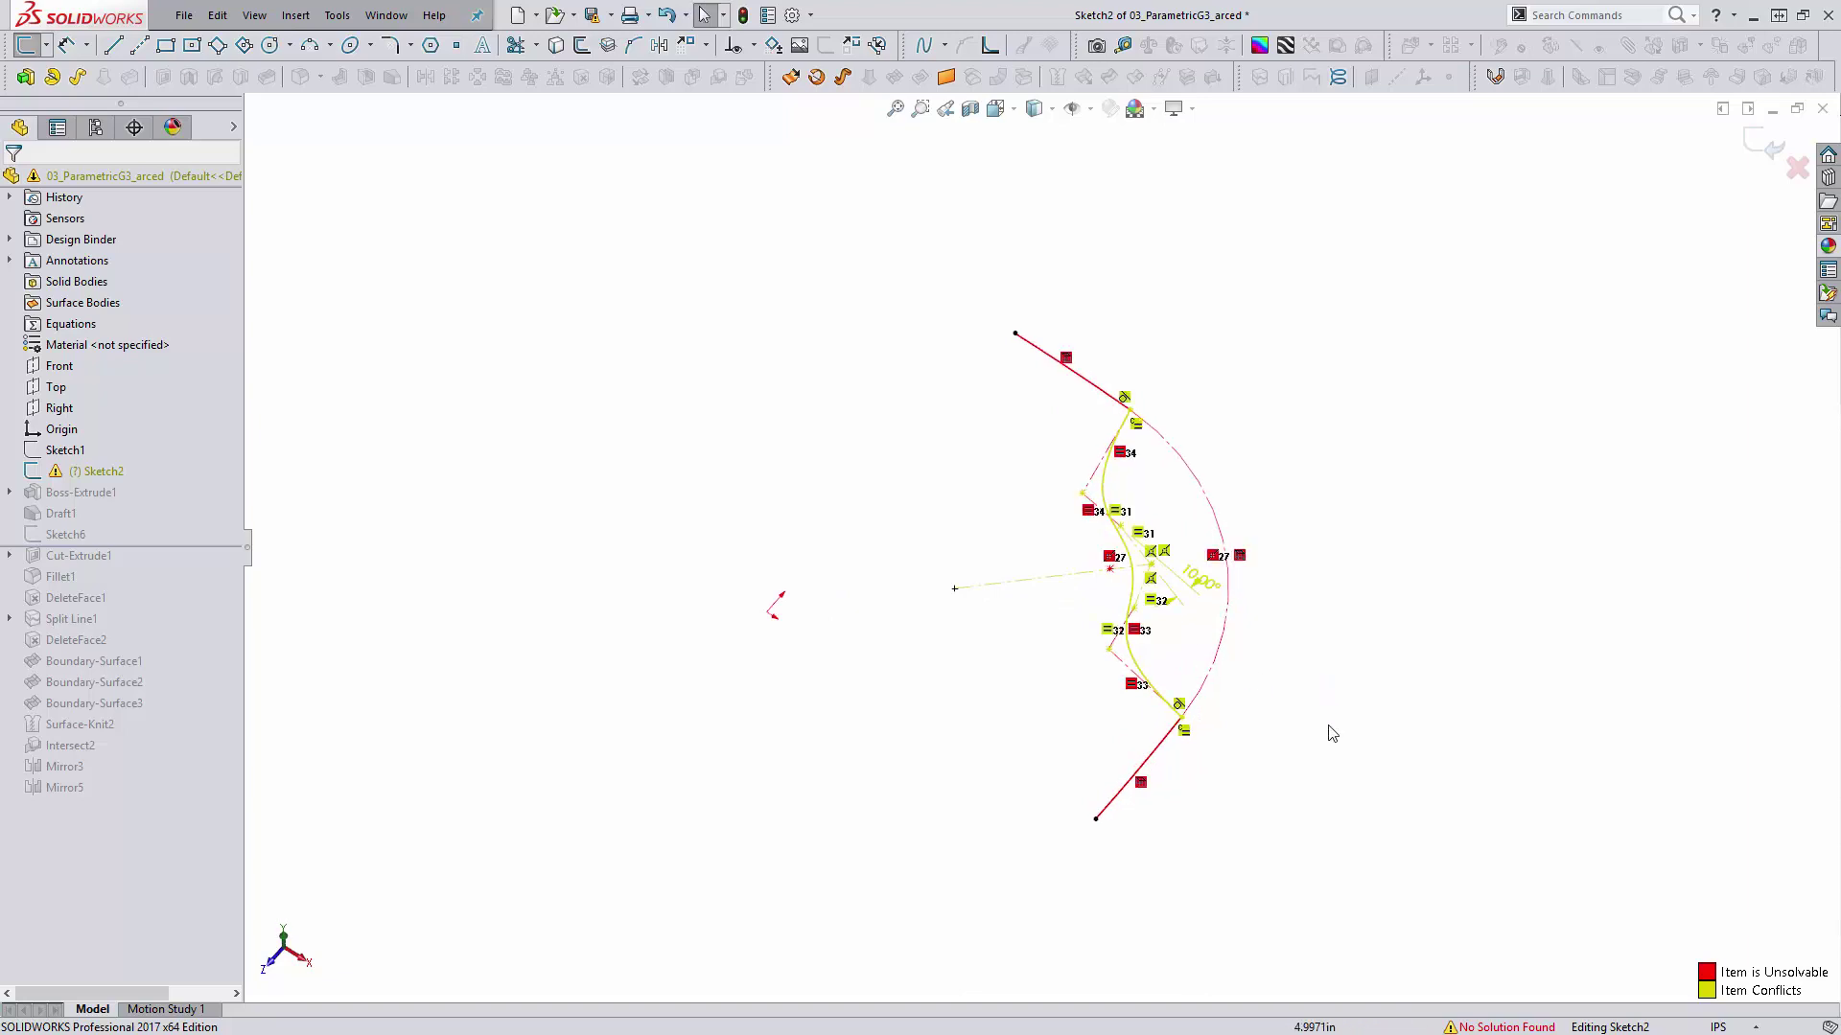
left_click(1083, 495)
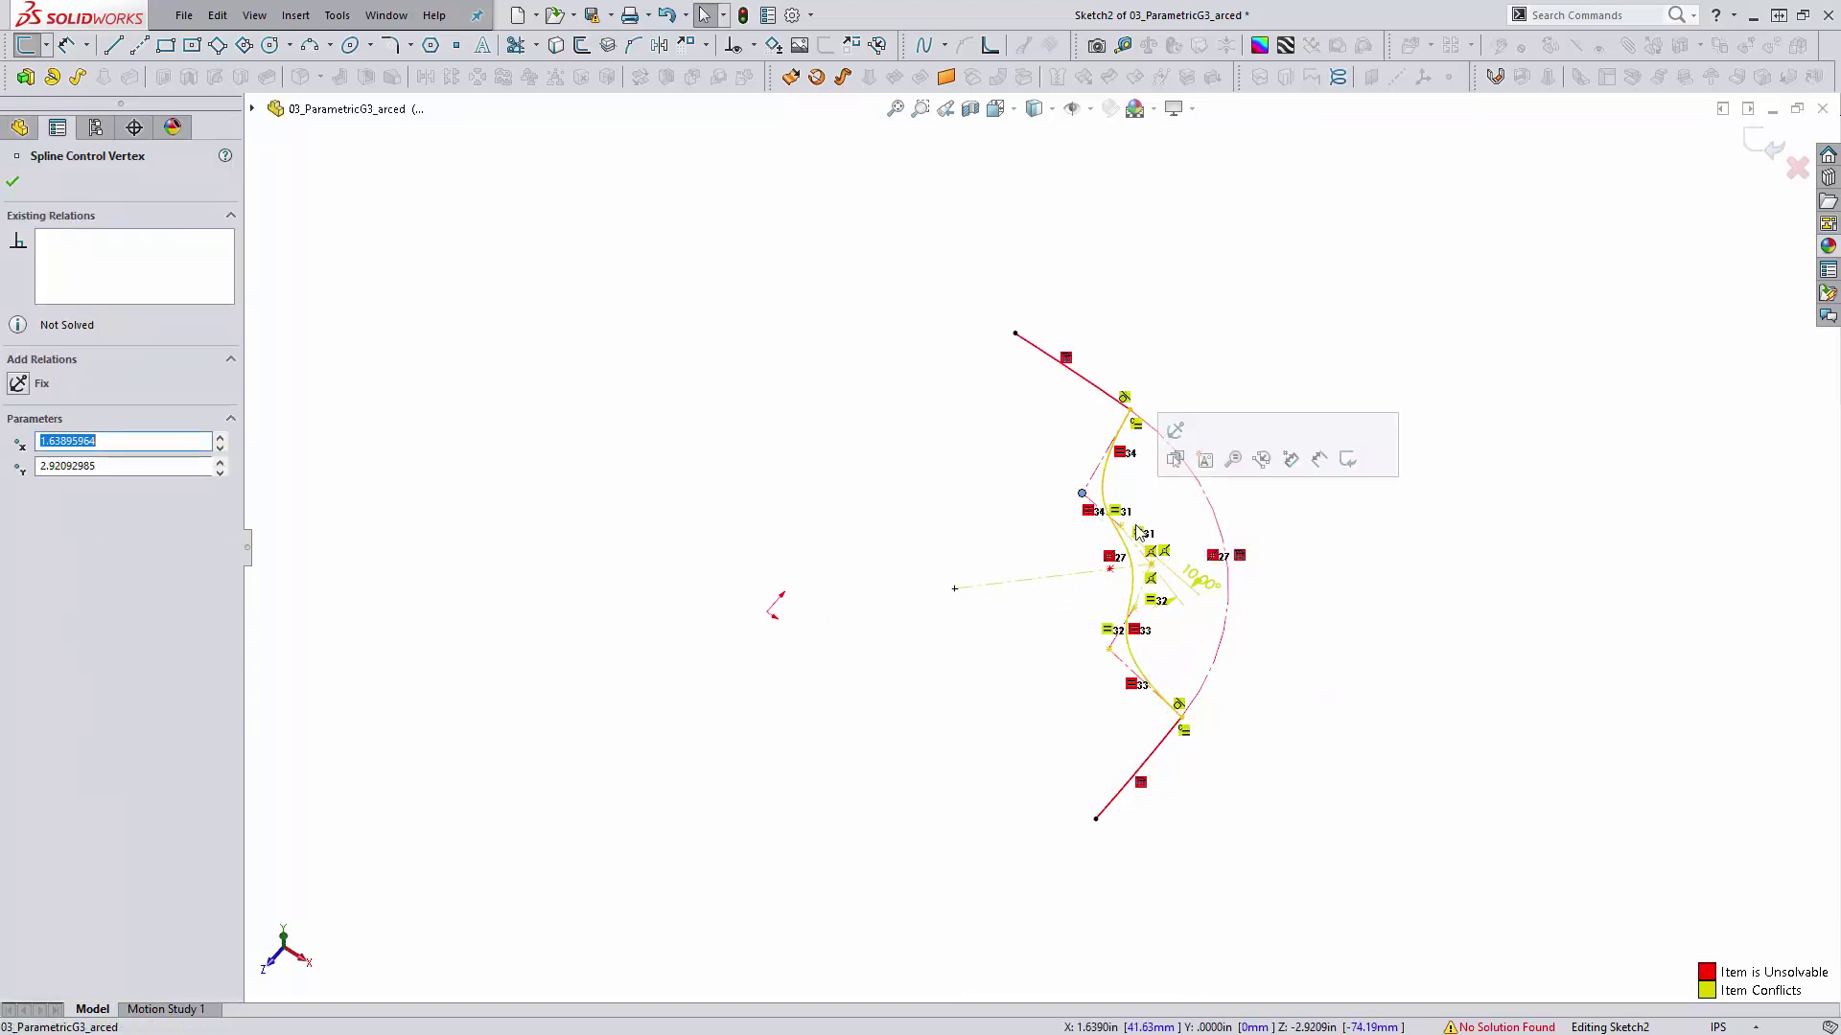
scroll(1131, 613, "down", 4)
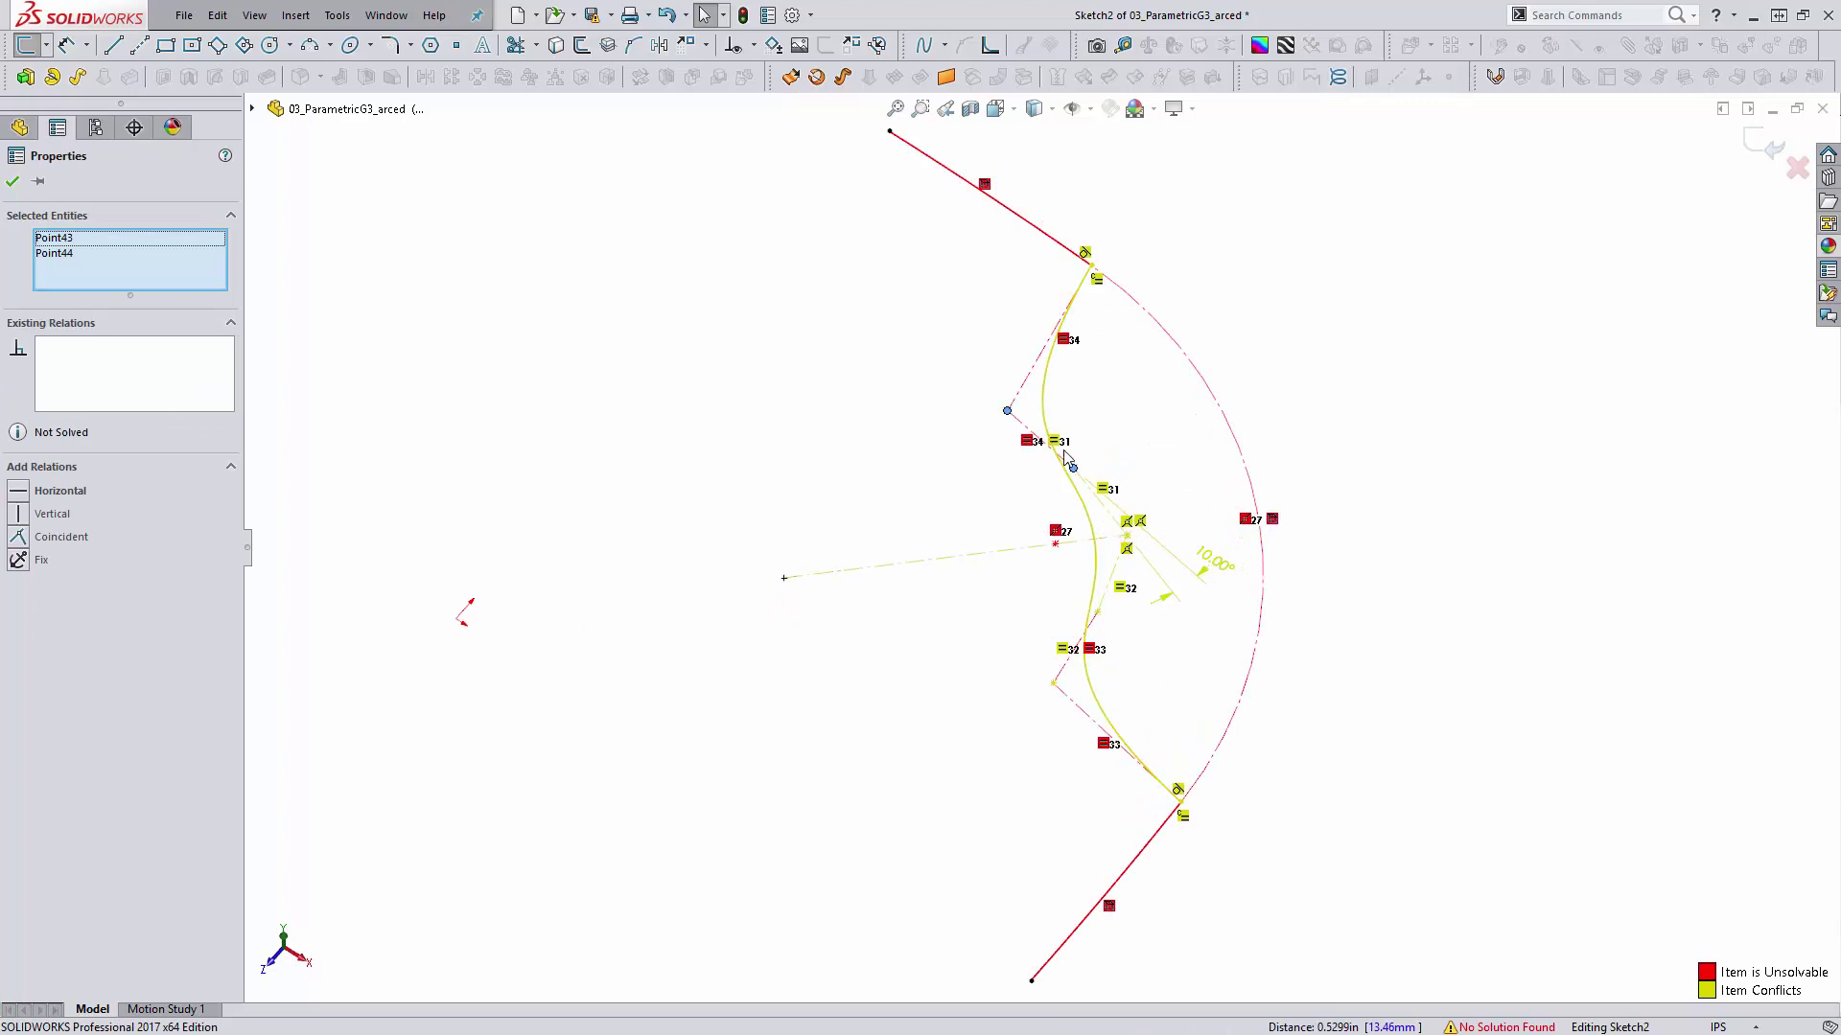
left_click(960, 502)
scroll(1072, 518, "up", 2)
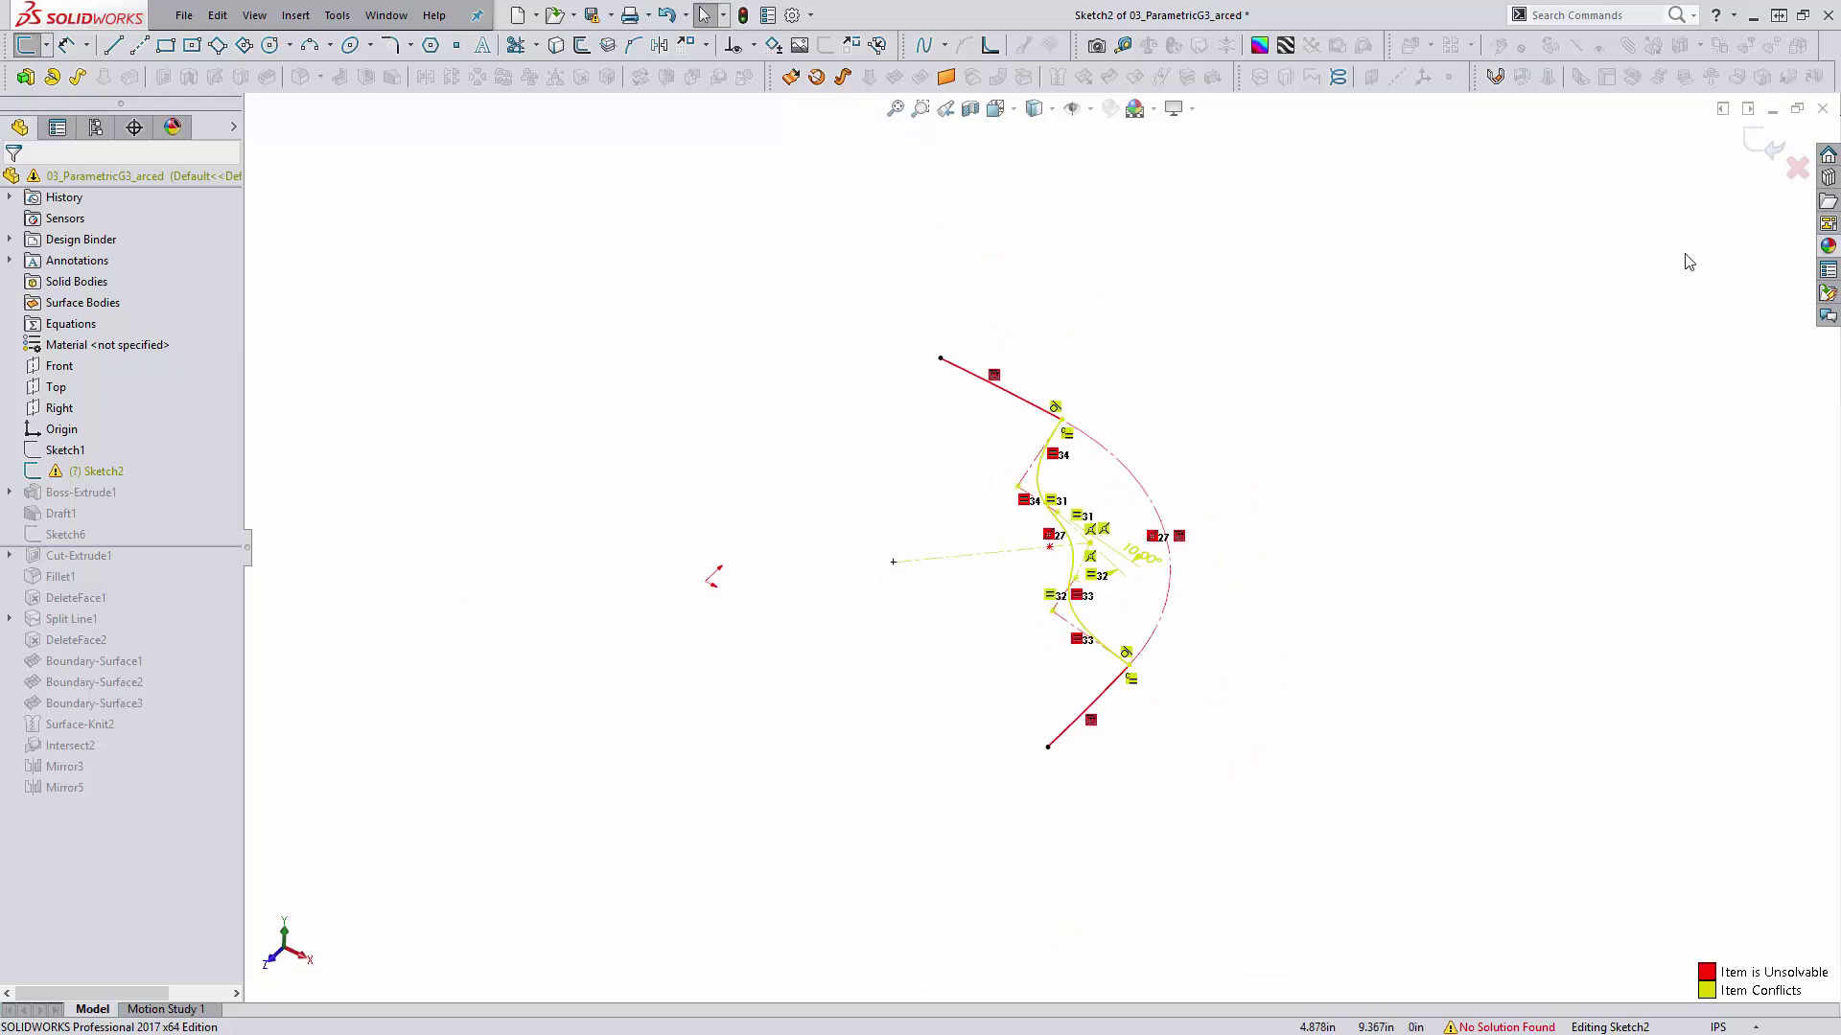
left_click(1764, 144)
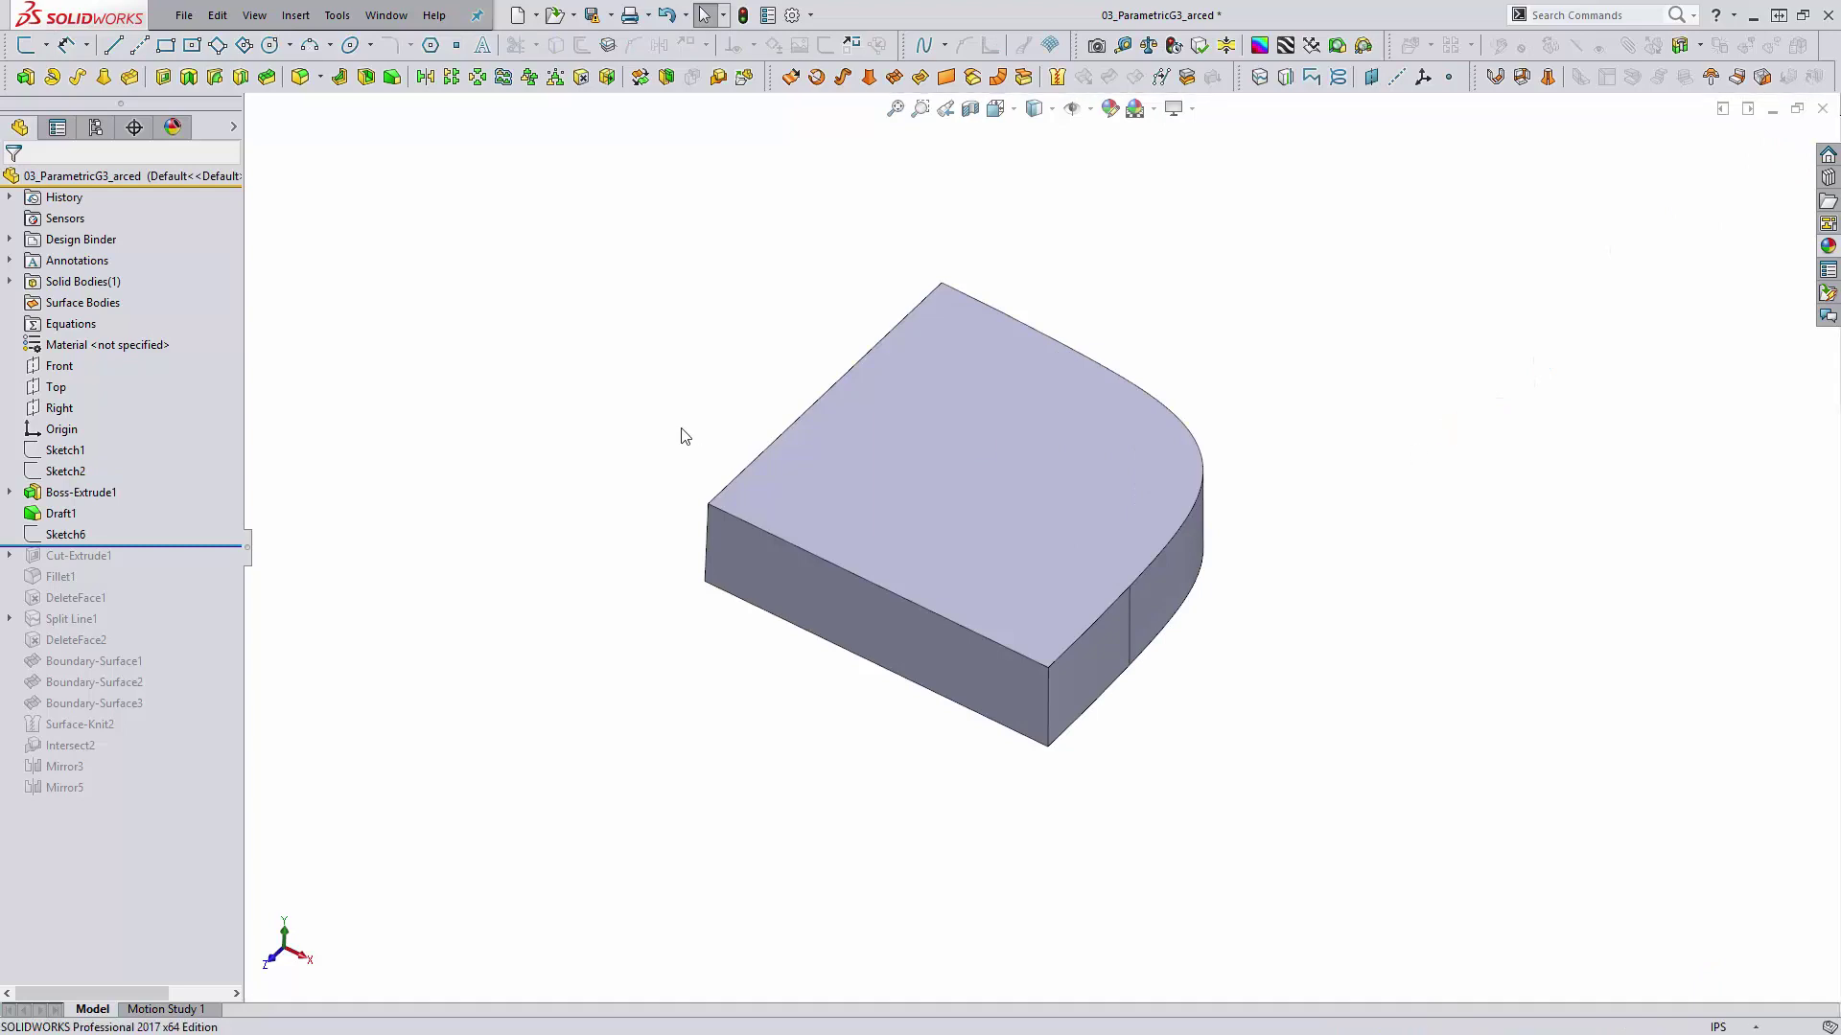
Step: Open Sketch1, set the overall width dimension to 6 in and exit the sketch to rebuild the part
left_click(80, 472)
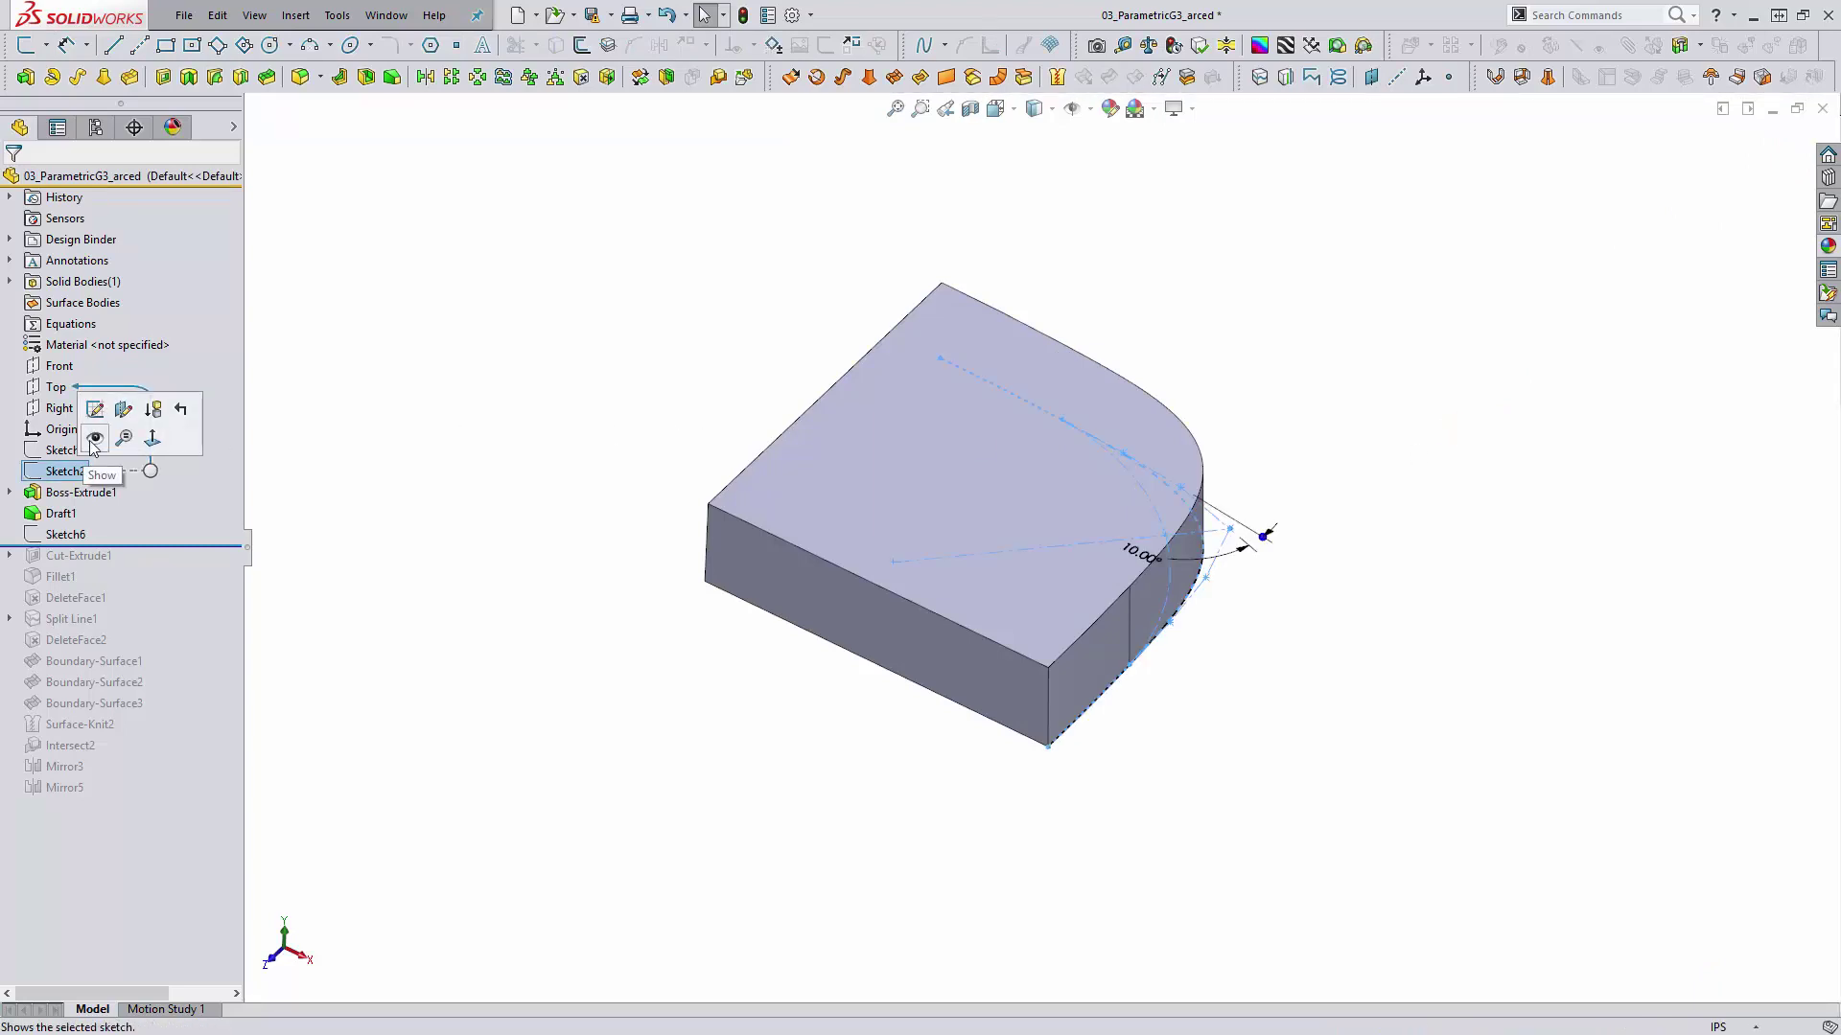
left_click(608, 466)
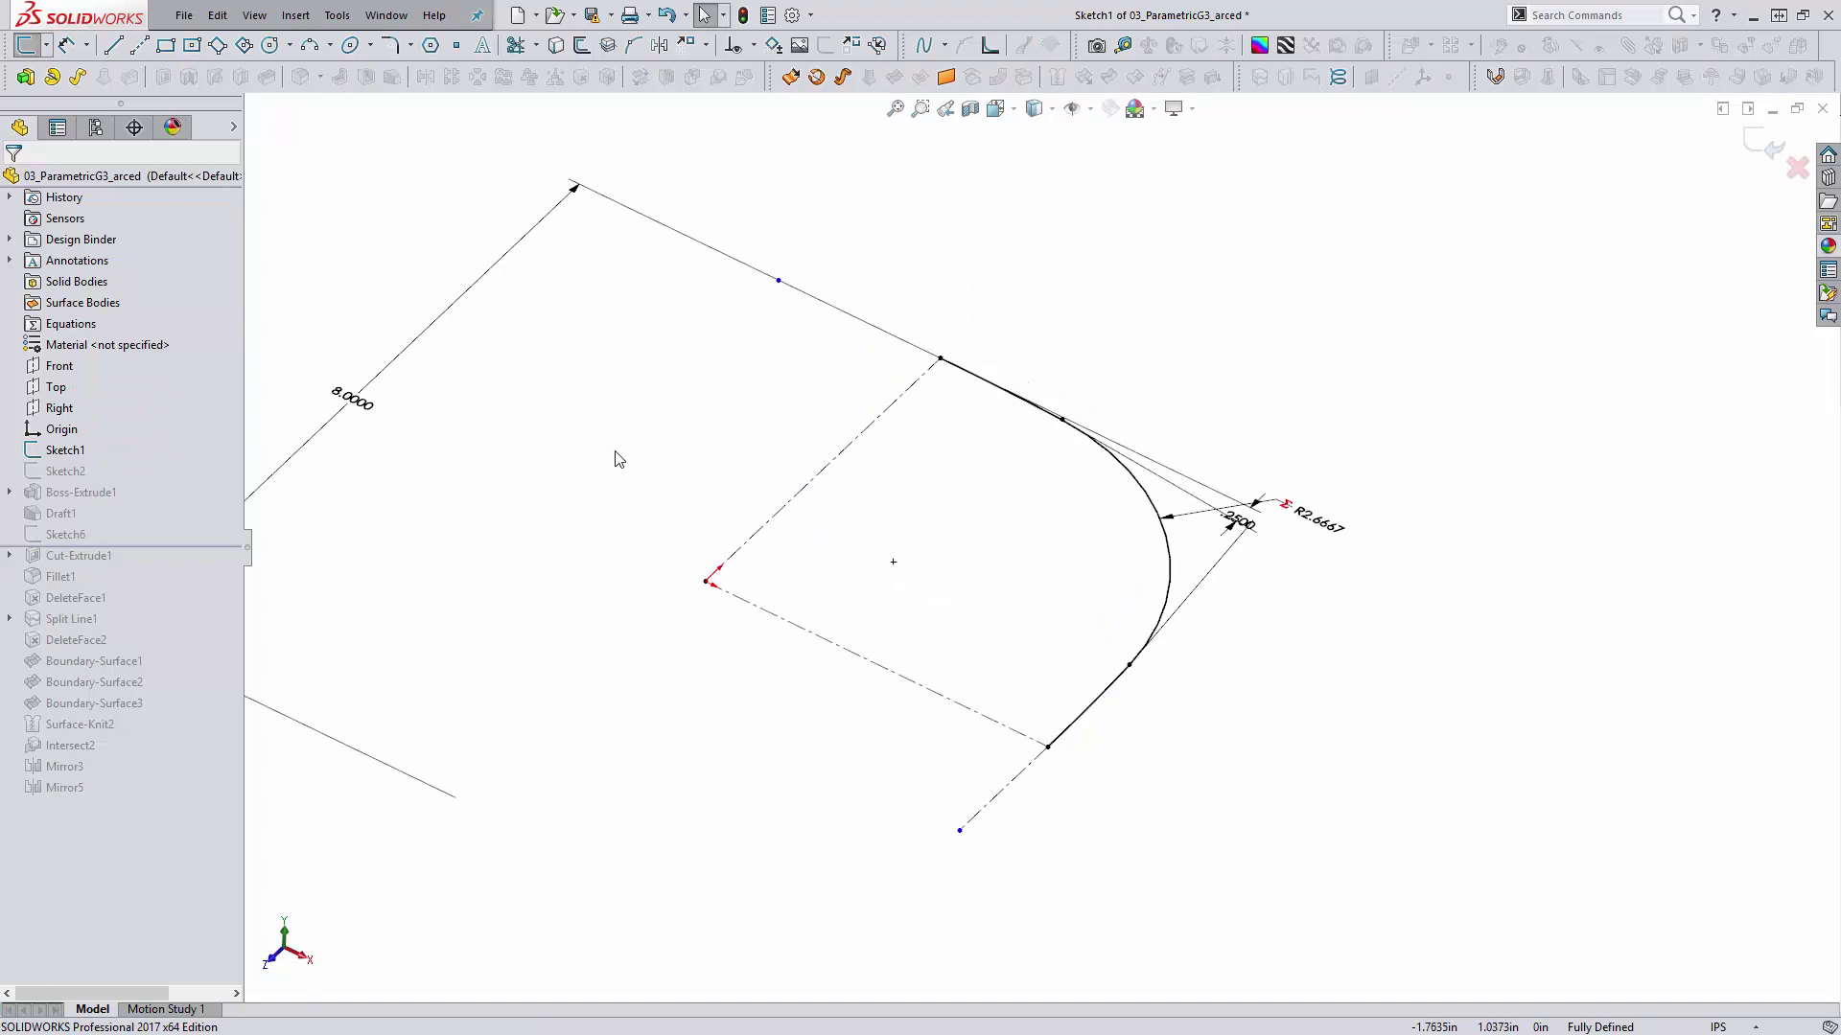
left_click(1750, 149)
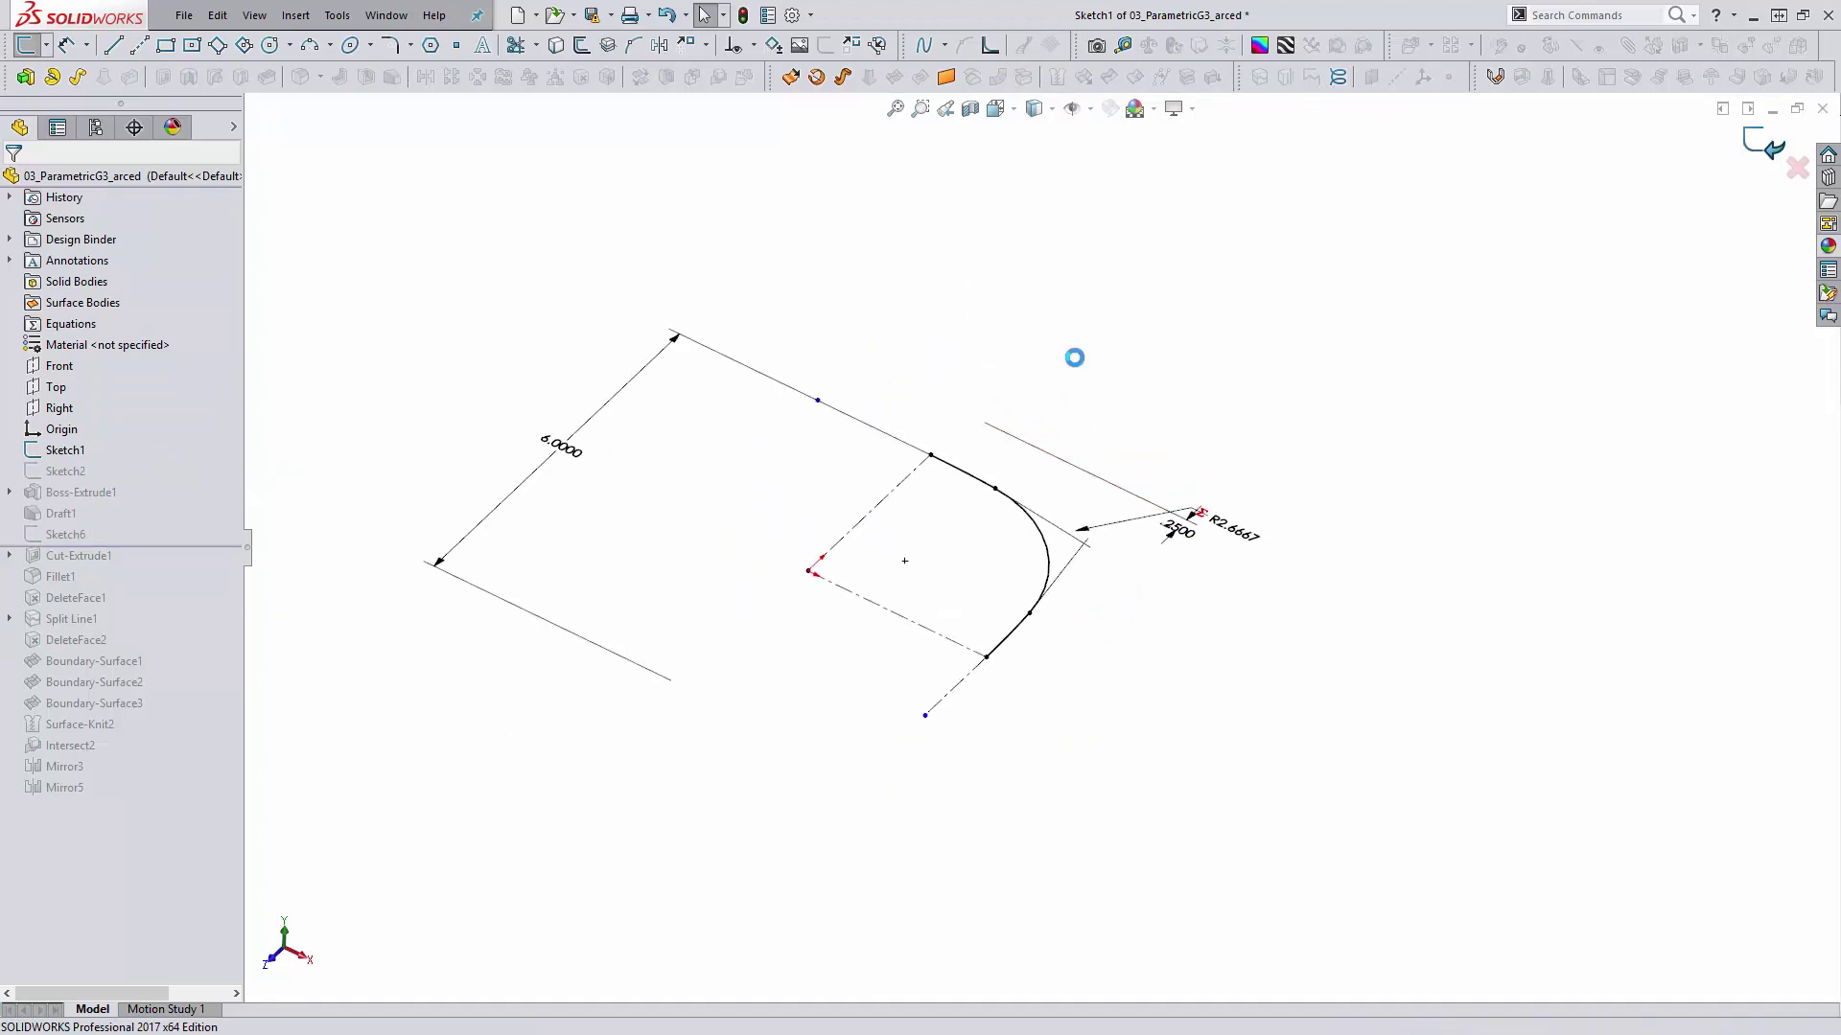
Step: Set the overall width dimension in Sketch1 to 6.5 in, rebuild the part and re-solve Sketch2
left_click(69, 451)
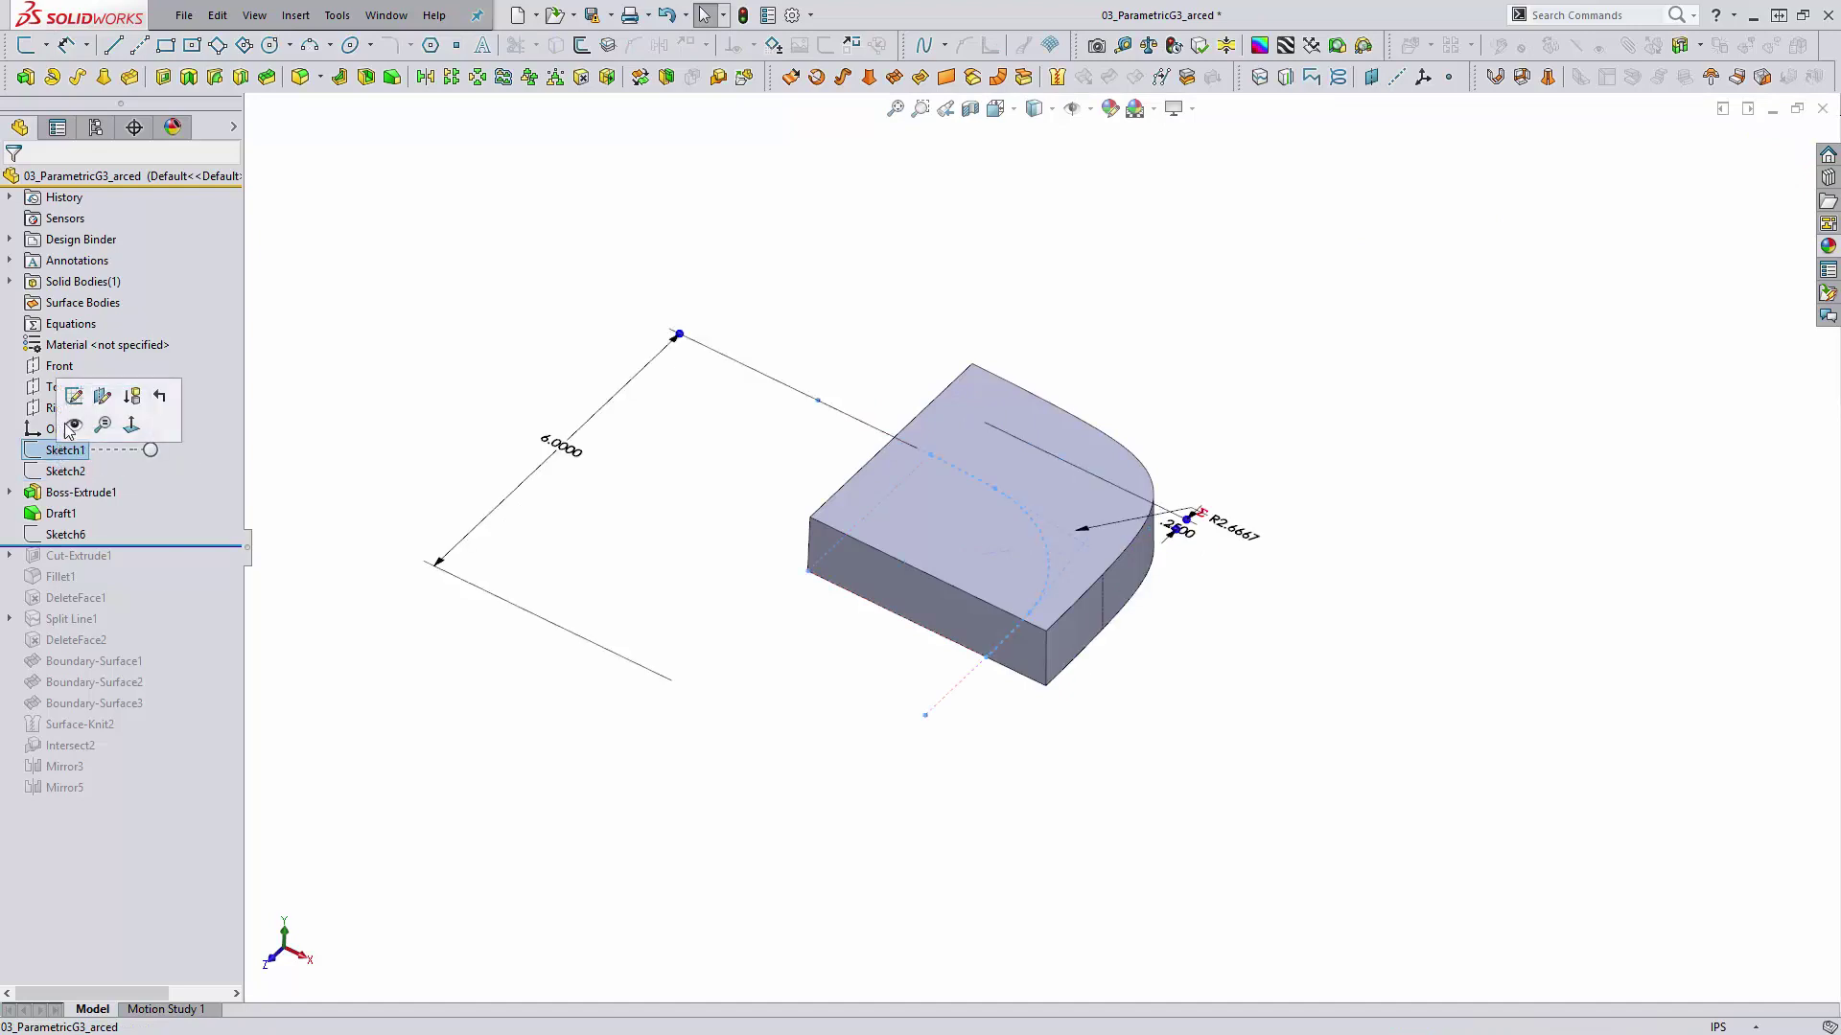
left_click(74, 396)
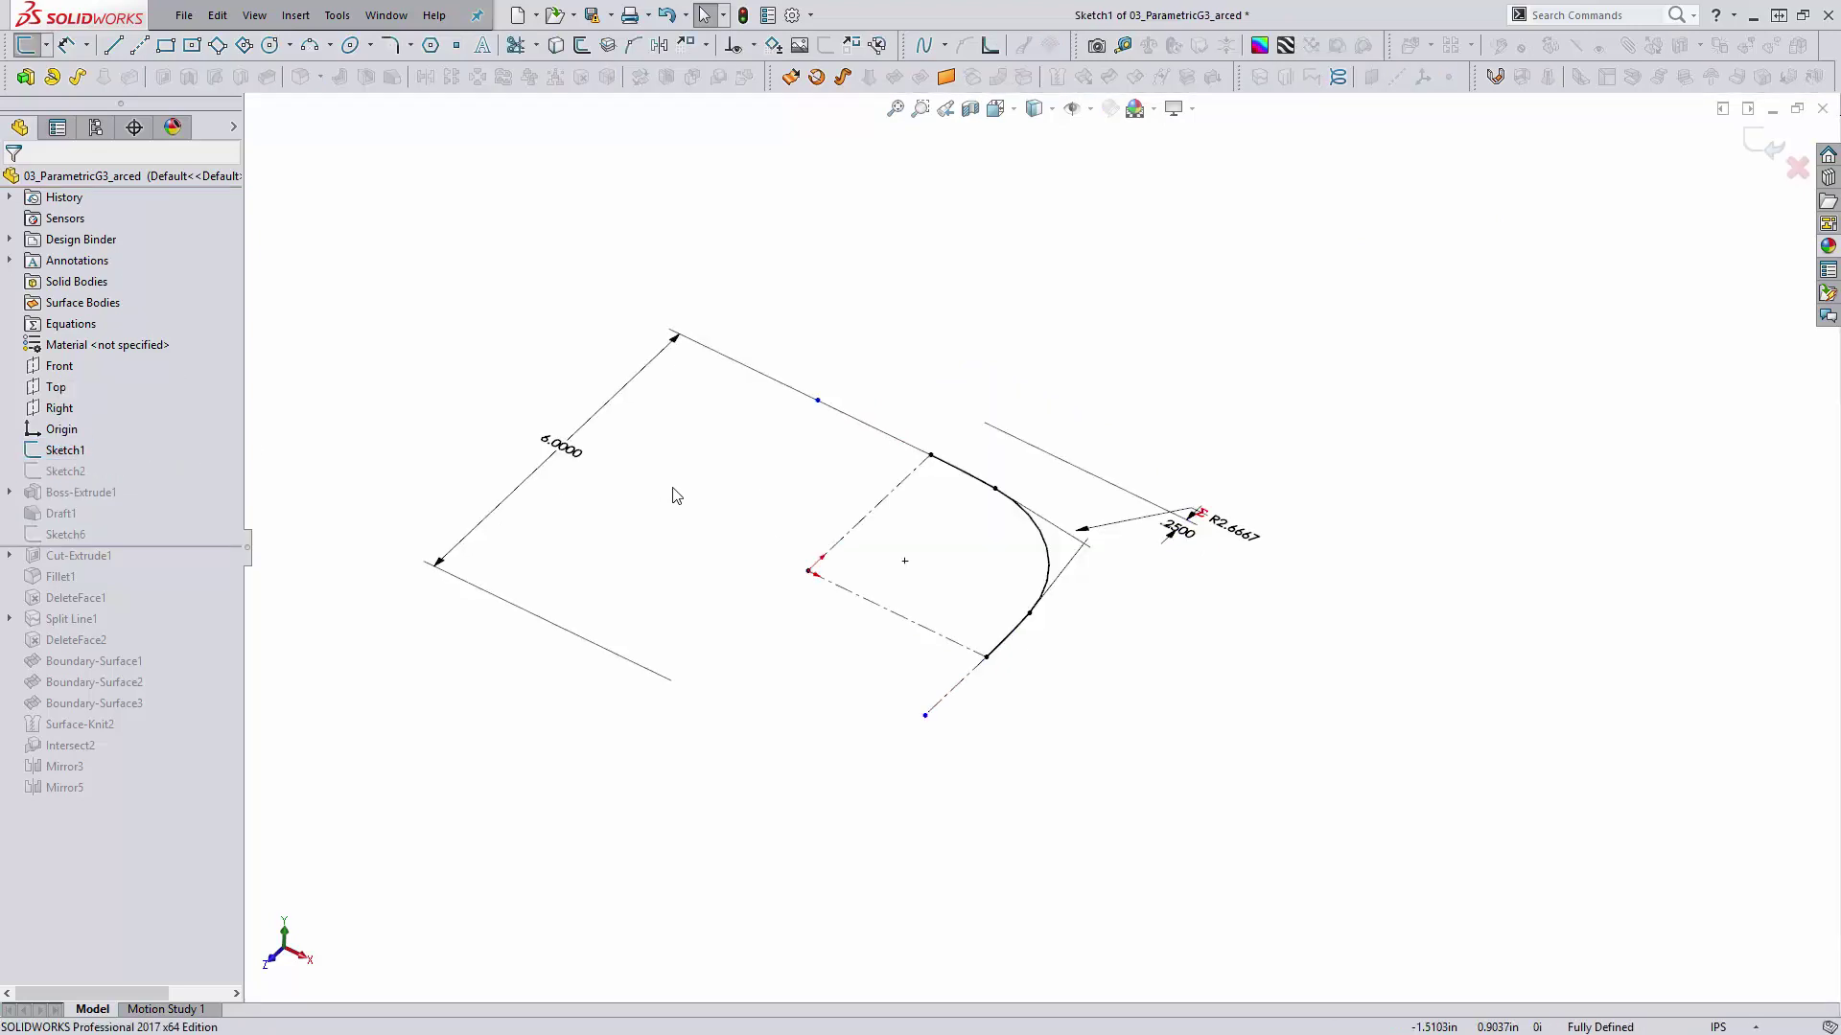
double_click(563, 447)
type("6")
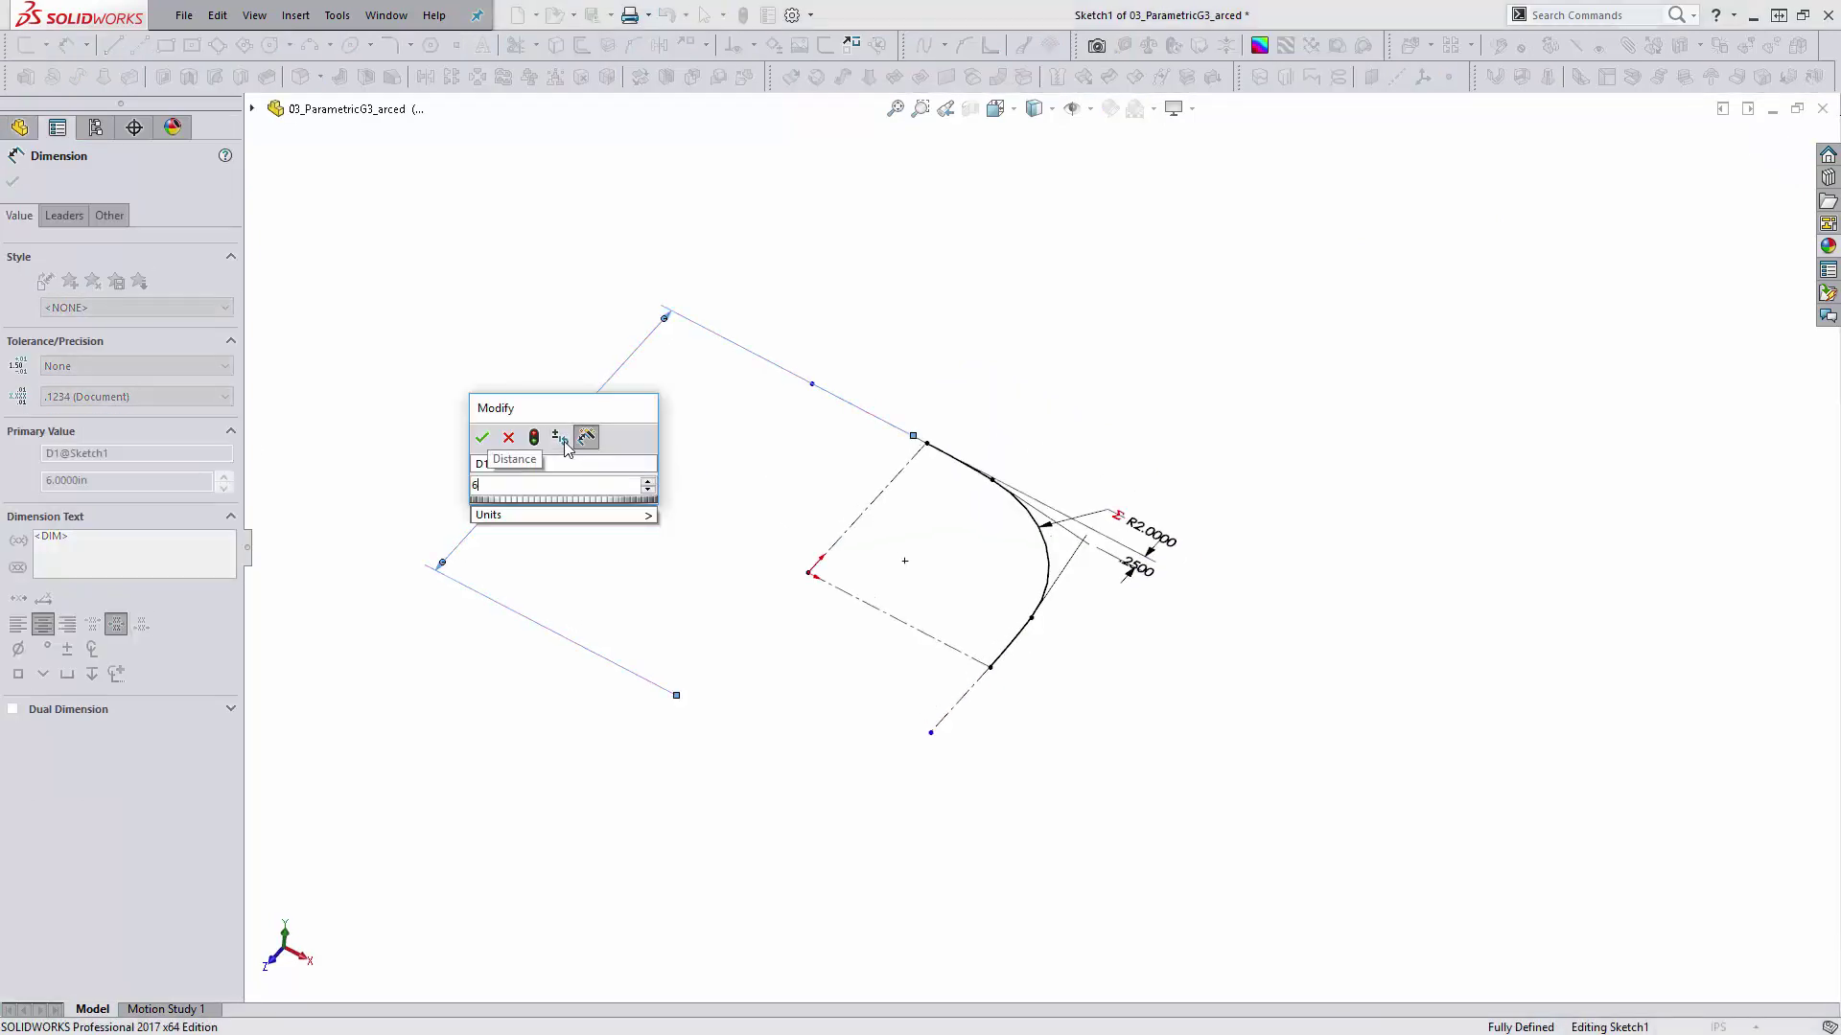
type(".5")
key("Return")
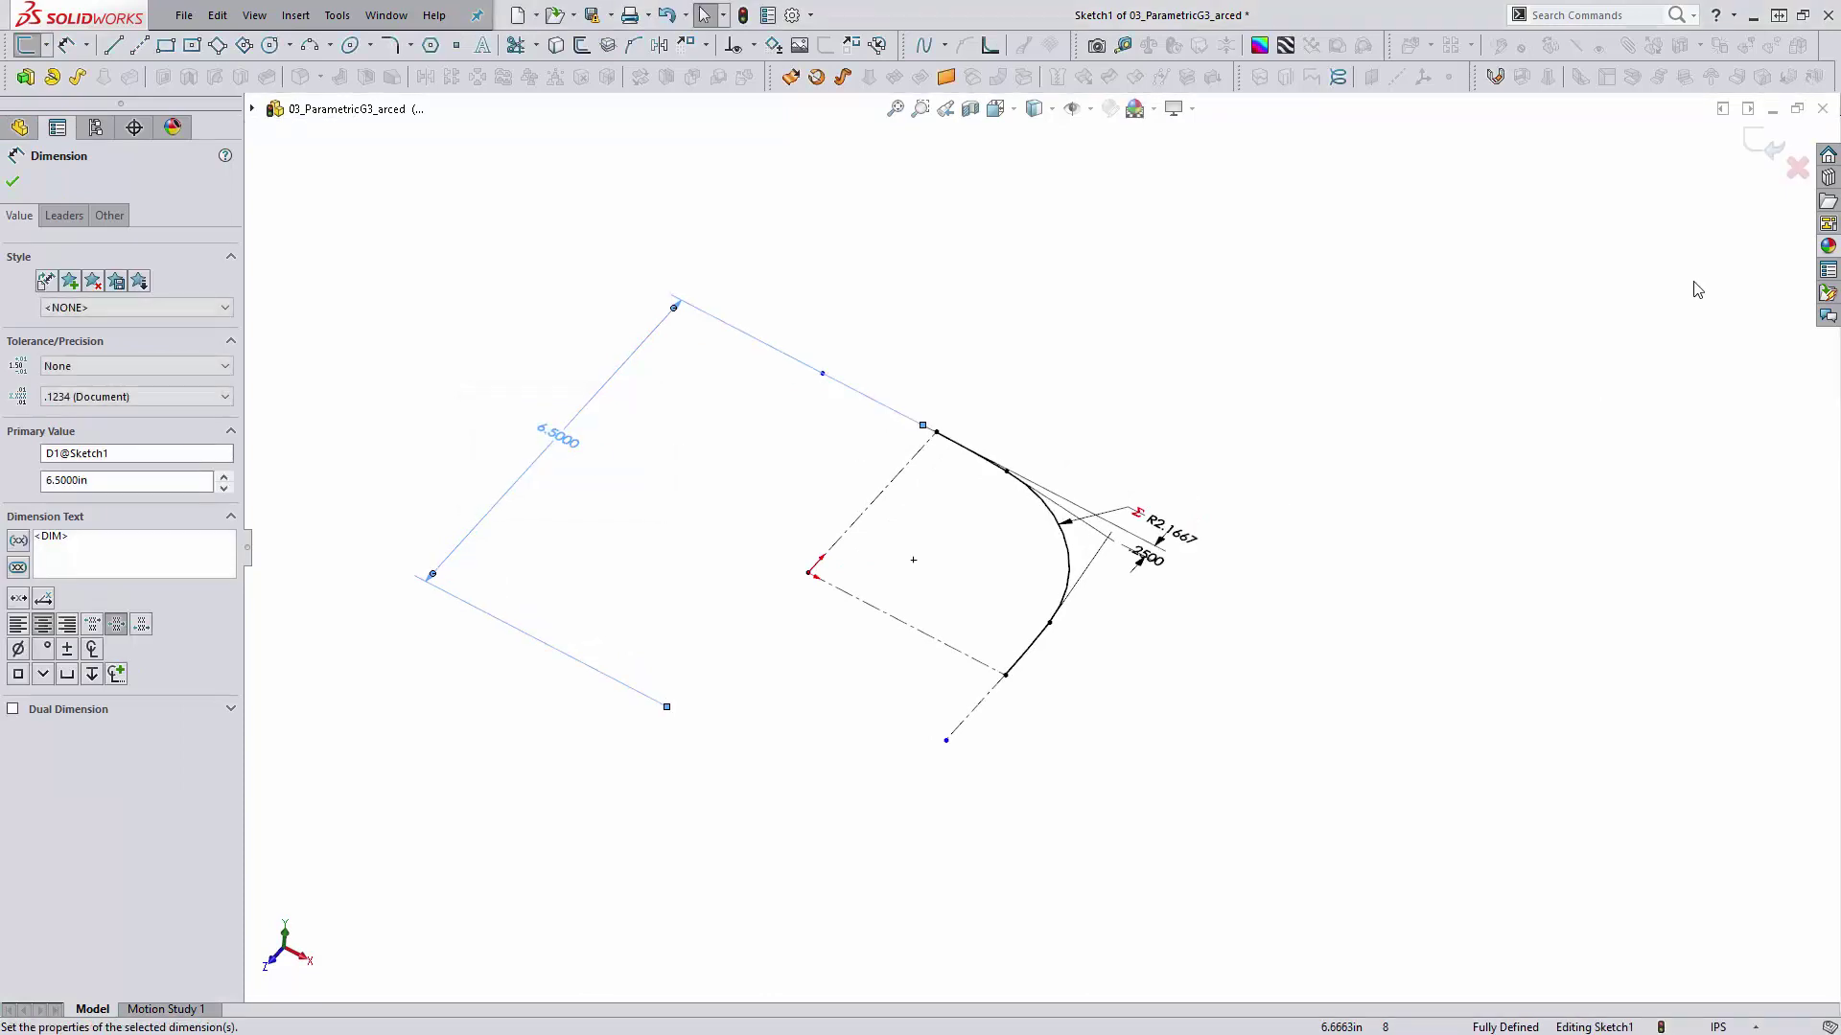
left_click(1764, 144)
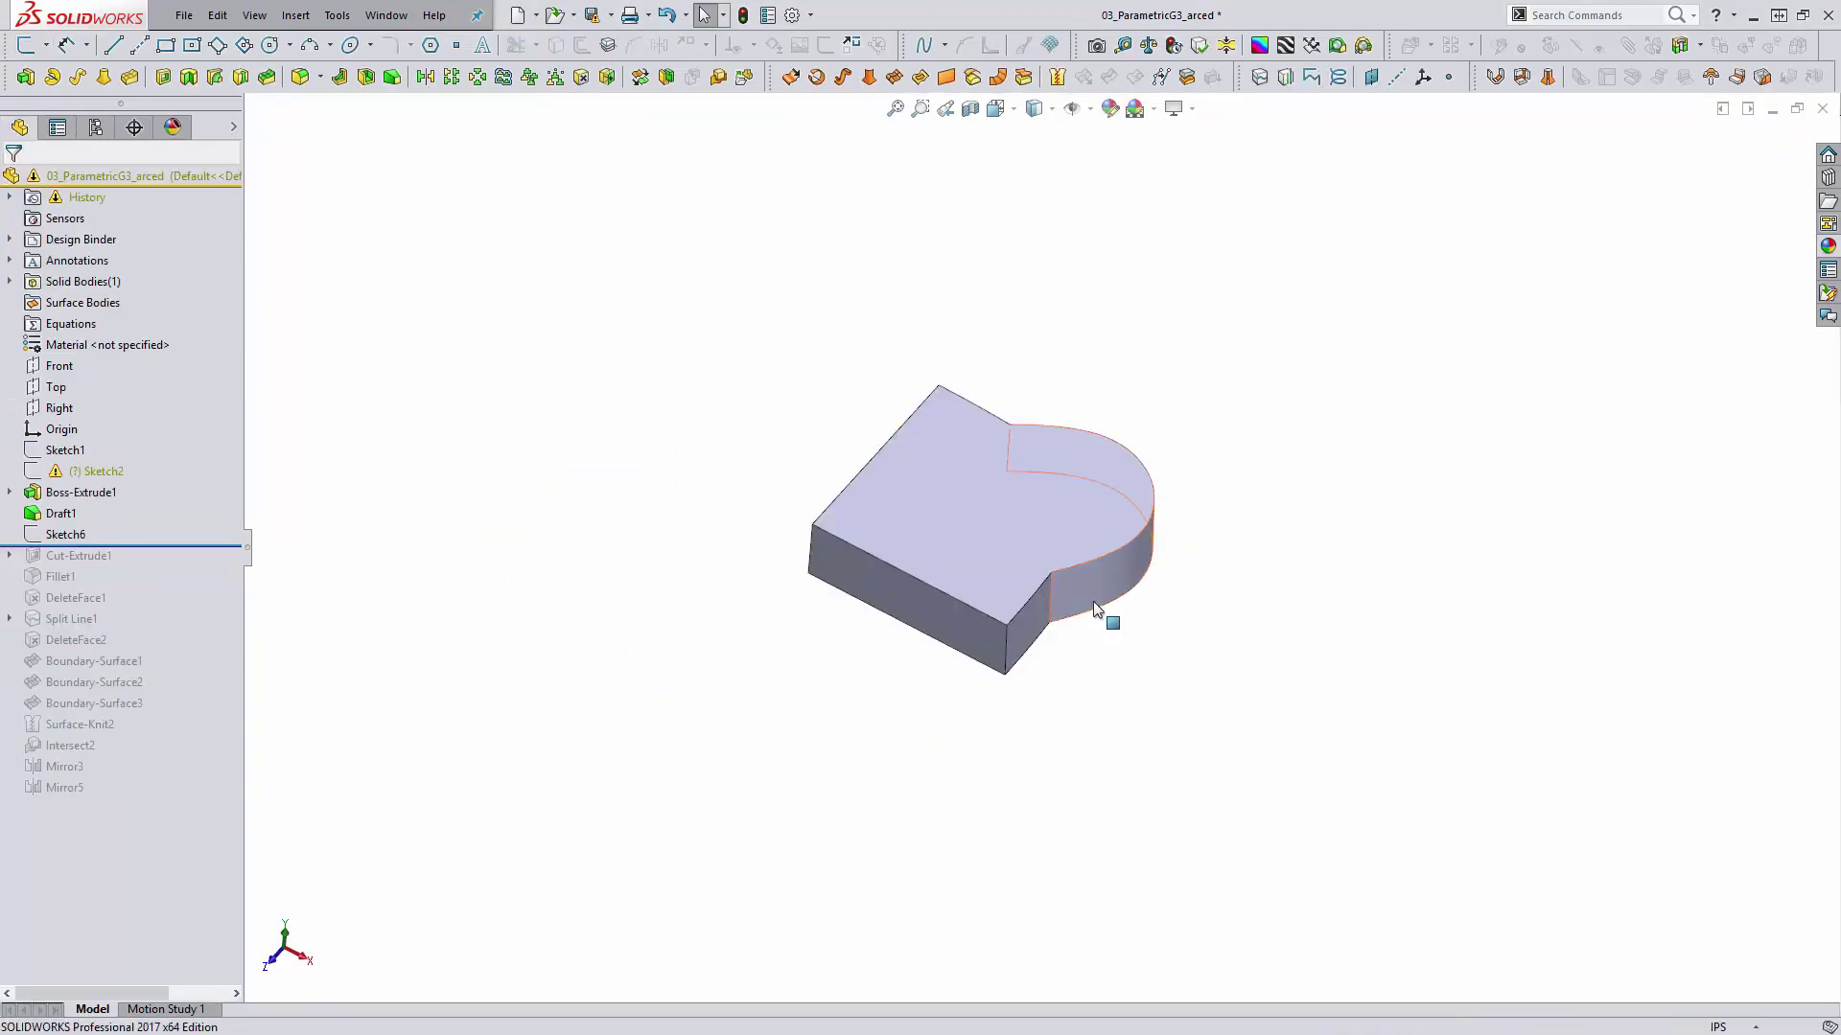
left_click(44, 482)
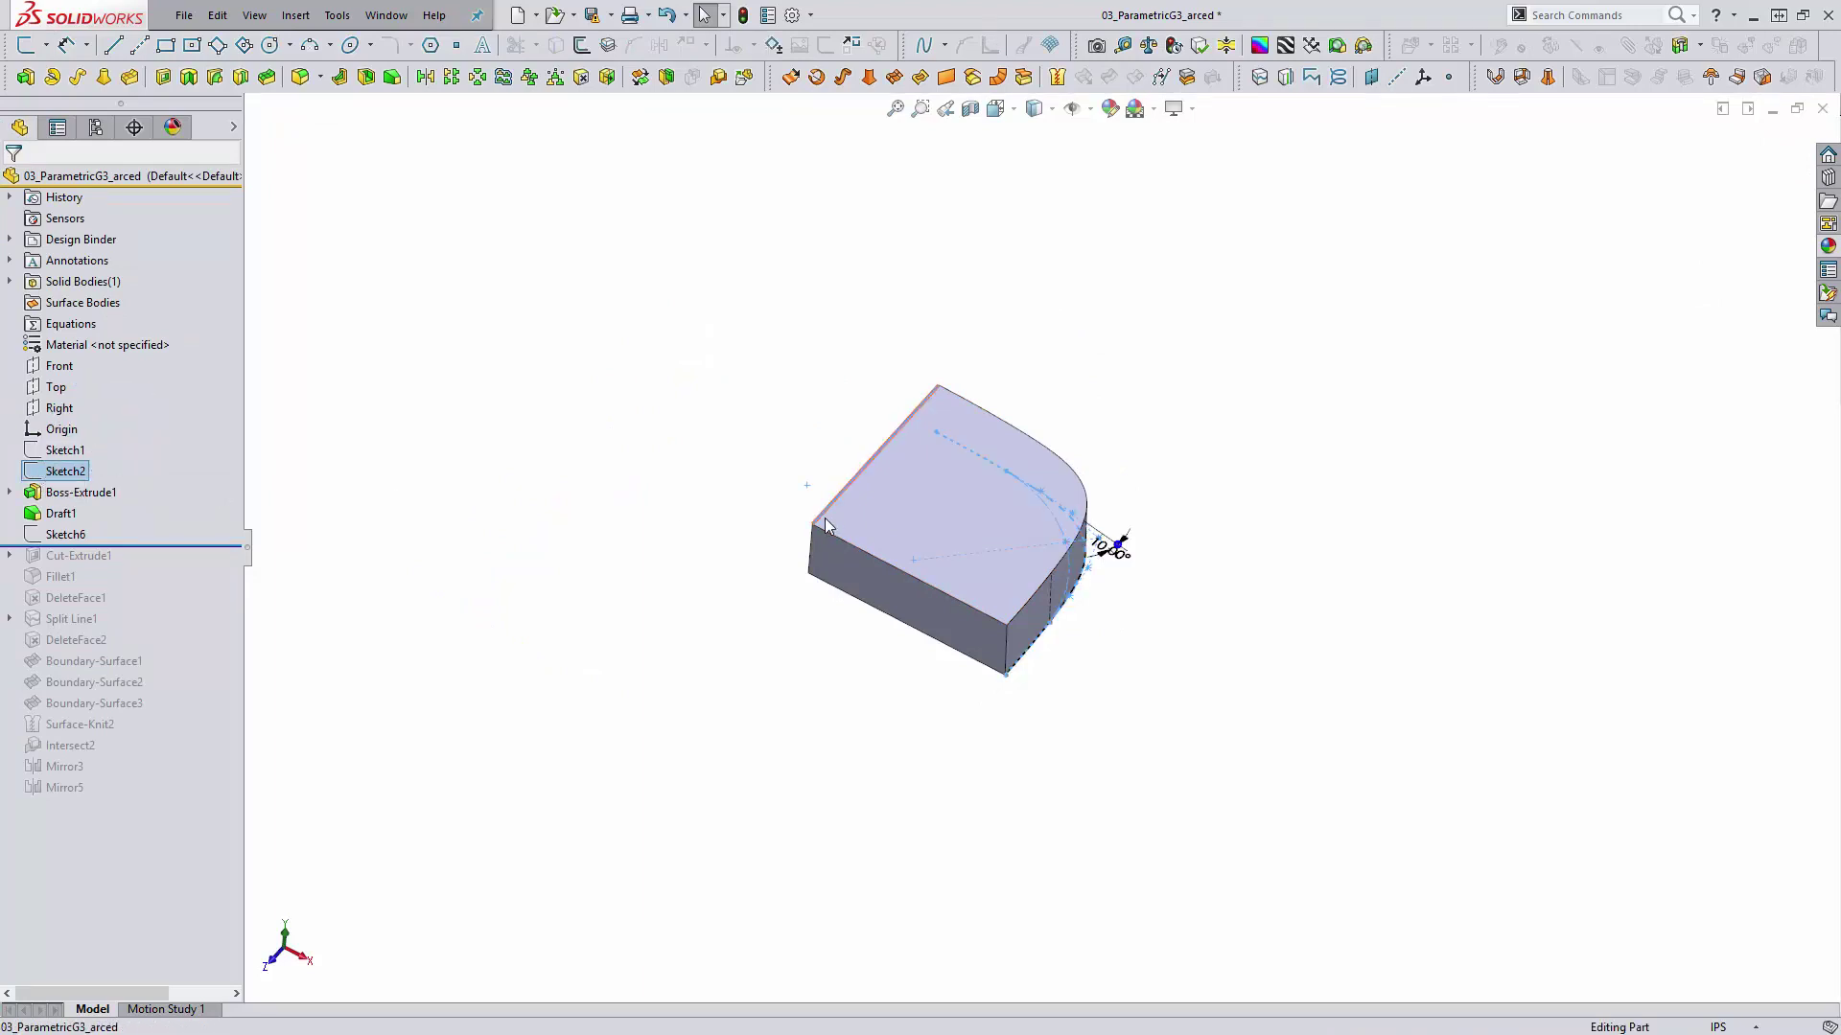
left_click(868, 458)
Step: Set the overall width dimension in Sketch1 to 7 in and exit the sketch to rebuild the part
left_click(65, 450)
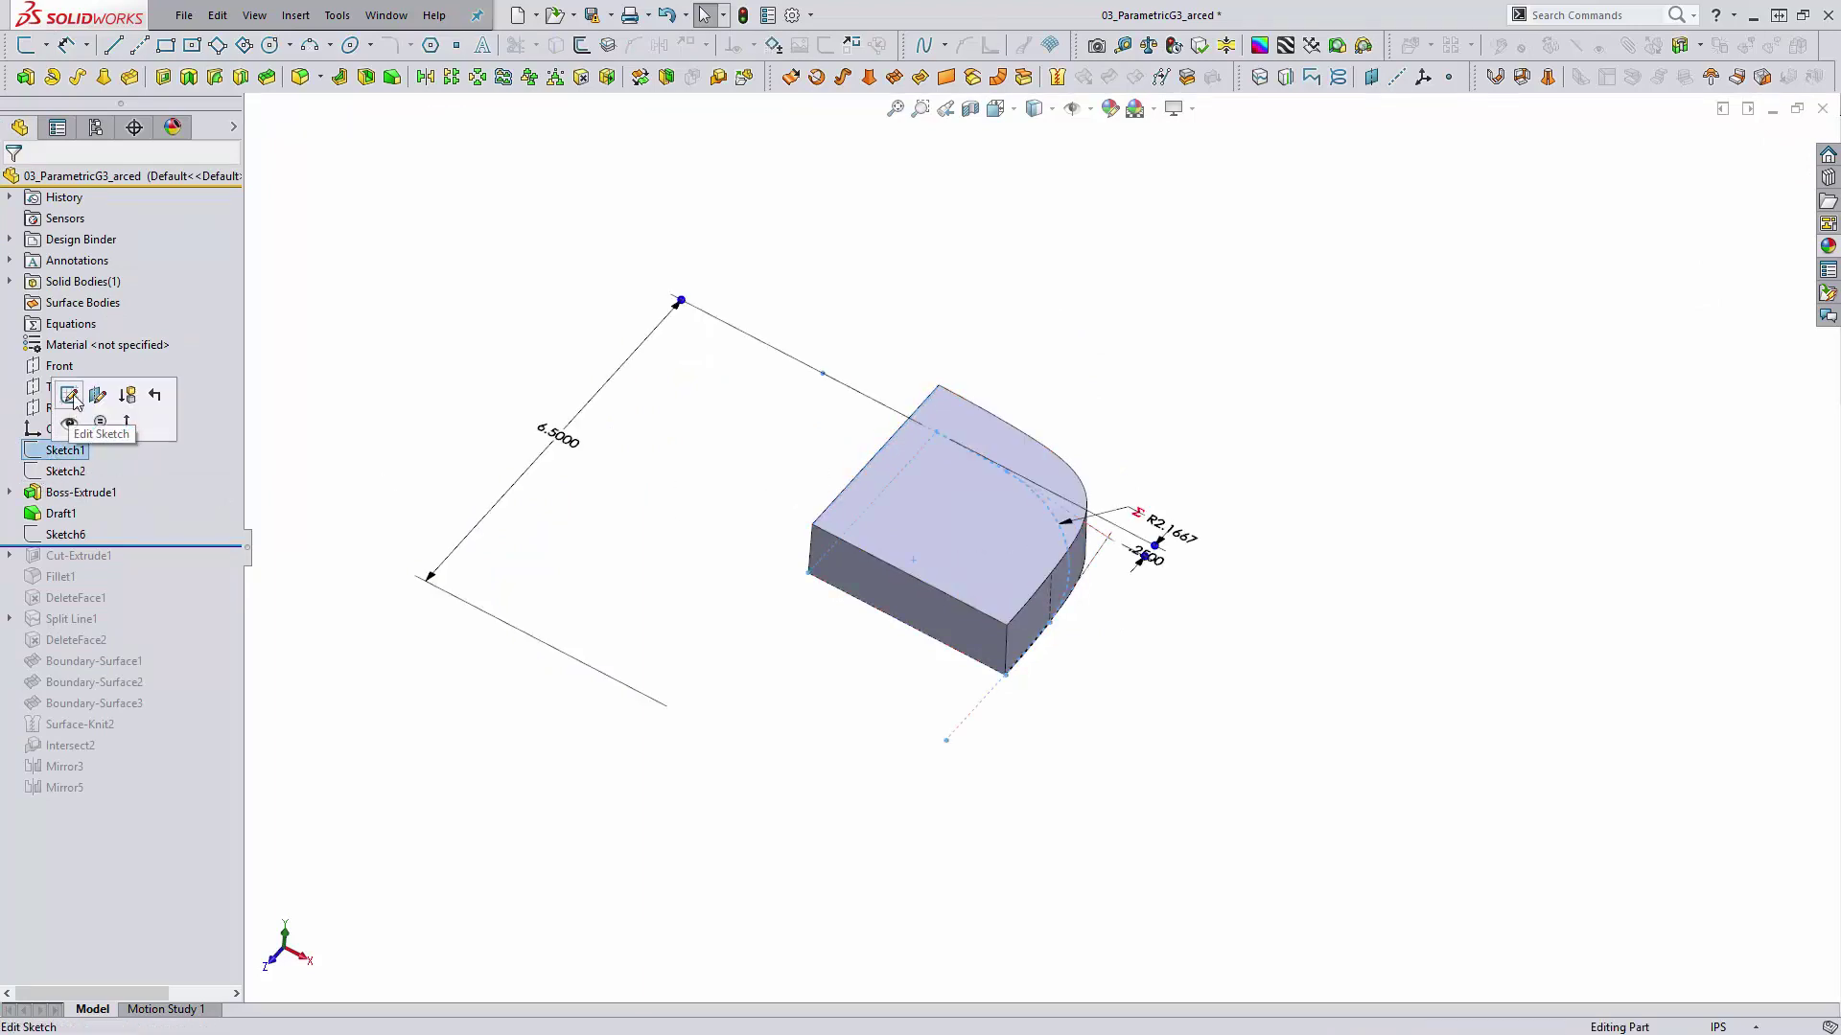
left_click(71, 419)
double_click(575, 441)
type("7")
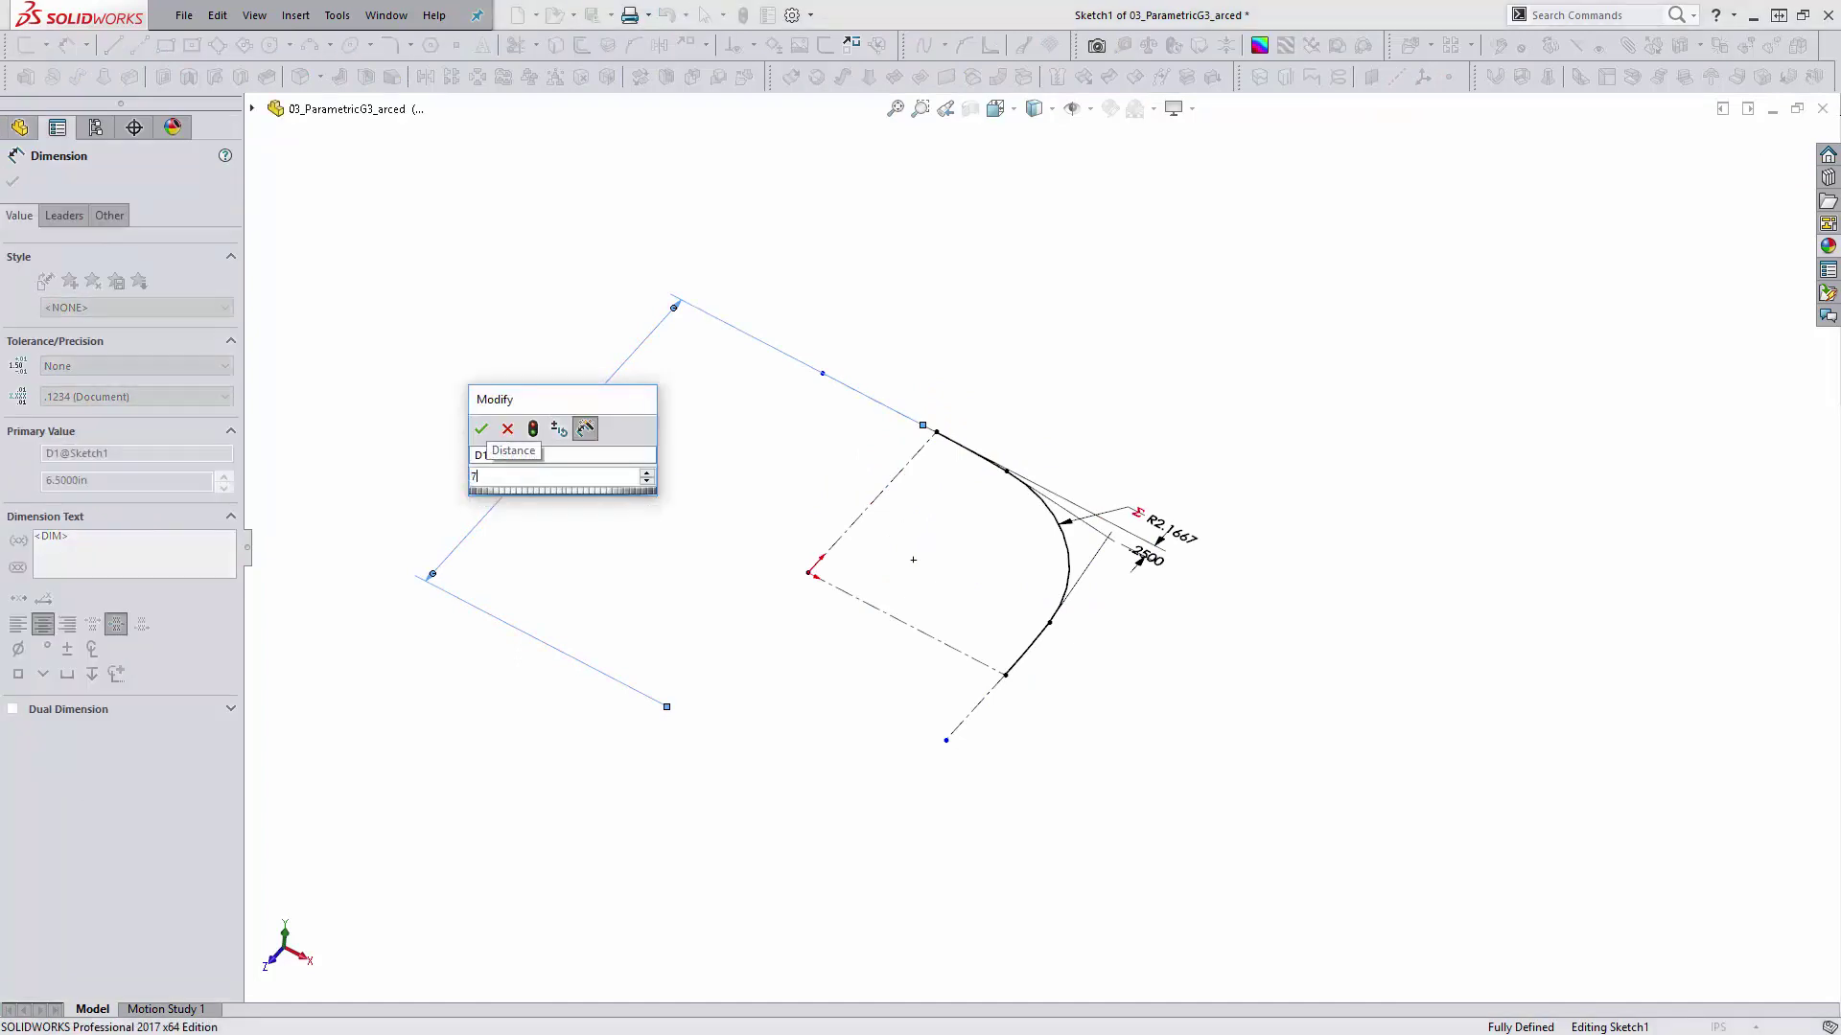
key("Return")
left_click(1356, 415)
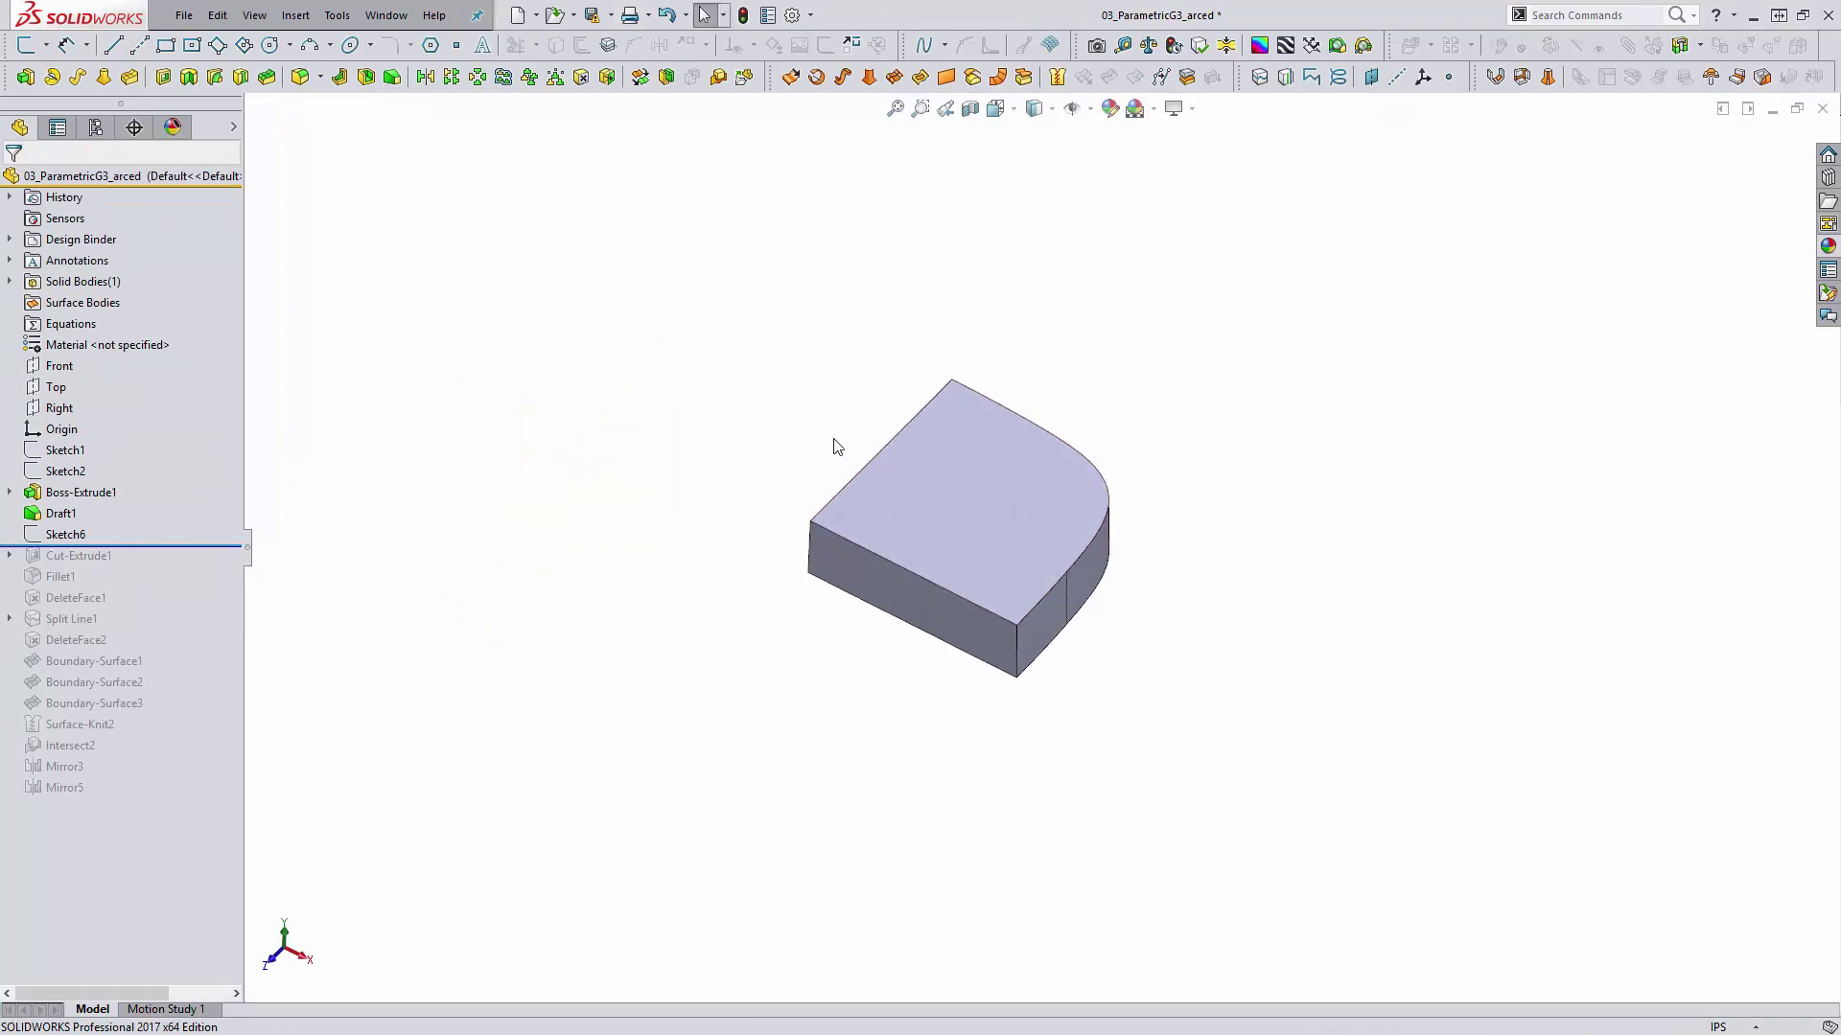
Step: Reopen Sketch1 to review the width and corner radius dimensions, and exit the sketch without editing it
left_click(60, 451)
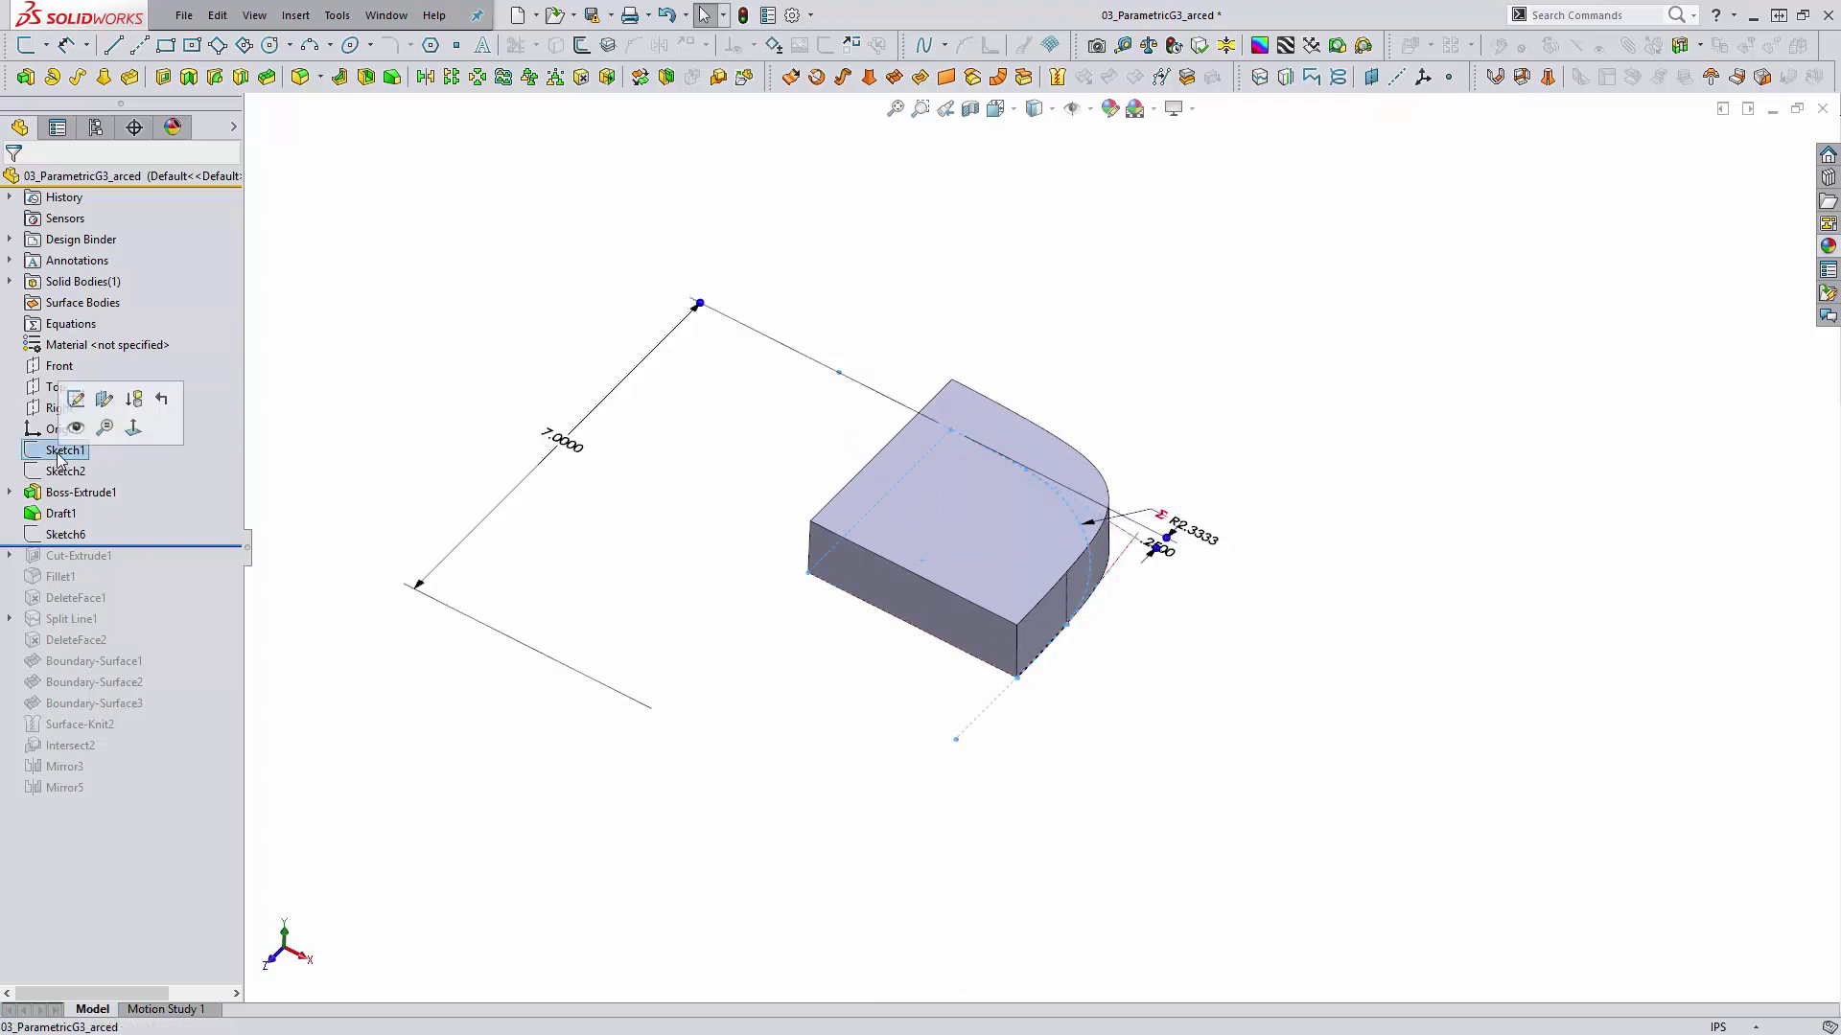
left_click(68, 400)
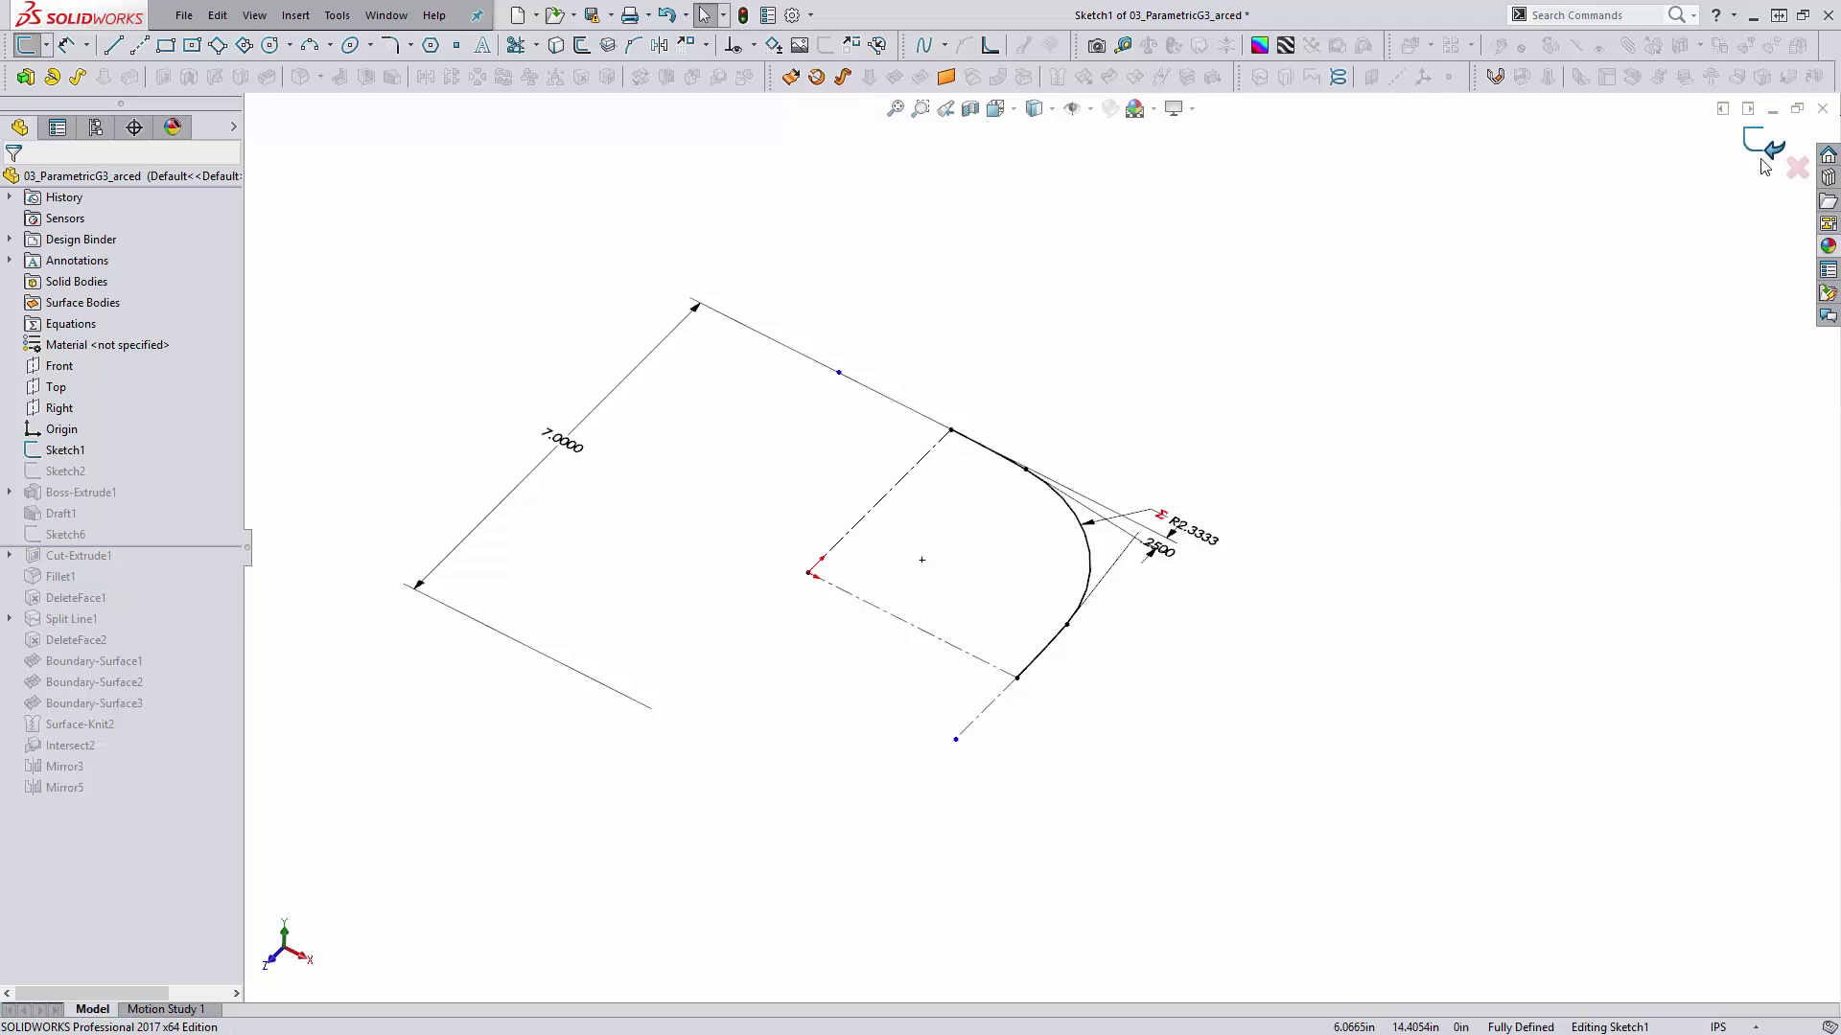
left_click(1763, 166)
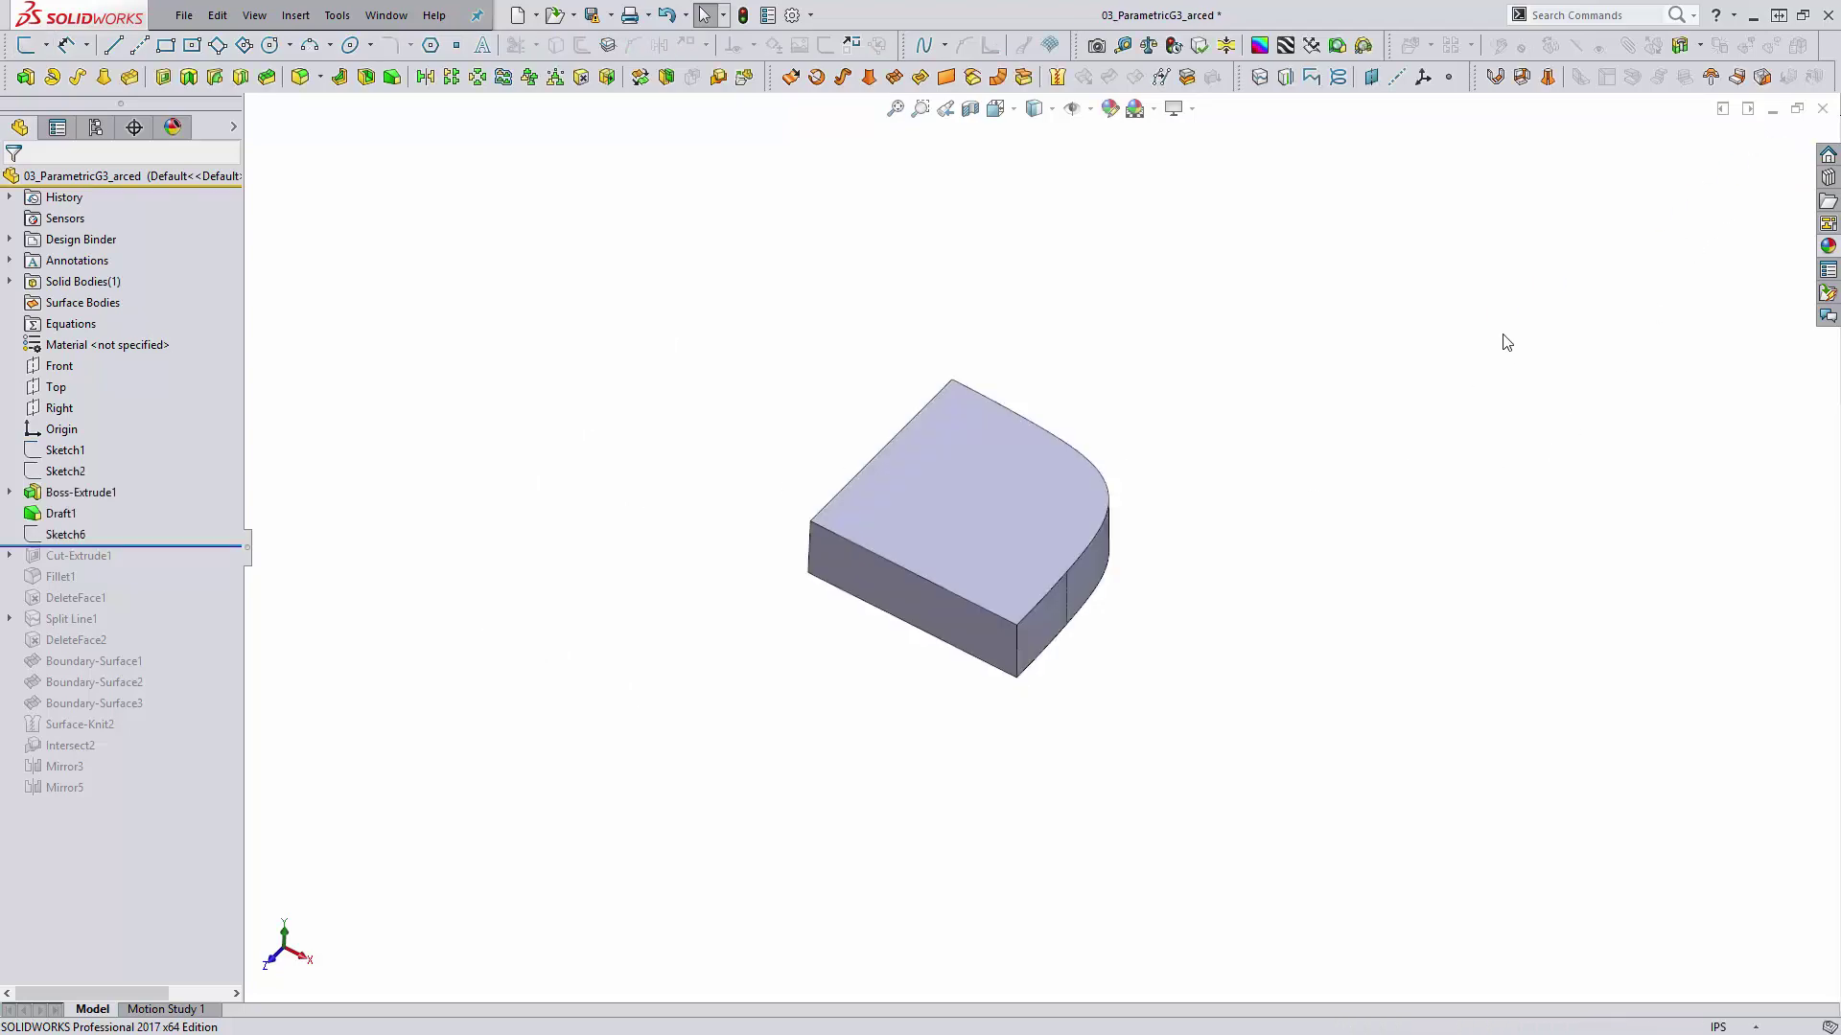